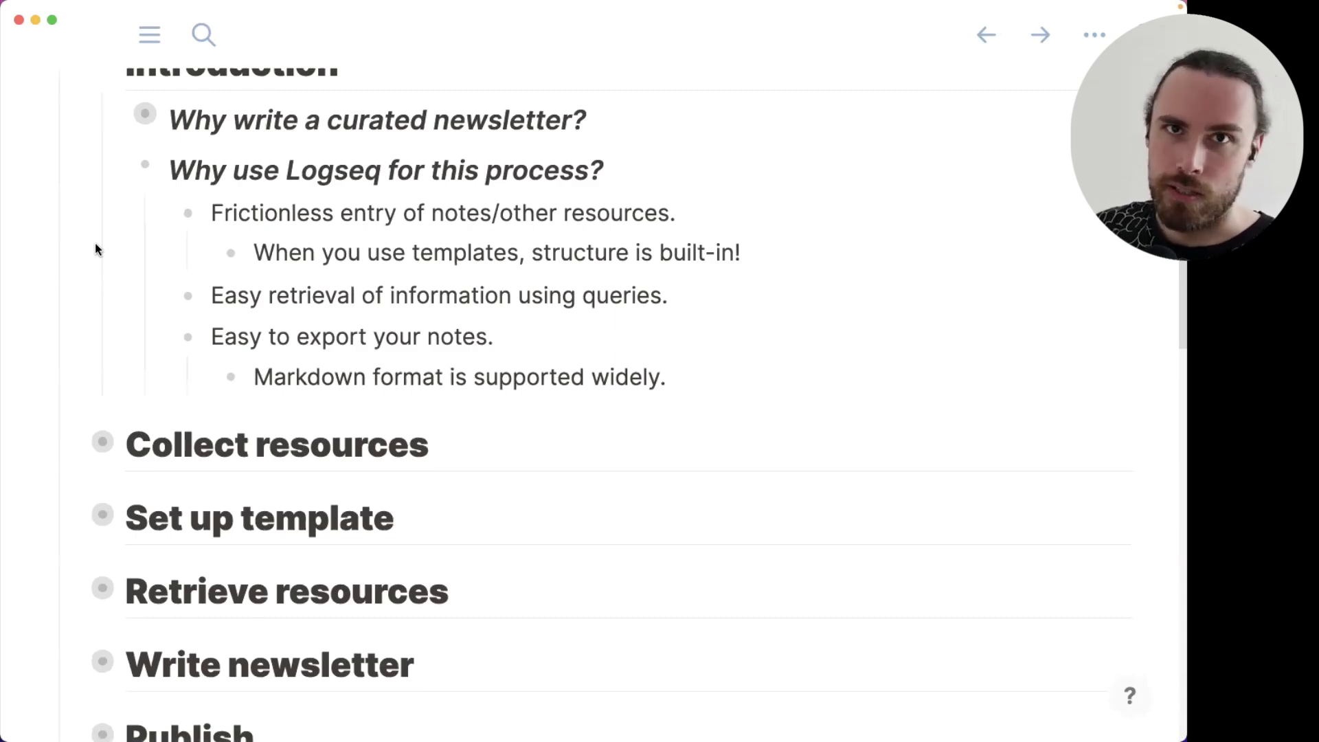
# Collapse the Introduction section of the newsletter outline
pyautogui.scroll(-3, 96, 248)
pyautogui.scroll(2, 95, 248)
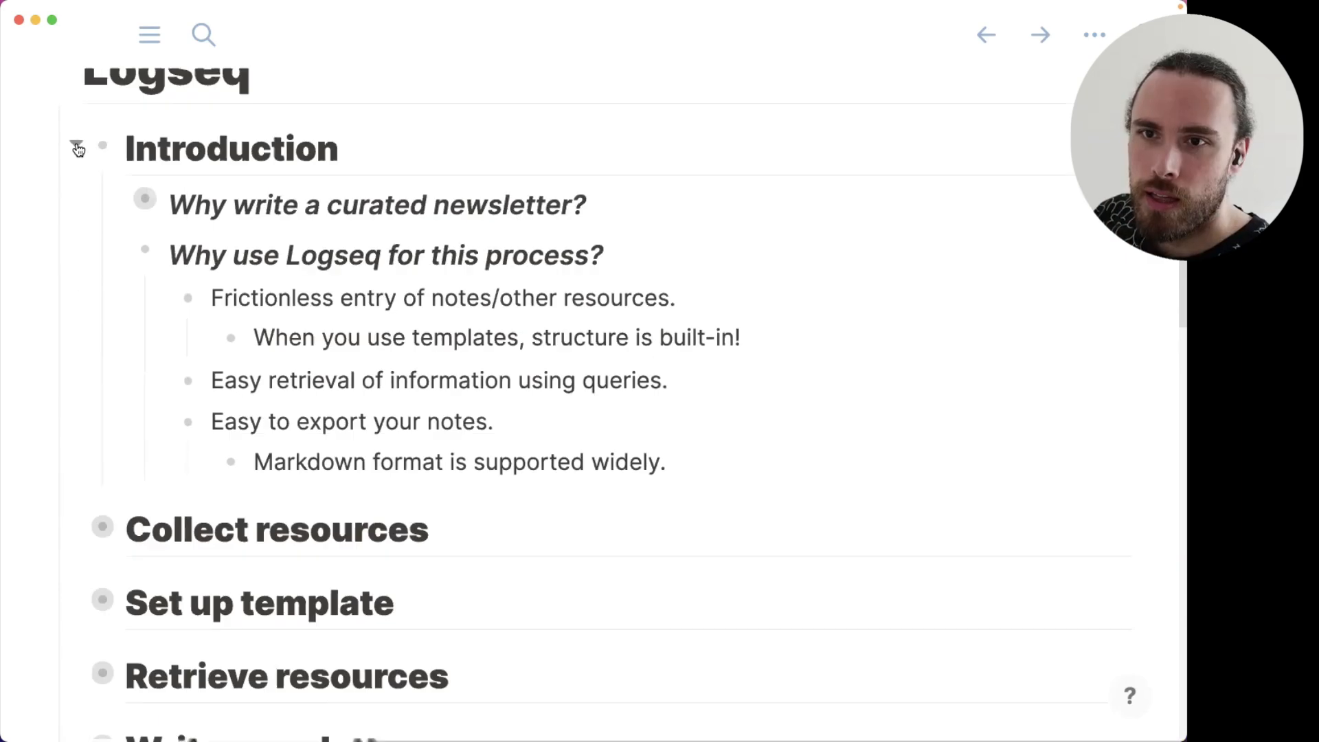
pyautogui.click(72, 147)
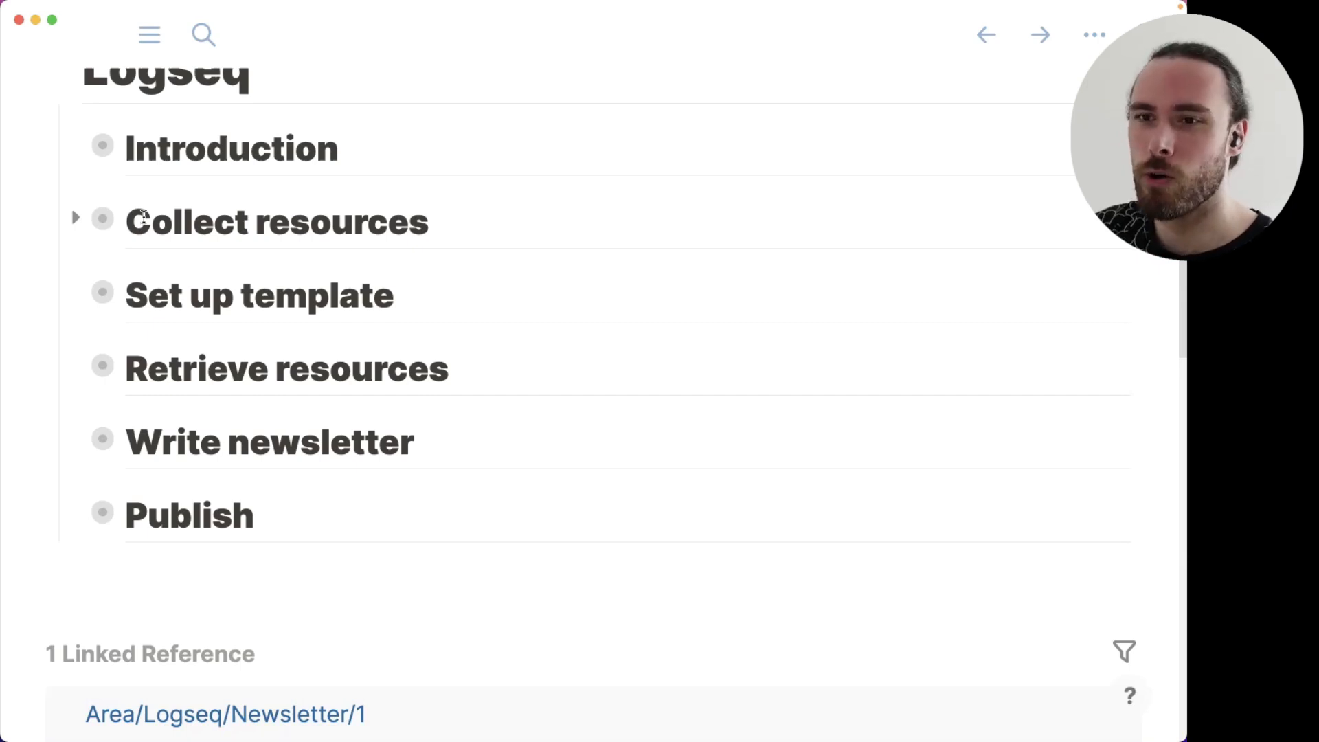
pyautogui.scroll(-1, 353, 294)
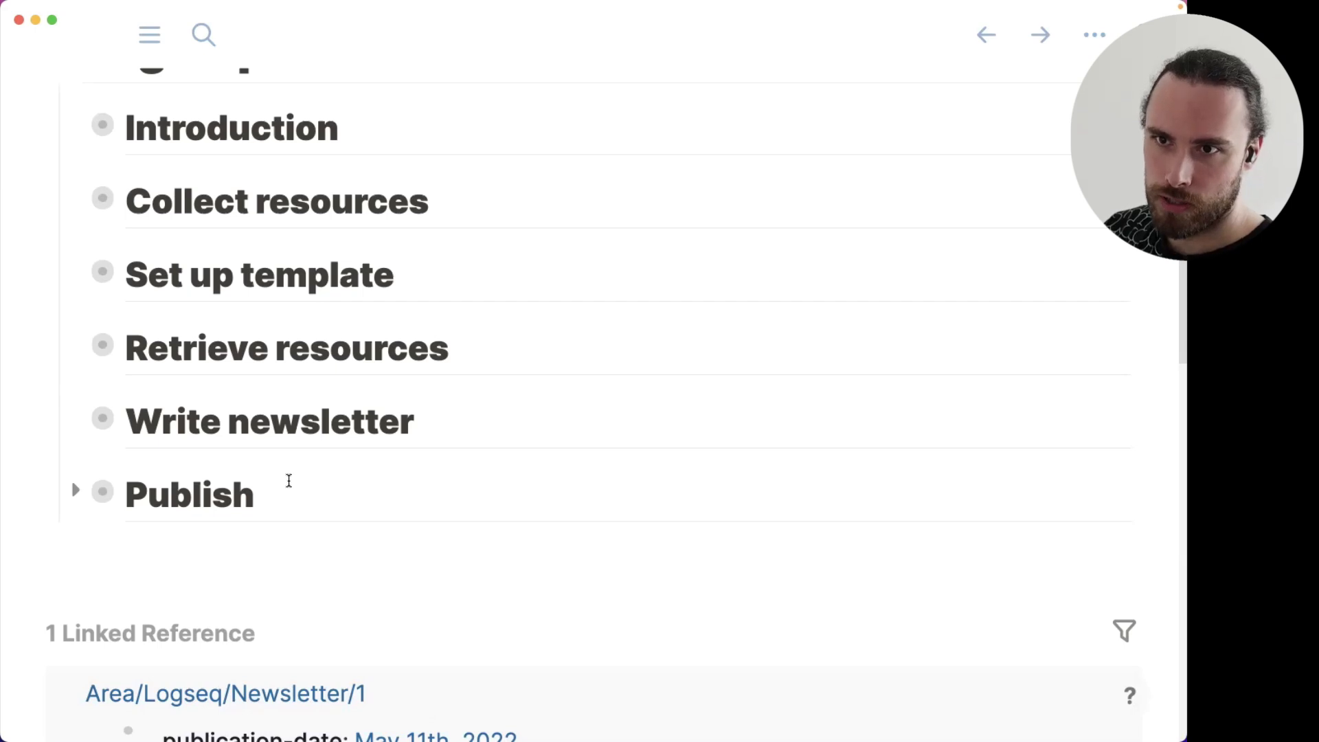
pyautogui.scroll(2, 288, 480)
pyautogui.moveTo(625, 9)
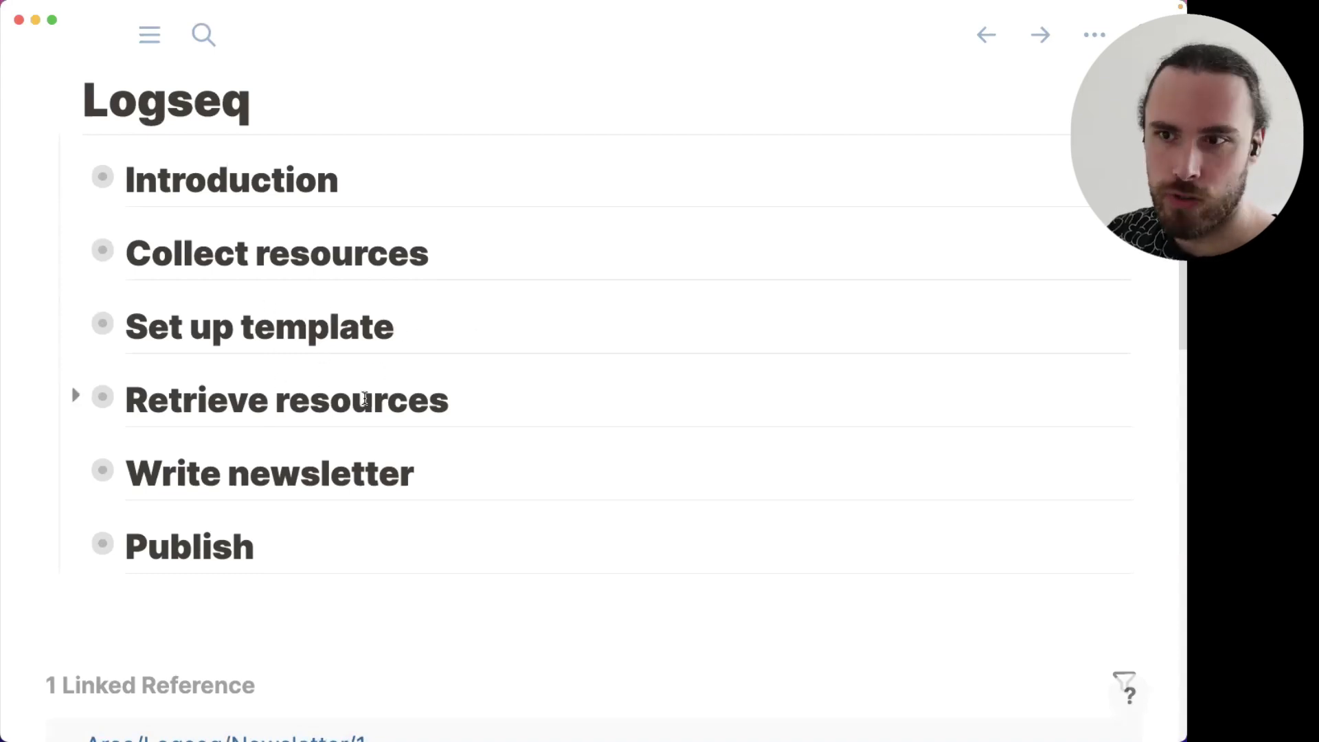
# Expand the "Collect resources" section and collapse its "How to collect resources?" block
pyautogui.click(77, 254)
pyautogui.scroll(-5, 407, 252)
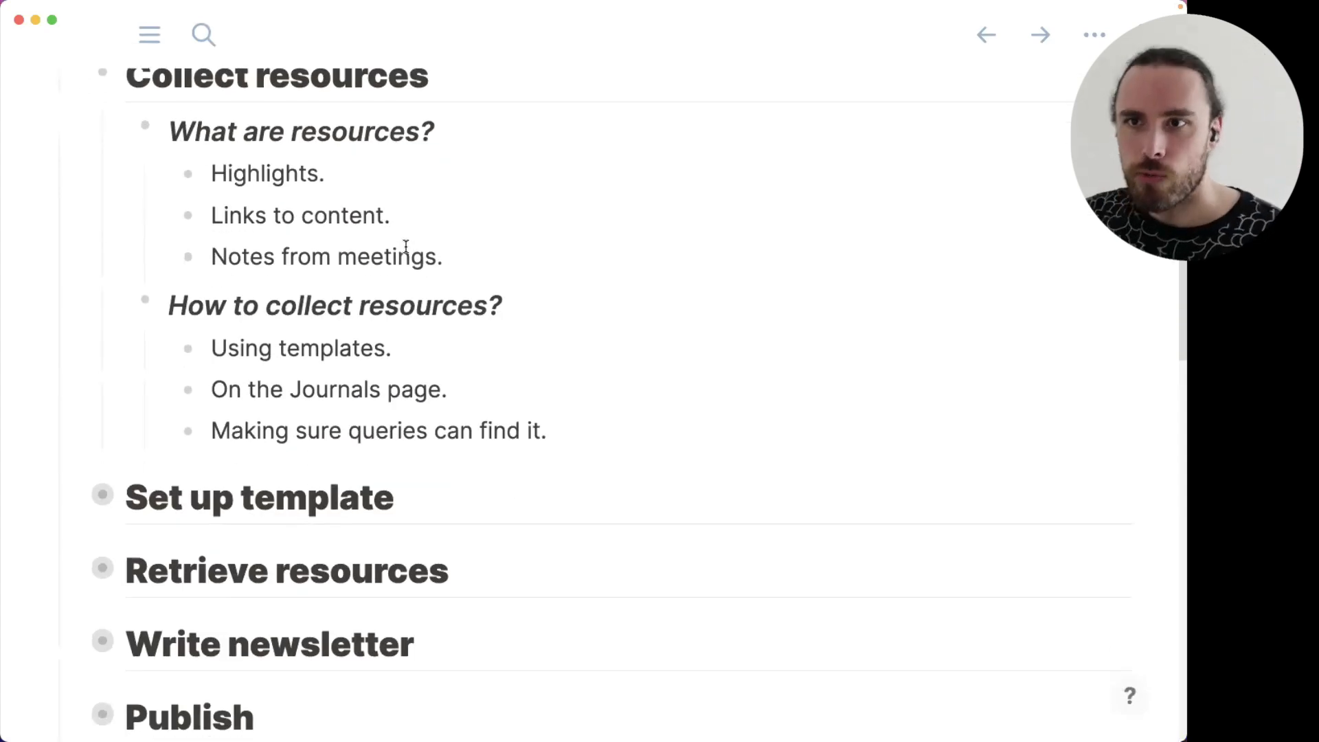
pyautogui.scroll(1, 407, 246)
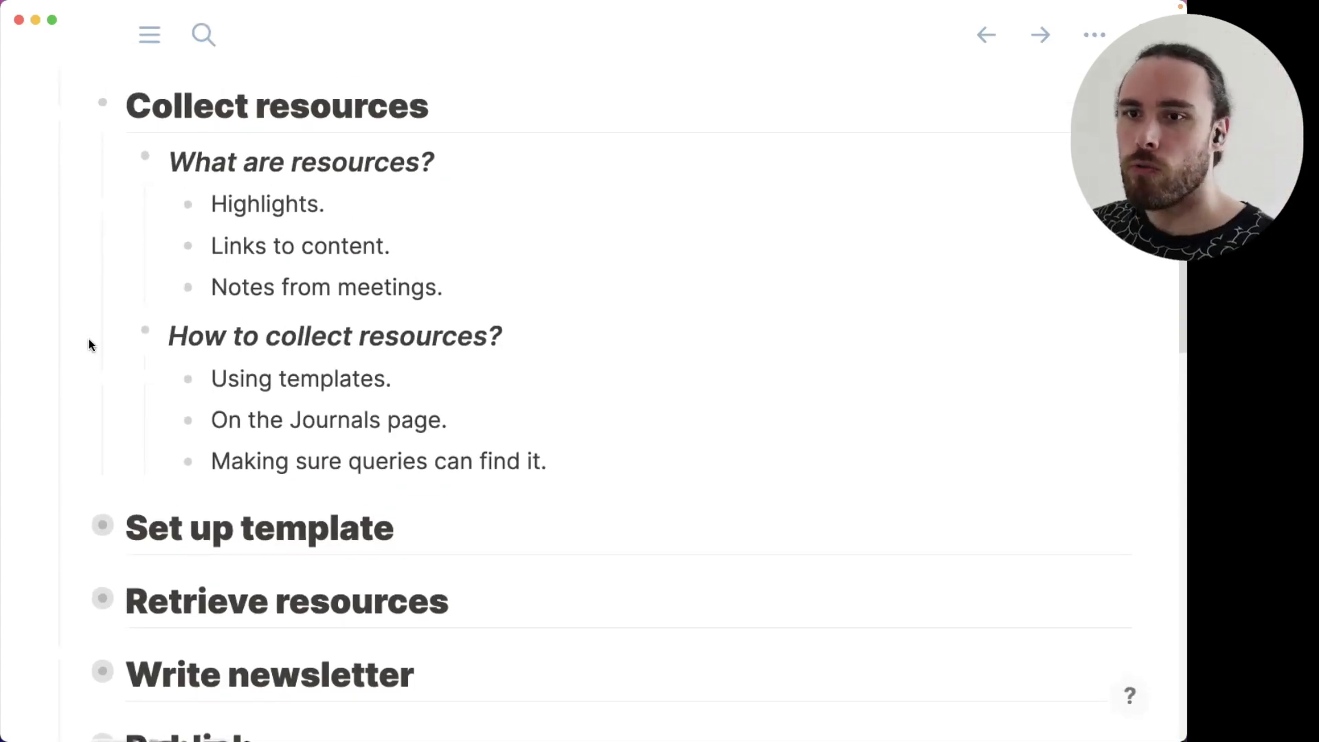
pyautogui.click(118, 336)
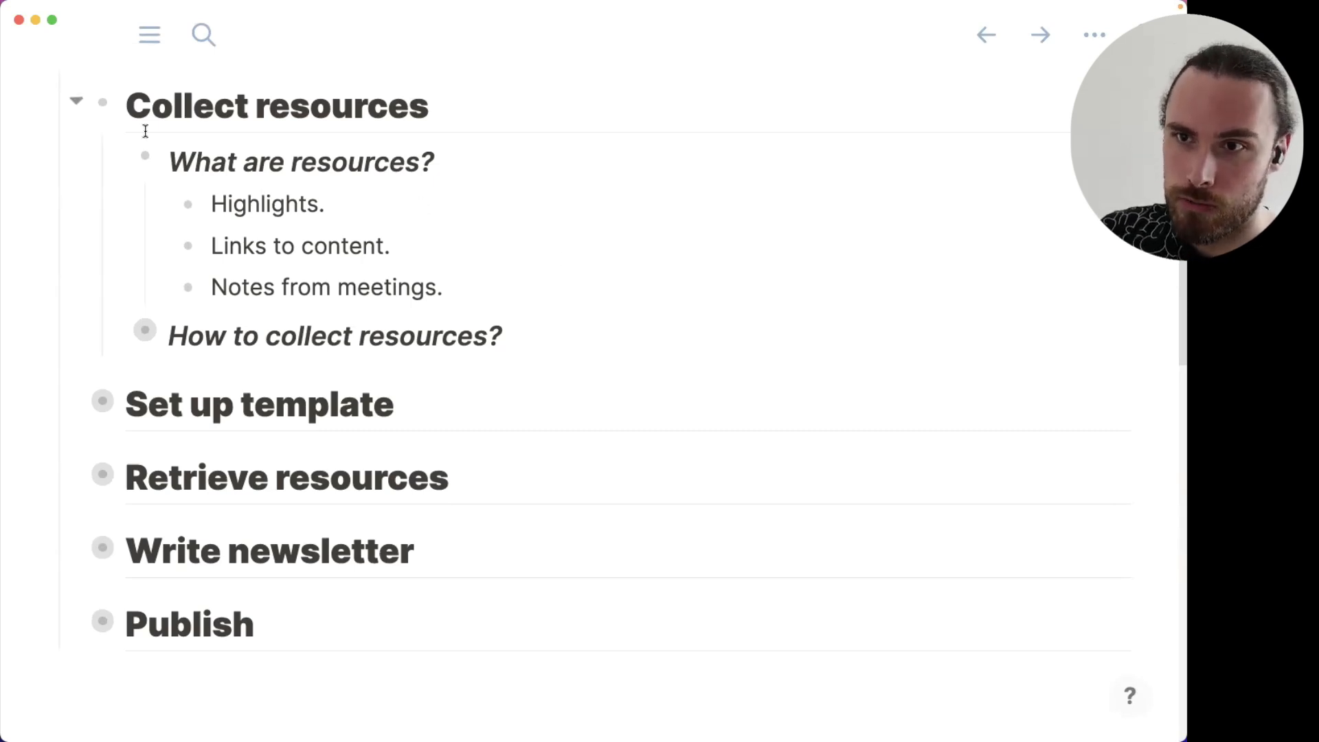
# Collapse the "What are resources?" block and expand "How to collect resources?" to read its points
pyautogui.click(122, 151)
pyautogui.click(112, 208)
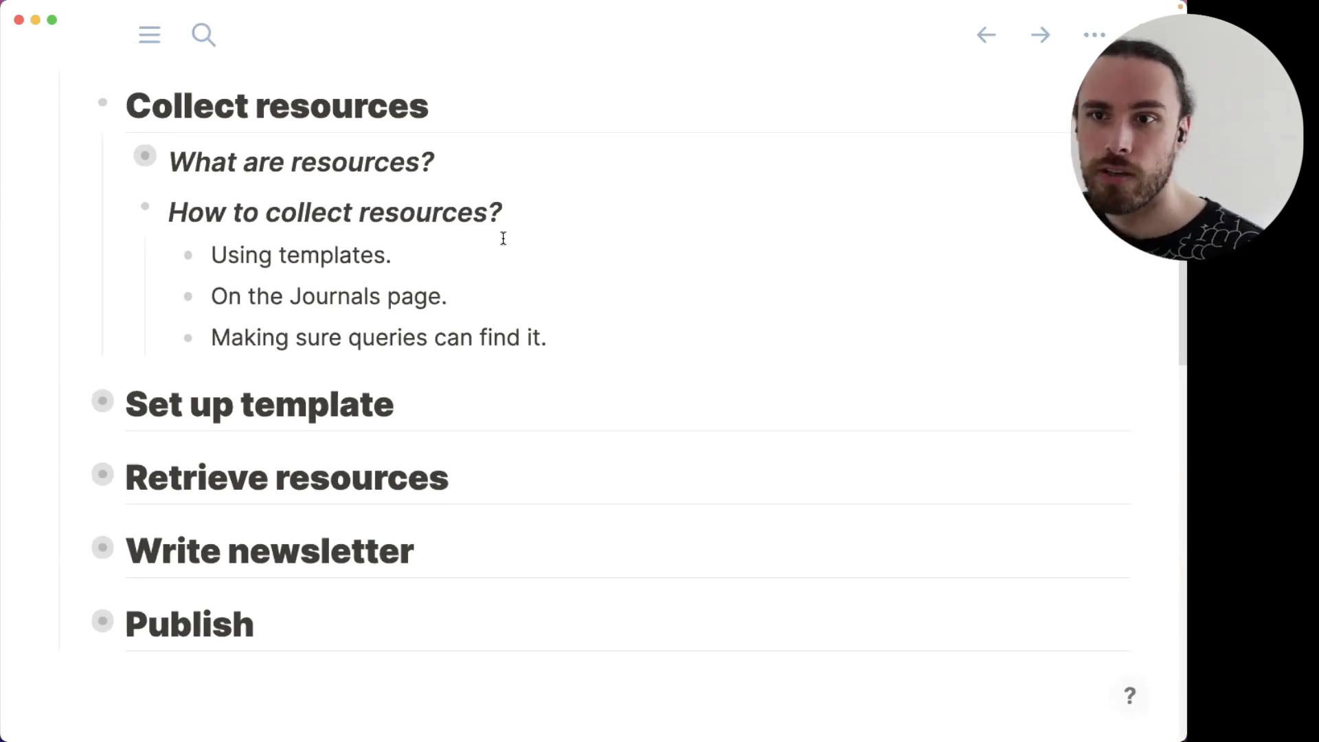
pyautogui.click(463, 283)
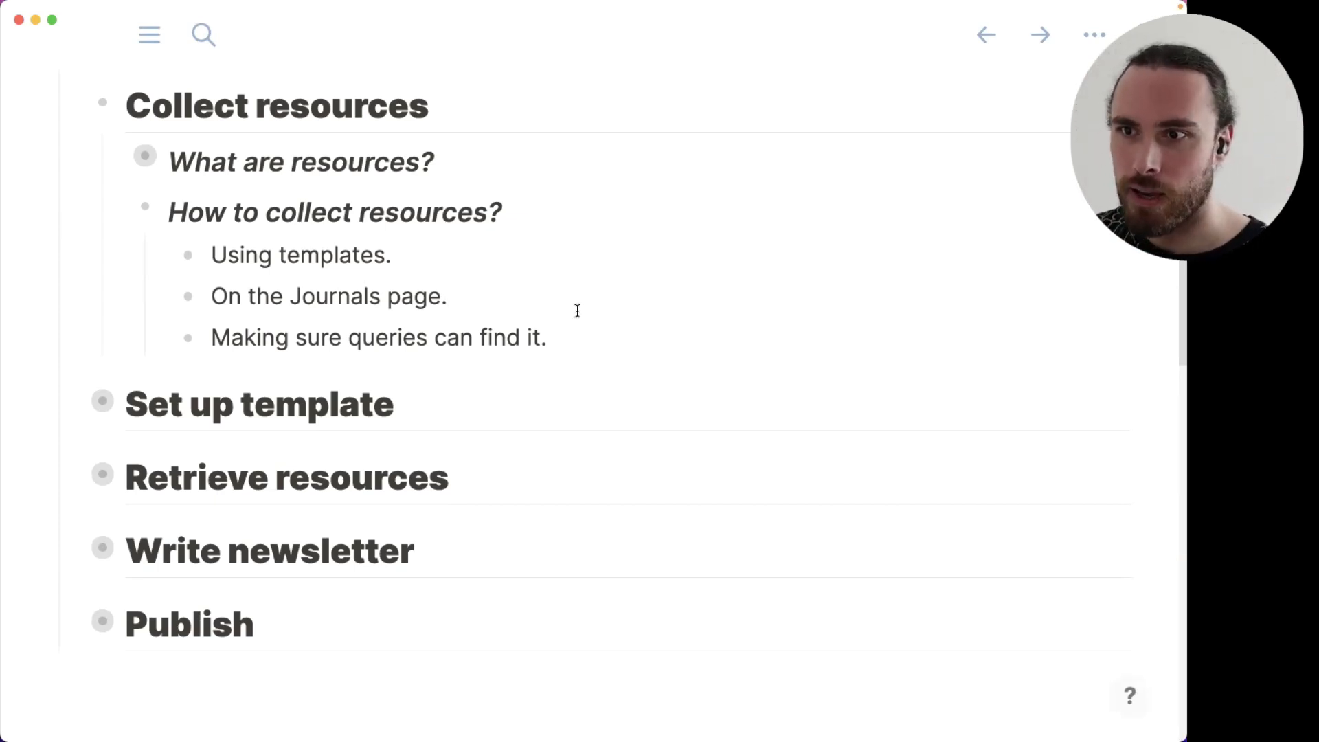
pyautogui.scroll(1, 579, 308)
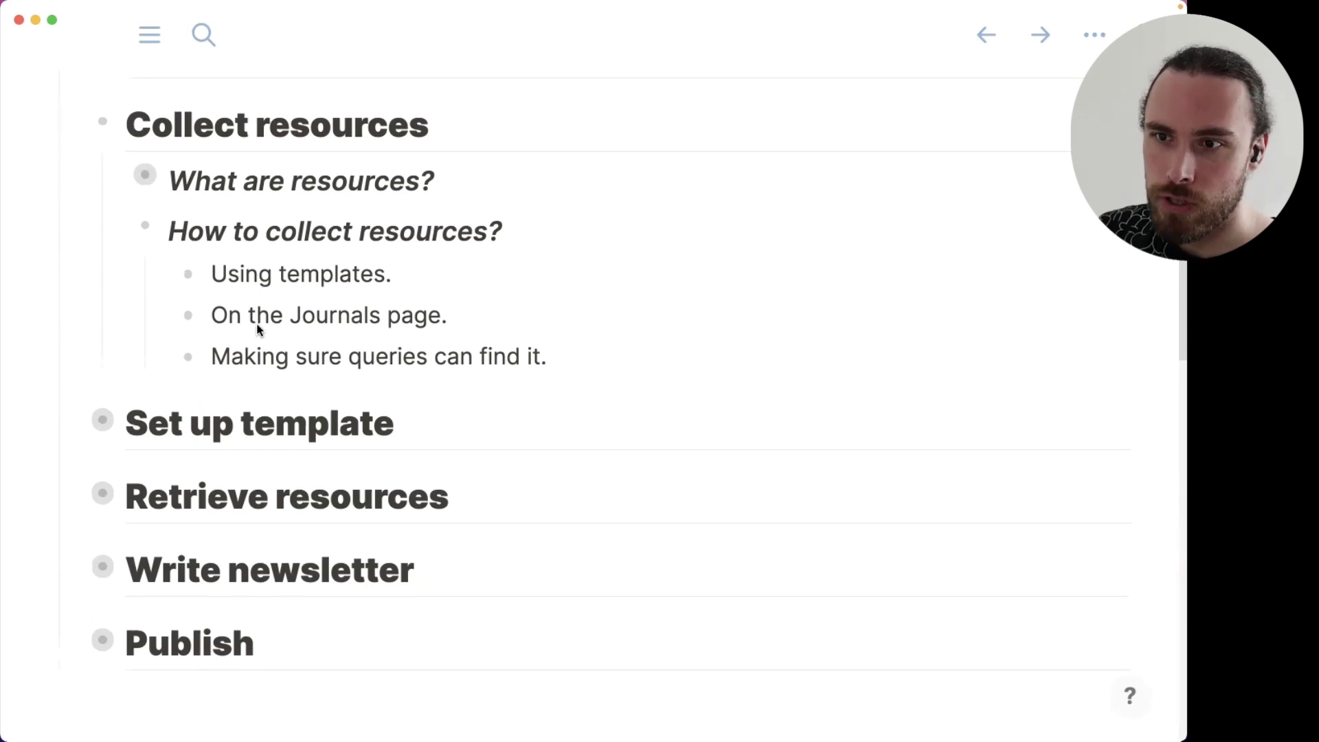
pyautogui.click(212, 359)
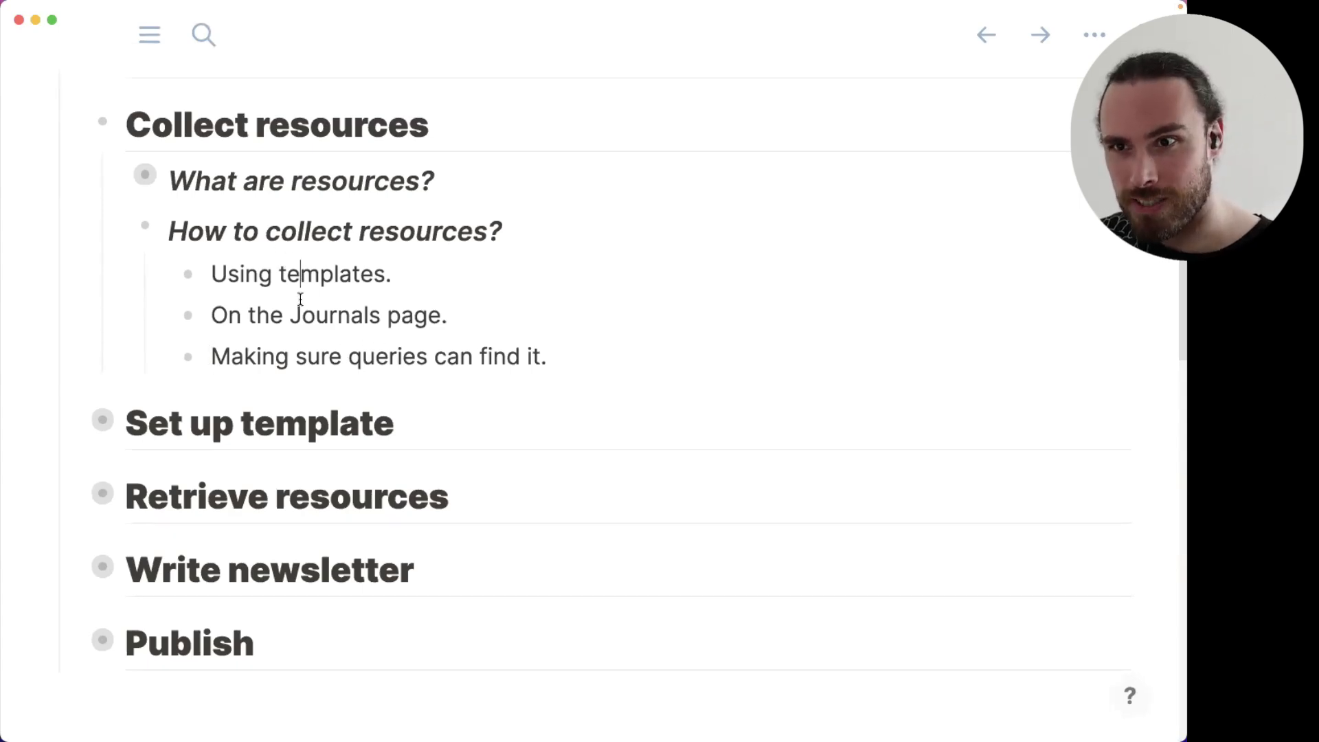
# Collapse "How to collect resources?" and expand "Set up template" with only its "Decide on a simple structure" notes open
pyautogui.click(113, 233)
pyautogui.click(71, 295)
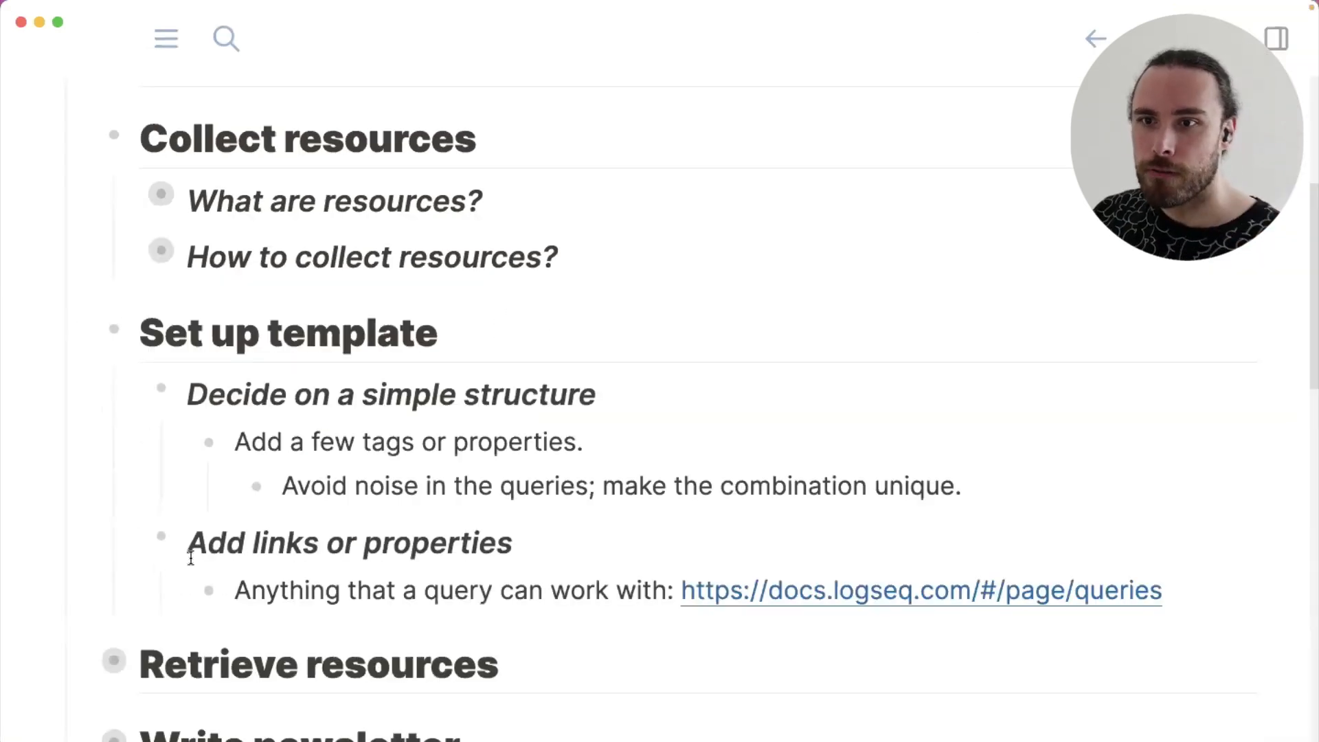
pyautogui.click(133, 534)
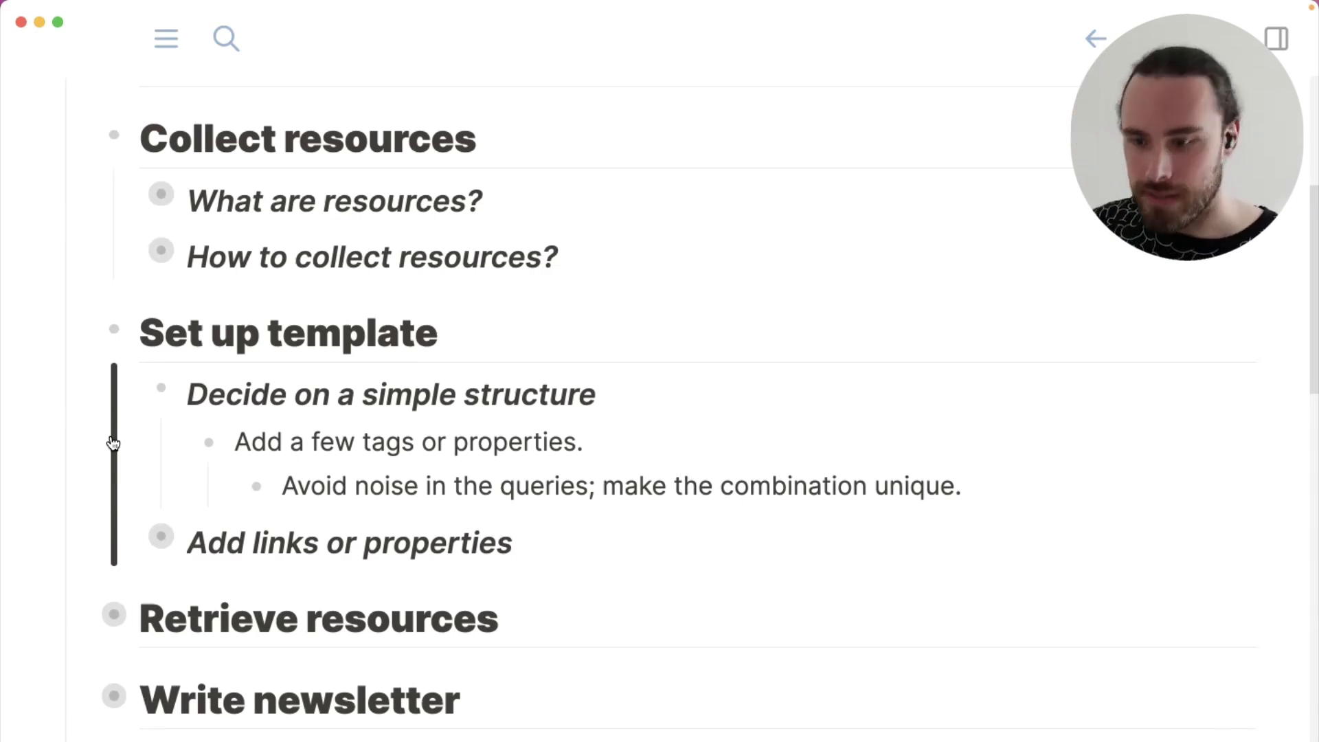
# Create a new page named "templates"
pyautogui.press('super+k')
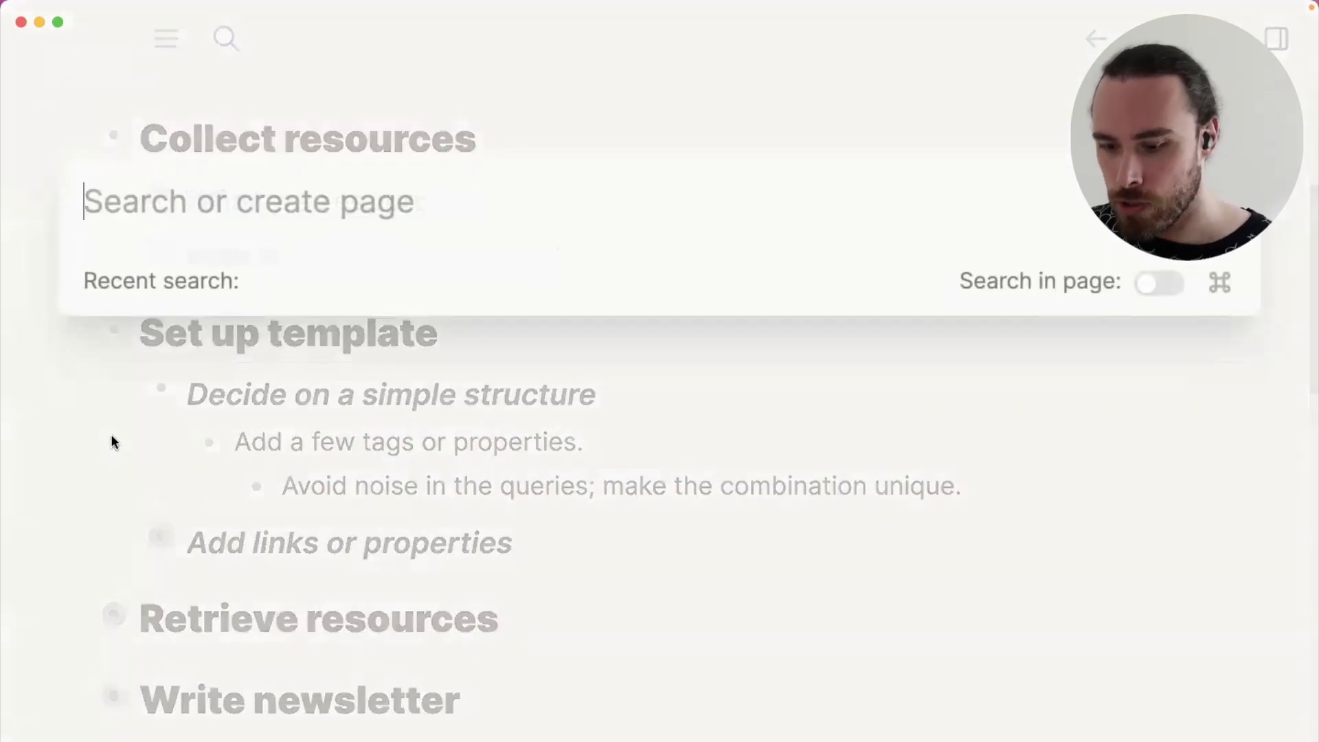
pyautogui.write('templates')
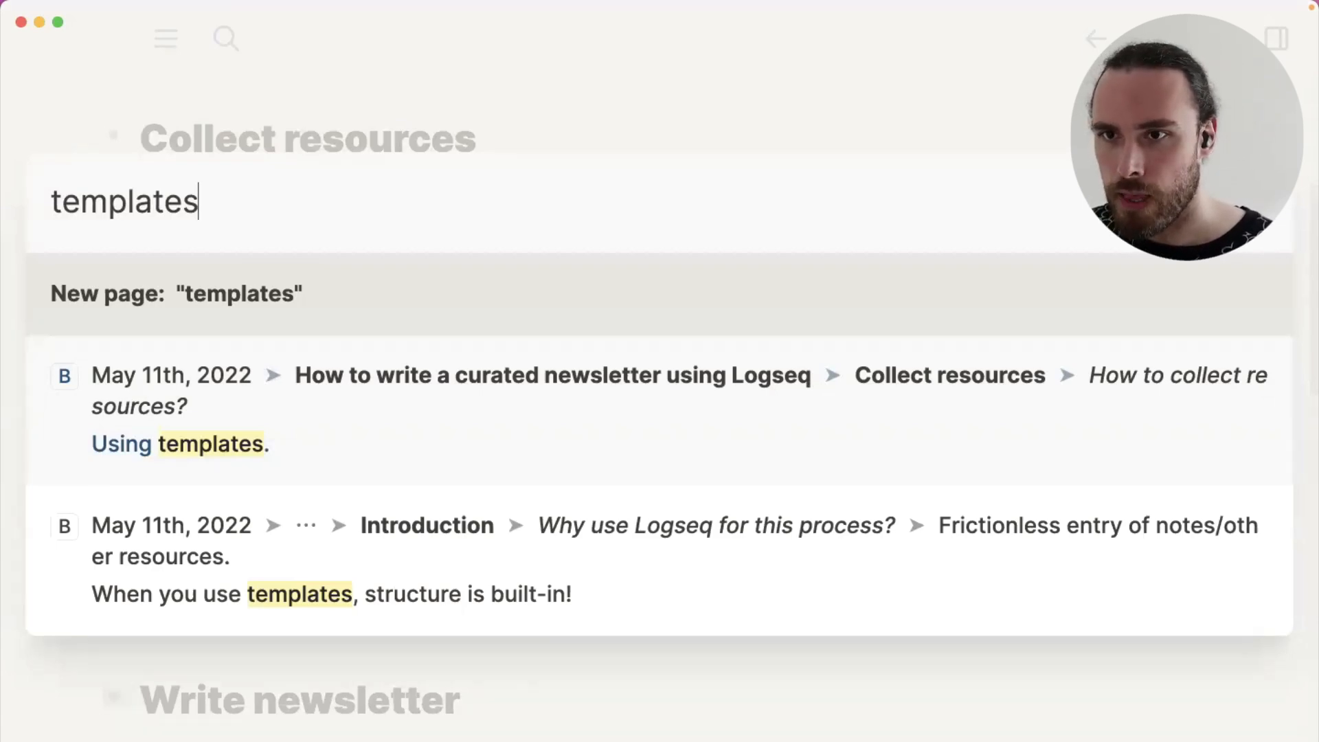
pyautogui.press('Return')
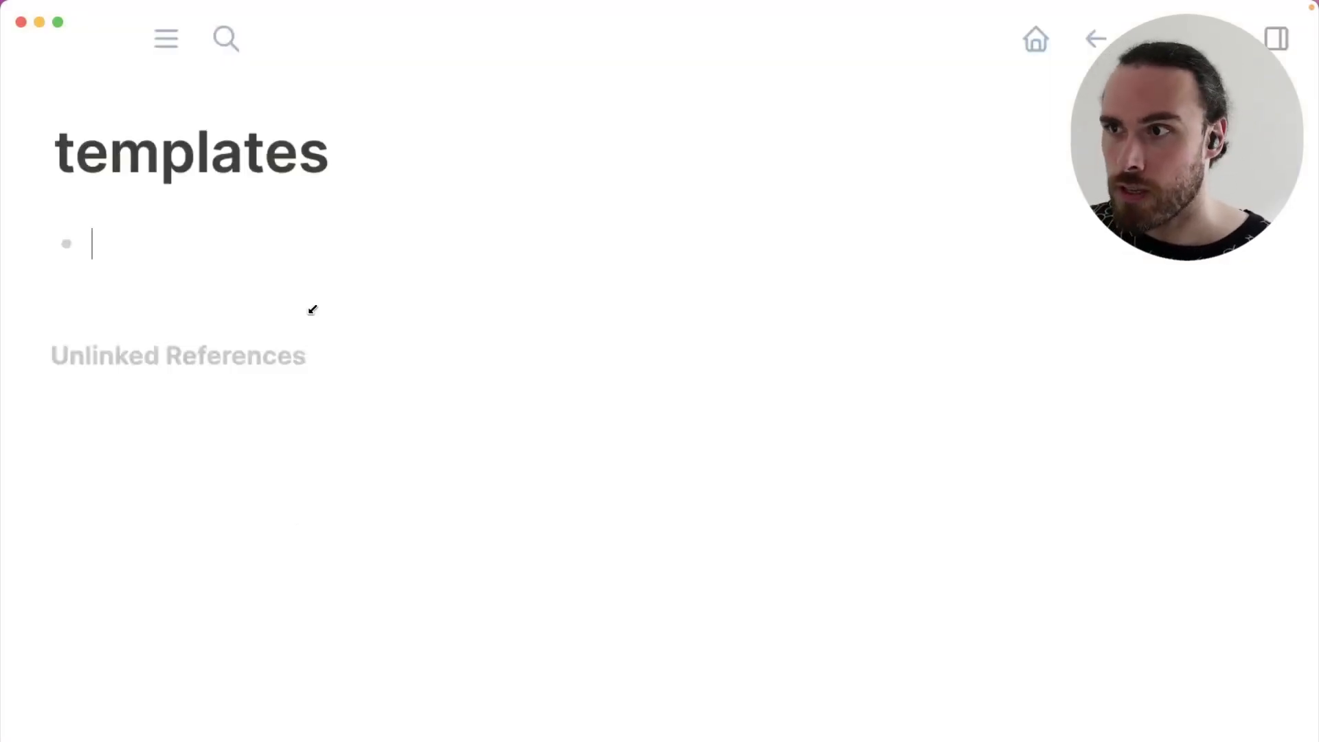
# Show the journal outline at "Set up template" with the templates page open beside it, ready for editing its empty block
pyautogui.click(165, 40)
pyautogui.click(112, 176)
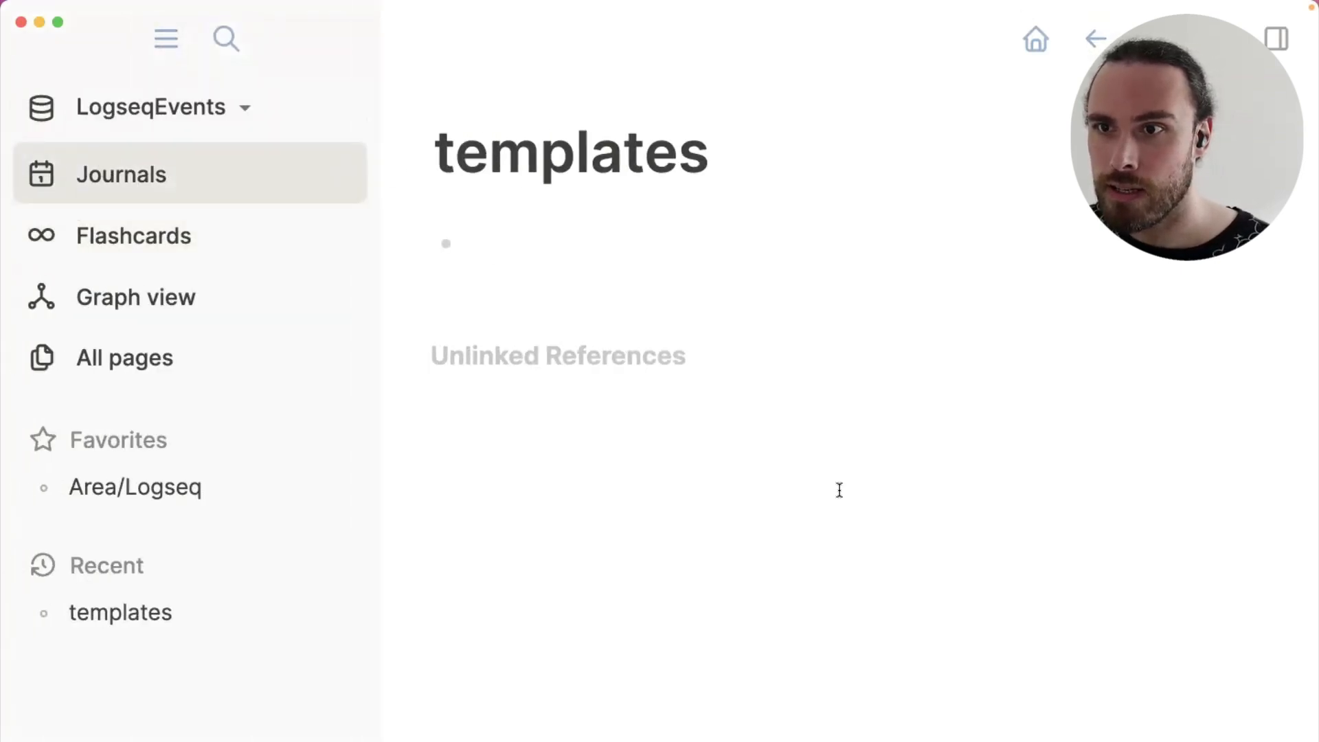
pyautogui.keyDown('shift'); pyautogui.click(142, 612); pyautogui.keyUp('shift')
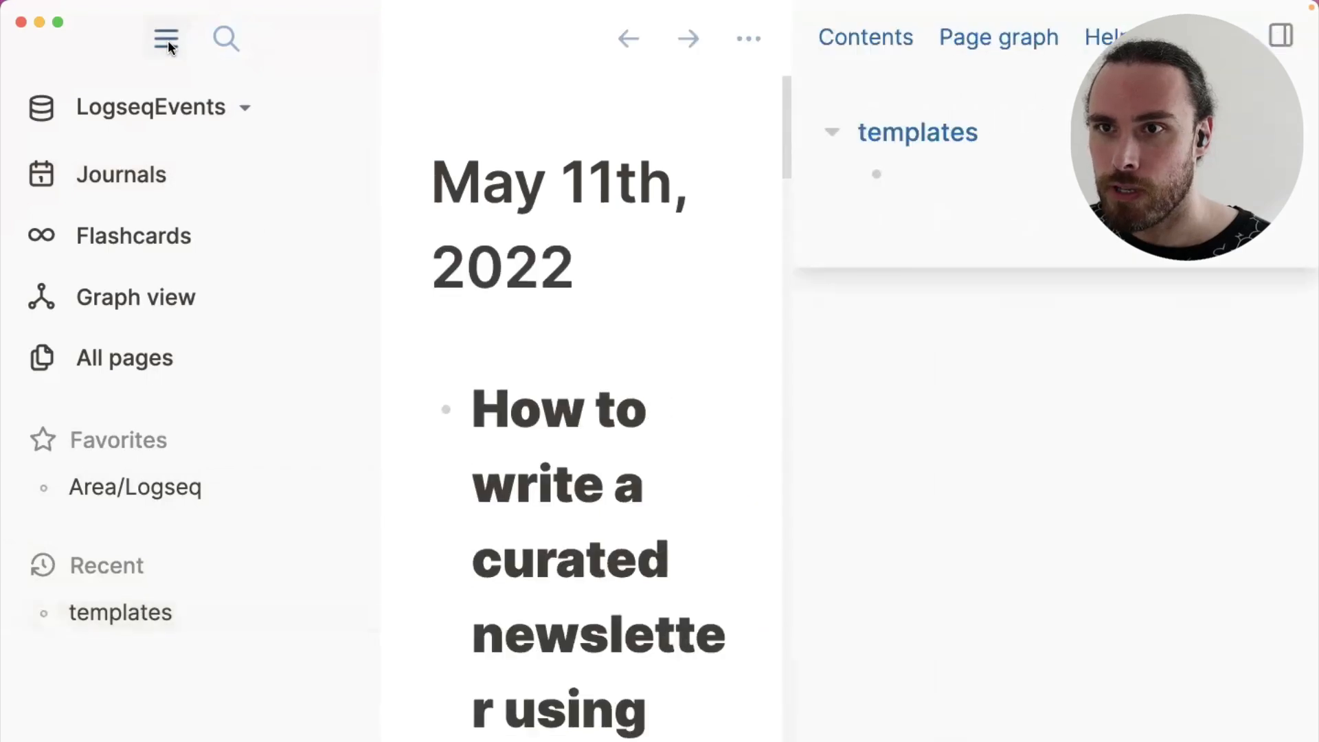
pyautogui.click(165, 38)
pyautogui.click(1010, 171)
pyautogui.scroll(-5, 465, 415)
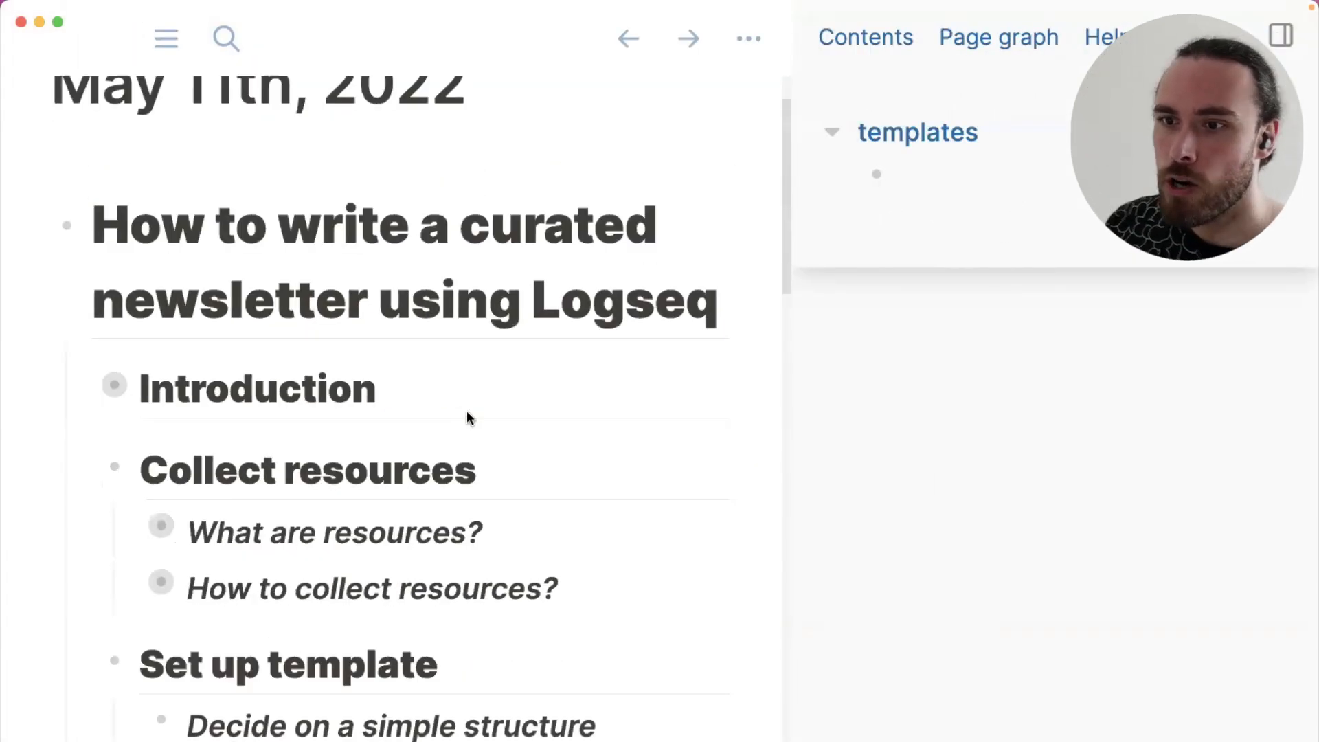
pyautogui.scroll(-5, 344, 426)
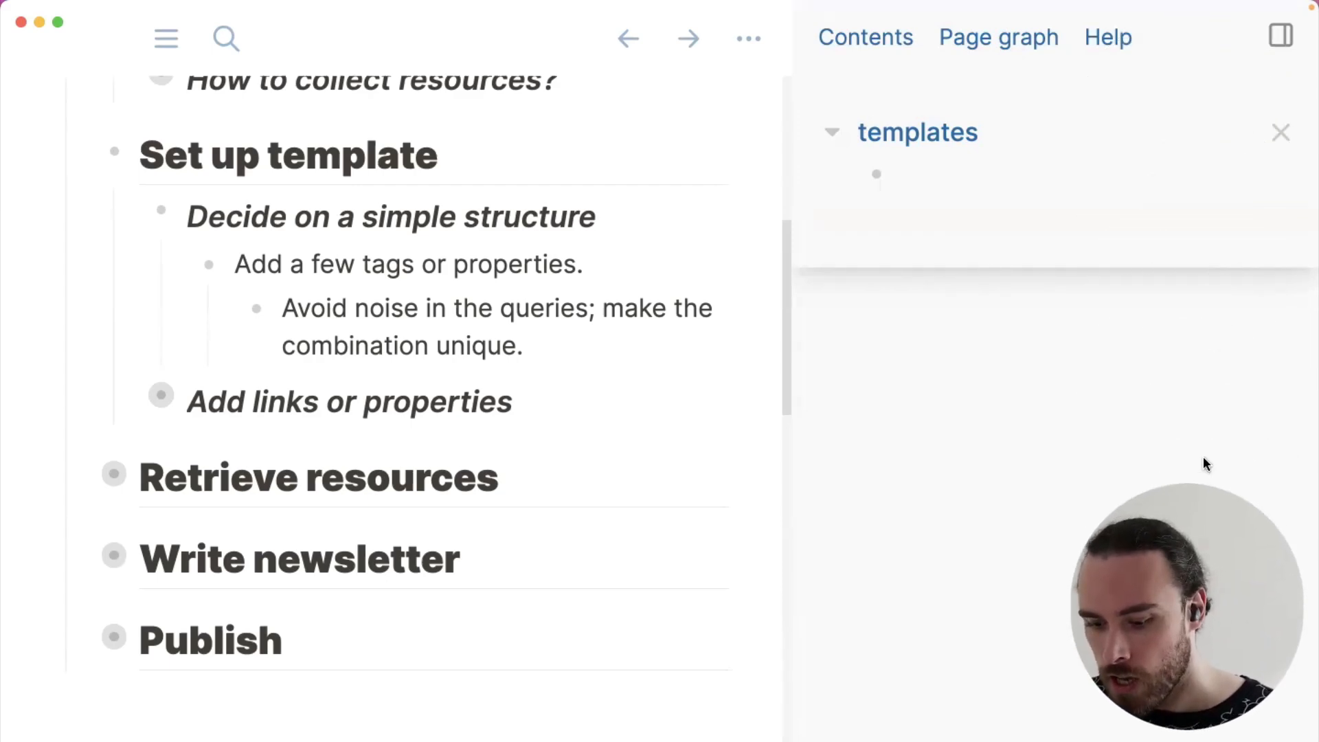
# Enter a TODO block tagged #Area/Logseq on the templates page
pyautogui.write('TODO')
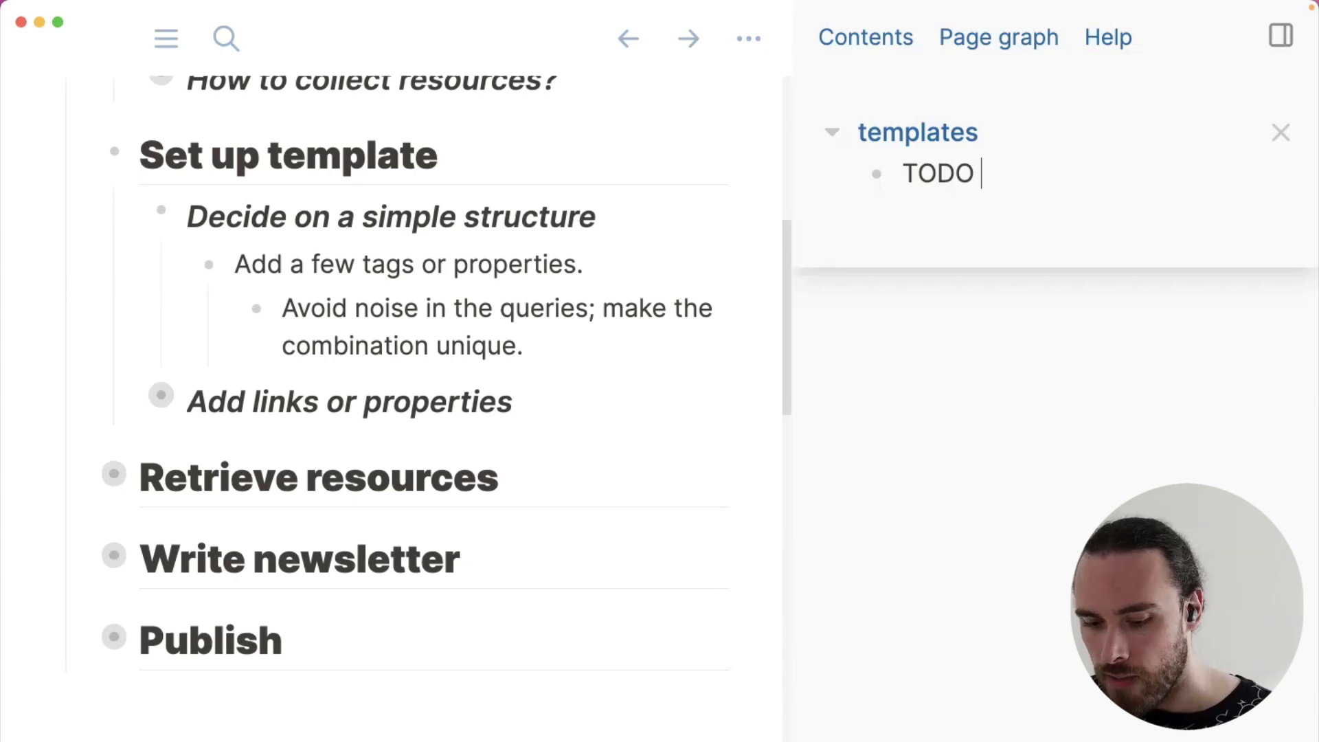
pyautogui.write('#')
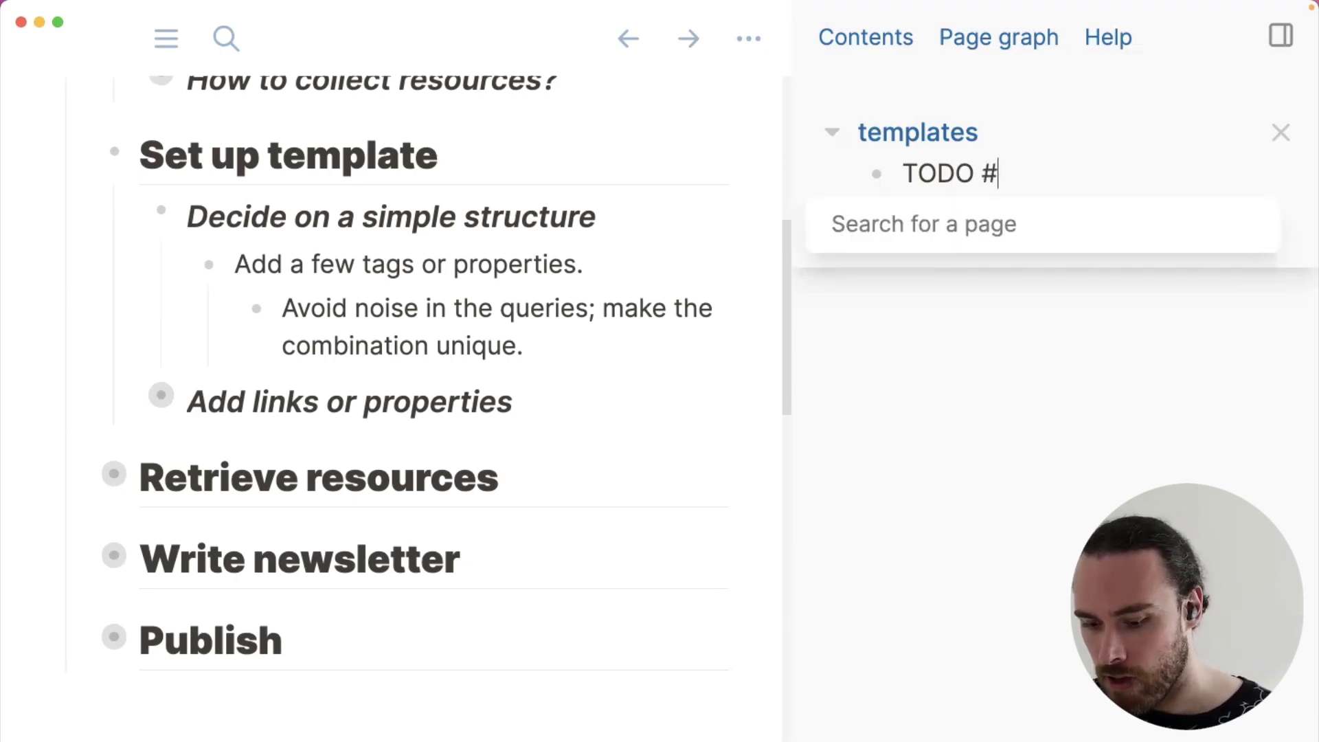
pyautogui.write('Area/')
pyautogui.press('Down')
pyautogui.press('Down')
pyautogui.press('Return')
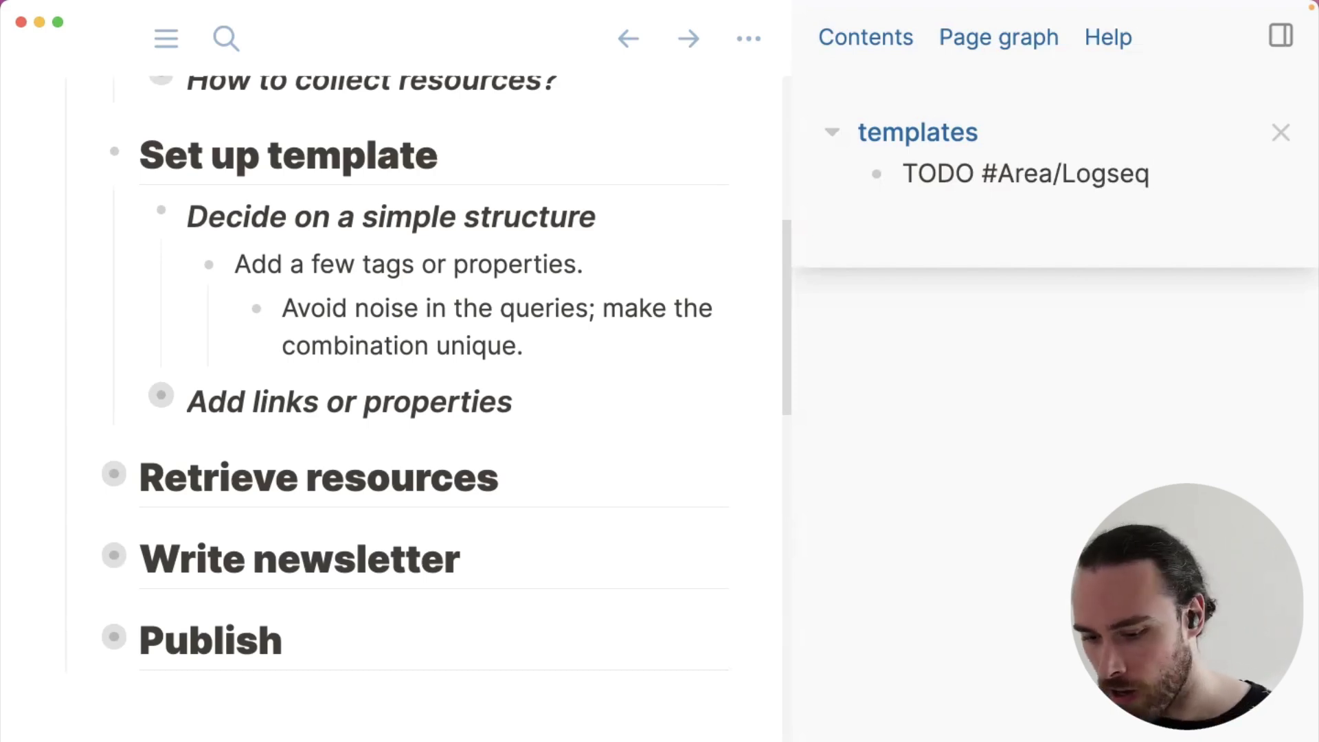
# Add the tags #Newsletter and #Resource to the TODO block
pyautogui.write('#New')
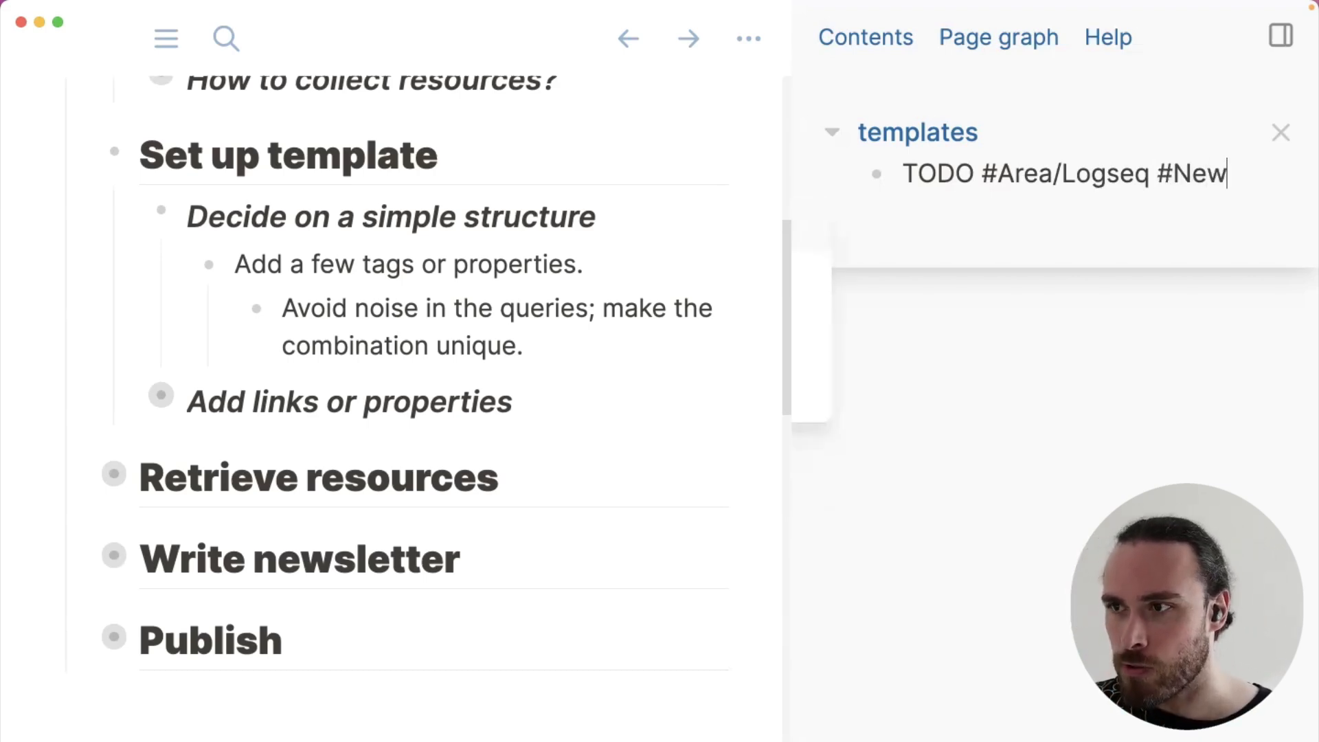
pyautogui.write('sletter')
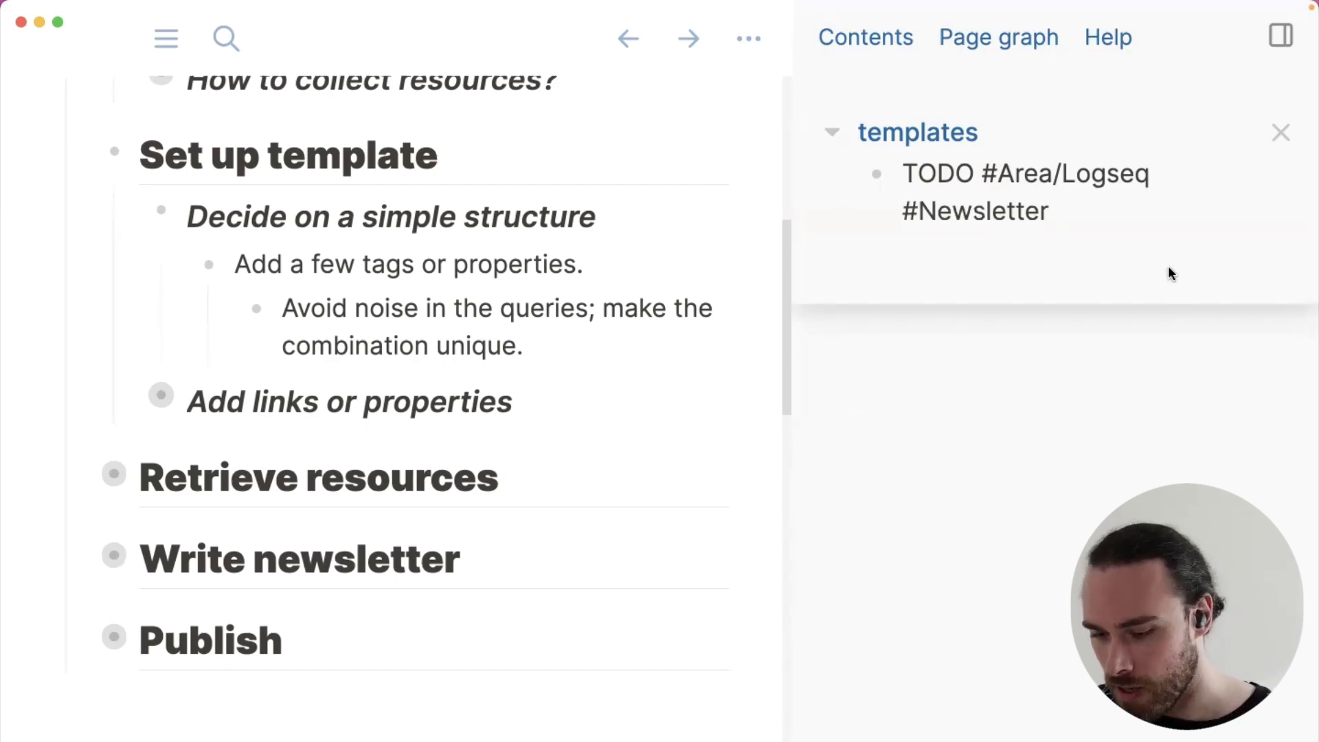
pyautogui.write(' #')
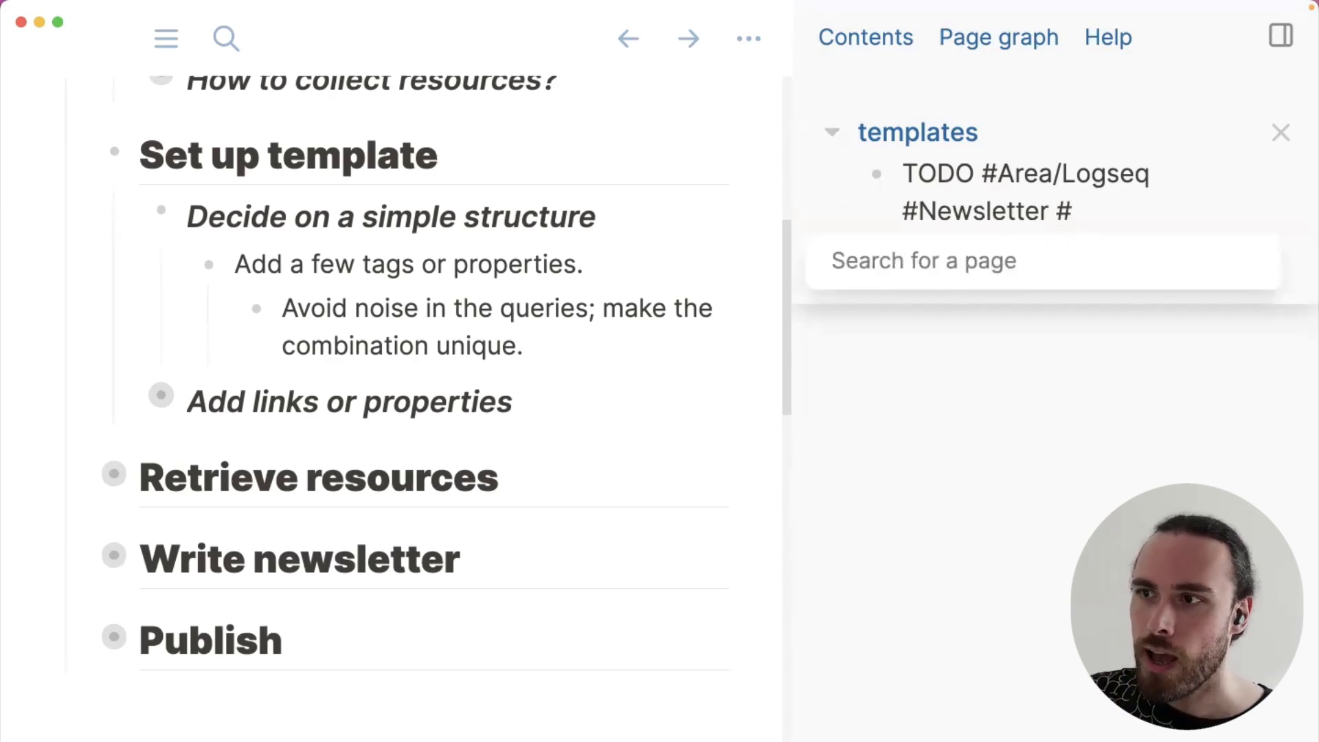
pyautogui.write('Resourc')
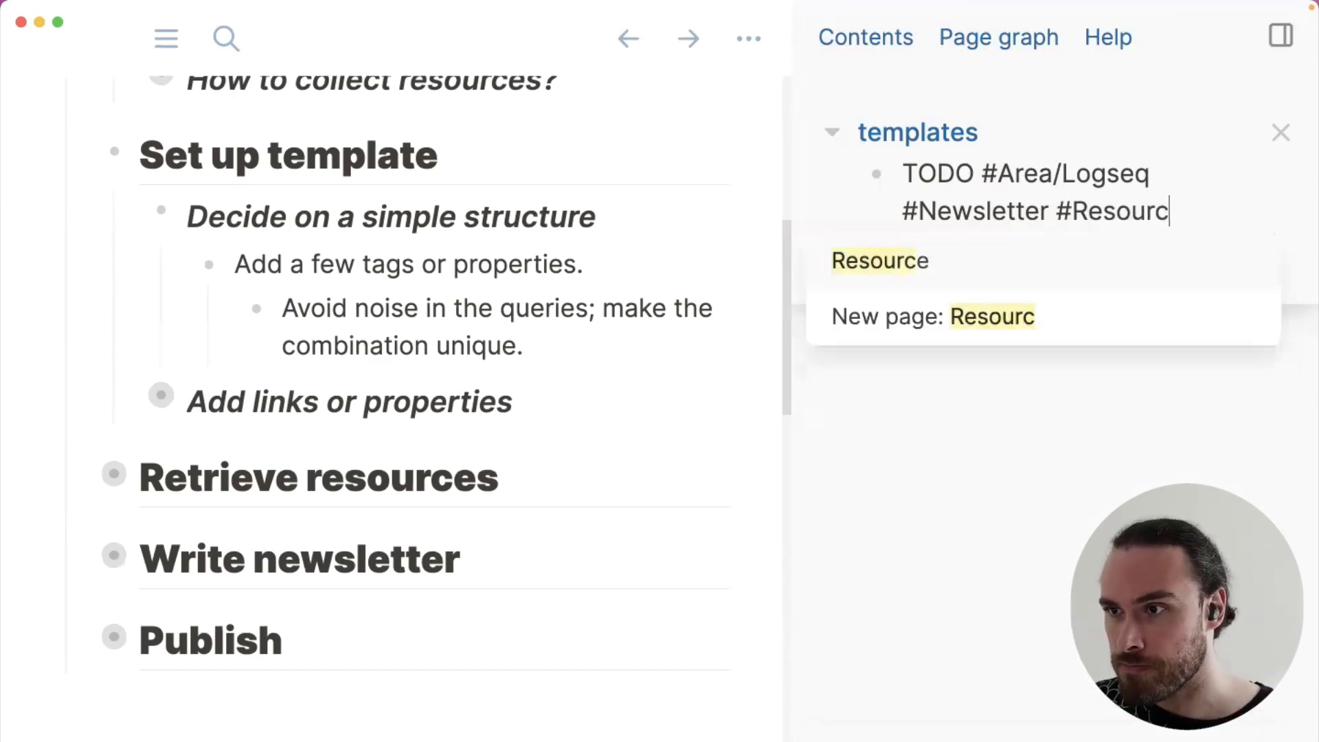
pyautogui.press('Return')
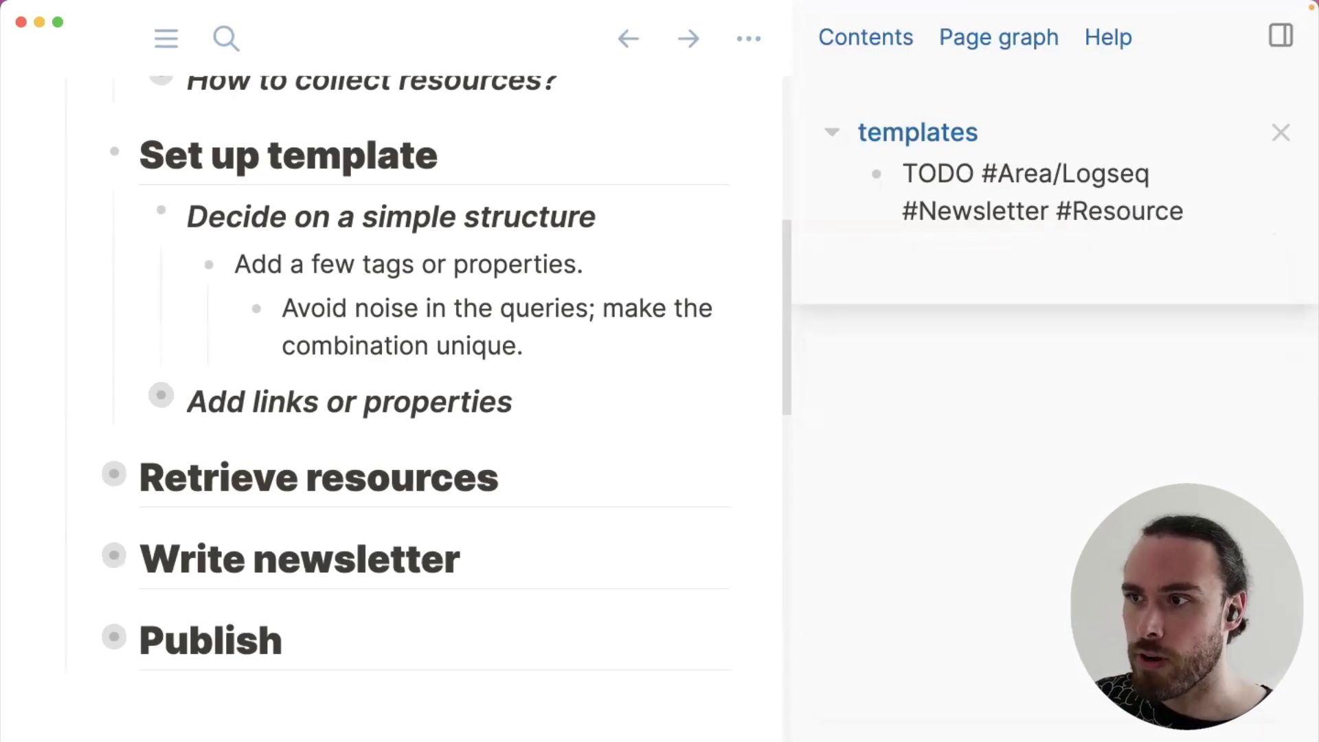
# Add the bold placeholder text "Title goes here" after the tags in the TODO block
pyautogui.write('**')
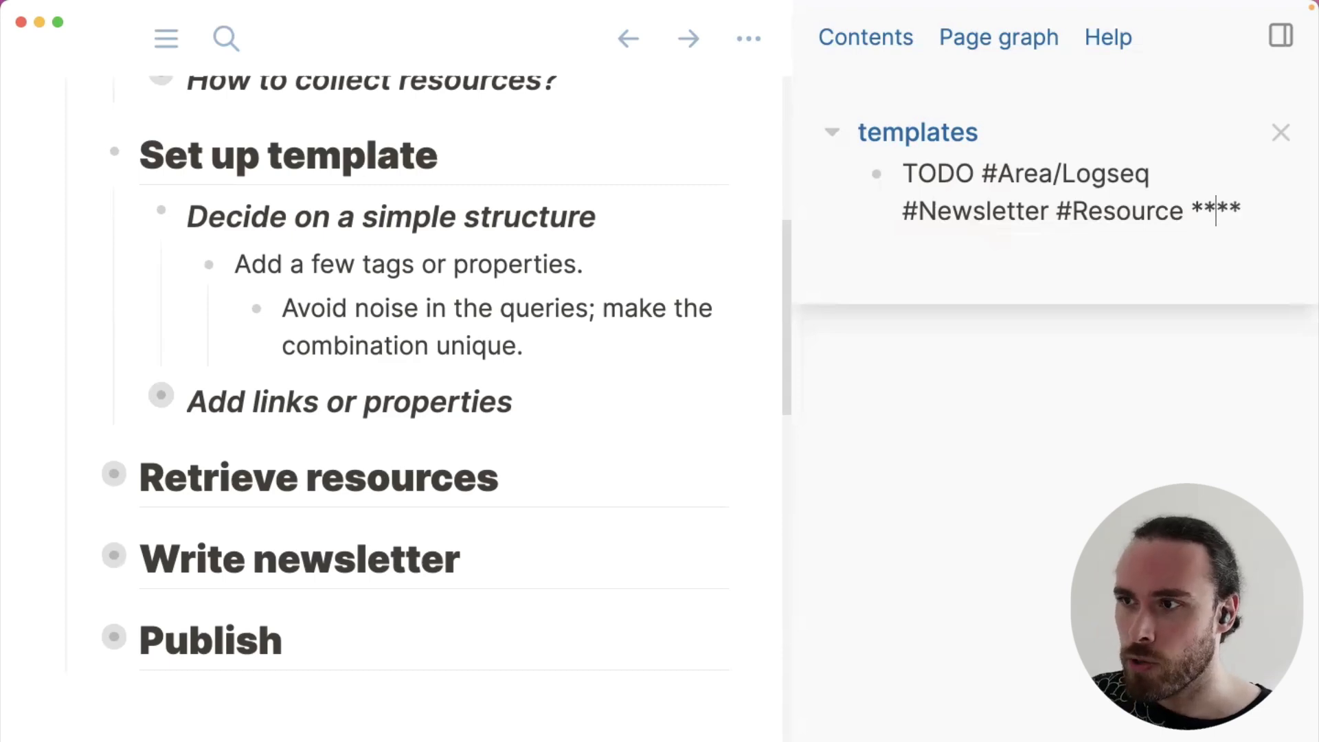
pyautogui.press('Right')
pyautogui.press('Left')
pyautogui.press('Left')
pyautogui.press('Left')
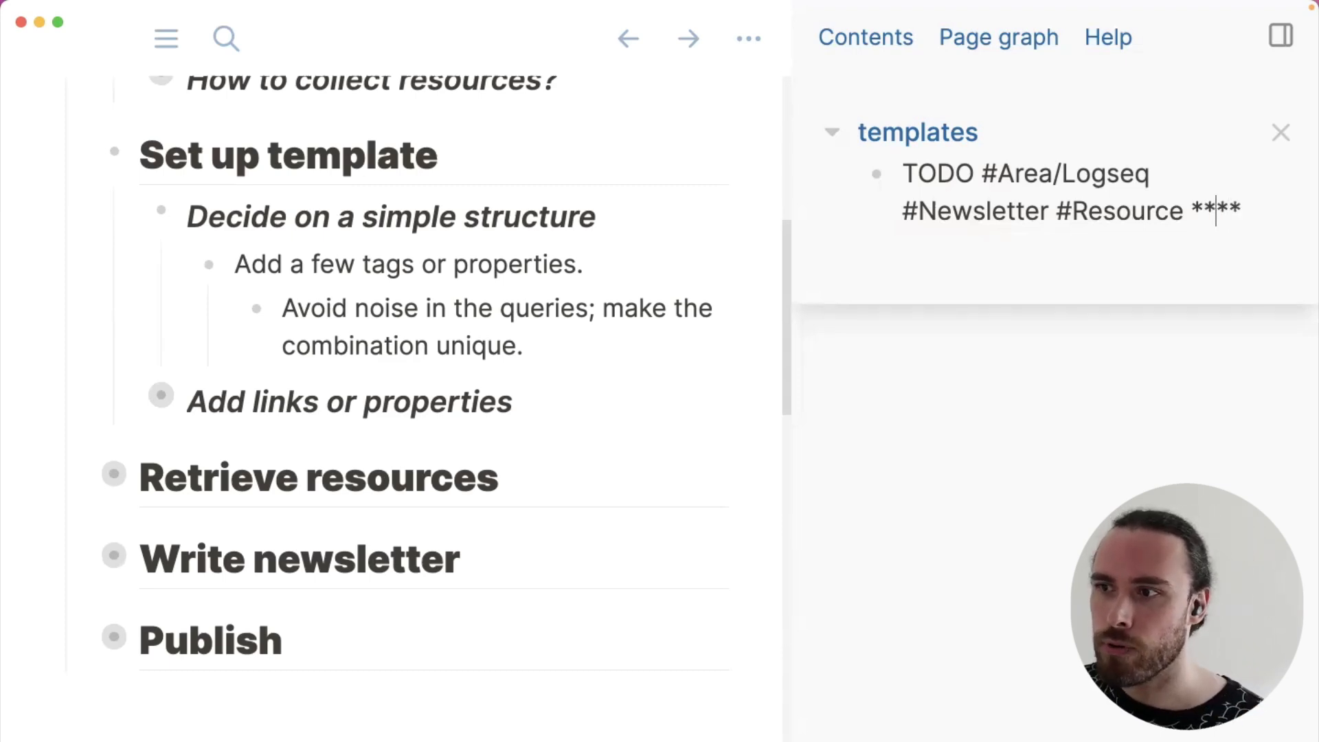
pyautogui.press('shift+super+Right')
pyautogui.press('Left')
pyautogui.press('Right')
pyautogui.press('Right')
pyautogui.write('Title goes here')
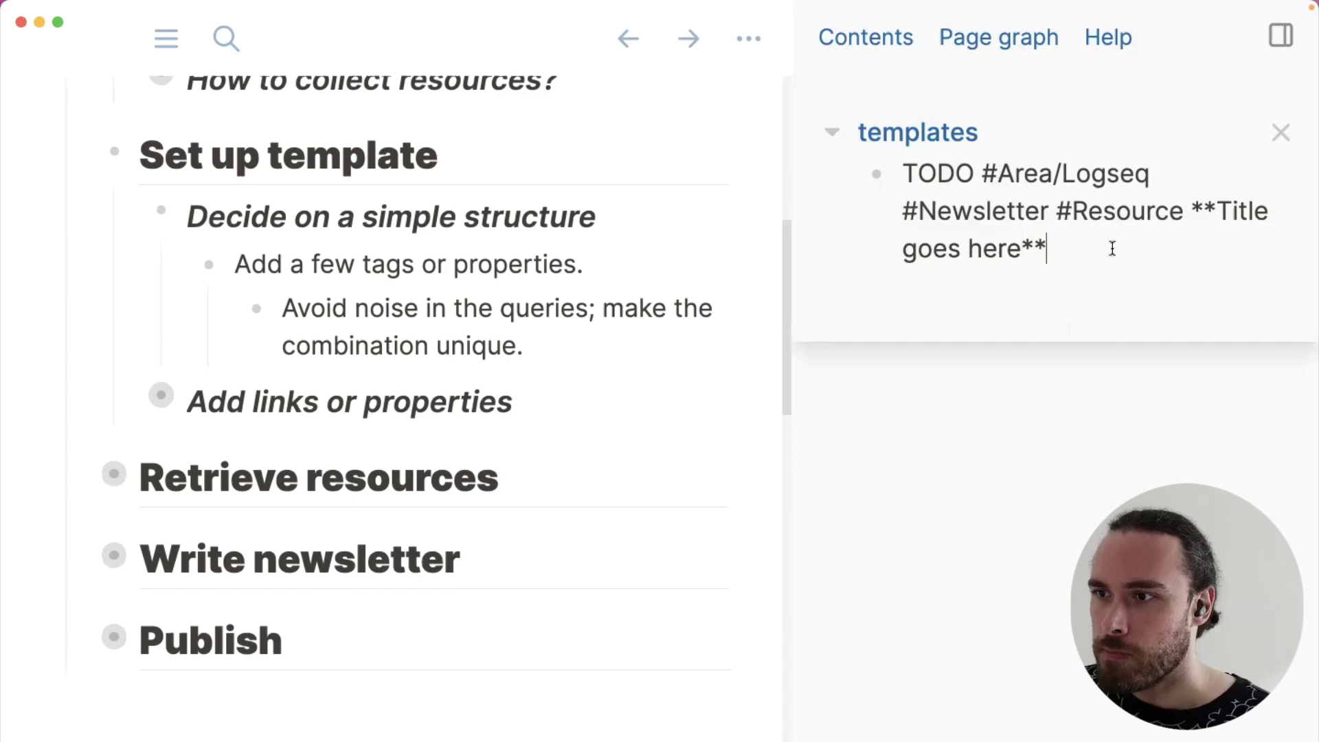
# Add an empty nested block under the "Title goes here" TODO block
pyautogui.press('Return')
pyautogui.press('Tab')
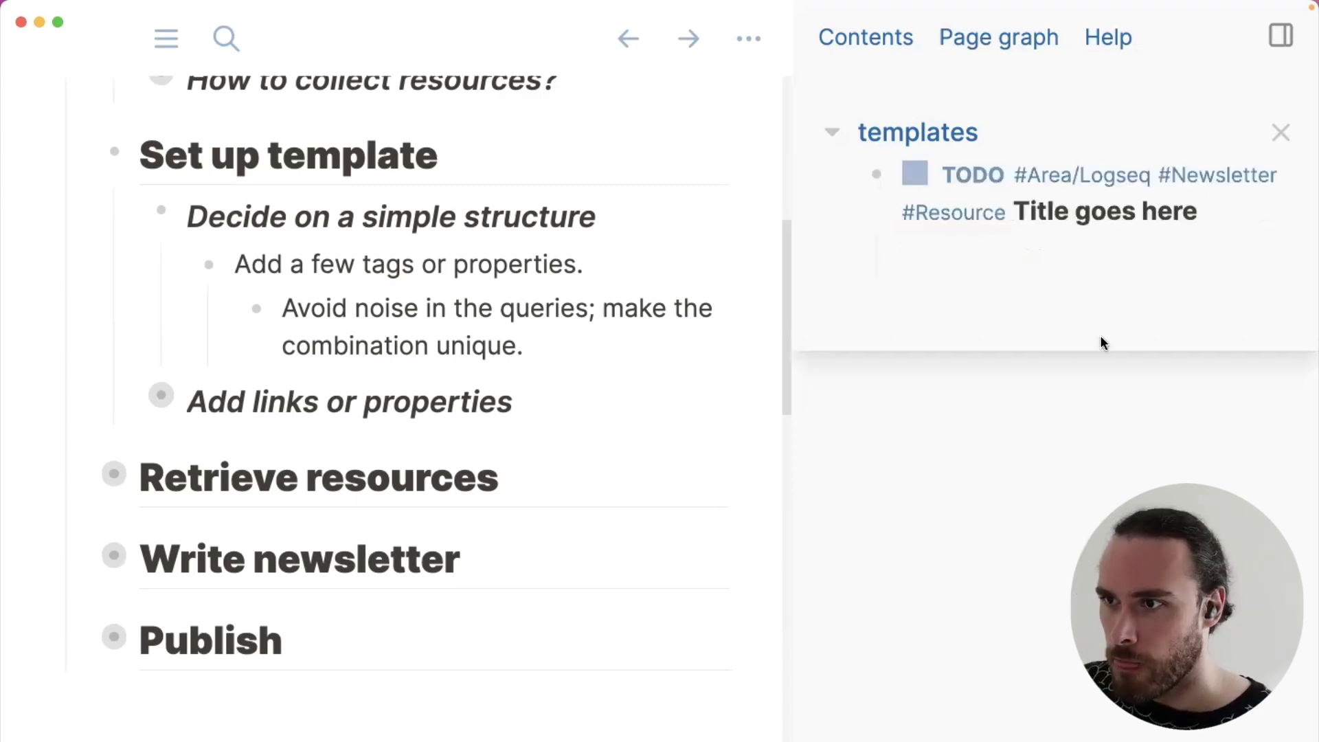
pyautogui.click(1125, 325)
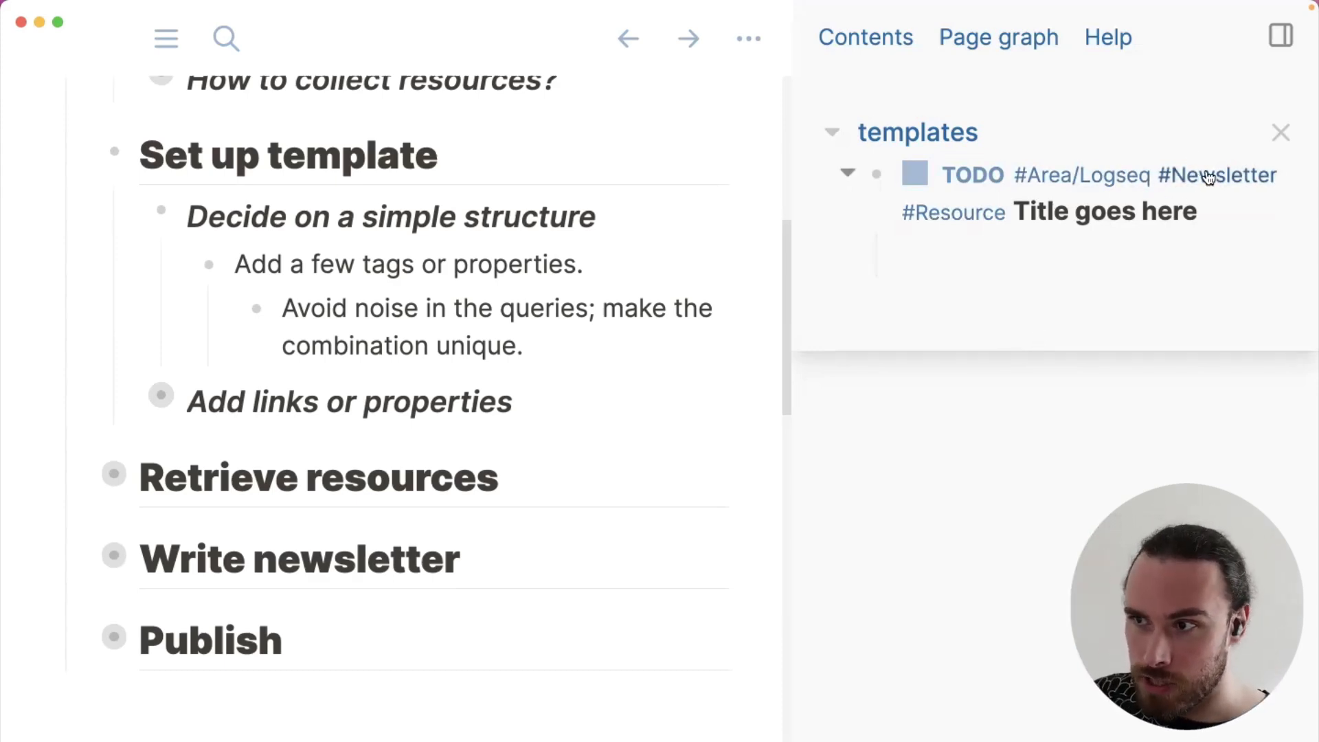
pyautogui.click(1179, 253)
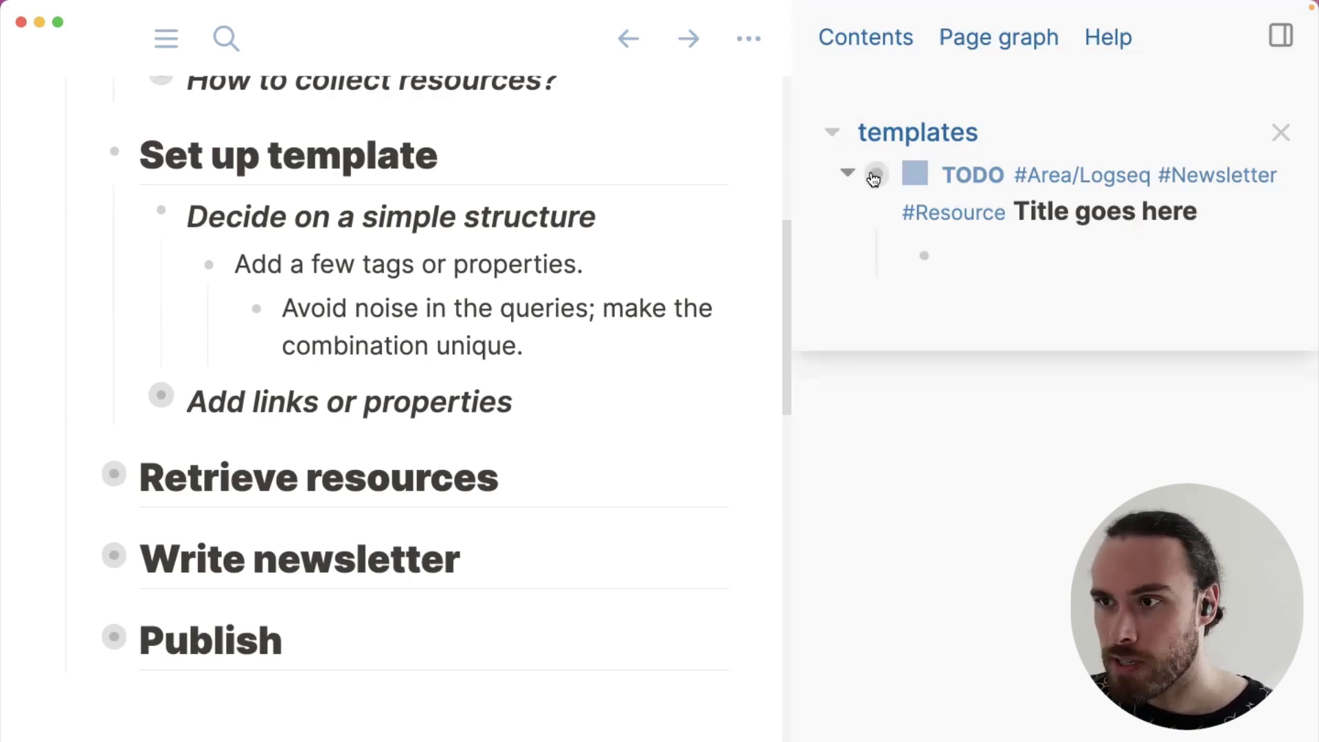
# Make the "Title goes here" TODO block a template named "Newsletter resource (nr)", using the default parent-block option
pyautogui.rightClick(874, 178)
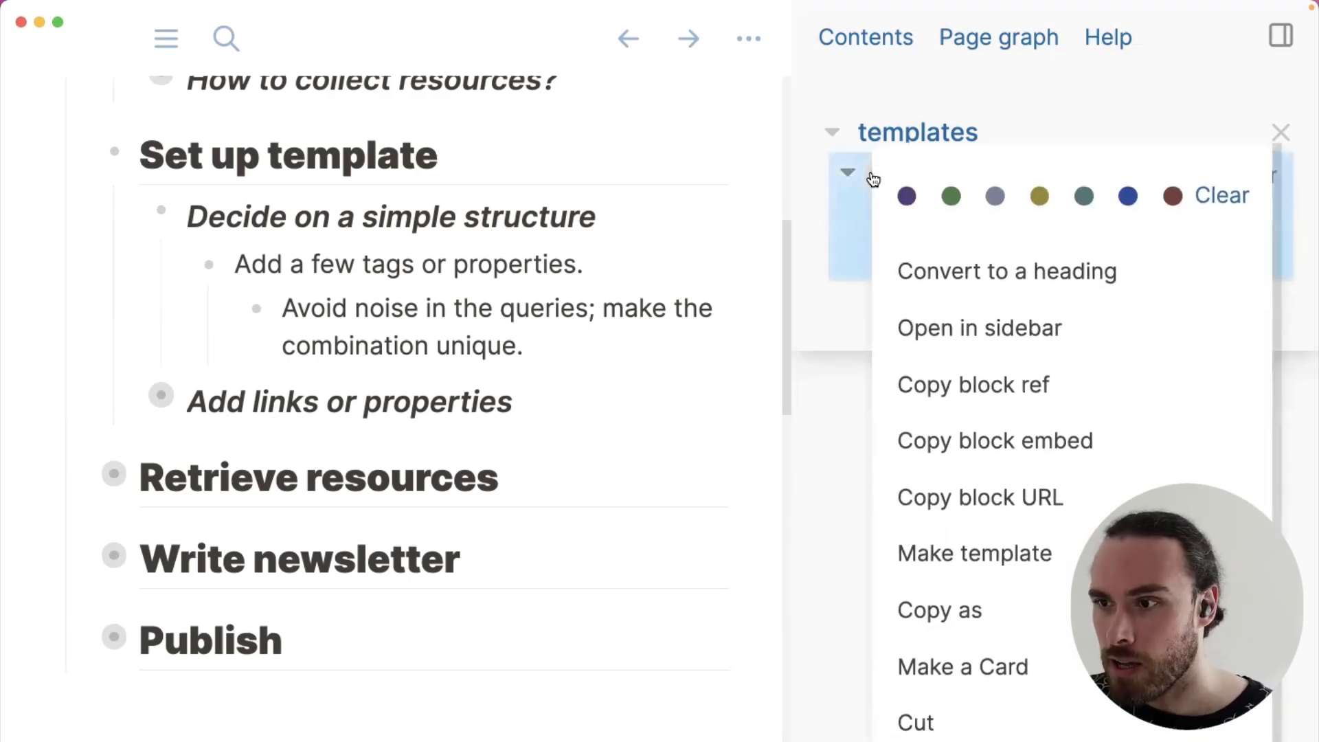
pyautogui.click(990, 563)
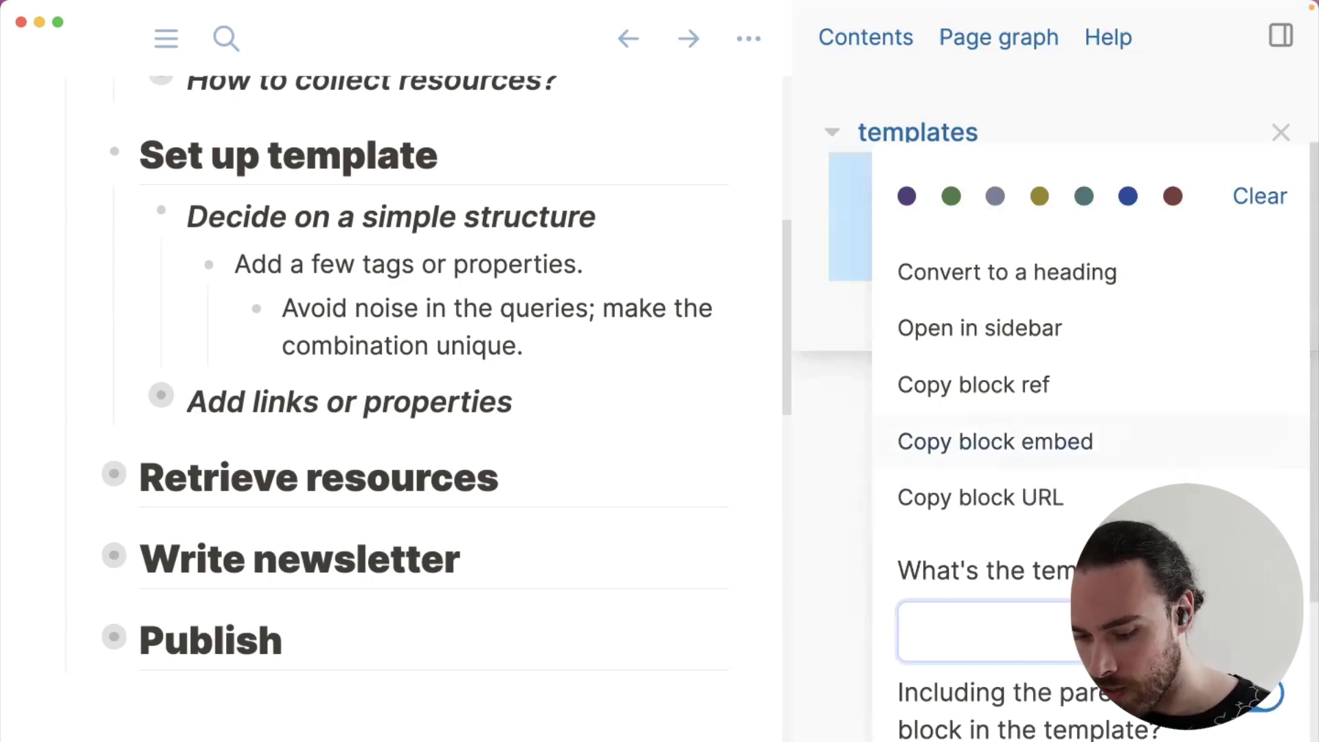
pyautogui.write('Newsletter reso')
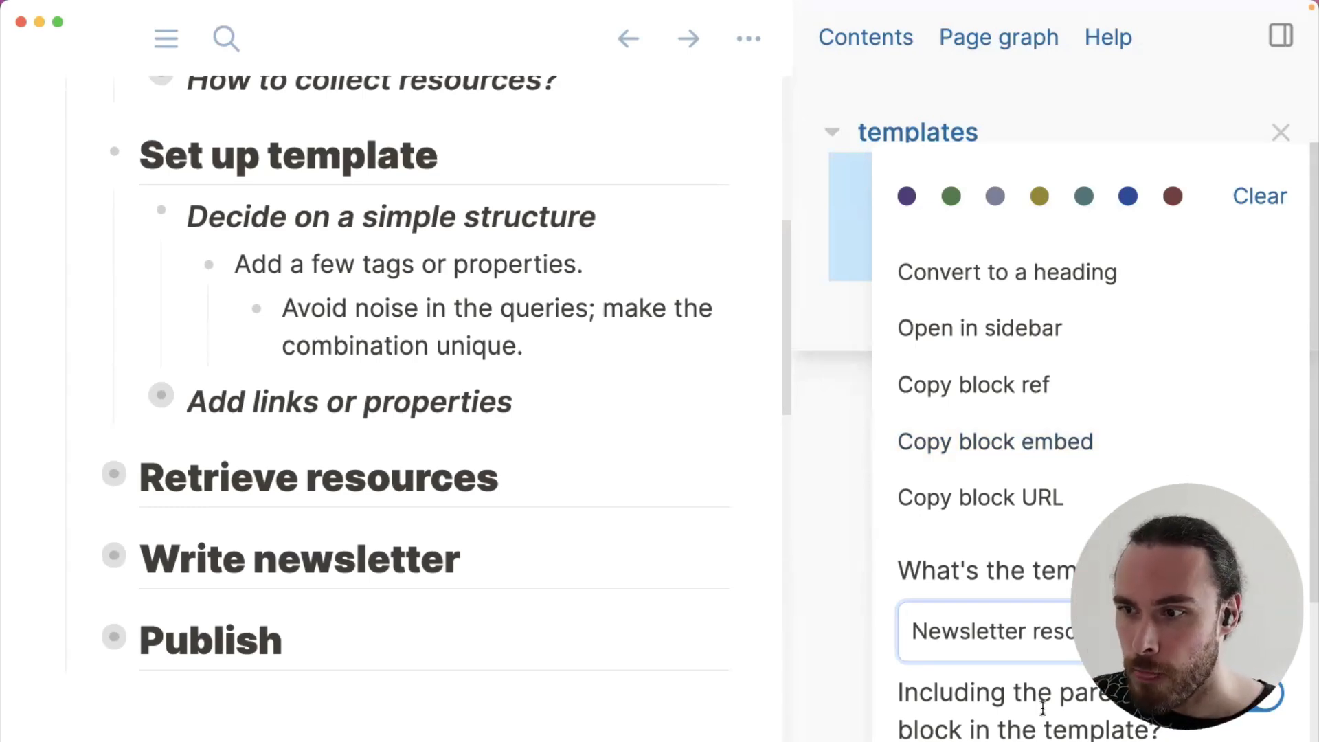
pyautogui.scroll(-3, 1043, 708)
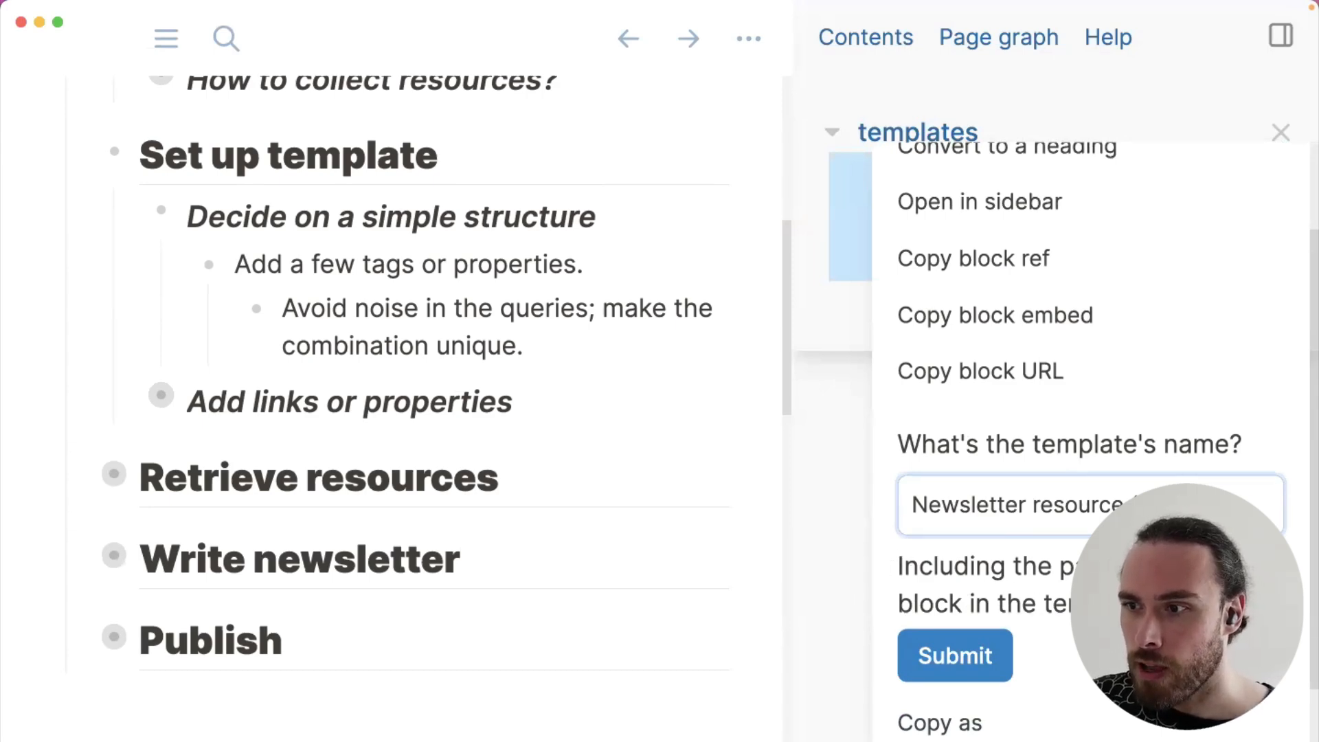
pyautogui.click(997, 660)
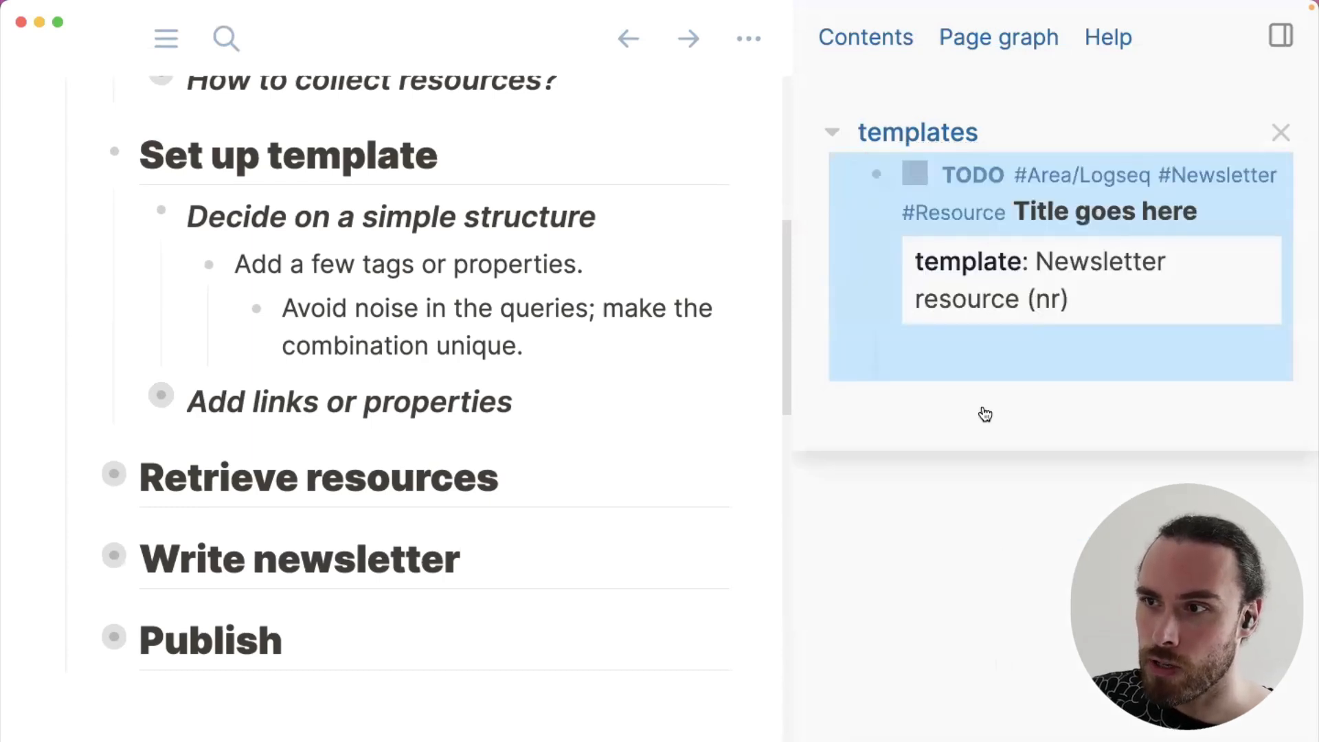
pyautogui.click(1145, 210)
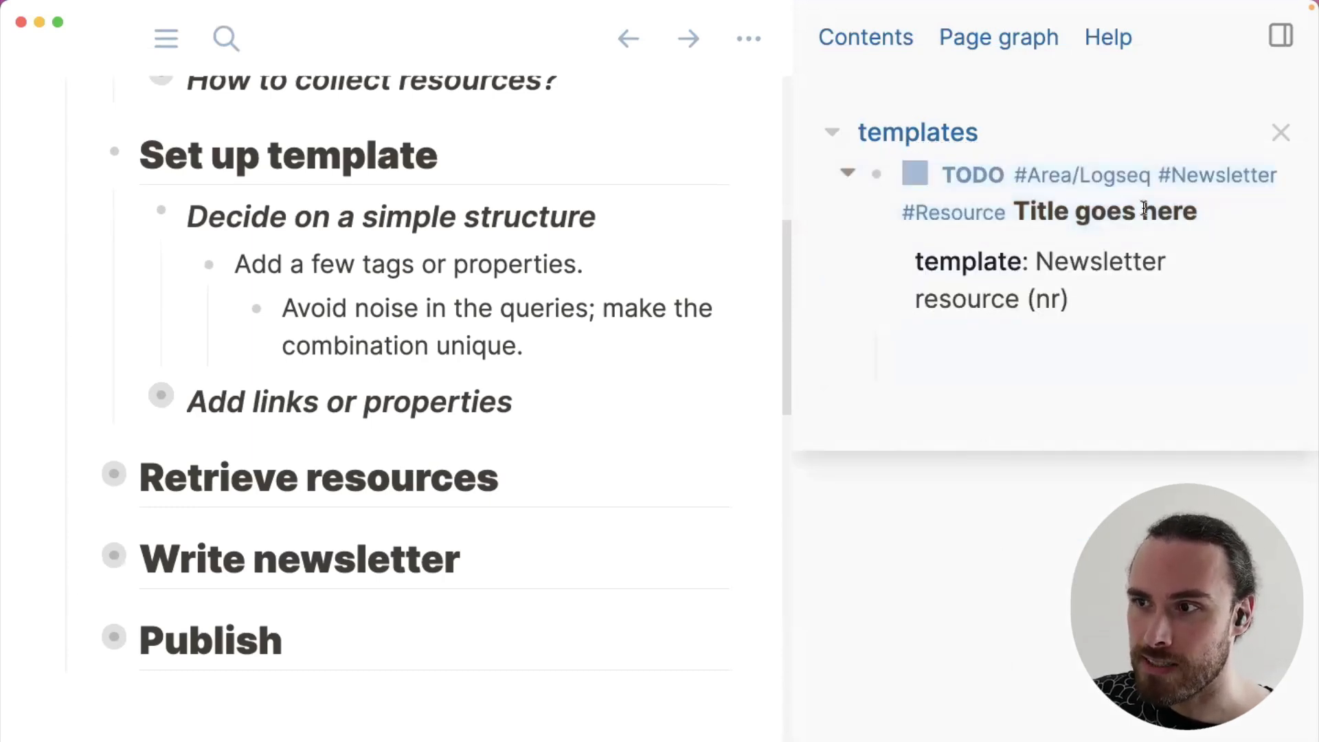
pyautogui.click(1145, 209)
pyautogui.moveTo(1181, 215); pyautogui.dragTo(949, 172)
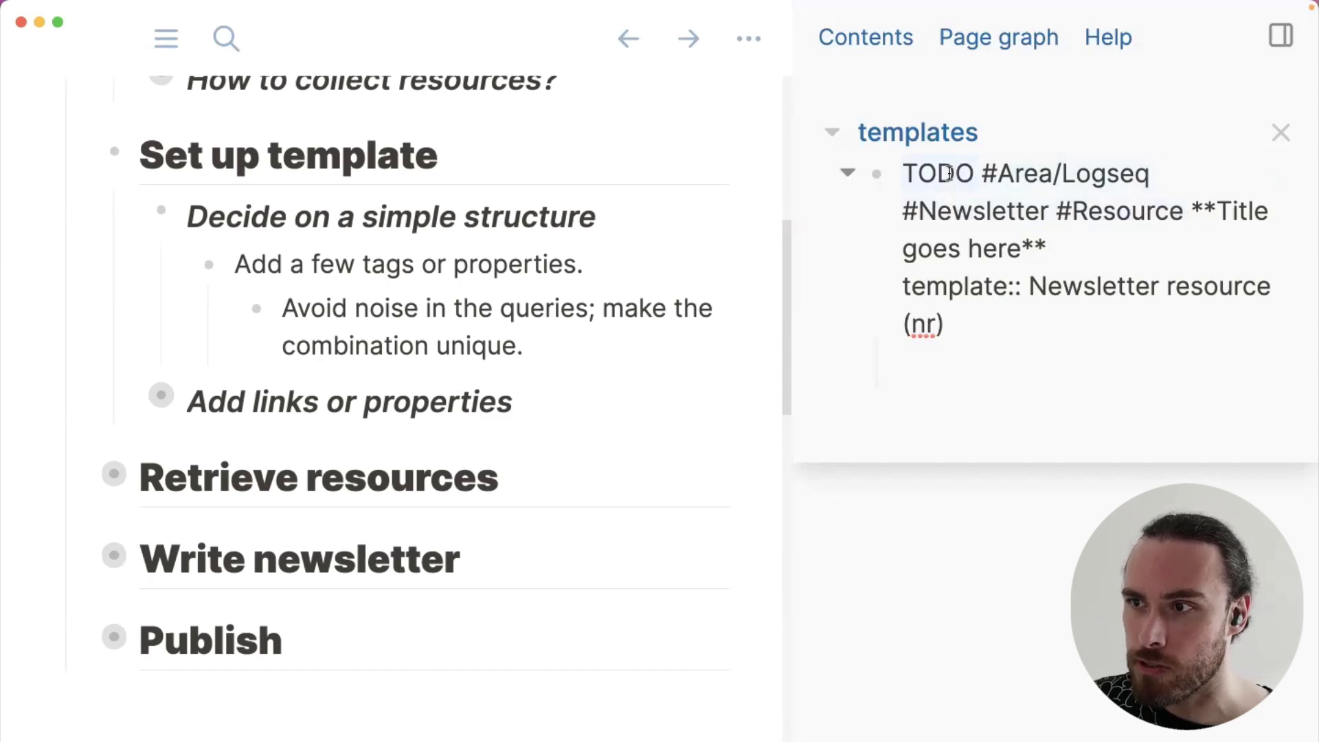
pyautogui.click(985, 421)
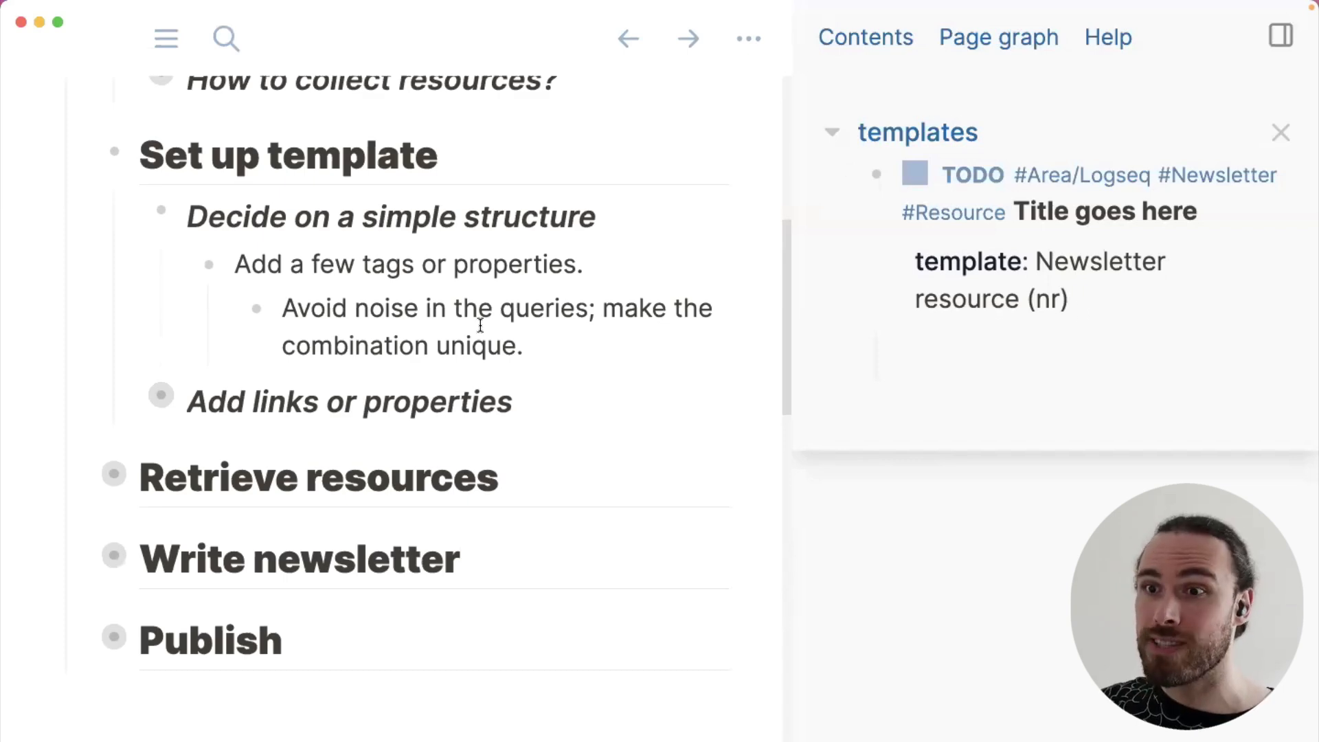
# Insert the "Newsletter resource (nr)" template into a new block below the Publish section
pyautogui.scroll(10, 456, 323)
pyautogui.scroll(-12, 274, 412)
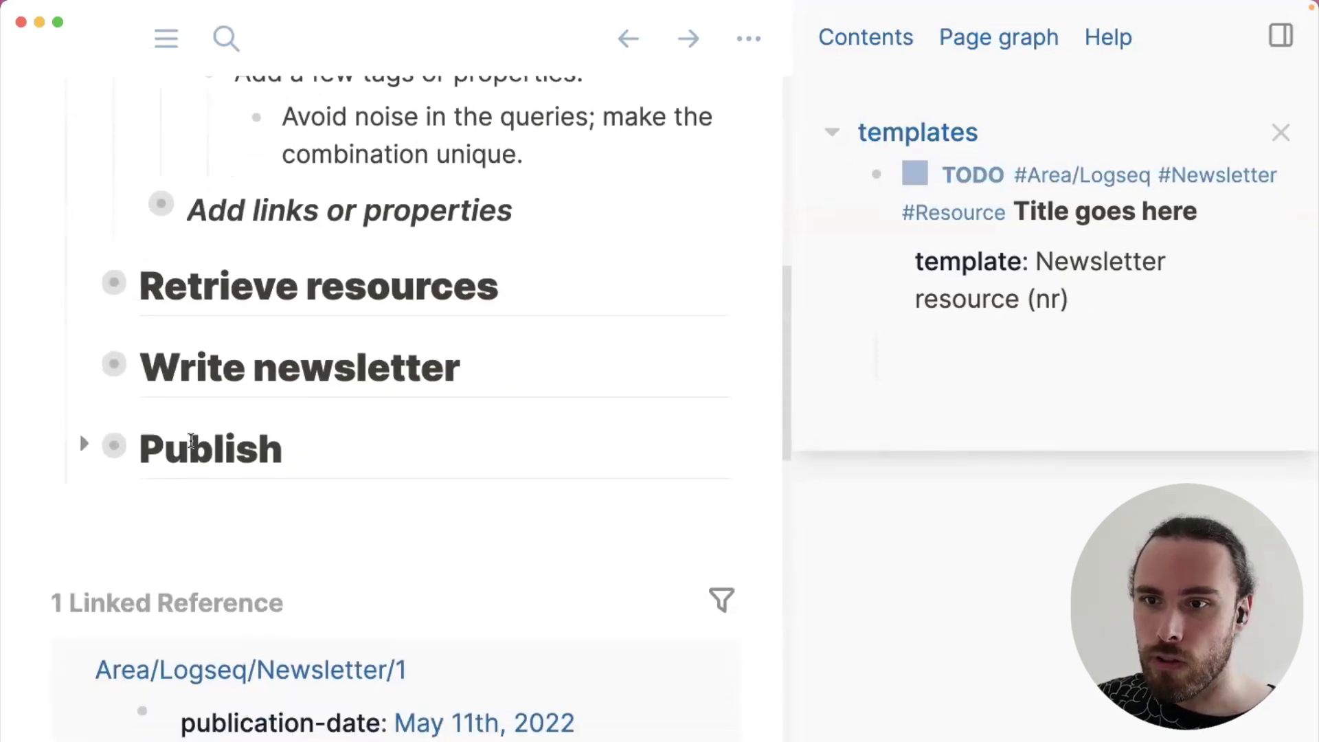
pyautogui.click(115, 508)
pyautogui.write('/tem')
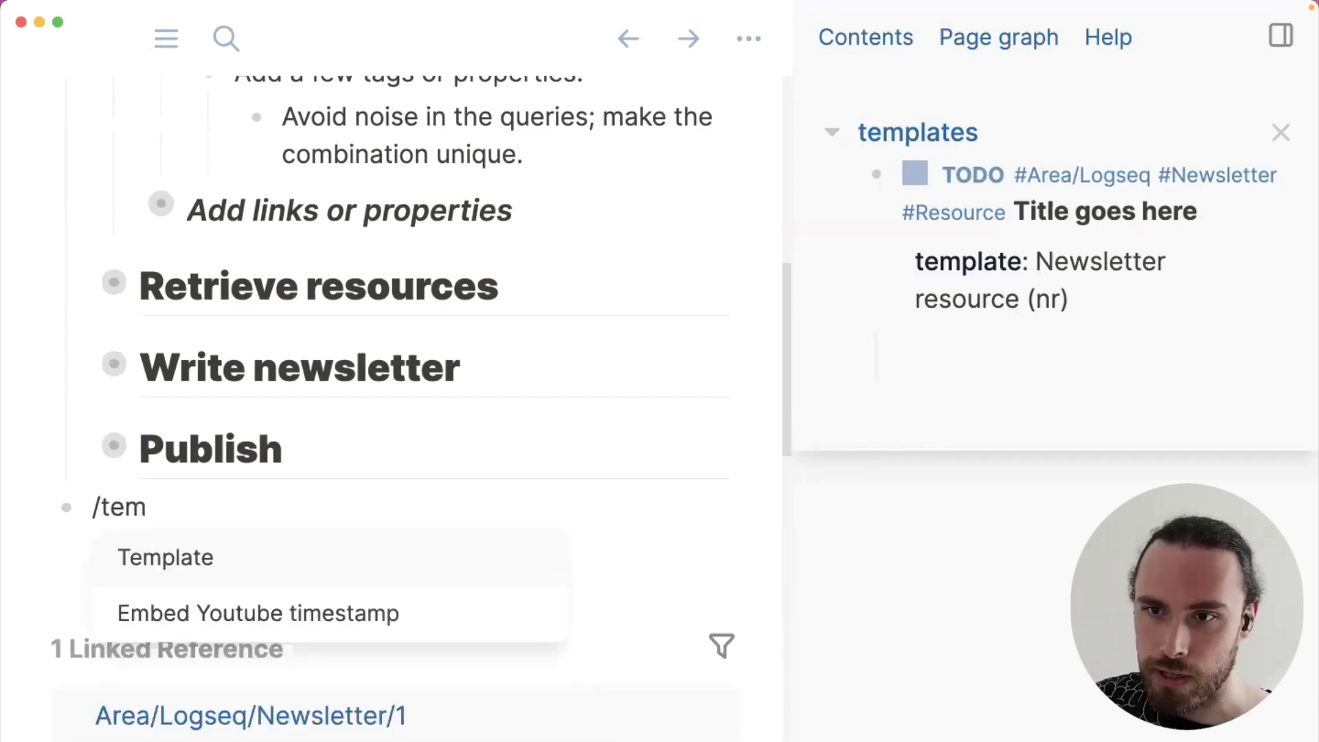
pyautogui.press('Return')
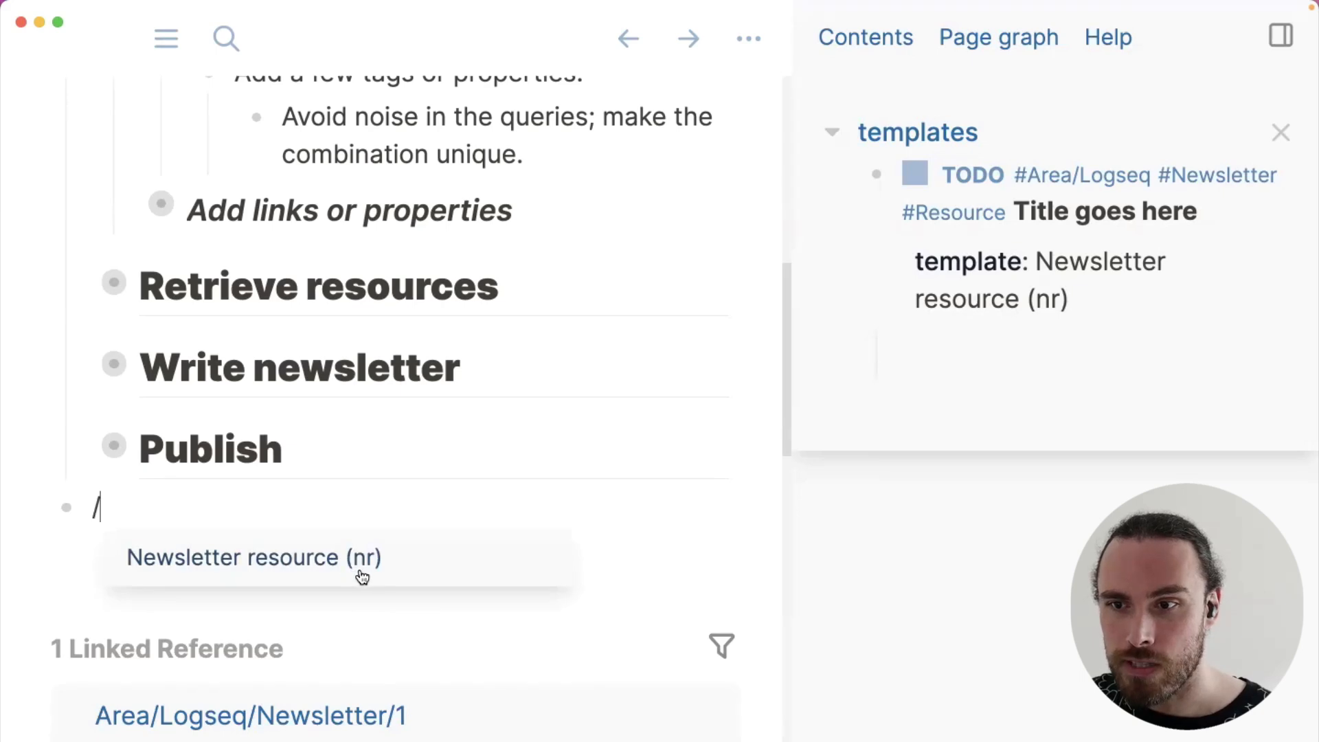
pyautogui.write('nr')
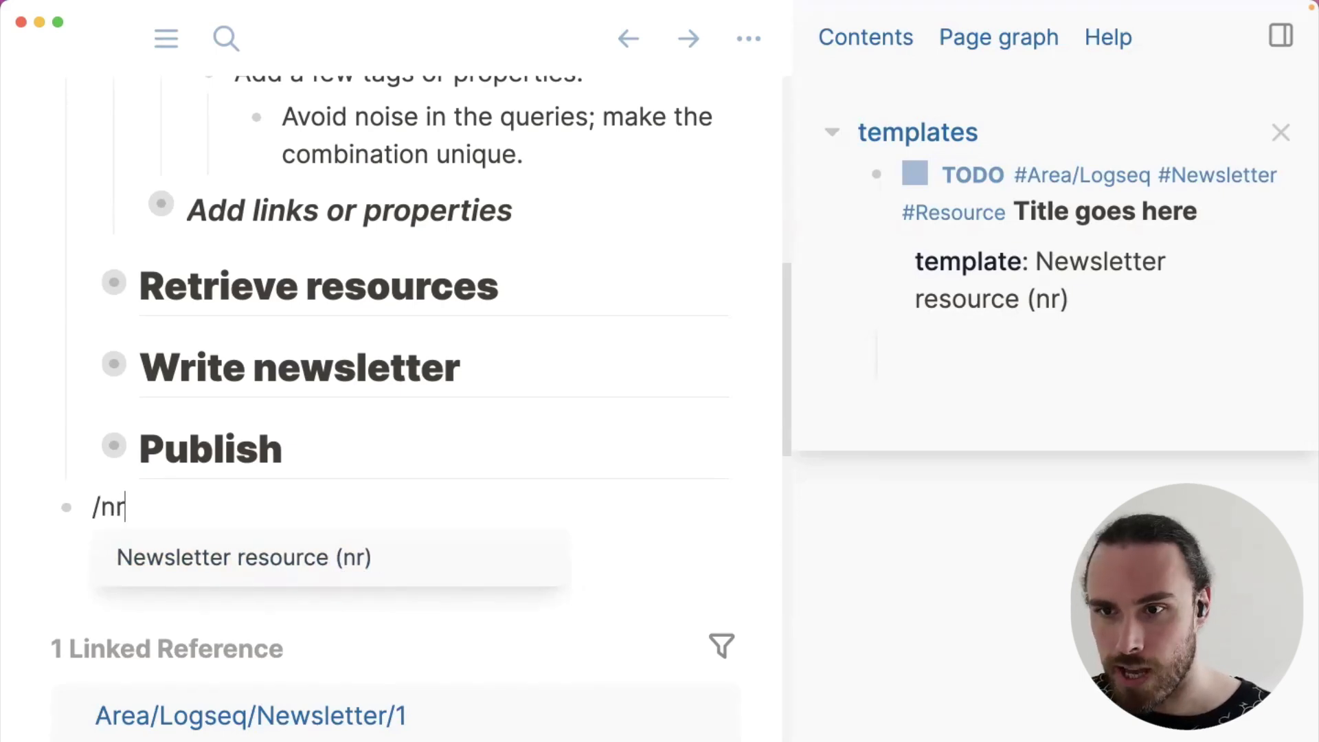
pyautogui.press('Return')
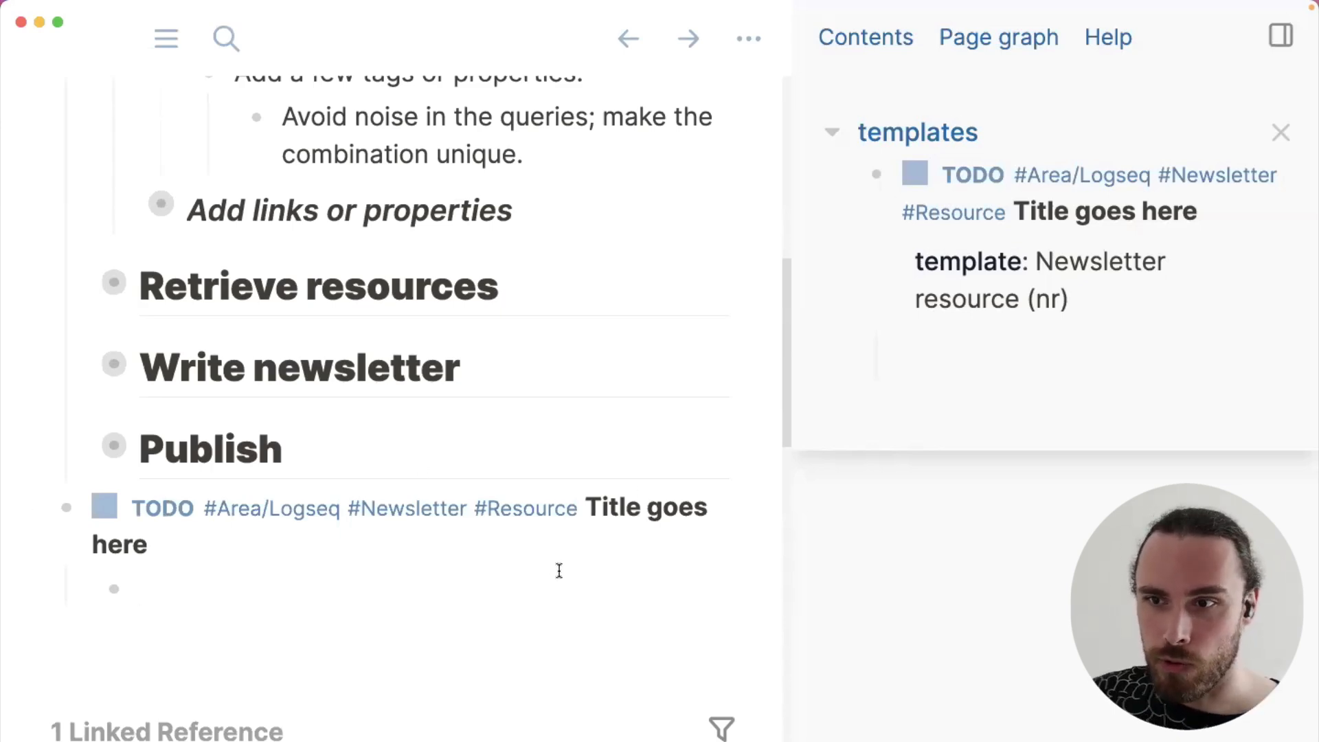
# Replace the placeholder title in the inserted TODO block with "Logseq community hub", keeping it bold
pyautogui.click(509, 544)
pyautogui.moveTo(211, 544); pyautogui.dragTo(657, 507)
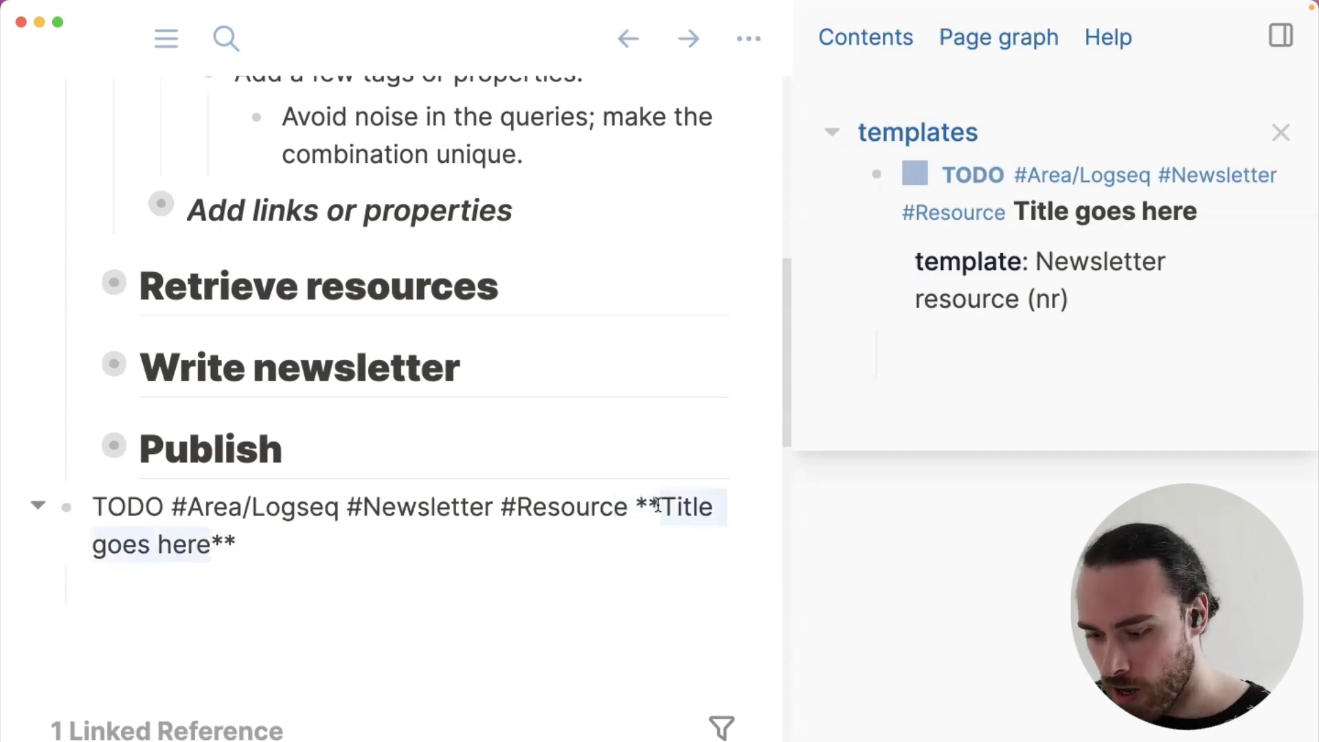
pyautogui.write('Logseq community hub')
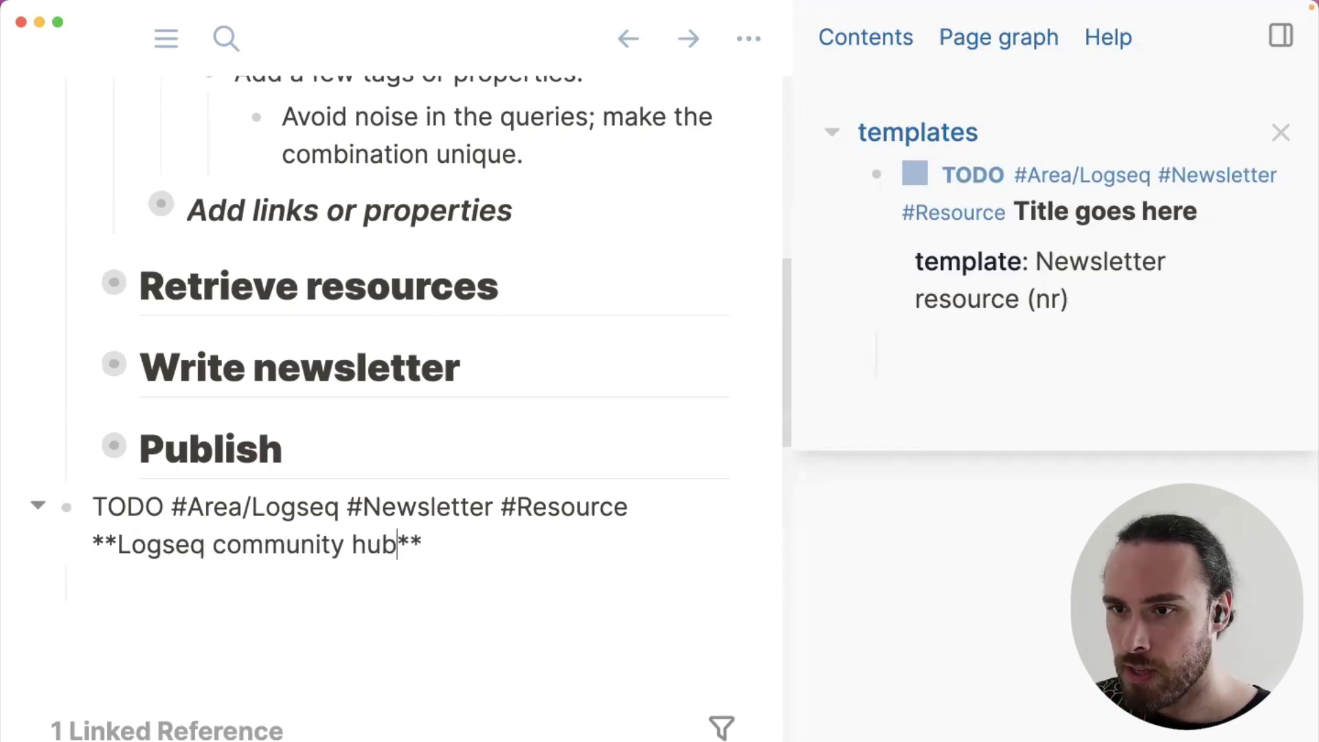
pyautogui.press('Return')
pyautogui.write('https')
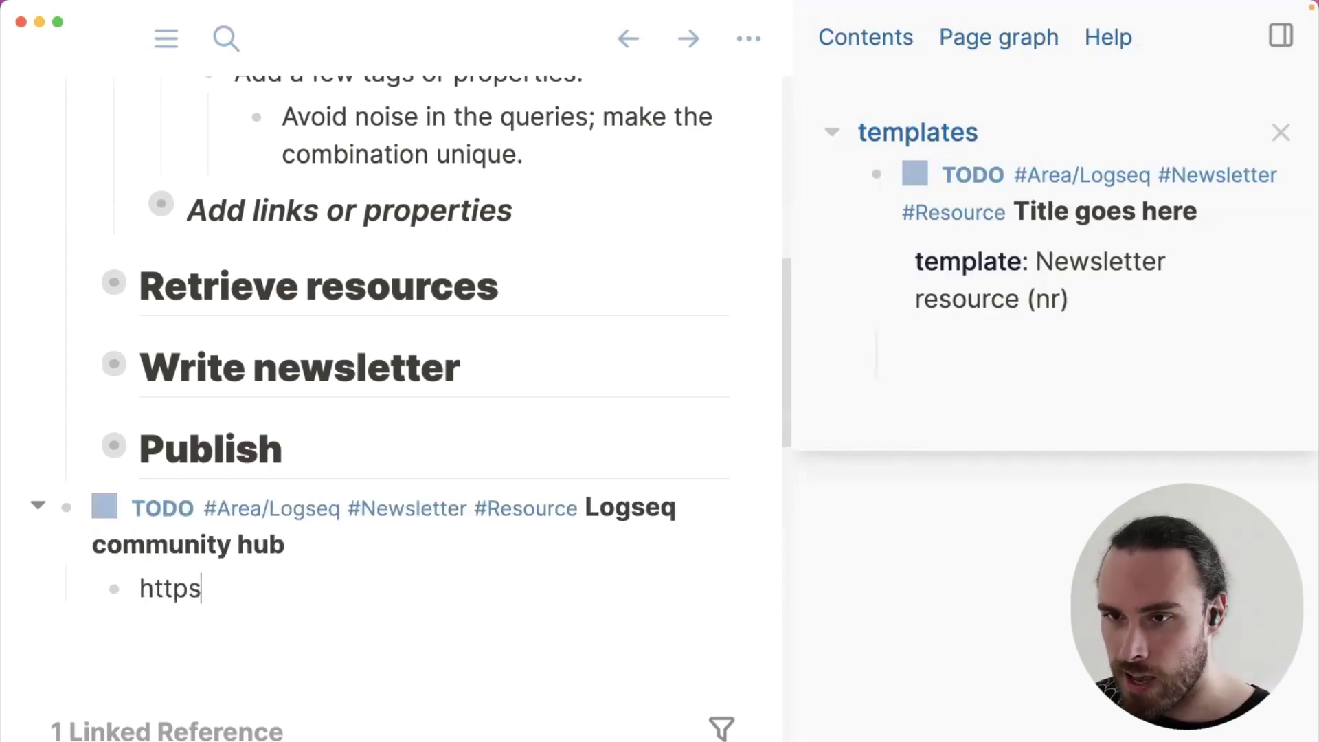
pyautogui.write('://hub.com')
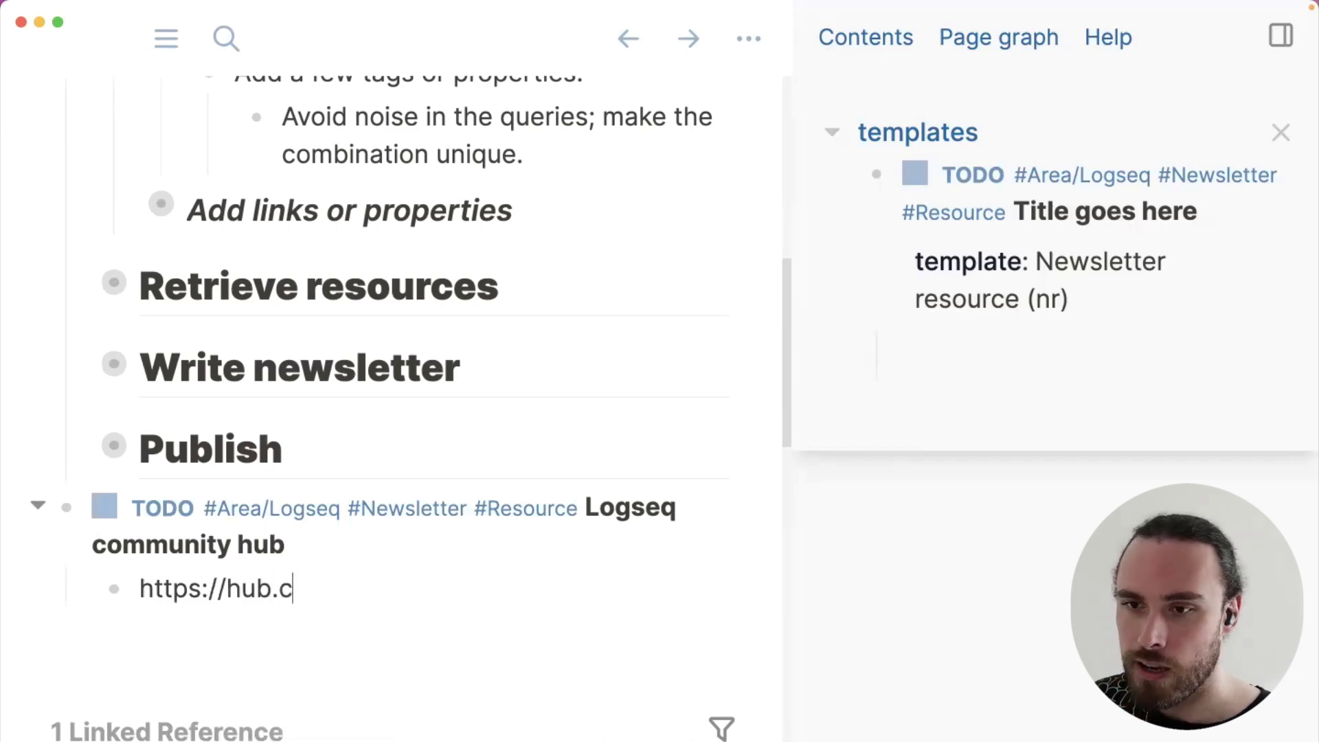
pyautogui.press('BackSpace')
pyautogui.press('BackSpace')
pyautogui.press('BackSpace')
pyautogui.write('logseq.com')
pyautogui.press('Return')
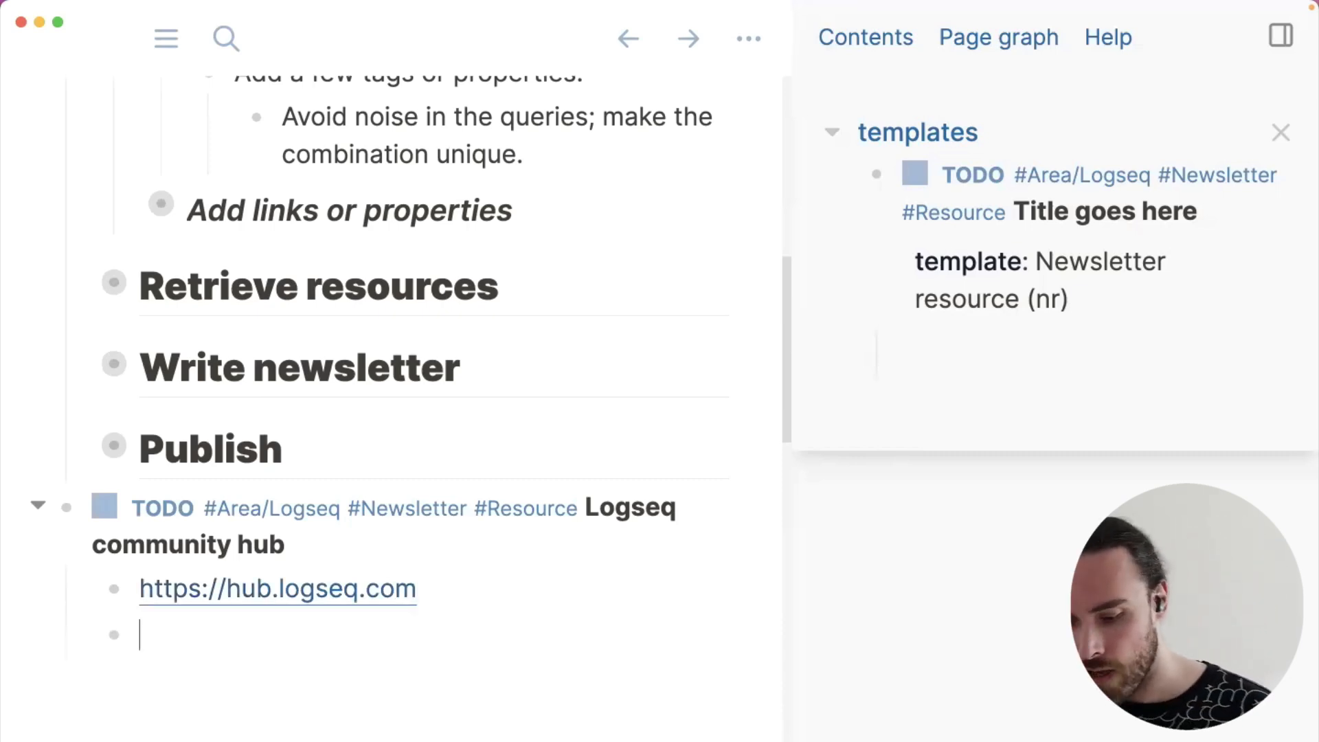
# Add the nested note "Some text describing the resource" below the hub link
pyautogui.write('Some de')
pyautogui.press('BackSpace')
pyautogui.press('BackSpace')
pyautogui.write('tex')
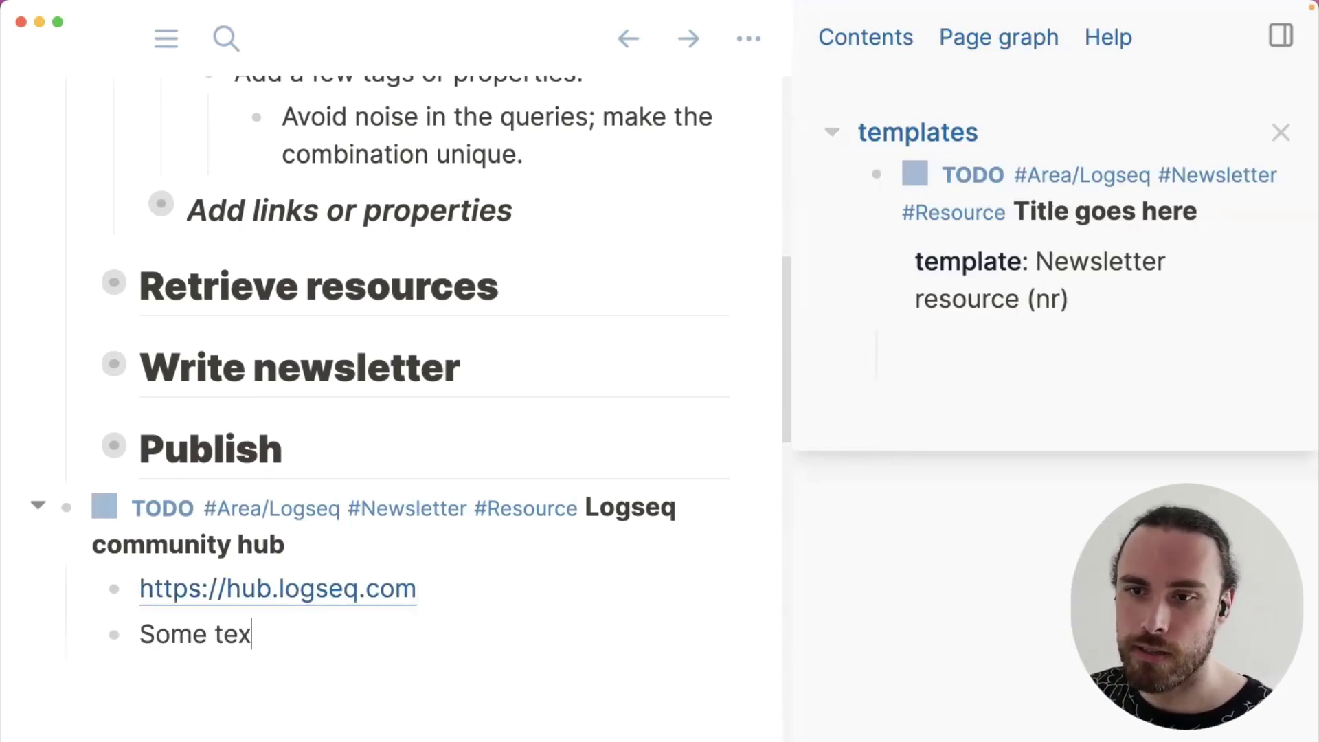
pyautogui.write('t describing the r')
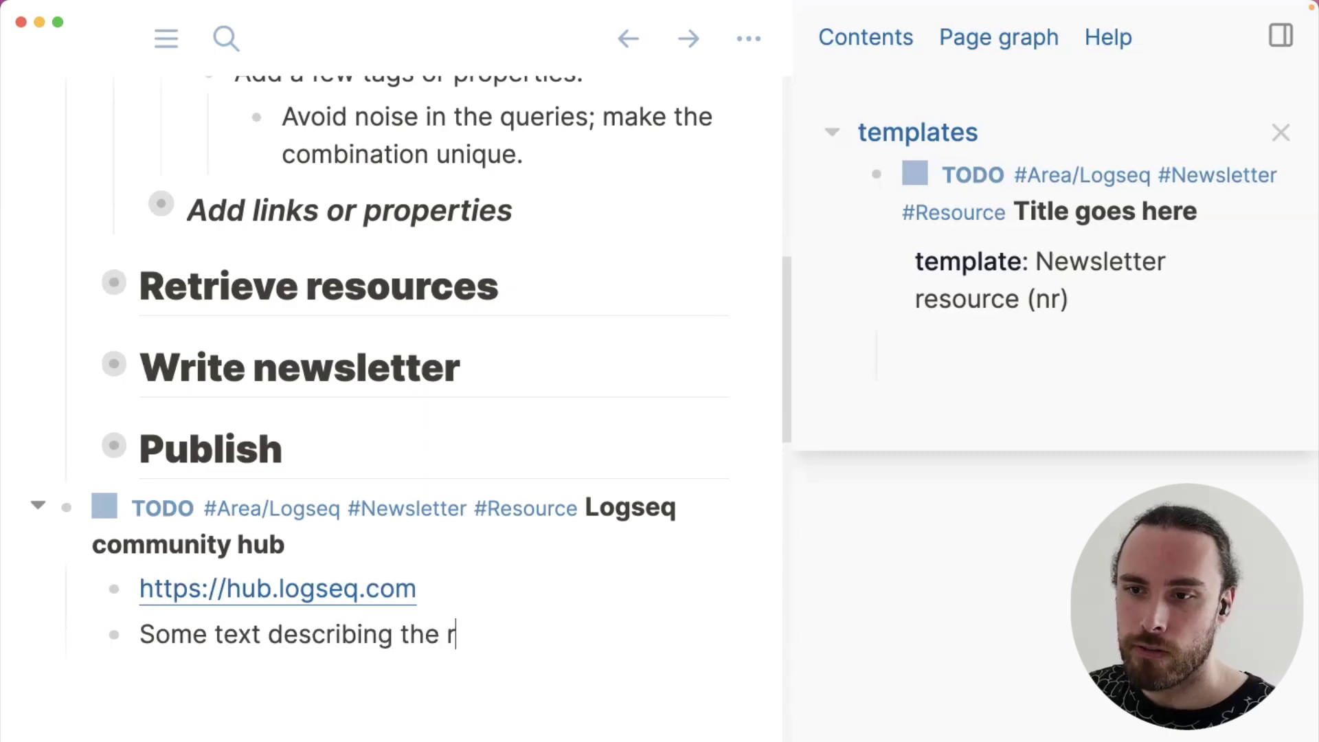
pyautogui.write('esource')
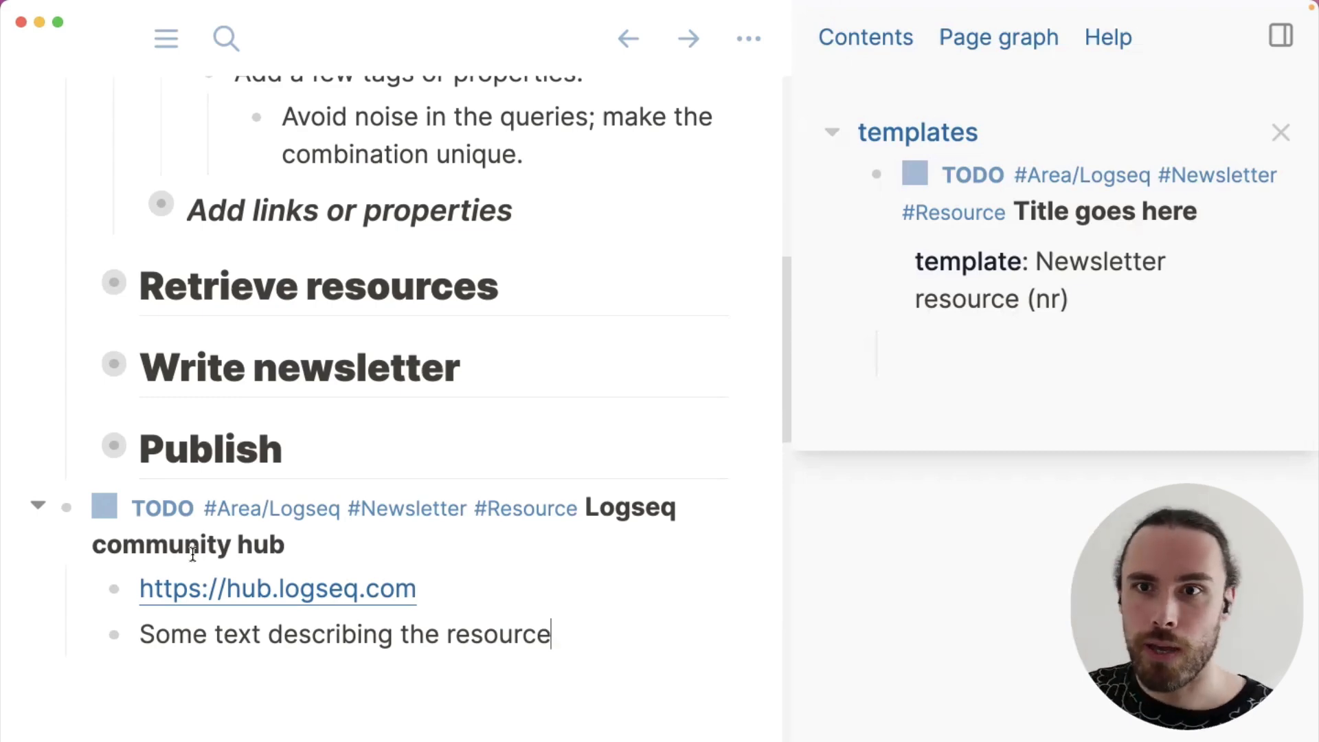
# Add a fenced code block with the language css below the resource description
pyautogui.press('Return')
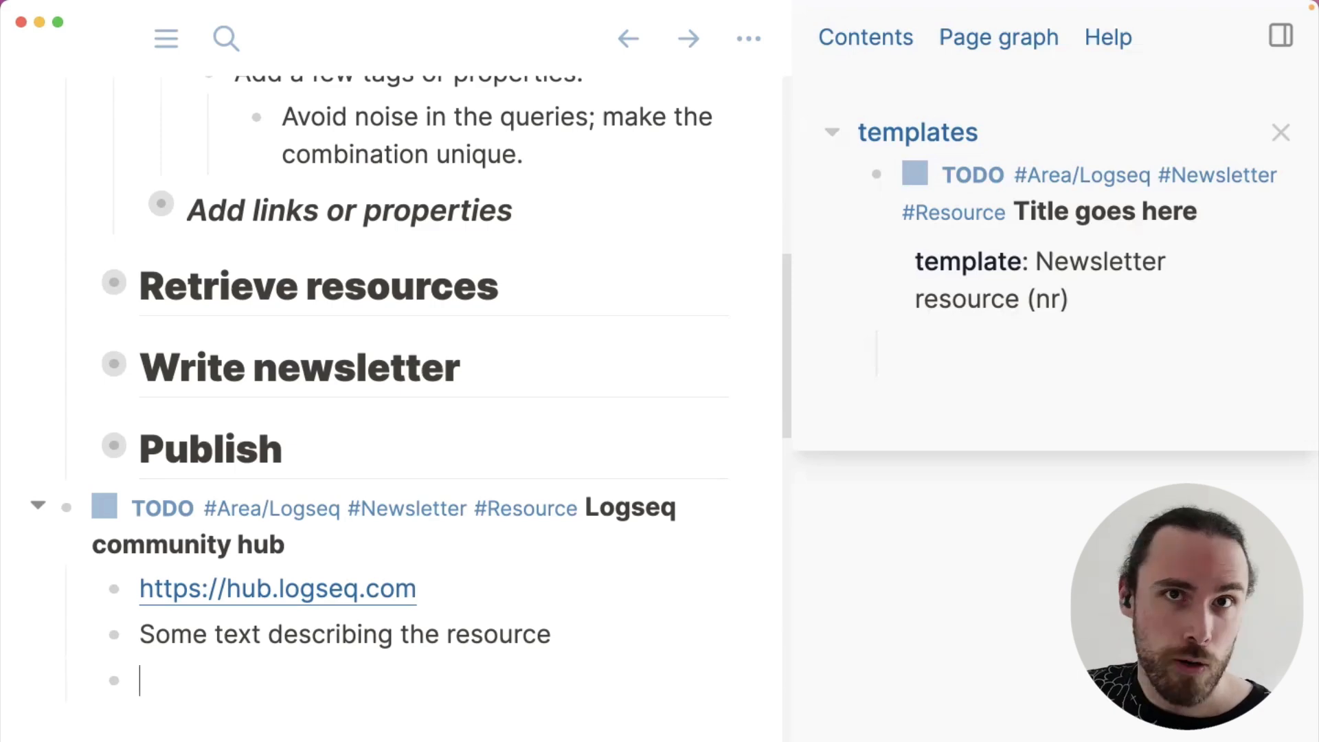
pyautogui.write('```')
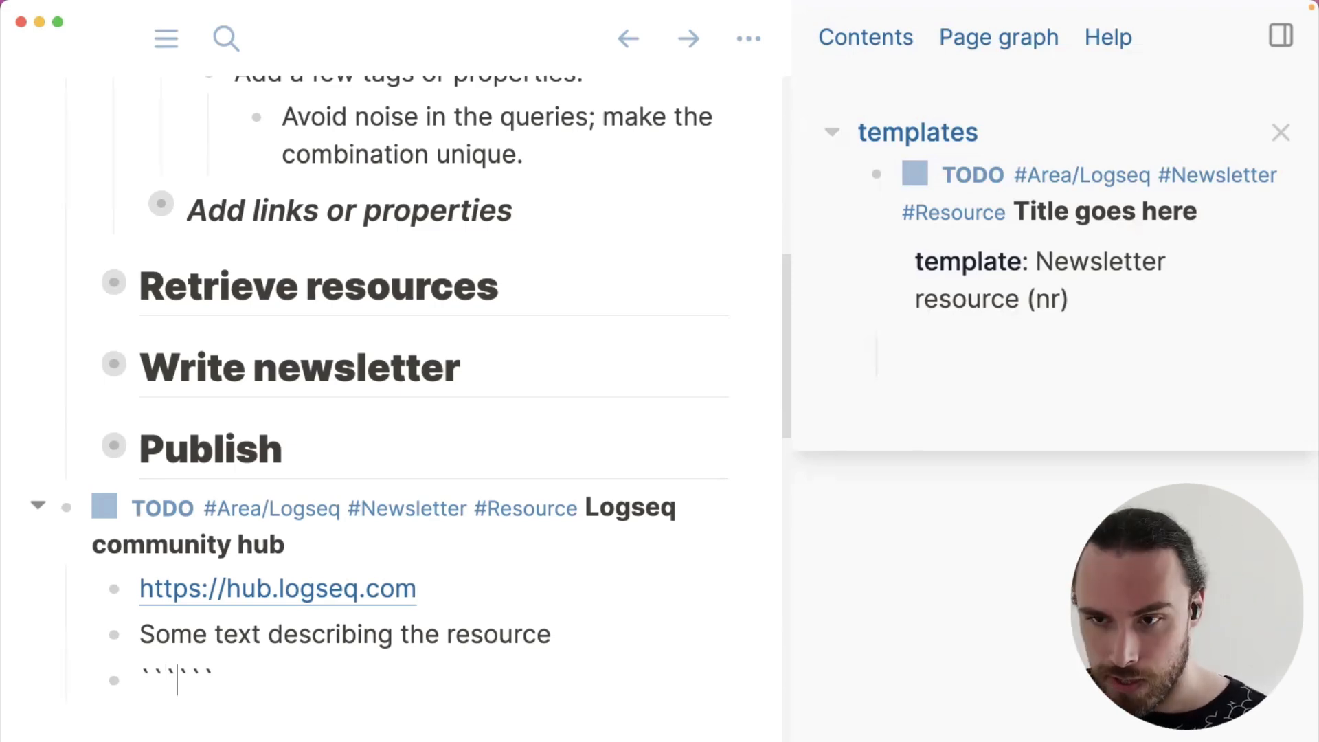
pyautogui.write('css')
pyautogui.hotkey('shift', 'Return')
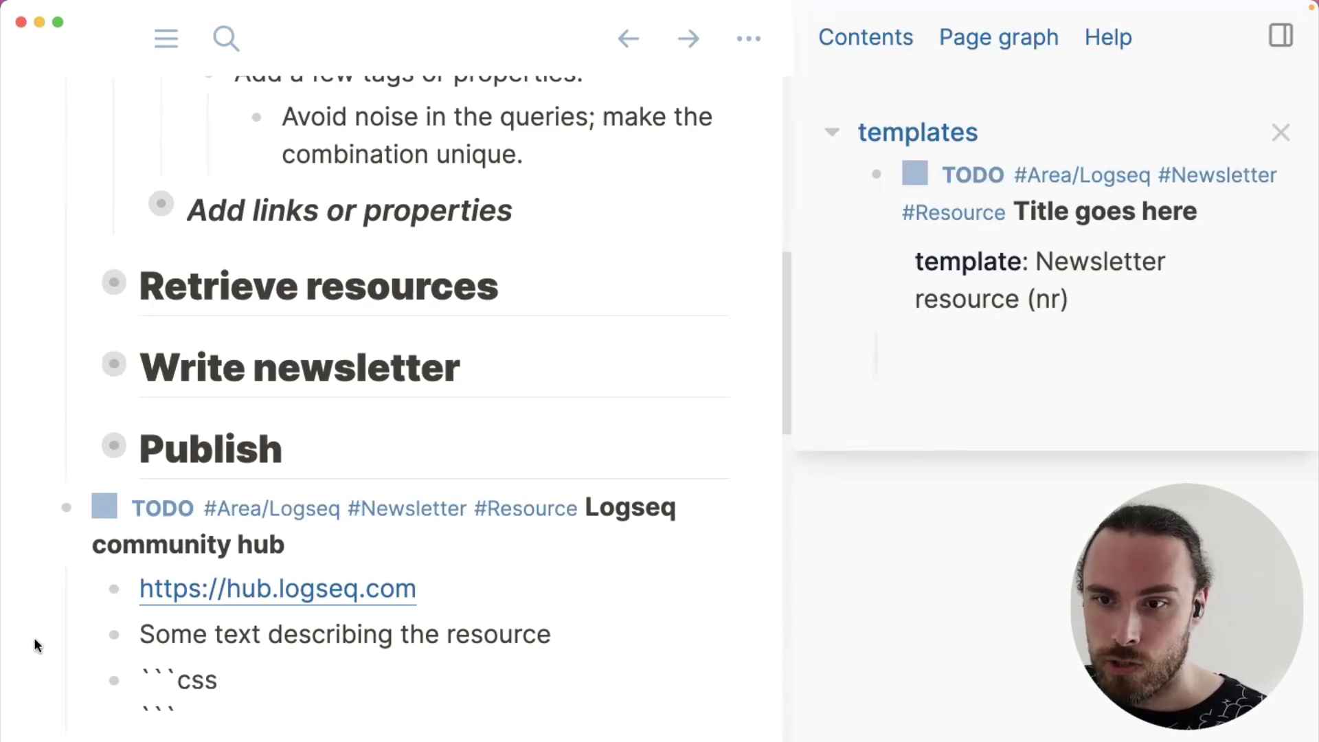
pyautogui.click(325, 652)
pyautogui.scroll(-5, 402, 606)
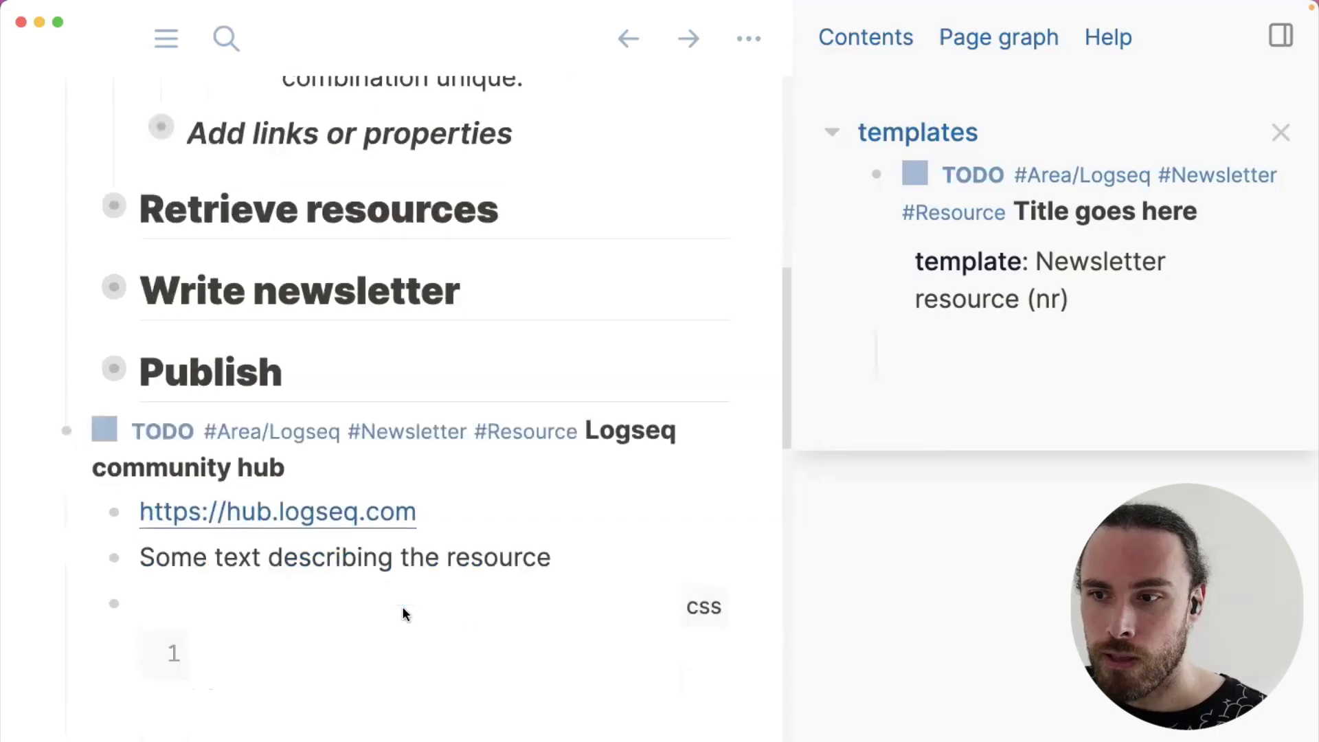
# Enter an empty "css { }" rule across three lines in the CSS code block
pyautogui.click(342, 501)
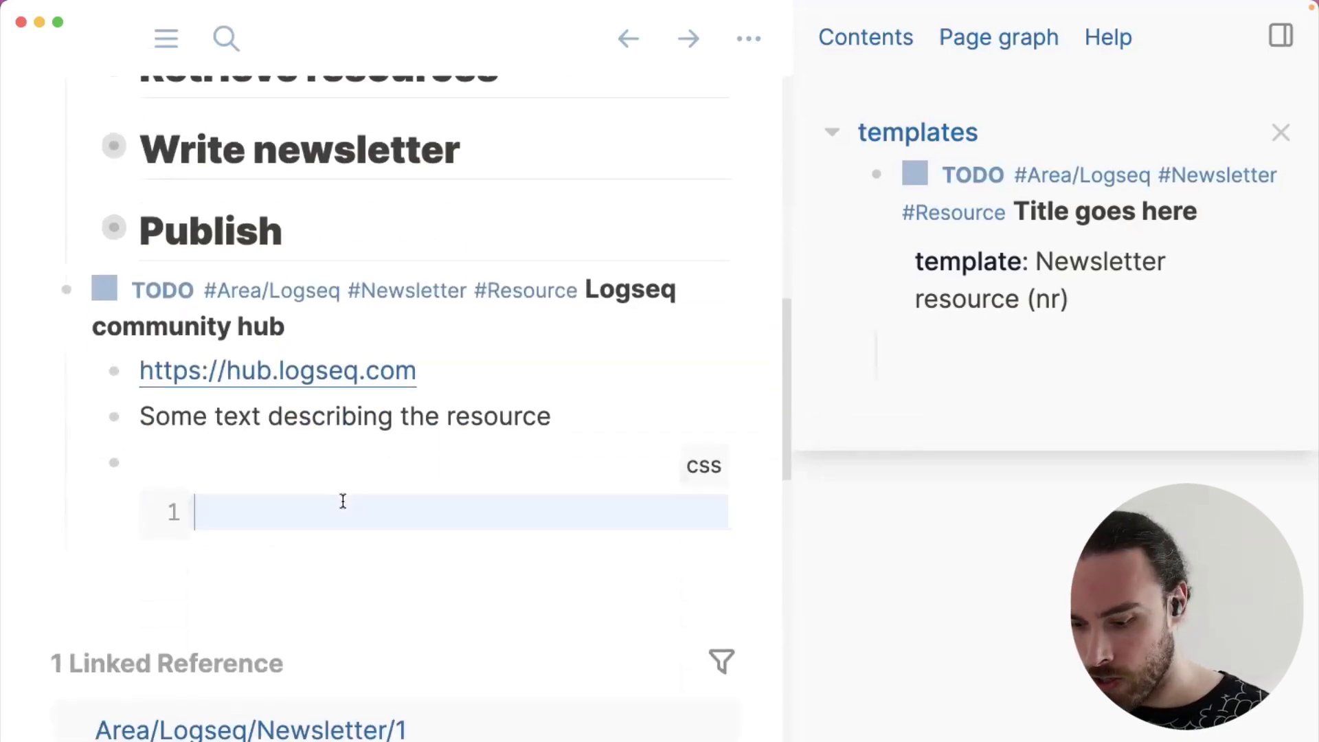
pyautogui.write('s')
pyautogui.press('BackSpace')
pyautogui.write('css {')
pyautogui.press('Return')
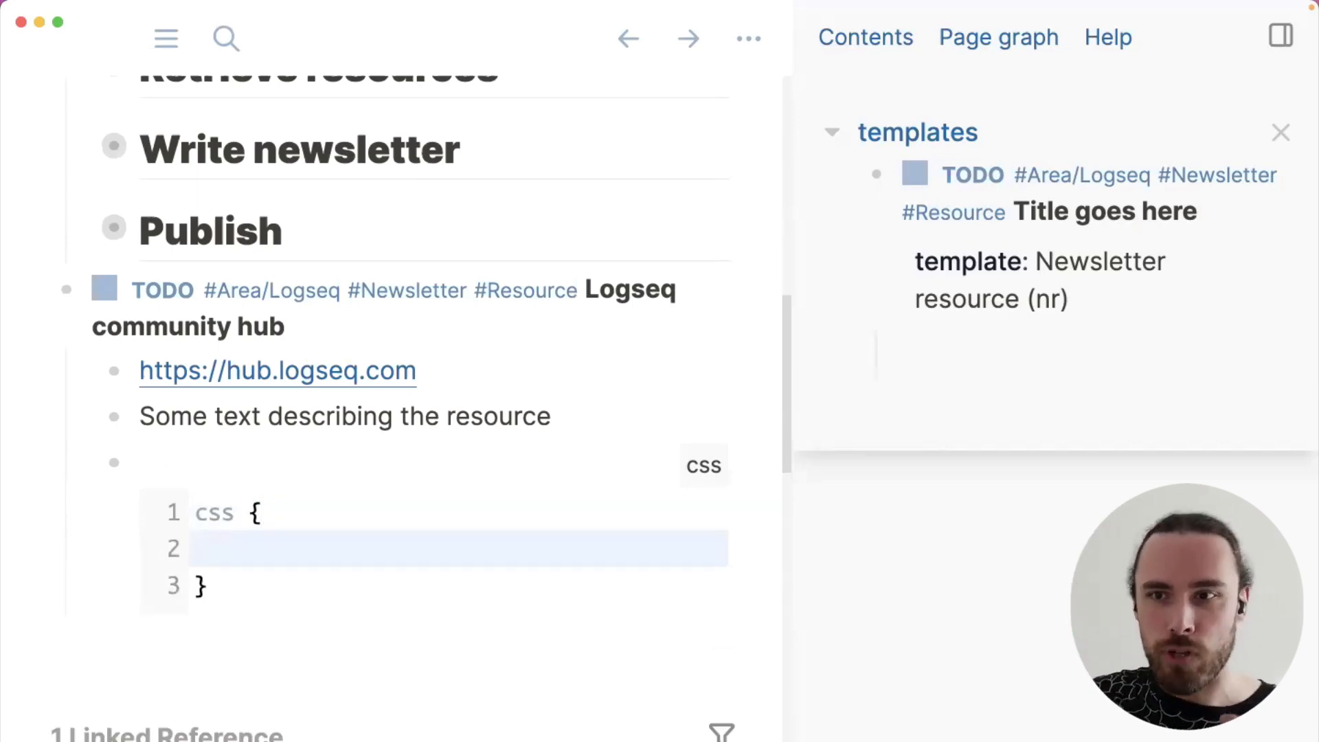
pyautogui.click(1088, 427)
pyautogui.scroll(-1, 555, 521)
pyautogui.scroll(-5, 556, 521)
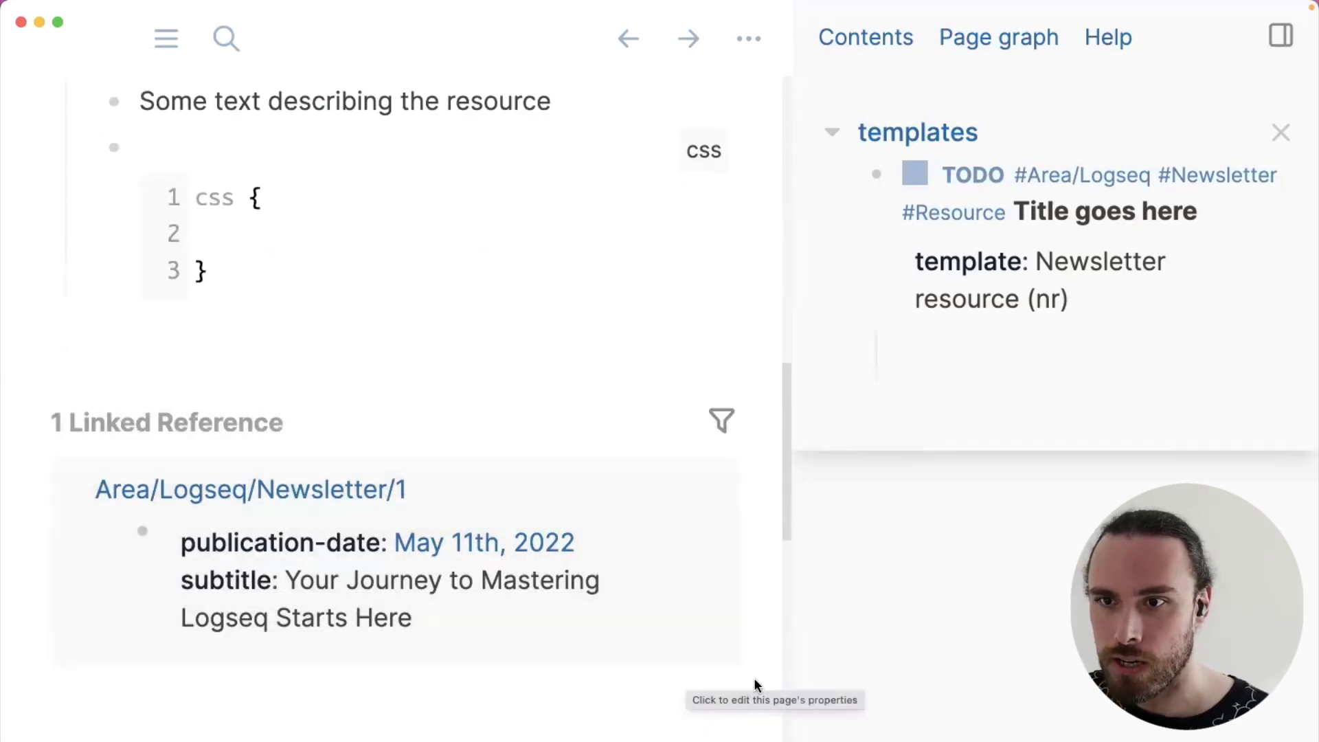
pyautogui.click(374, 312)
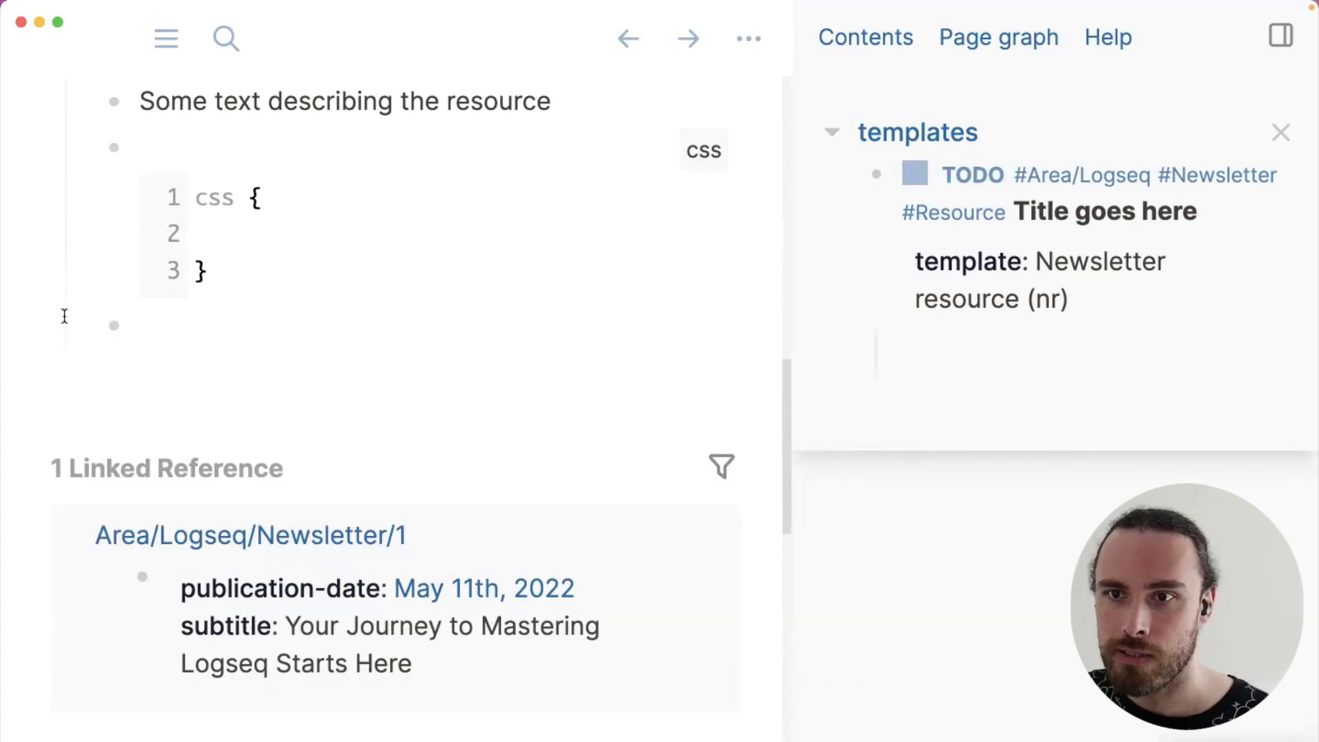
pyautogui.press('super+v')
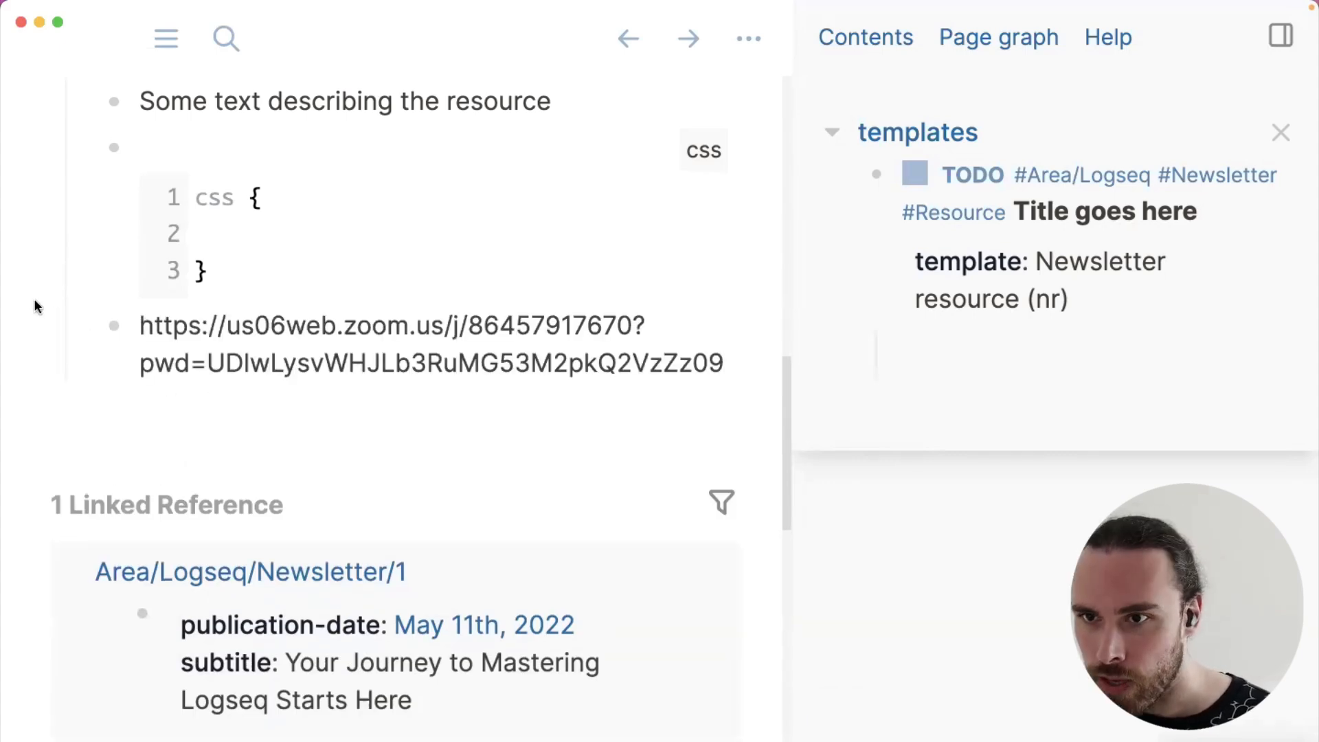
pyautogui.tripleClick(328, 337)
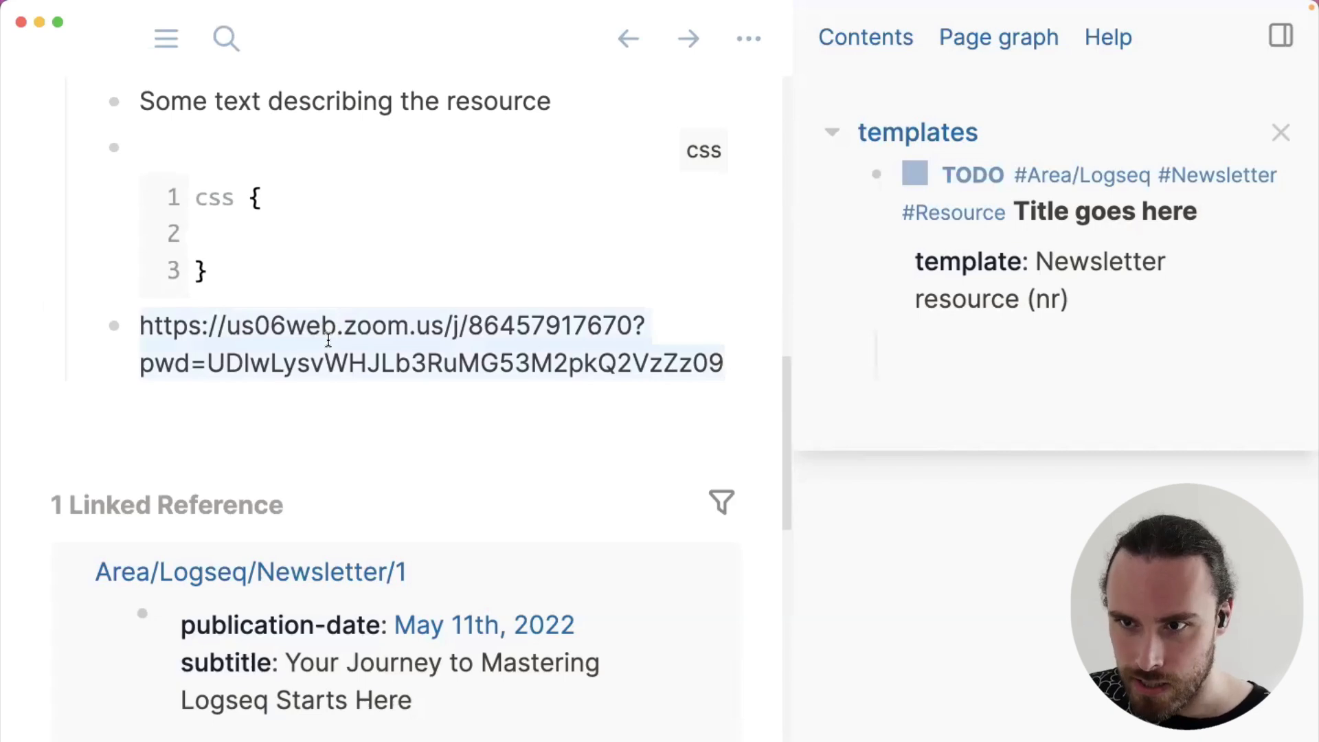
pyautogui.press('BackSpace')
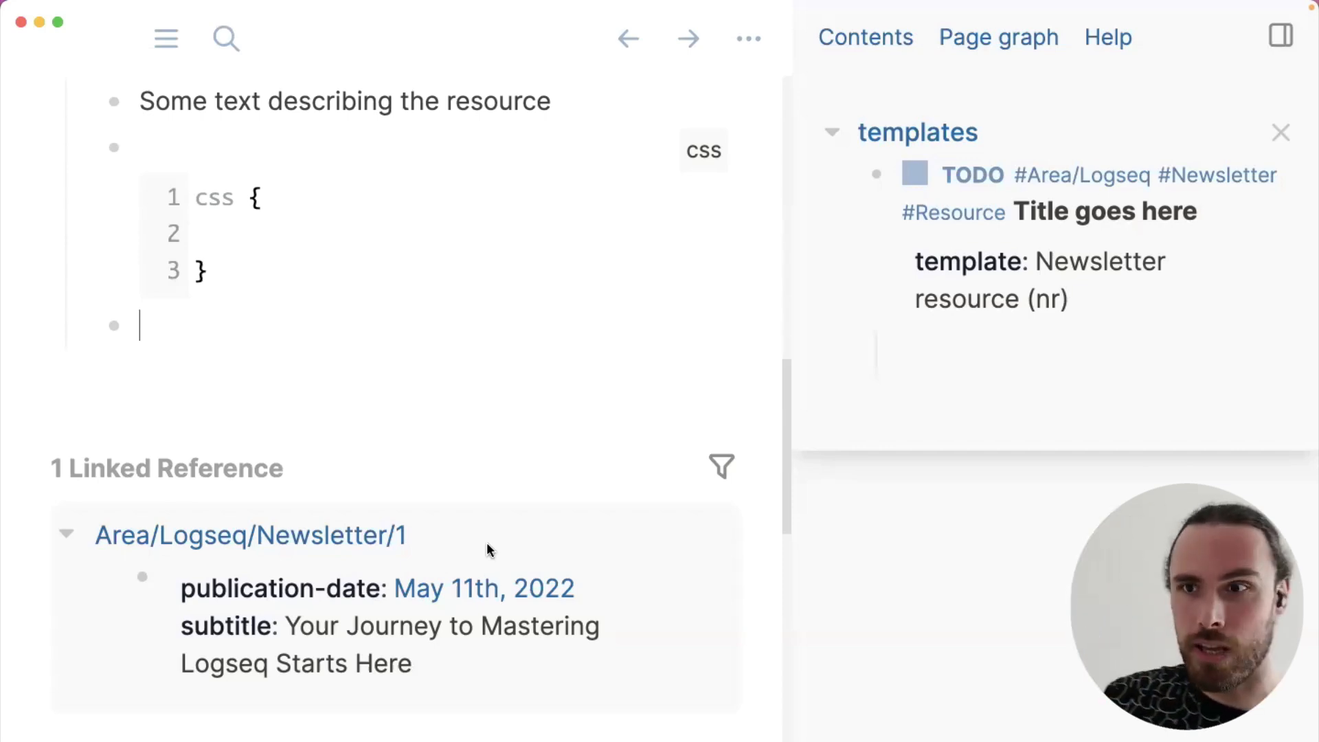
pyautogui.press('BackSpace')
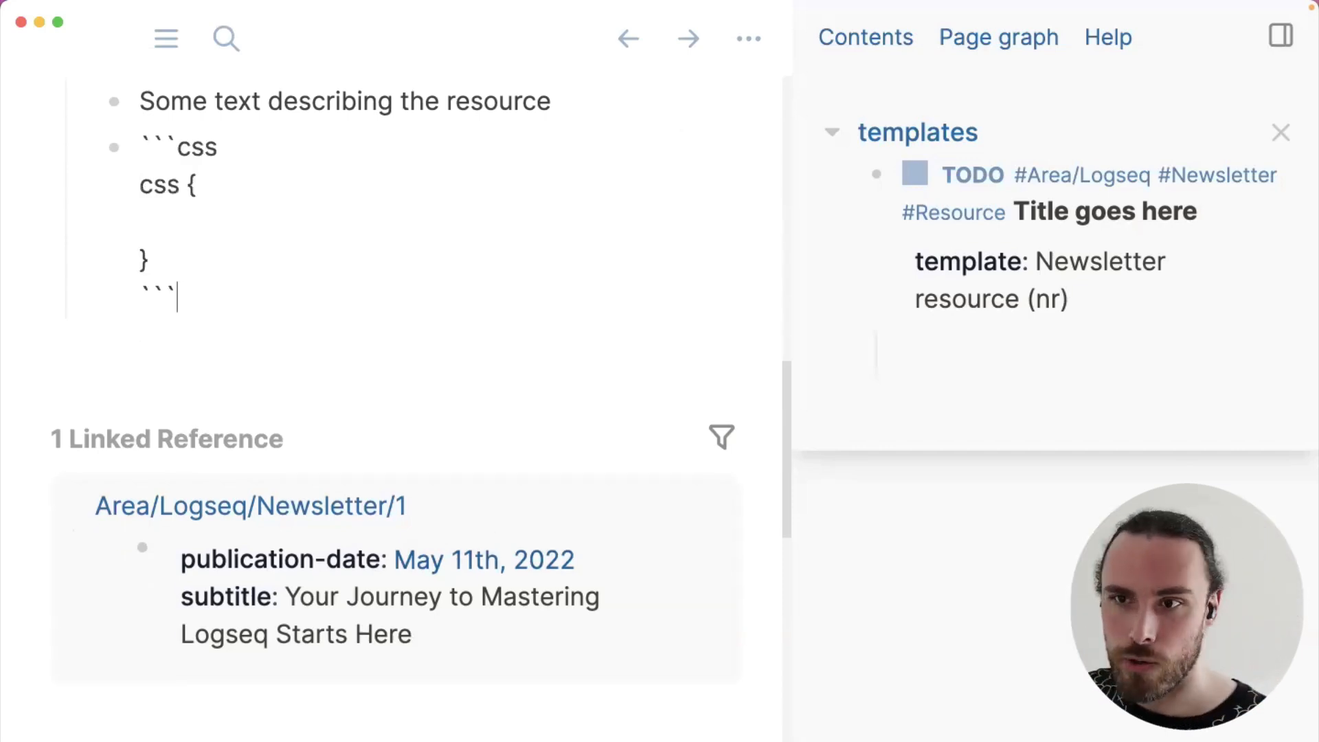
pyautogui.click(125, 381)
# Delete the example "Logseq community hub" TODO block together with its nested link, description and CSS code block
pyautogui.scroll(5, 123, 381)
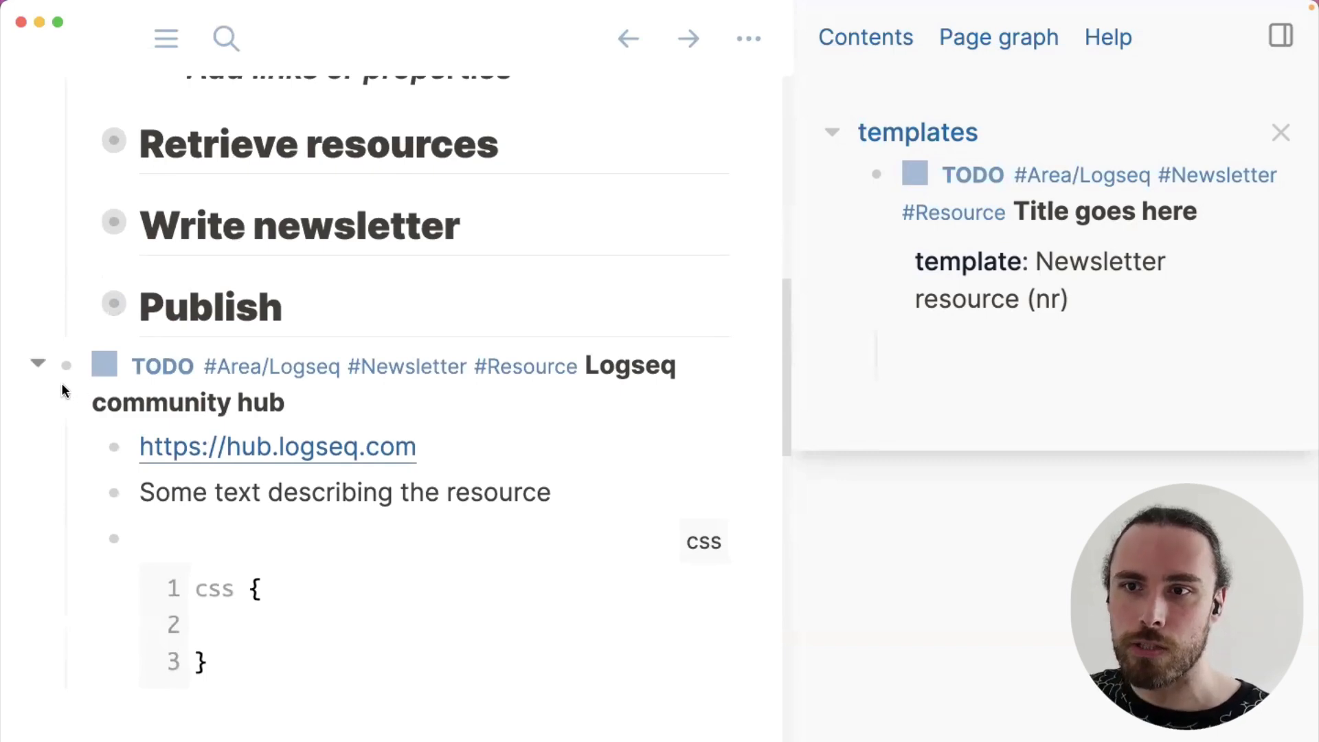
pyautogui.click(349, 410)
pyautogui.press('Escape')
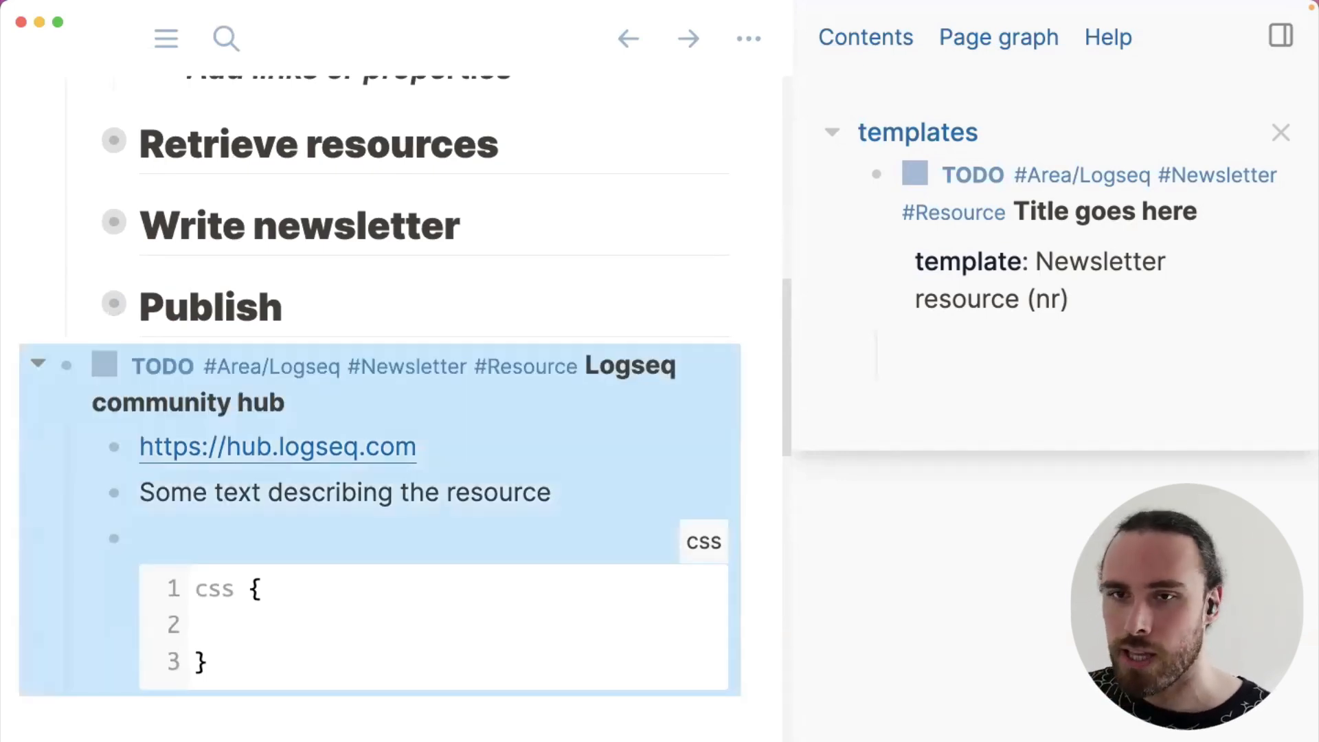
pyautogui.press('BackSpace')
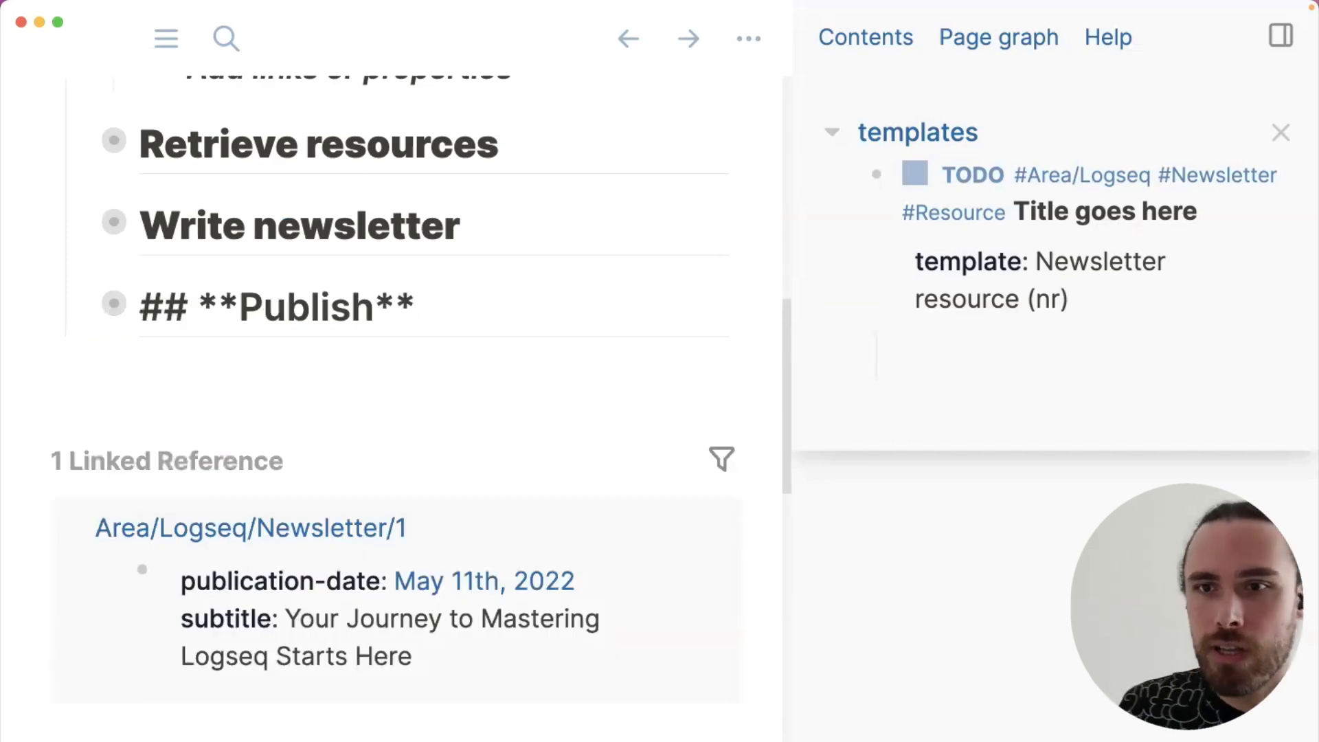
pyautogui.click(28, 353)
# Expand the "Add links or properties" notes under "Set up template" to show the queries documentation link
pyautogui.scroll(5, 28, 361)
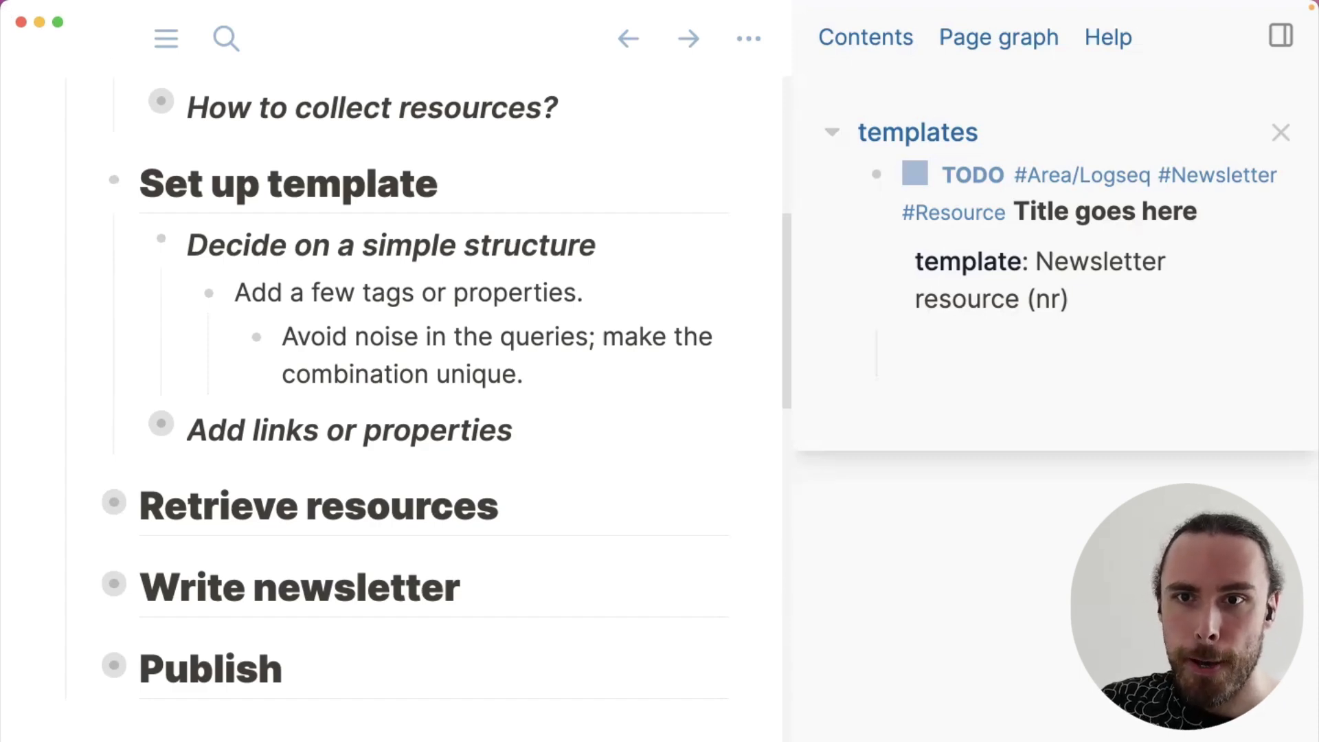
pyautogui.scroll(1, 379, 343)
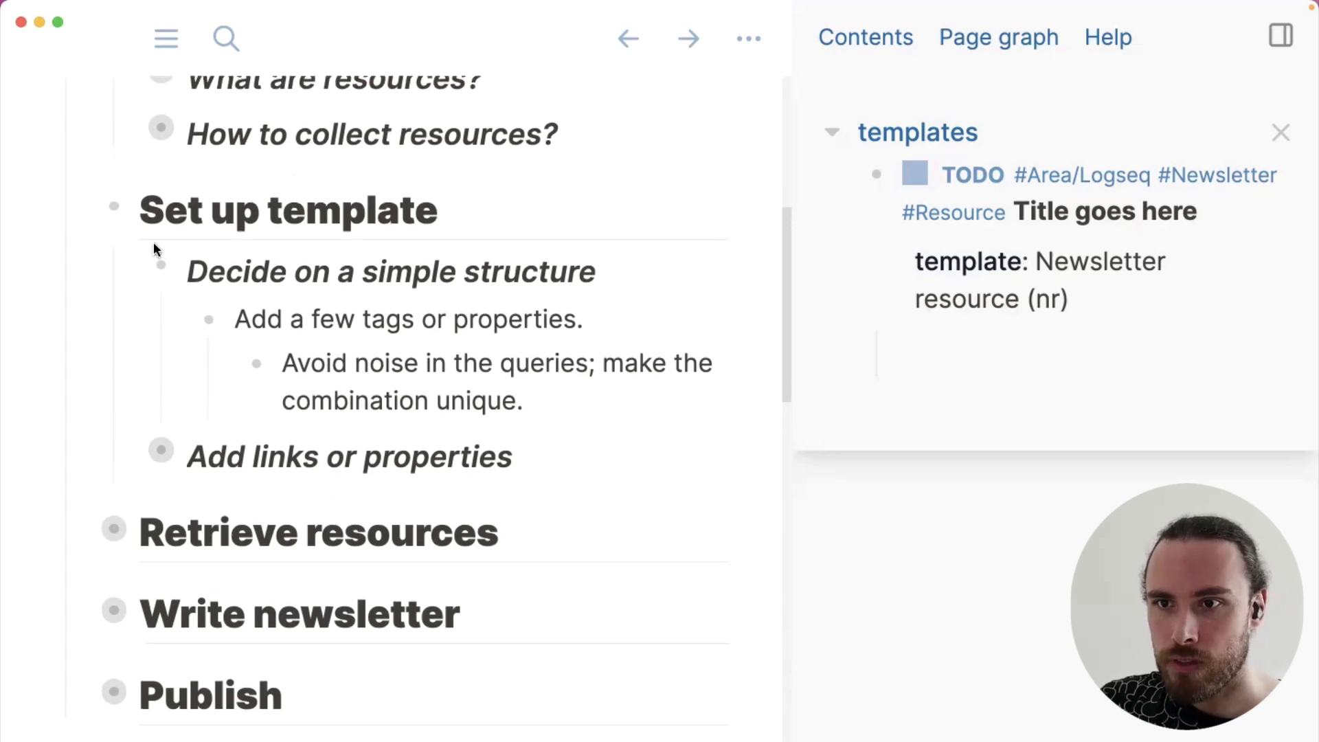
pyautogui.click(130, 449)
pyautogui.scroll(-1, 411, 435)
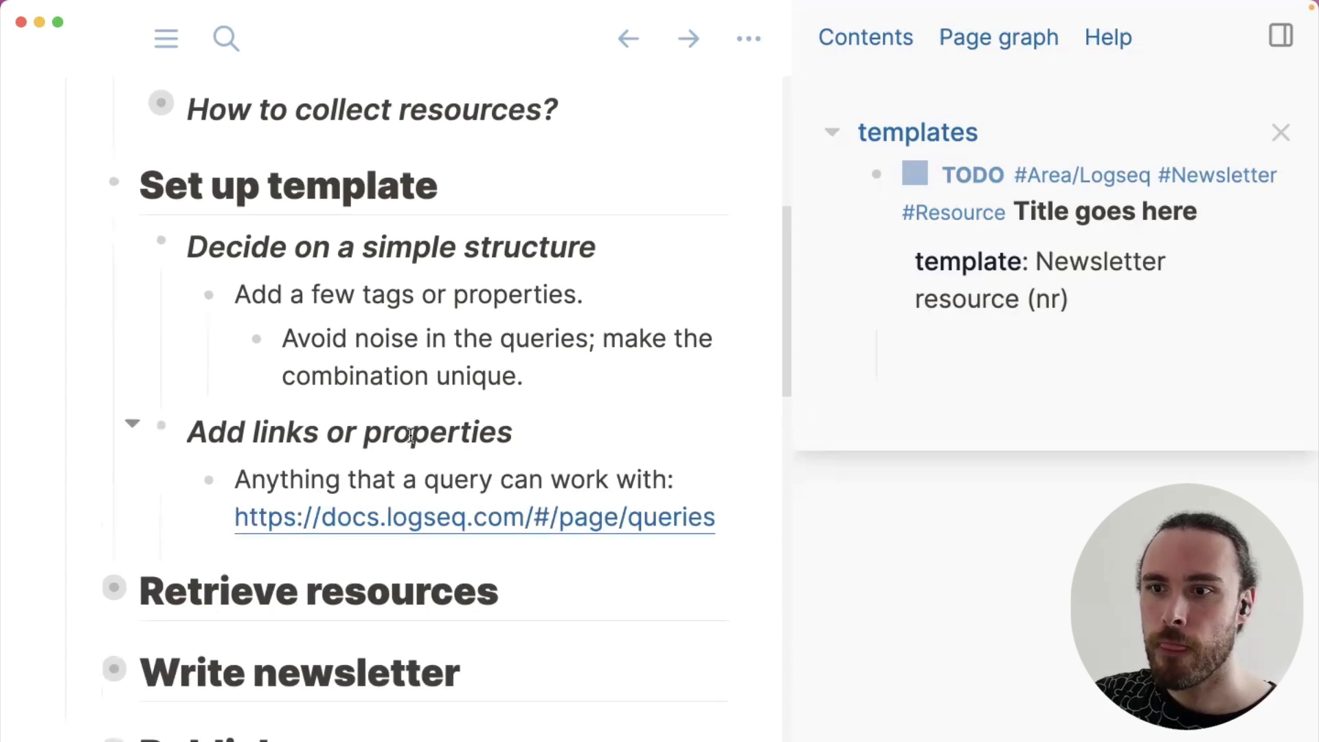
pyautogui.scroll(-4, 411, 434)
pyautogui.scroll(2, 227, 206)
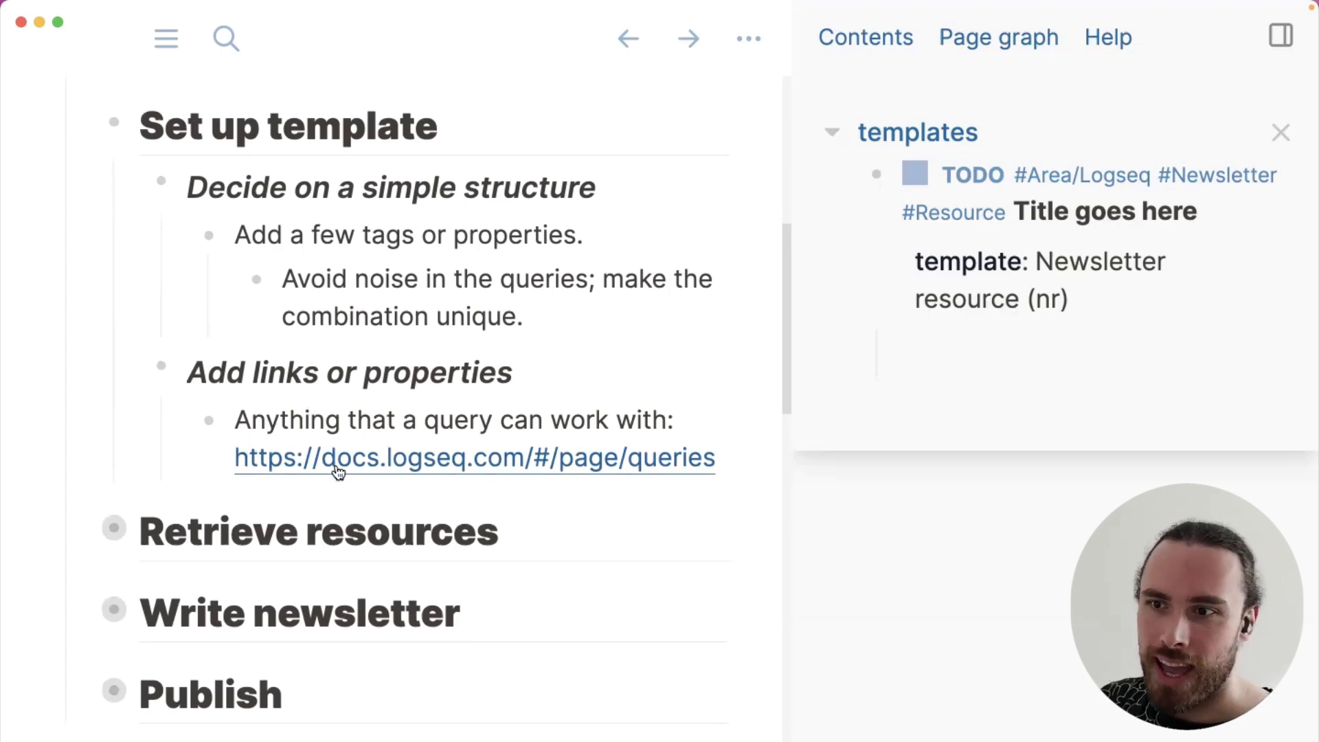
# Open the linked Logseq queries documentation in the browser and show the page's full address
pyautogui.click(395, 454)
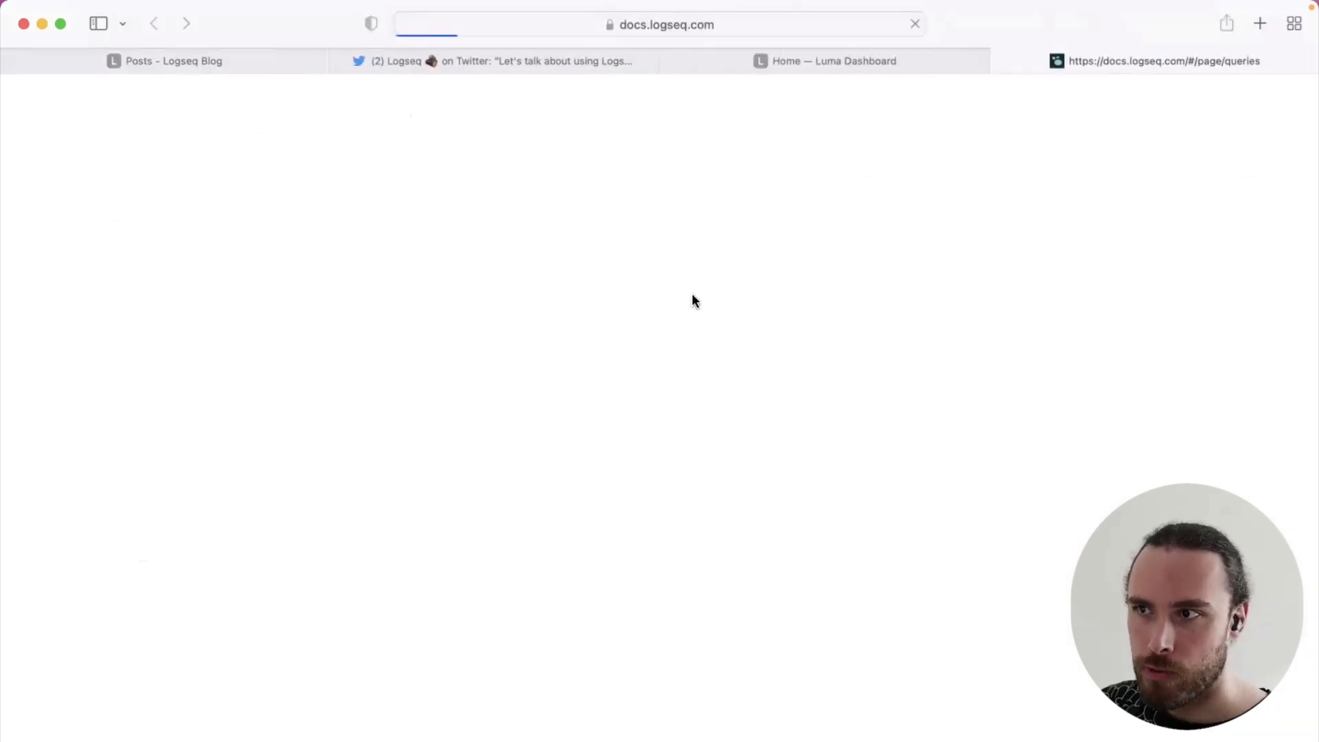
pyautogui.scroll(-5, 752, 304)
pyautogui.scroll(-5, 753, 304)
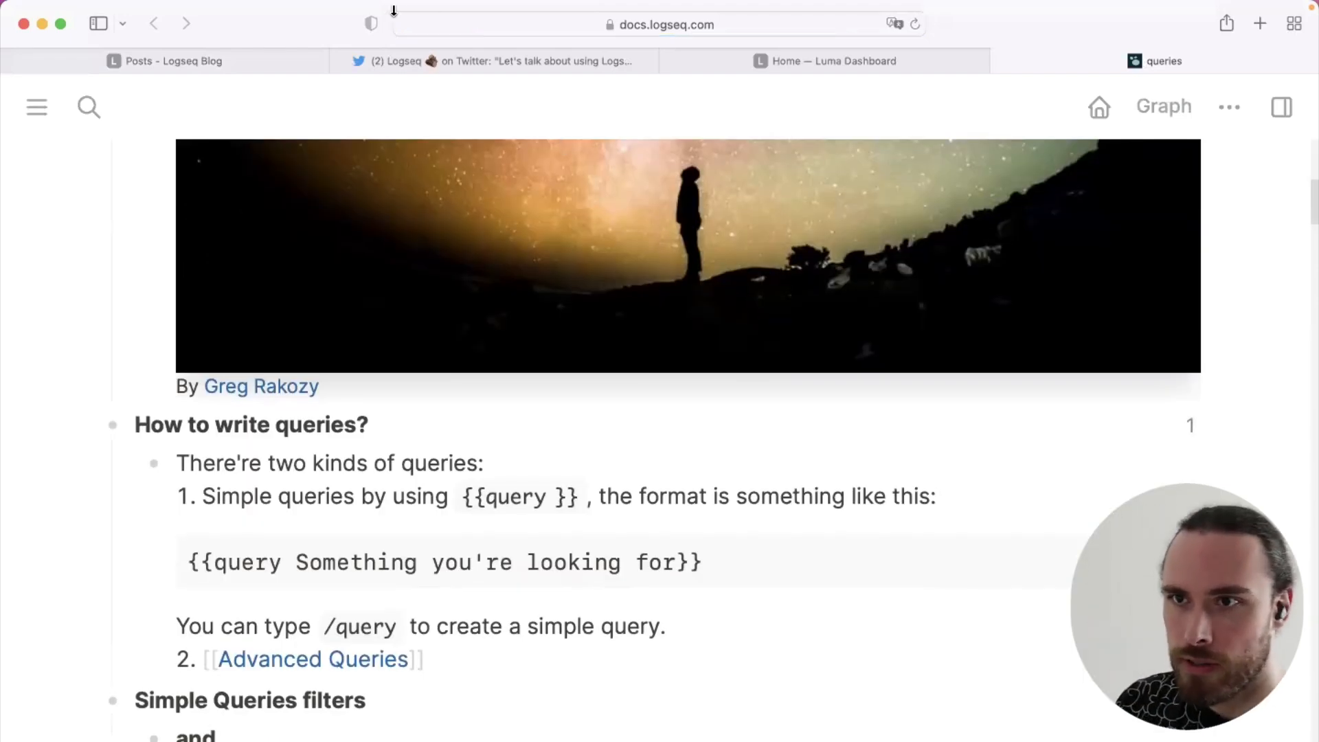
pyautogui.click(423, 31)
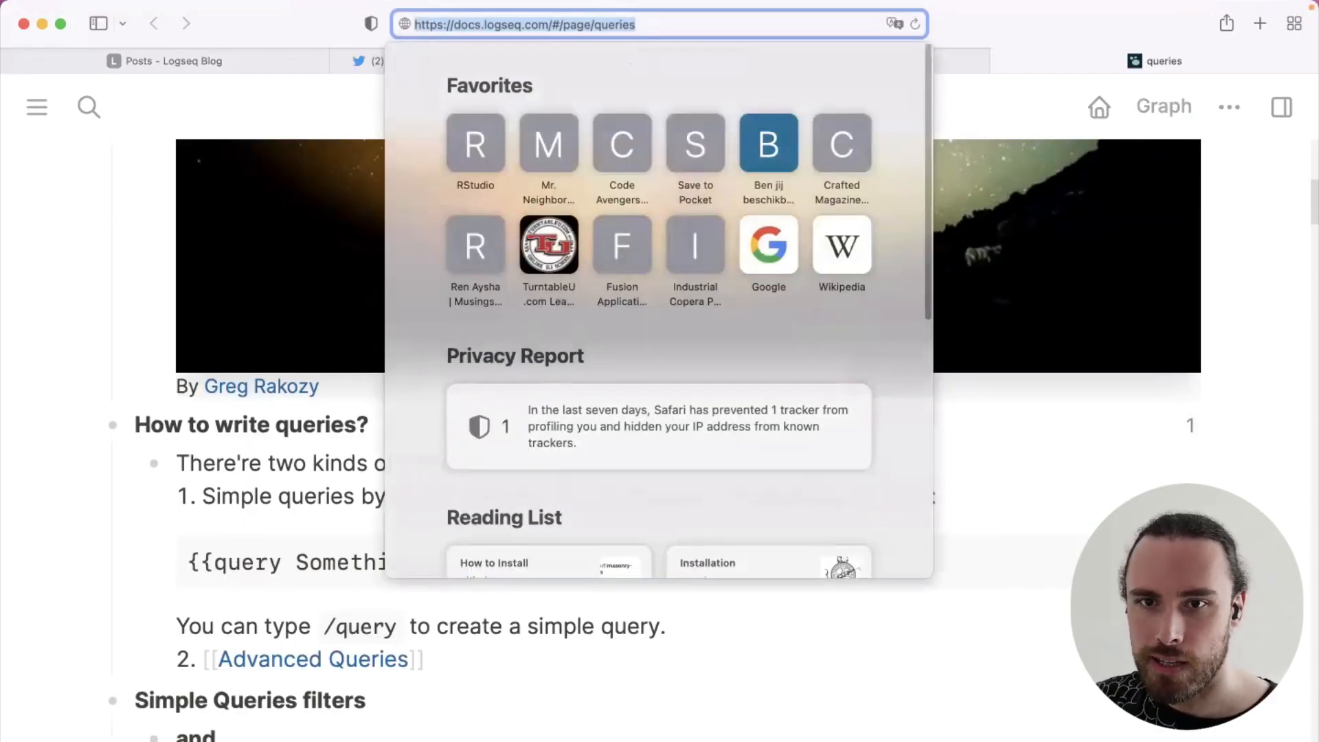
pyautogui.press('Escape')
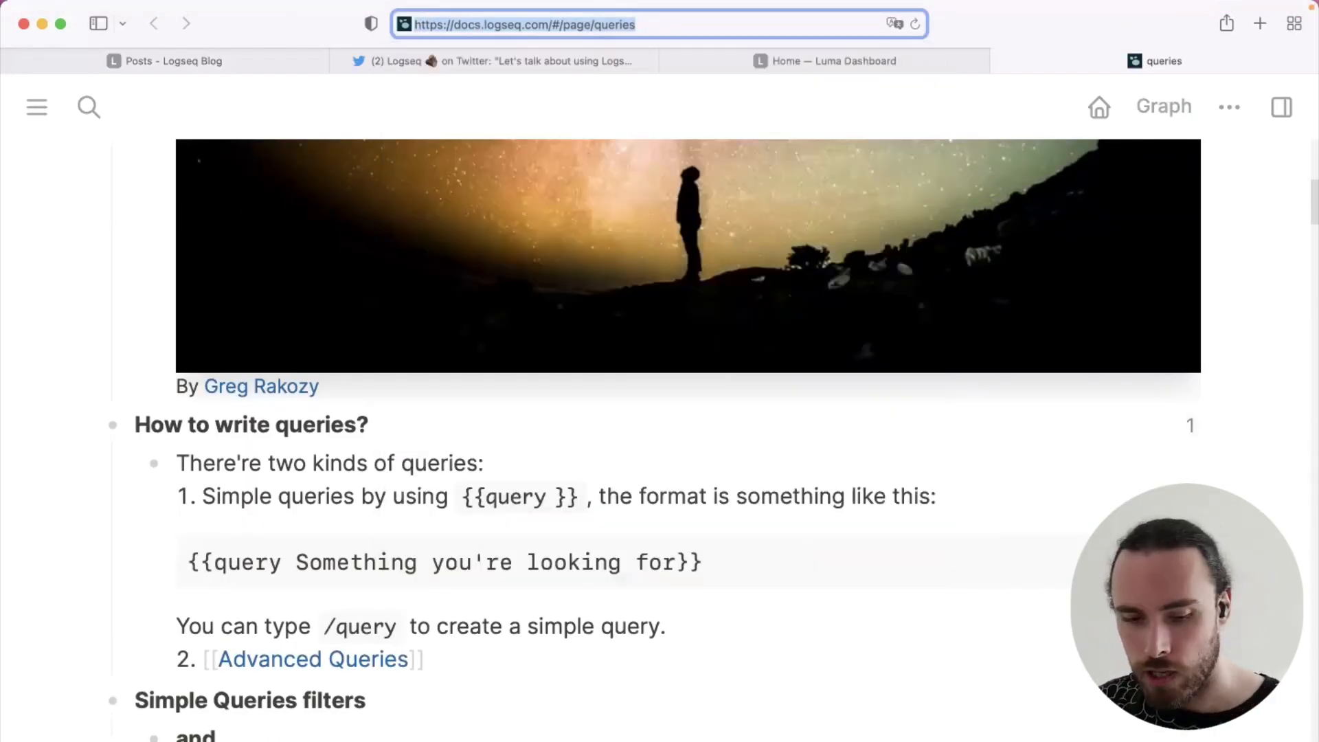
pyautogui.click(37, 506)
pyautogui.scroll(-1, 38, 506)
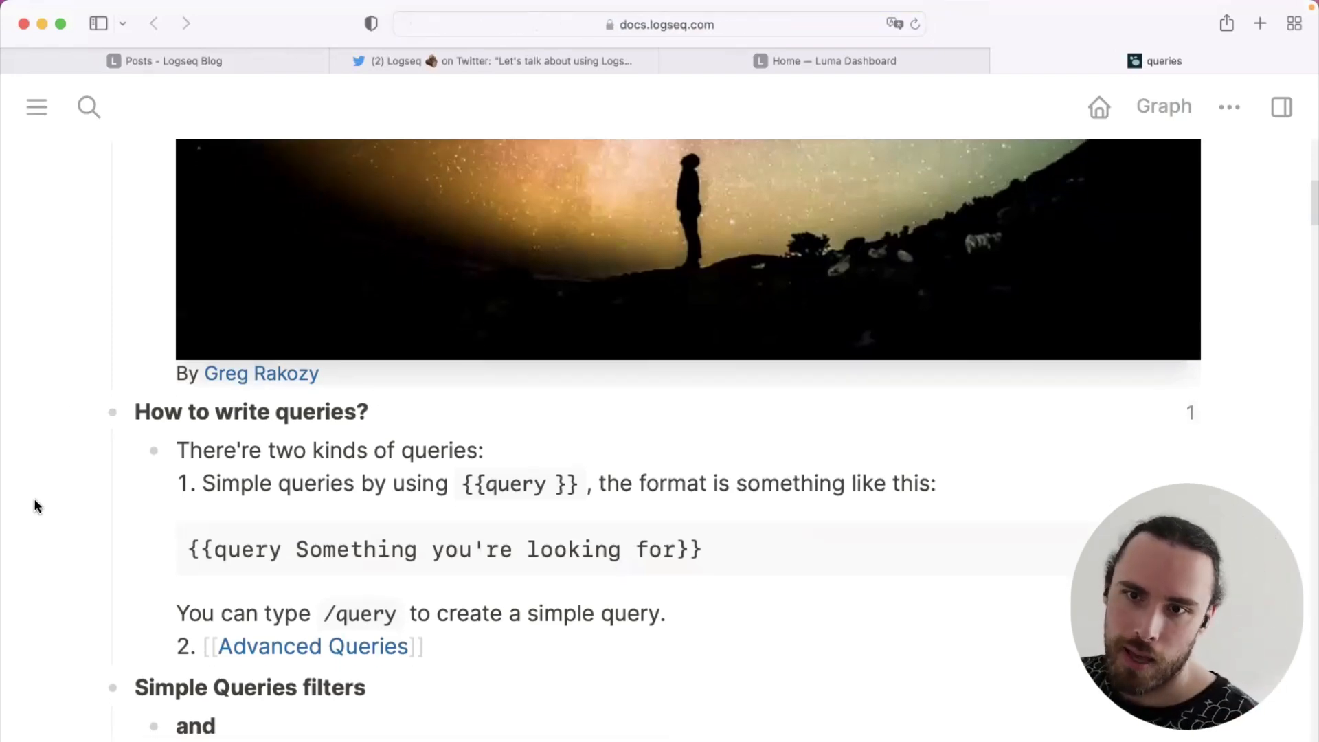
# Examine the simple query filters in the documentation, covering and, or, not and between with their examples
pyautogui.scroll(-2, 37, 506)
pyautogui.scroll(-5, 37, 506)
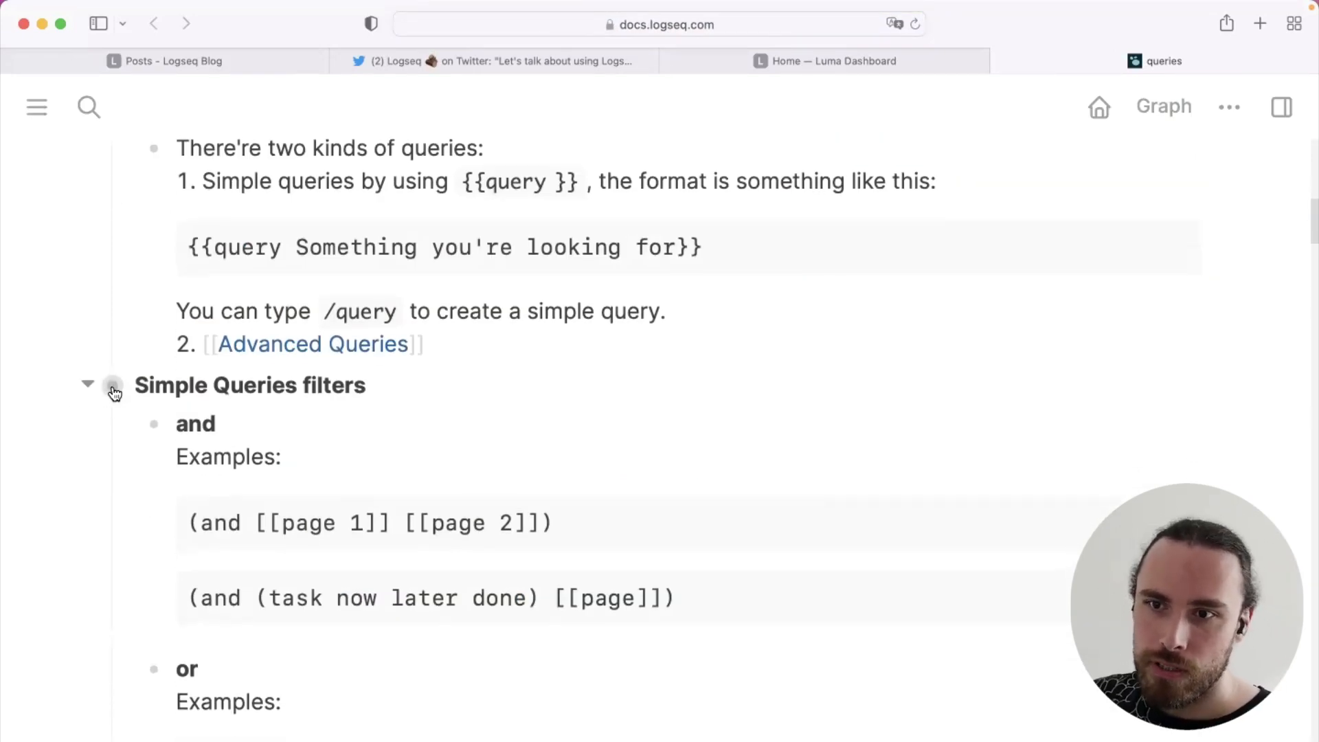
pyautogui.scroll(-4, 112, 390)
pyautogui.scroll(-3, 297, 309)
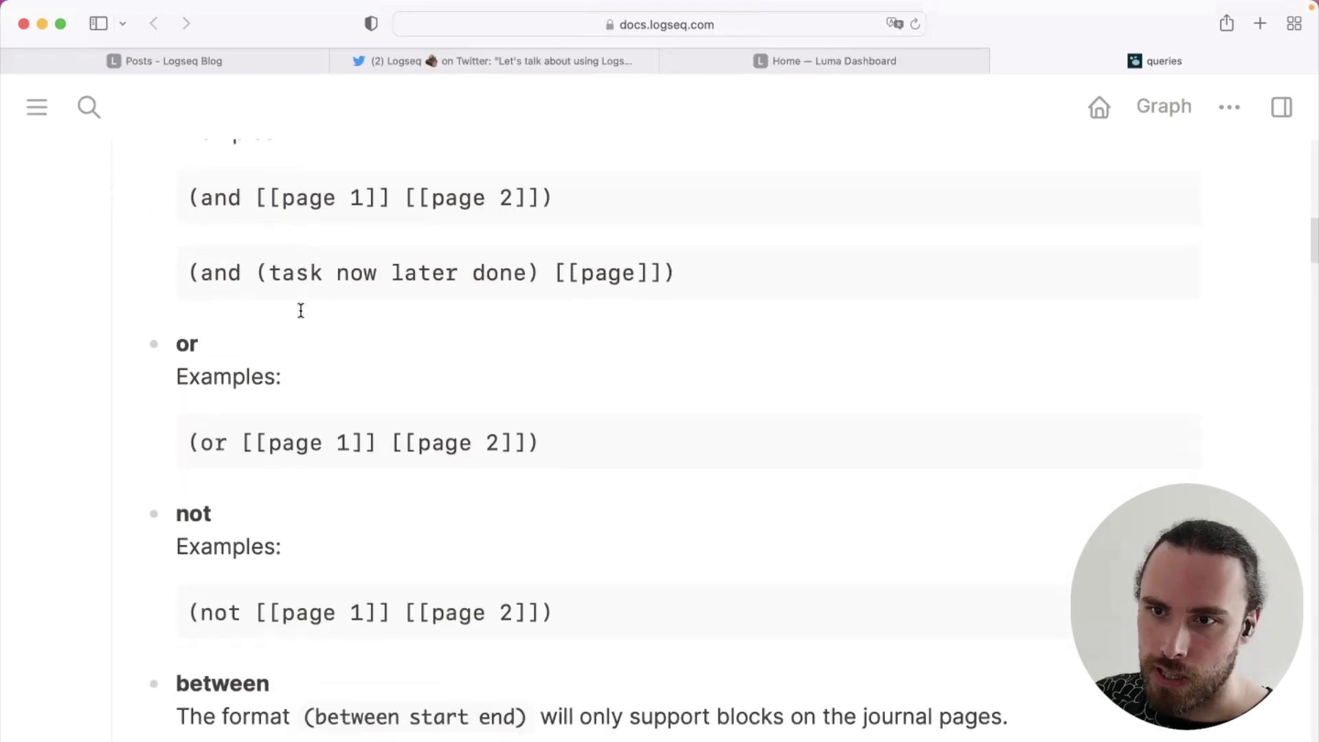
pyautogui.scroll(-5, 153, 211)
pyautogui.scroll(-2, 493, 428)
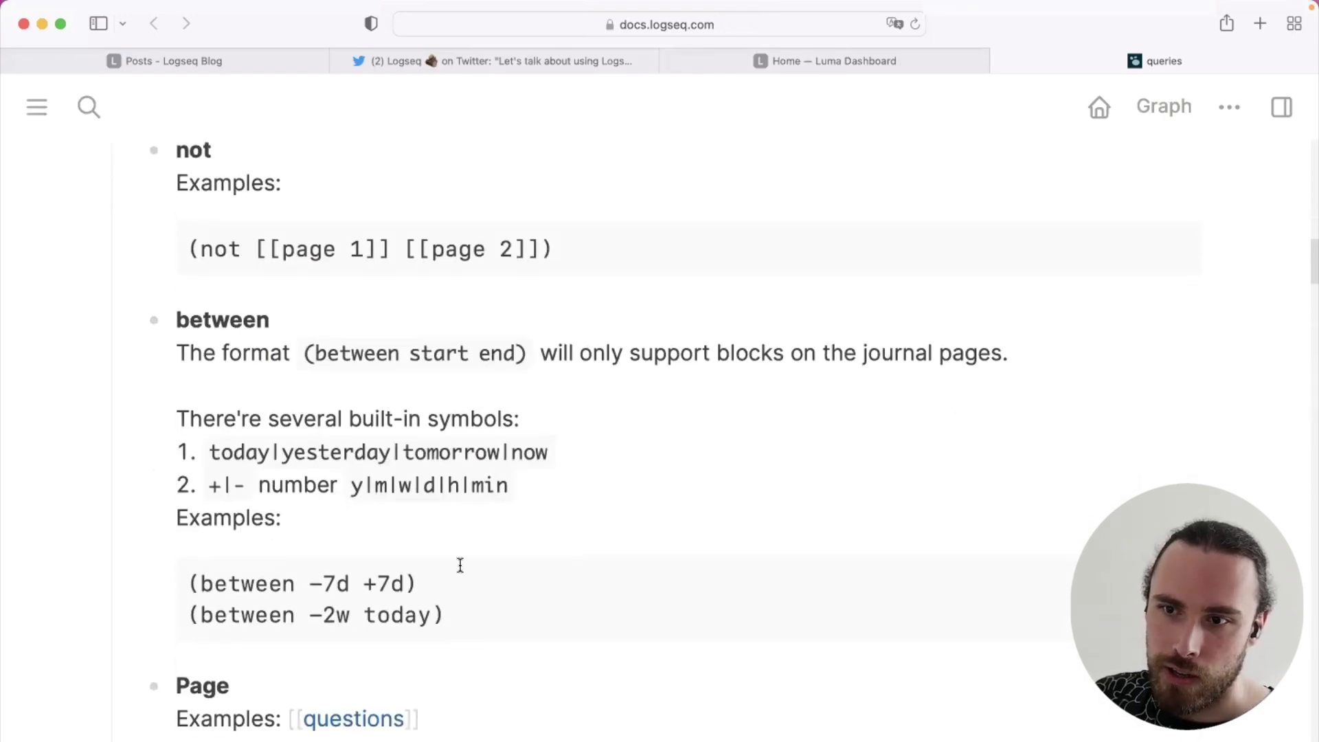
pyautogui.scroll(-3, 460, 565)
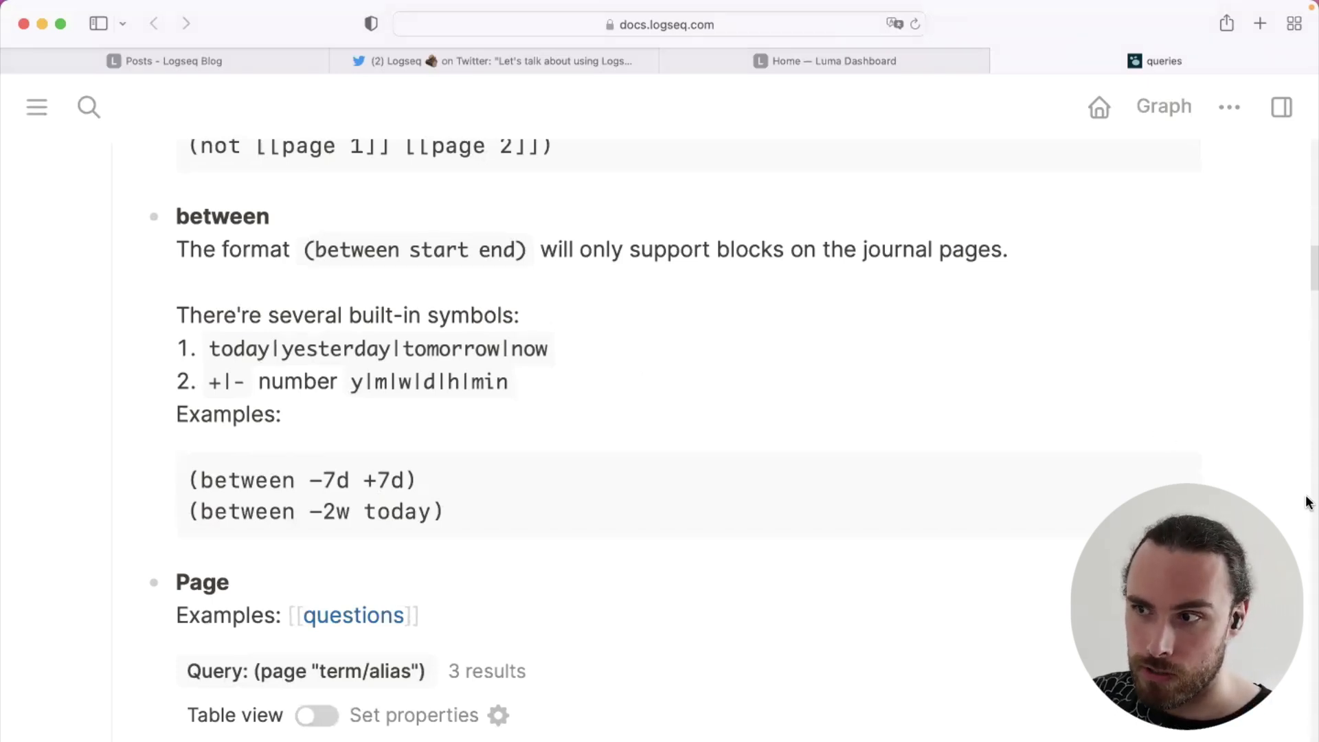
# Switch back to Logseq and replace the expanded "Set up template" notes with "Retrieve resources", leaving only its "Manually" item expanded
pyautogui.moveTo(1303, 512)
pyautogui.click(1276, 332)
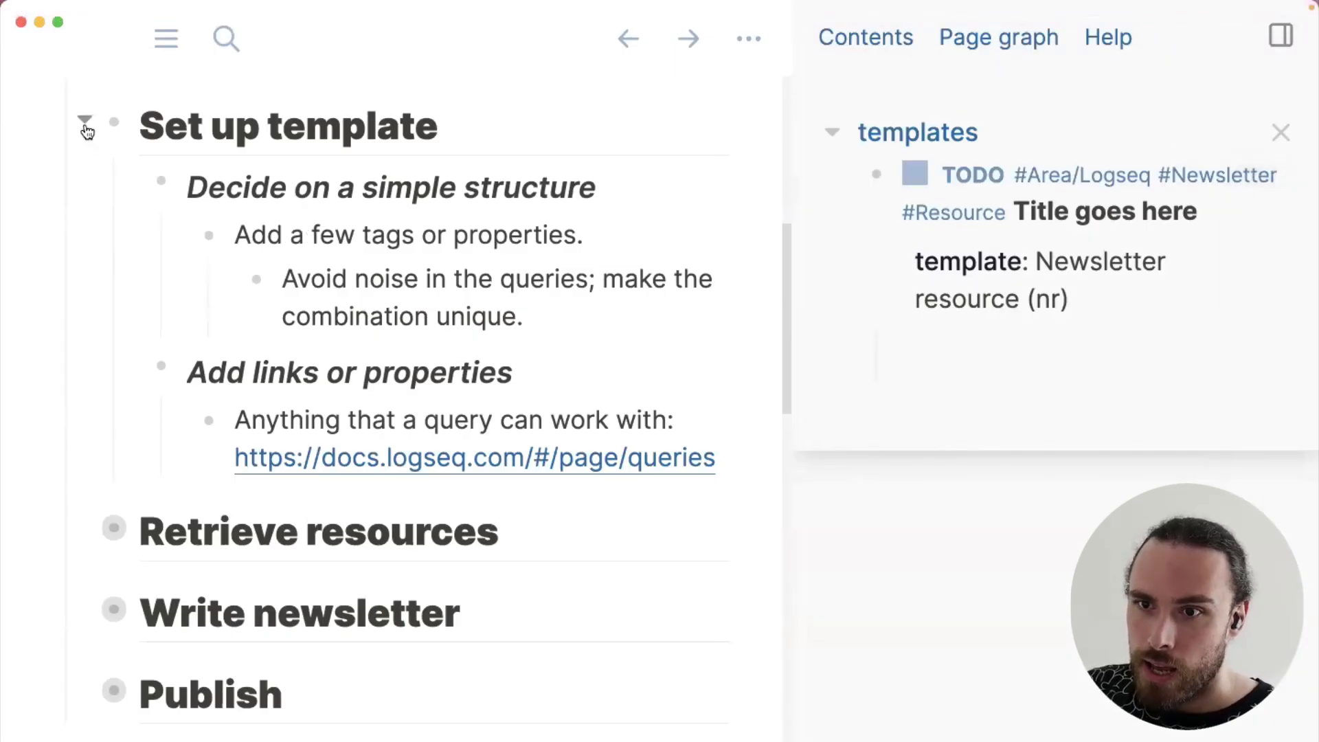
pyautogui.click(85, 125)
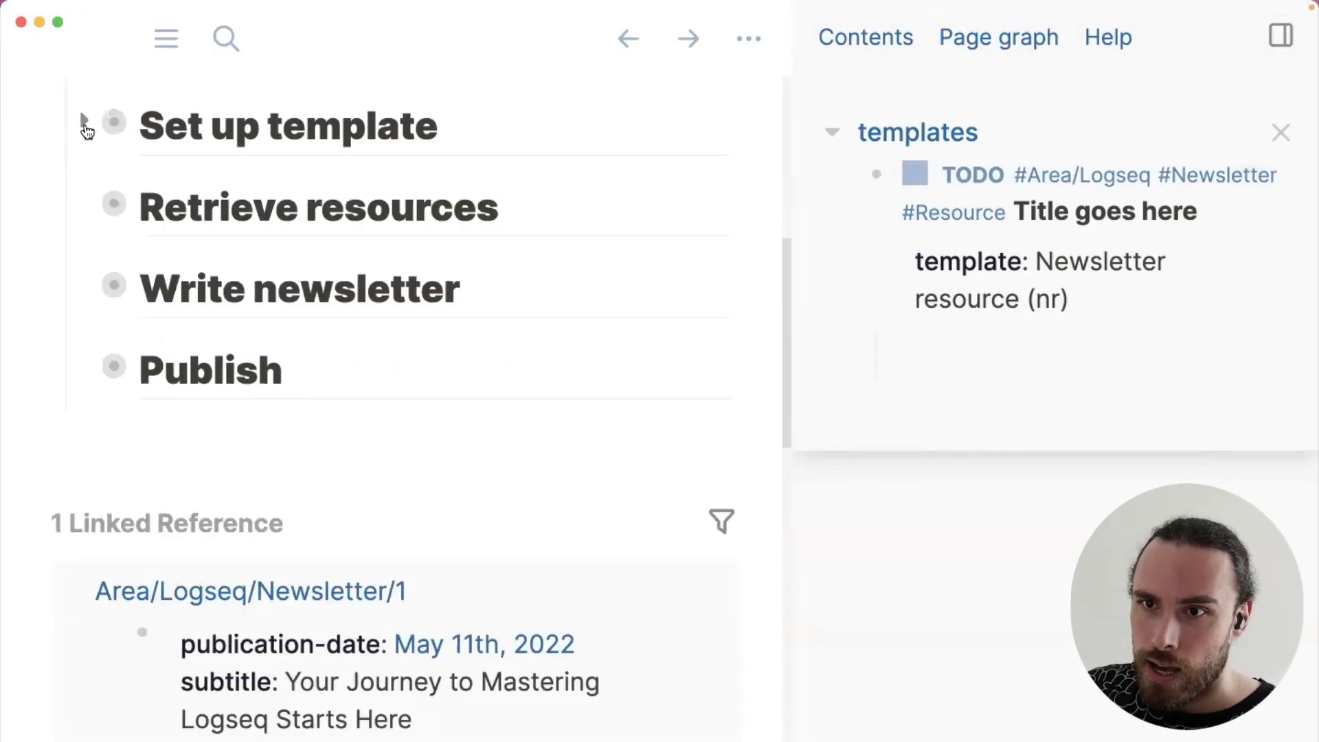
pyautogui.click(82, 198)
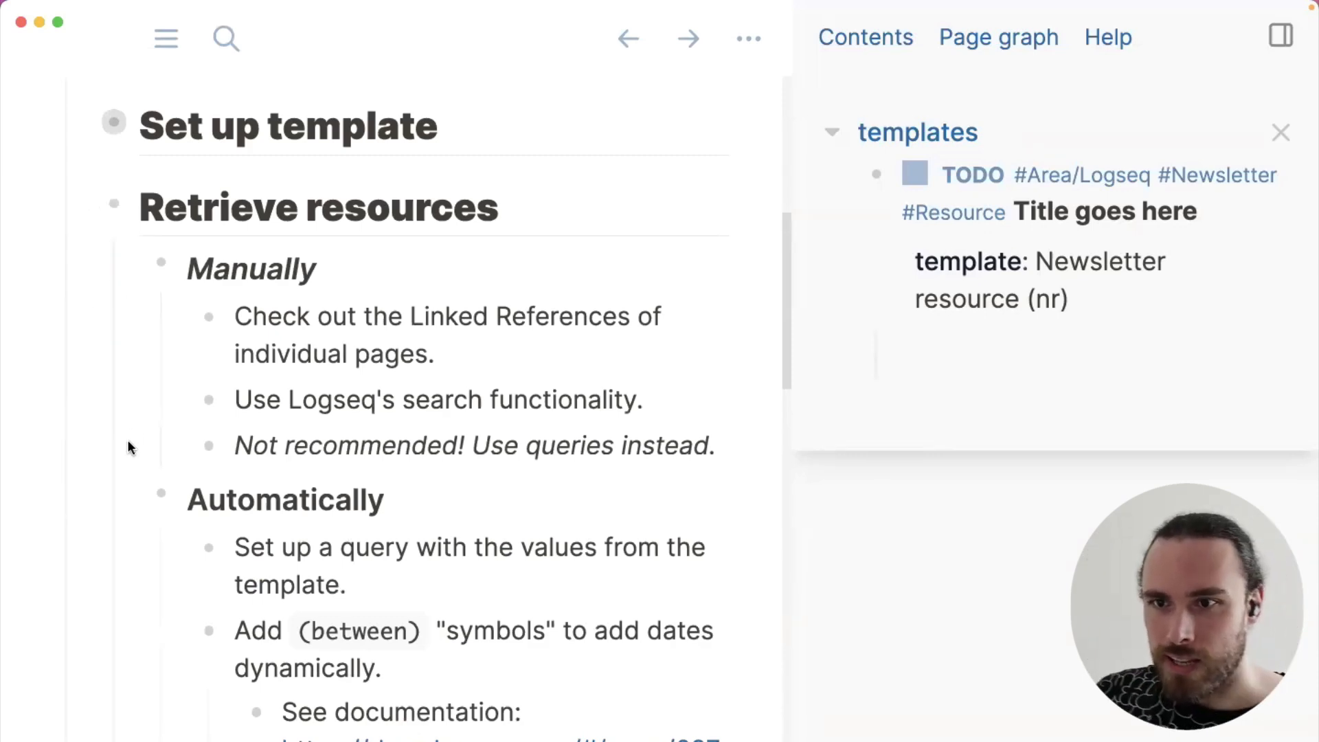
pyautogui.click(124, 489)
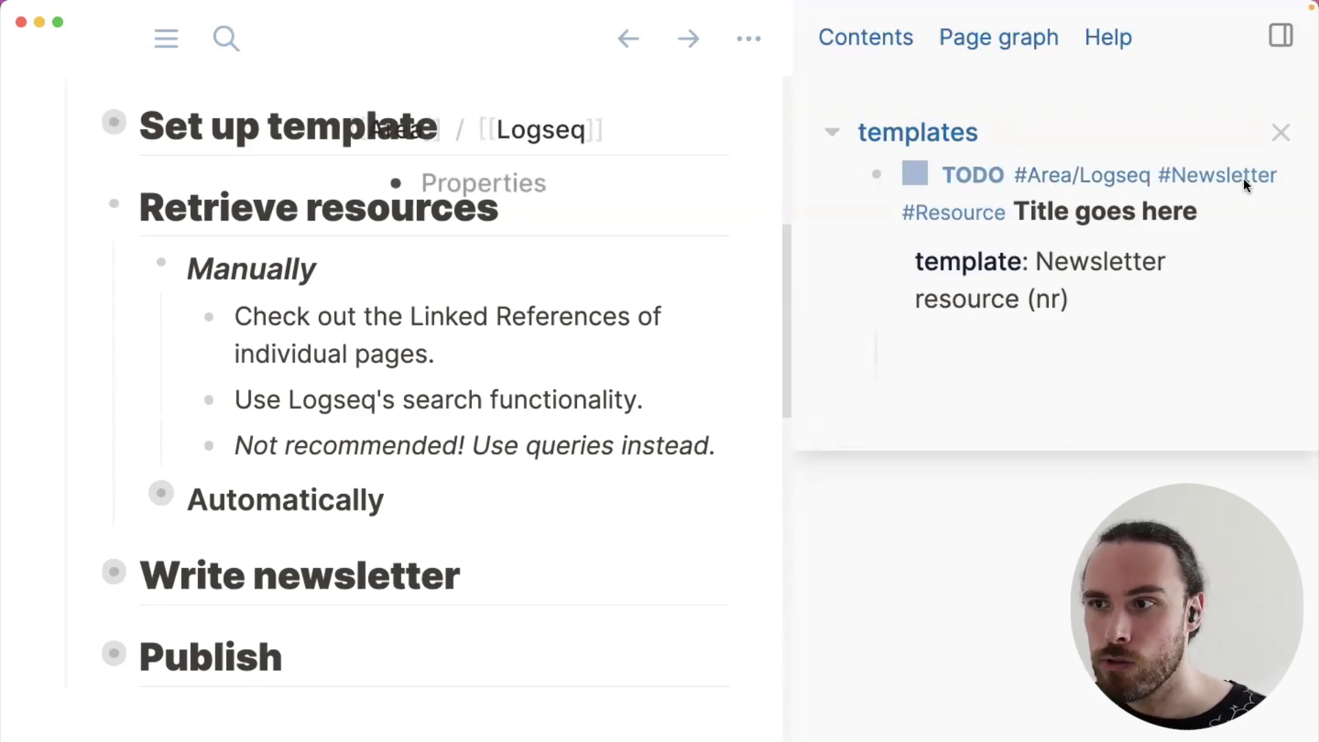
# View the Resource page beside the outline, look through its linked references, and close the side view
pyautogui.click(968, 217)
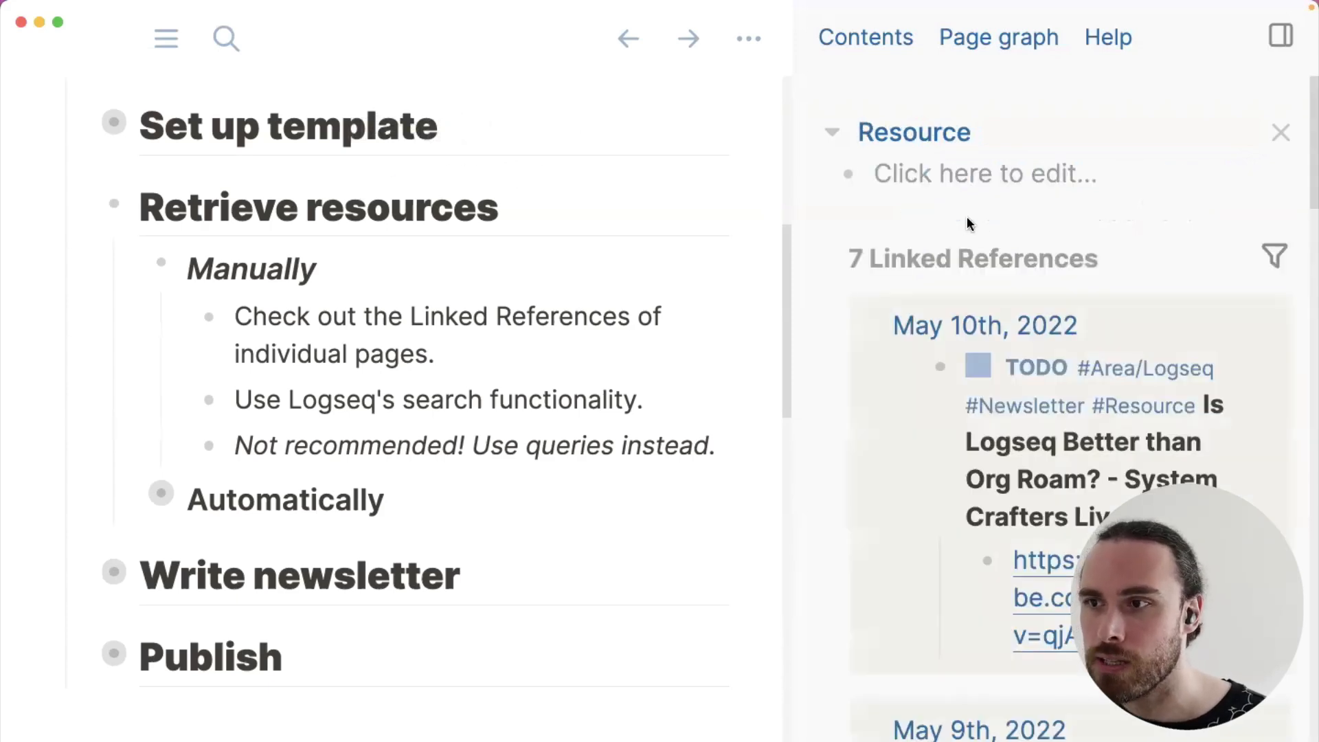
pyautogui.scroll(-3, 967, 217)
pyautogui.scroll(-5, 1030, 426)
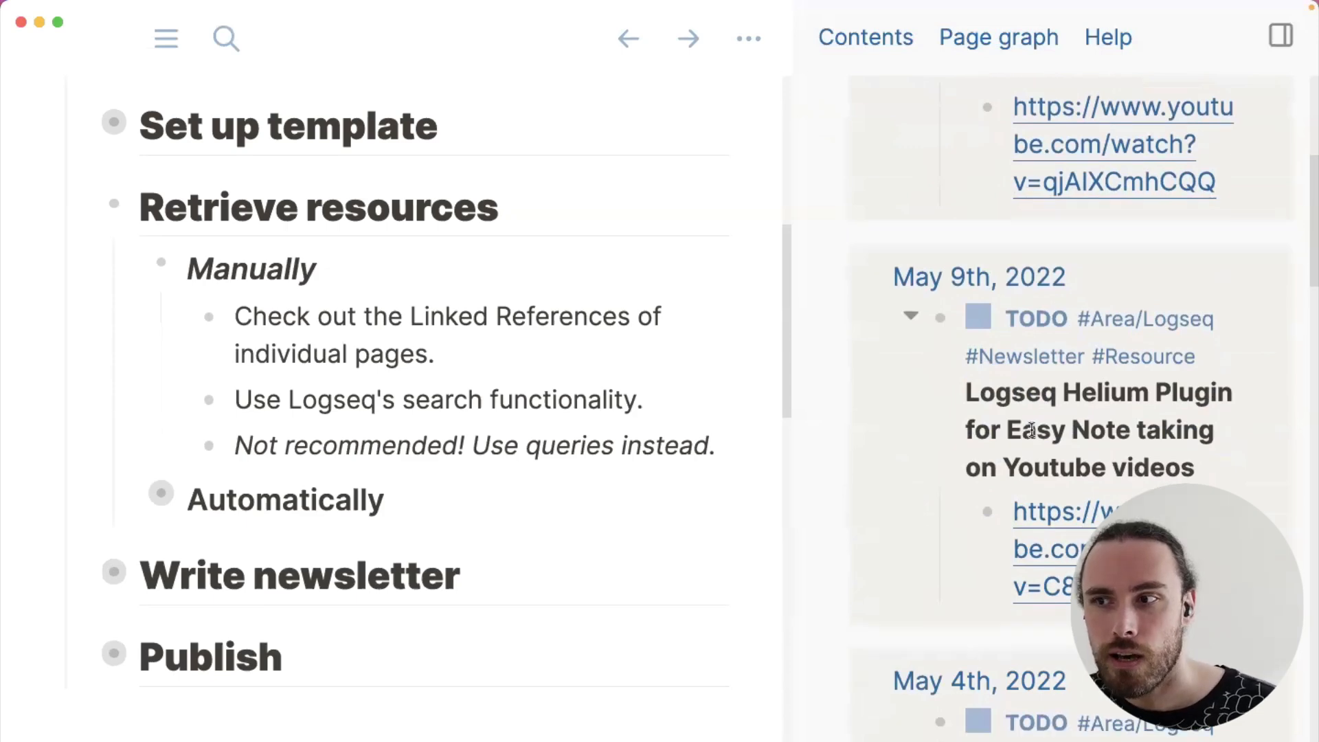
pyautogui.scroll(-7, 1171, 421)
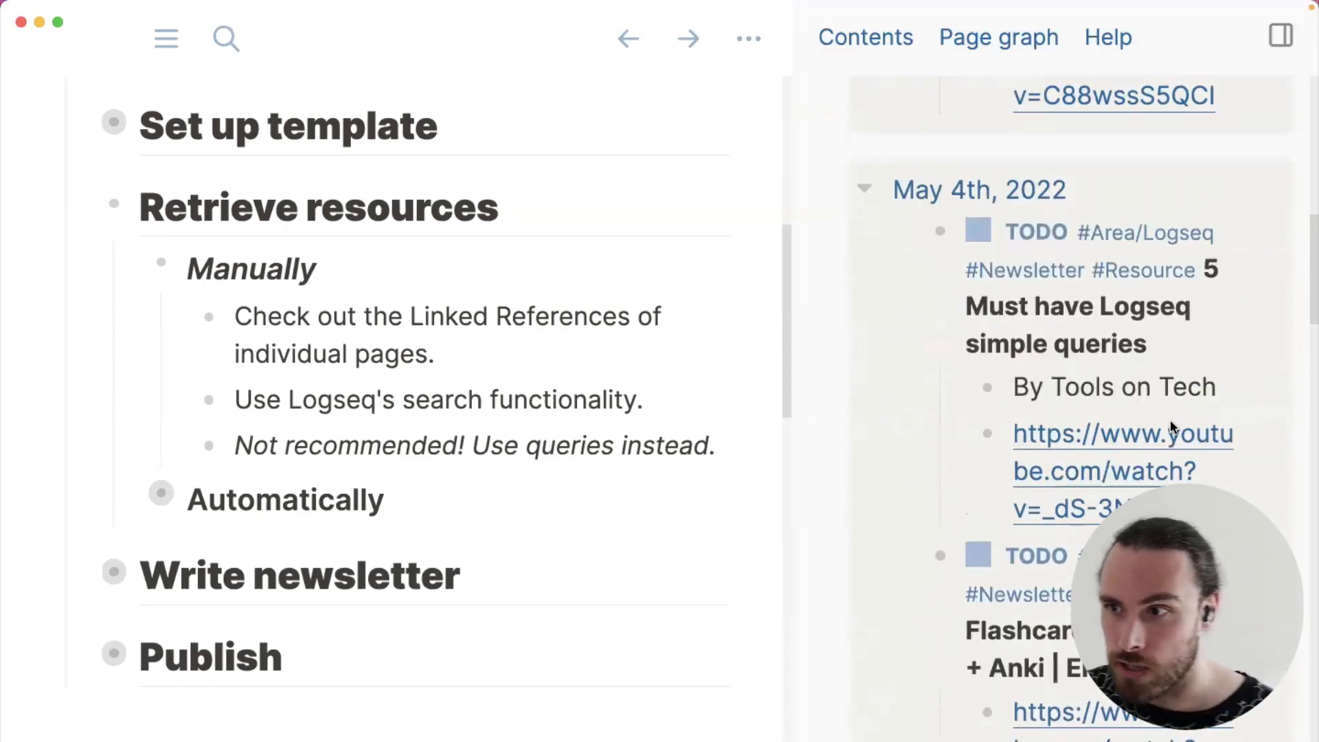
pyautogui.moveTo(1161, 228)
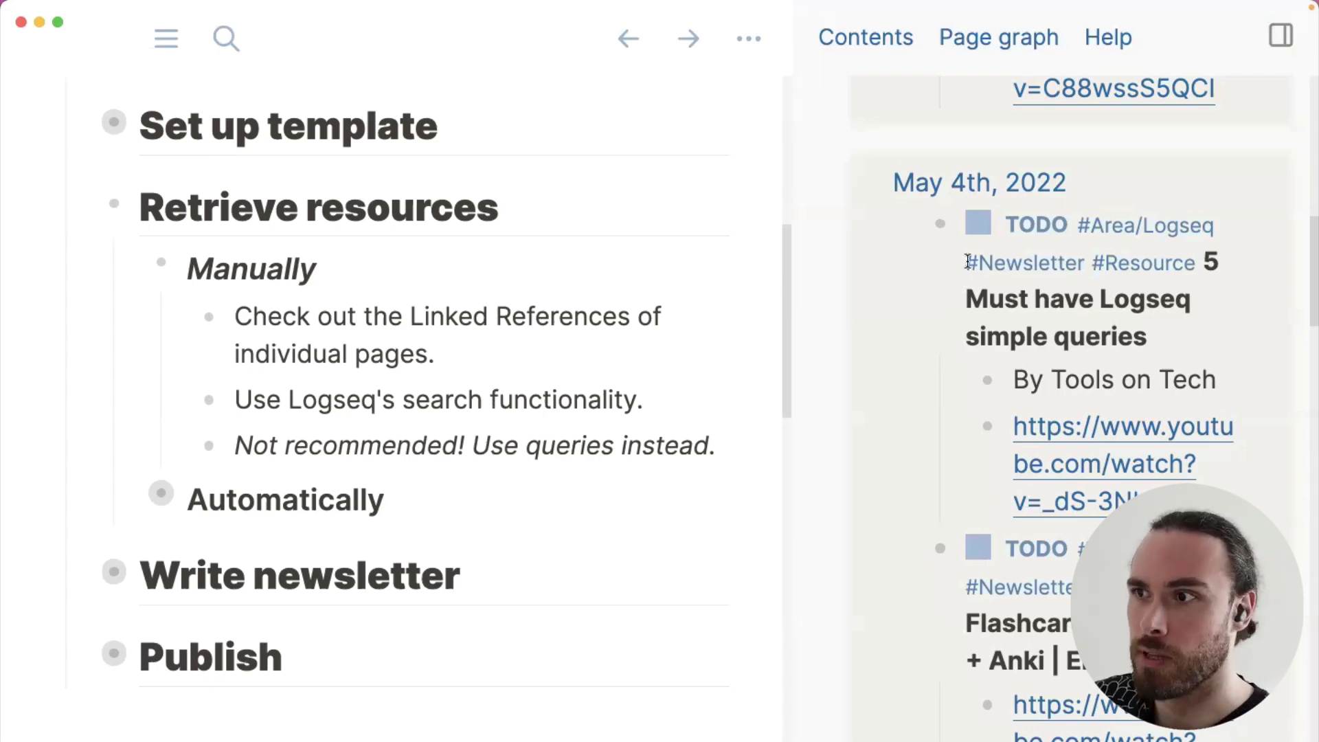
pyautogui.click(1281, 36)
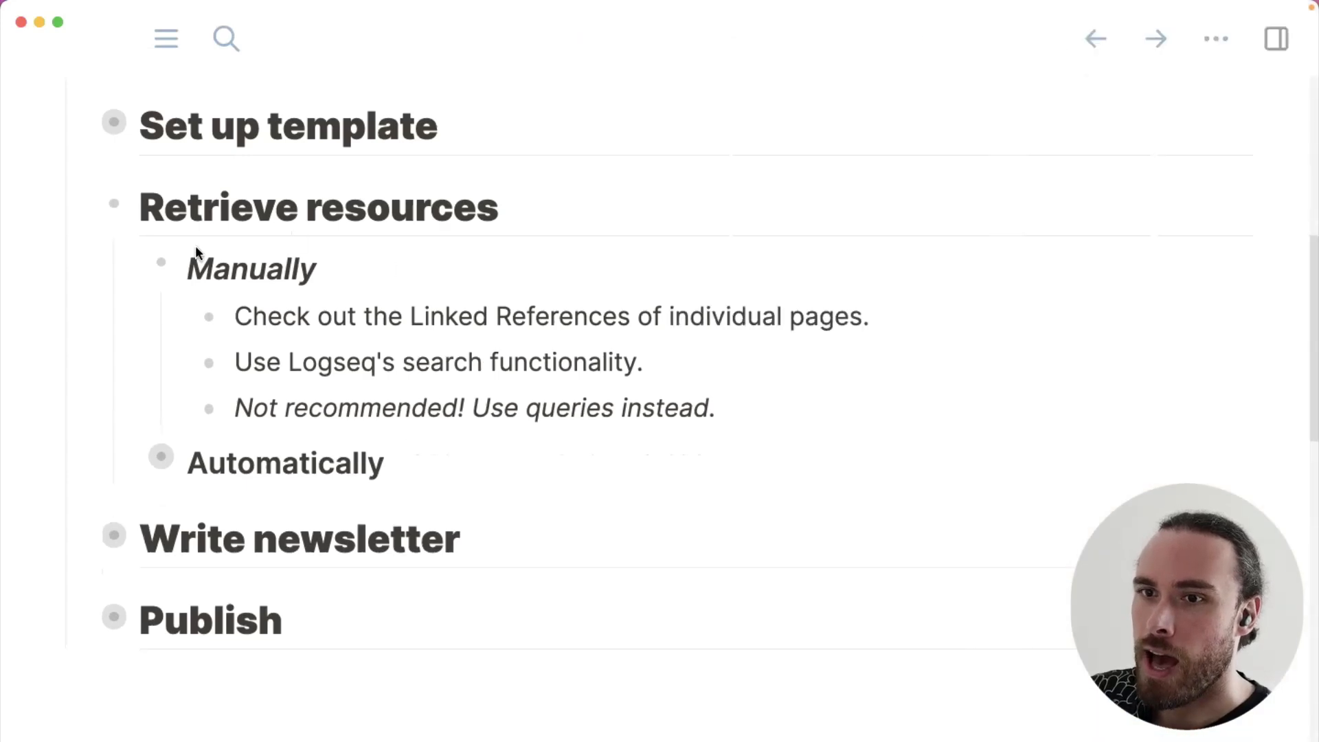
# Collapse "Manually" and expand "Automatically" under "Retrieve resources", and briefly bring back the Resource references beside the notes
pyautogui.click(131, 263)
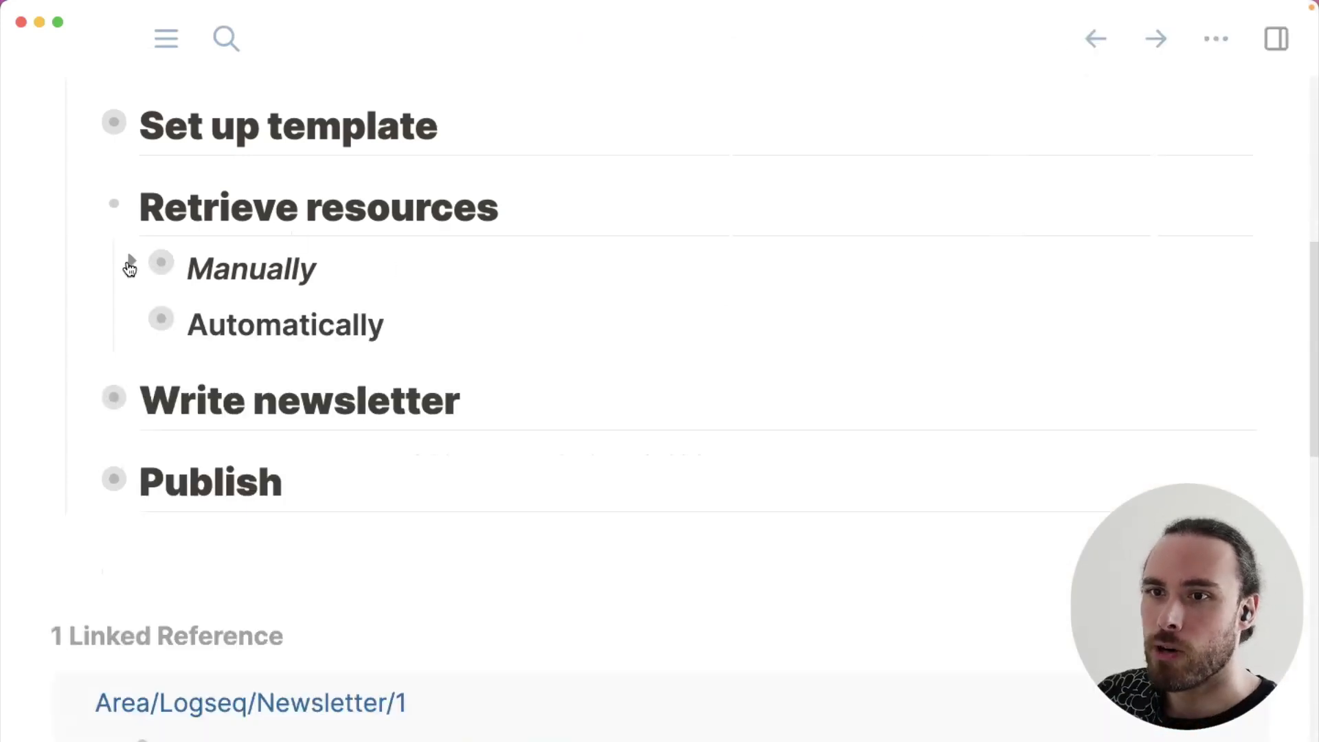
pyautogui.click(132, 315)
pyautogui.scroll(-1, 671, 306)
pyautogui.scroll(-2, 670, 304)
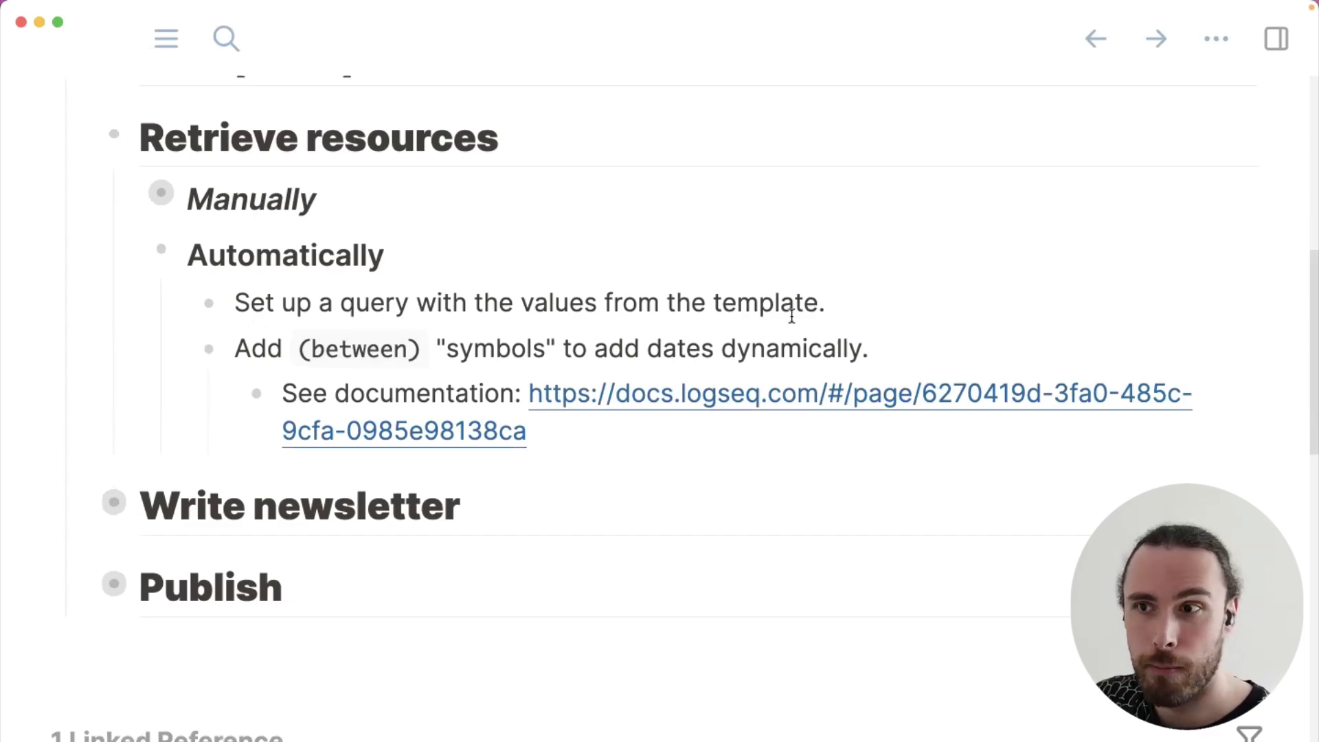
pyautogui.click(1272, 42)
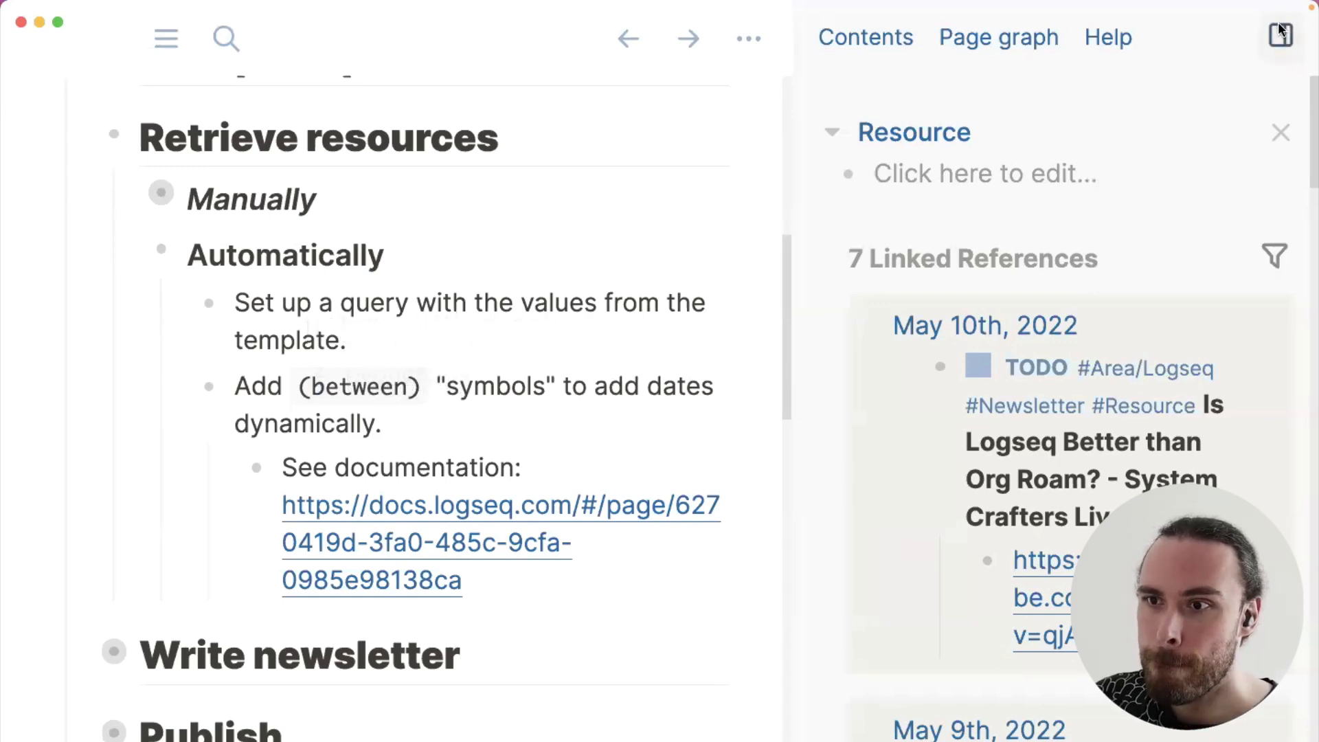
pyautogui.click(1279, 36)
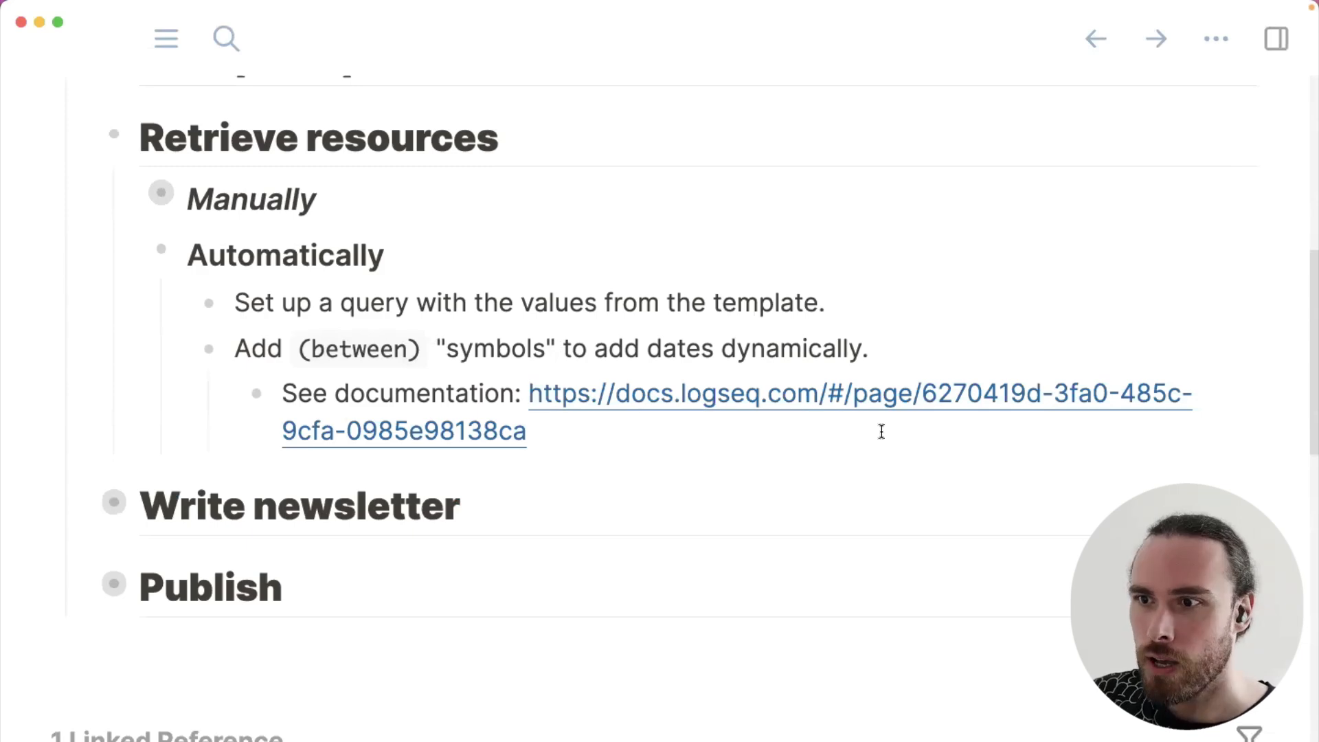
# Consult the linked documentation on the between filter in the browser and return to Logseq
pyautogui.click(856, 393)
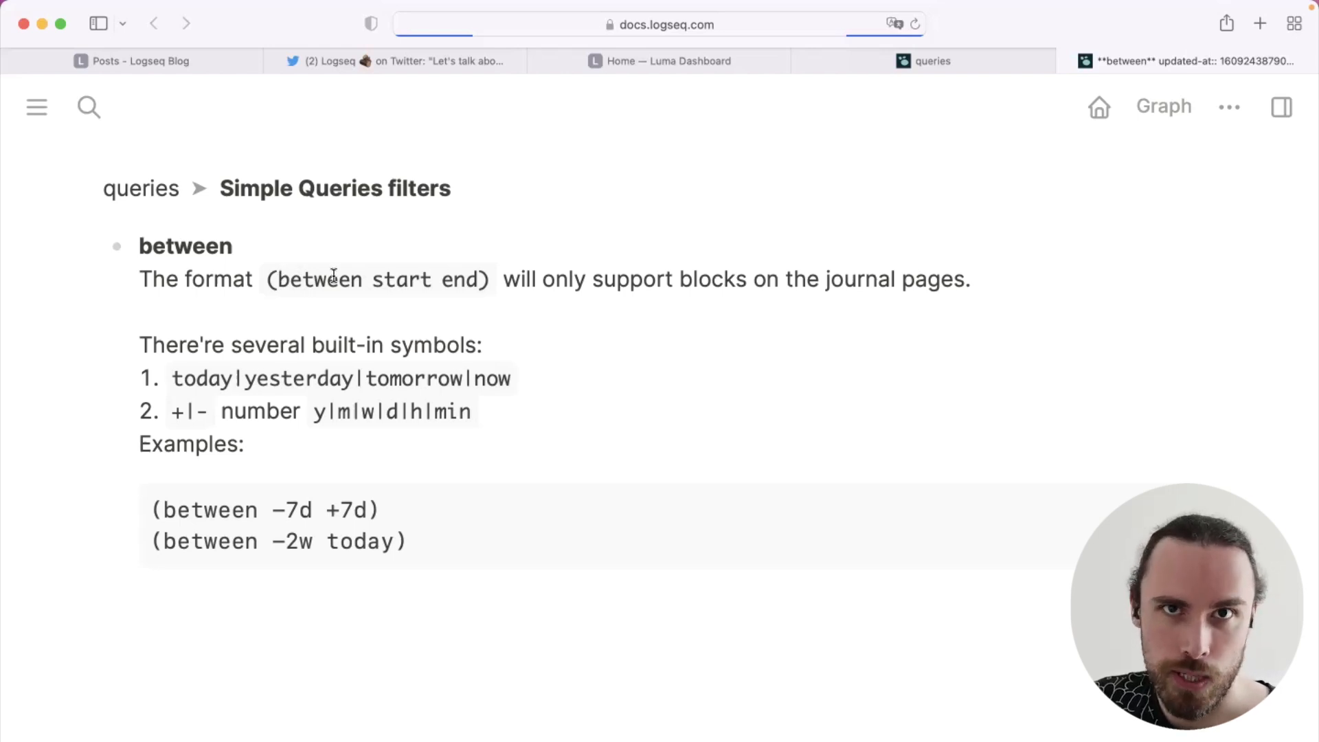
pyautogui.moveTo(1305, 421)
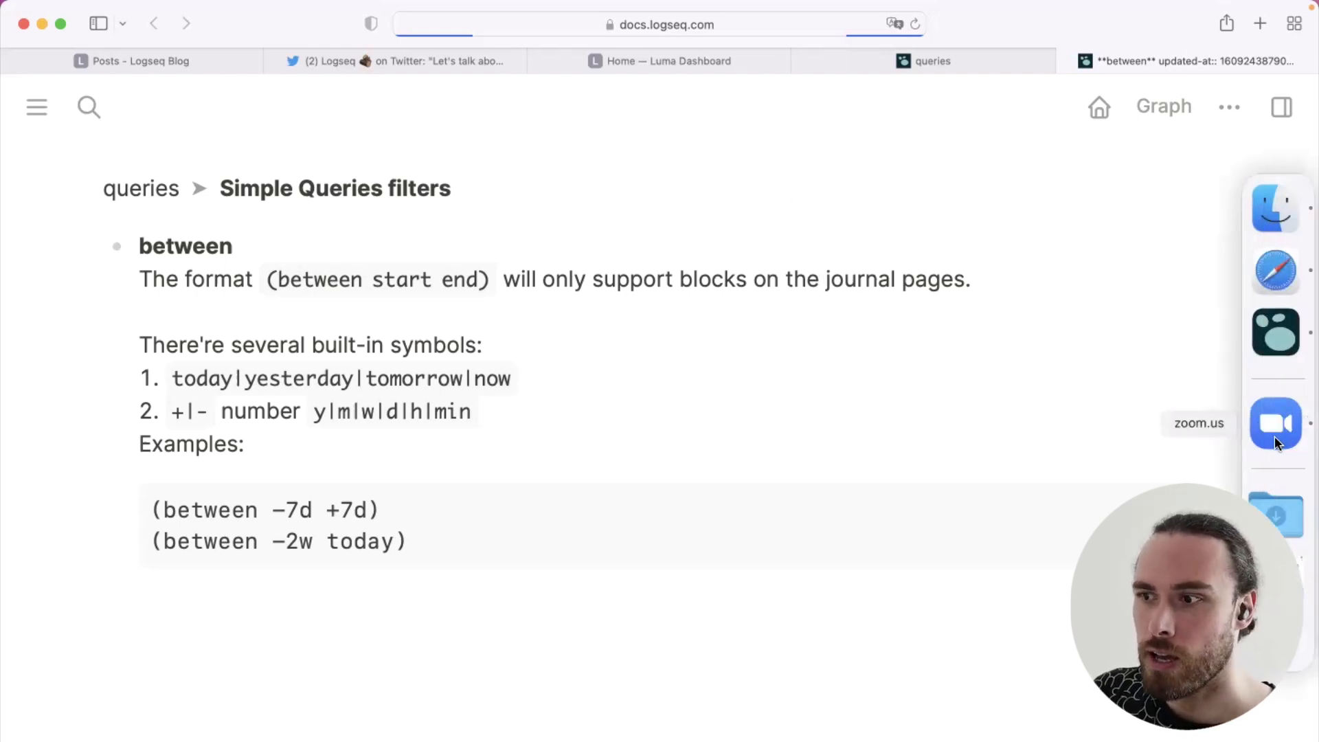
pyautogui.click(1276, 343)
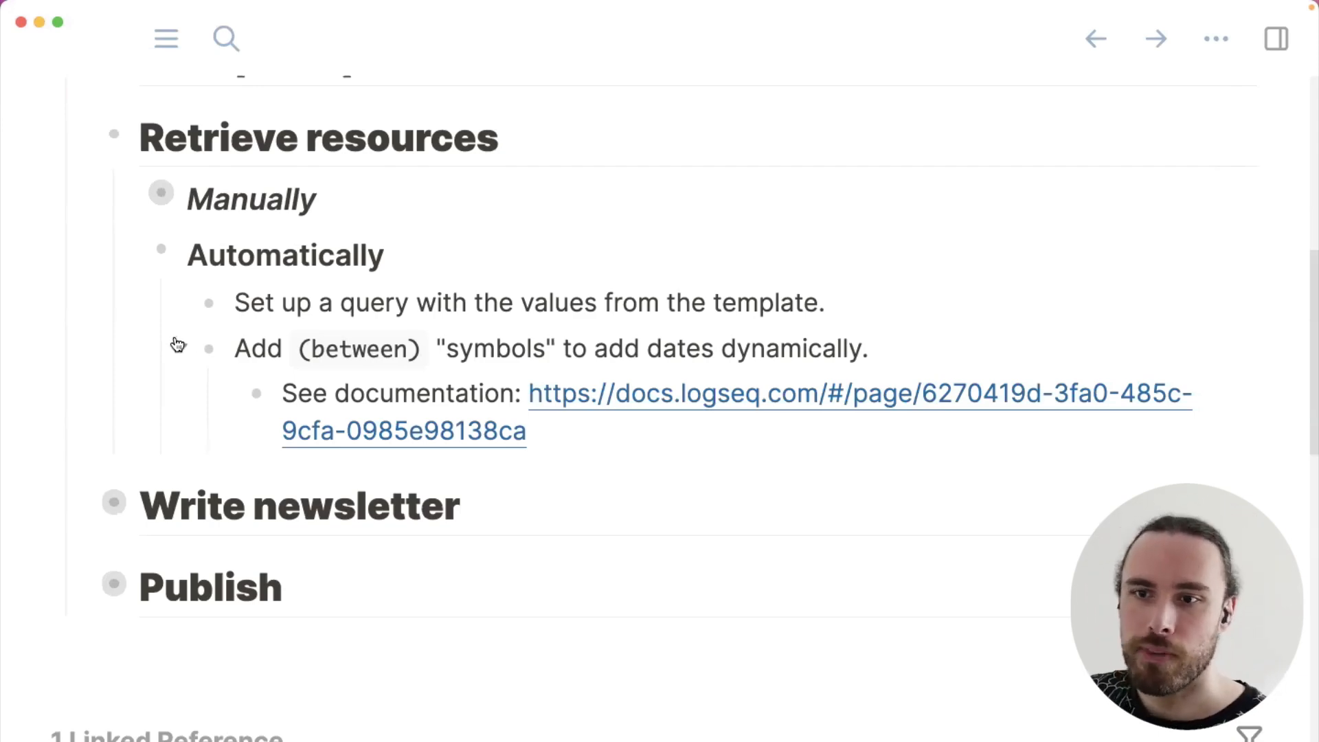
# Collapse the "Add (between) symbols" notes, shrink the interface zoom, and go to the favorite page Area/Logseq
pyautogui.click(178, 345)
pyautogui.press('super+minus')
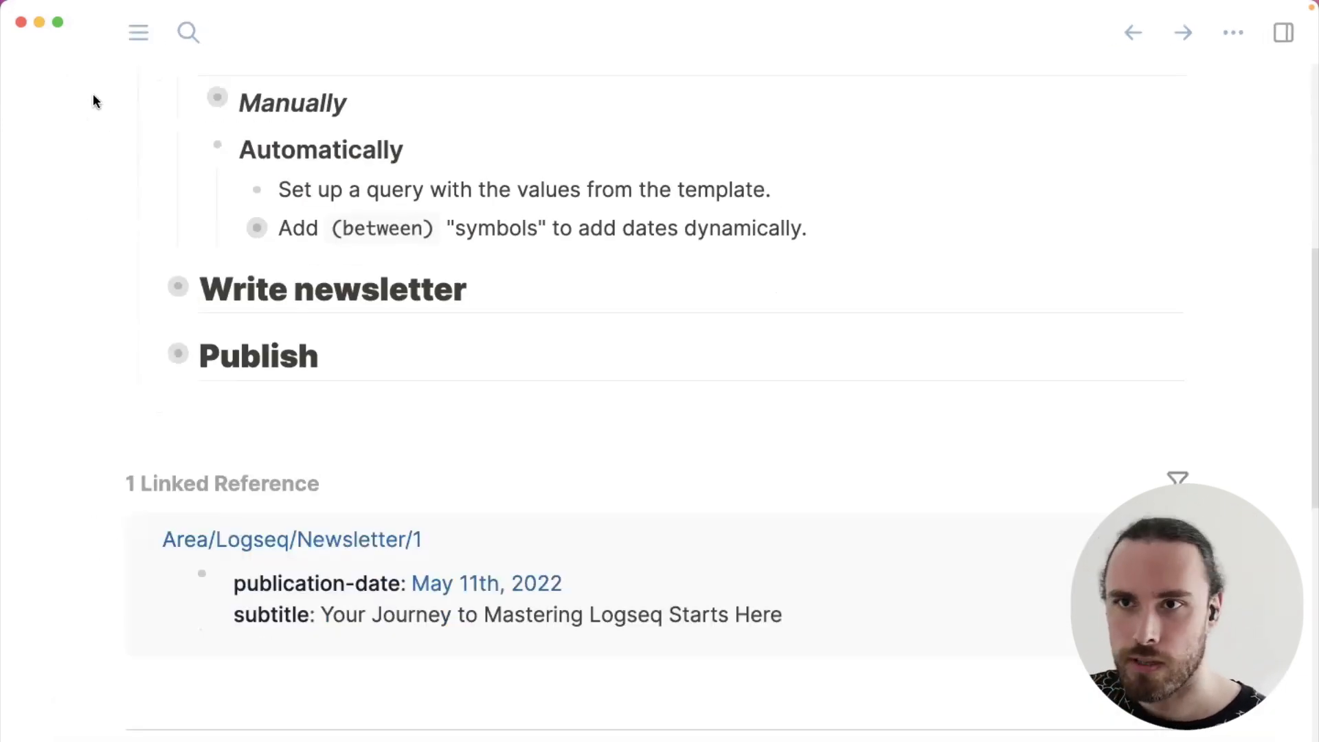
pyautogui.click(138, 33)
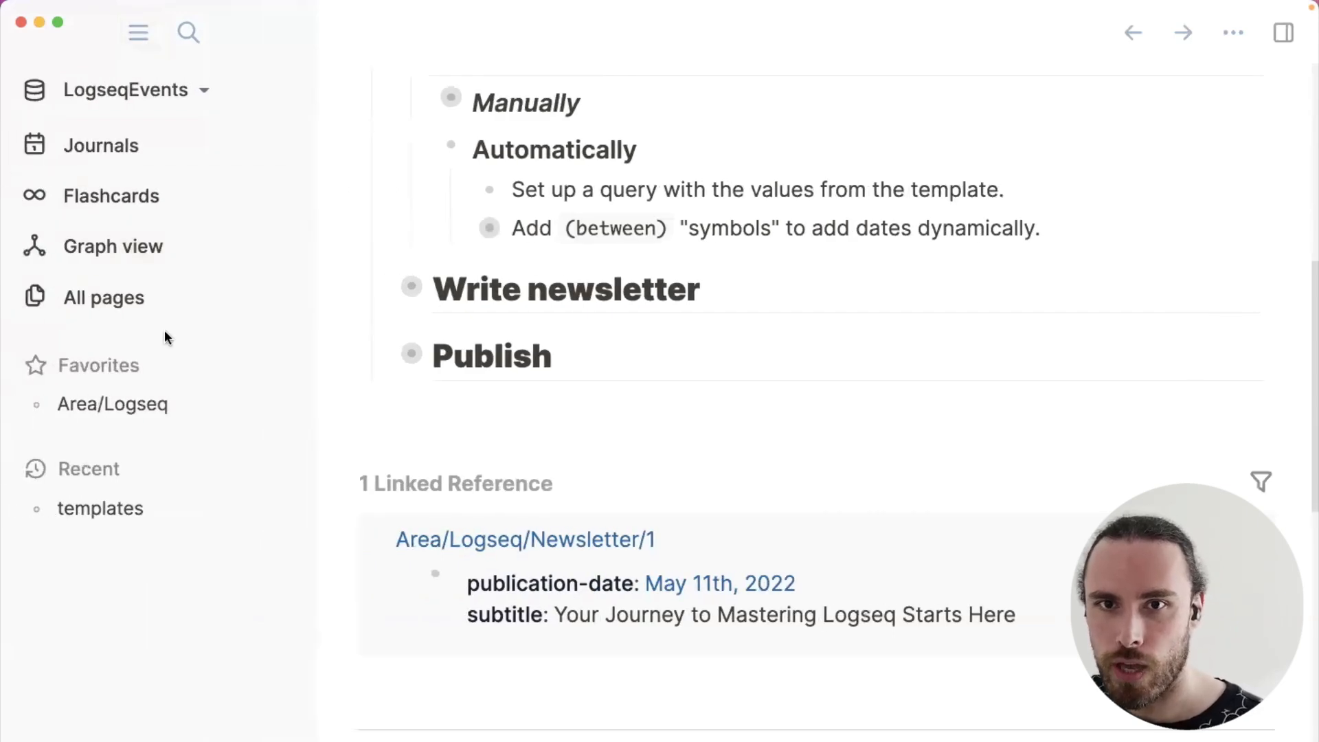
pyautogui.click(145, 404)
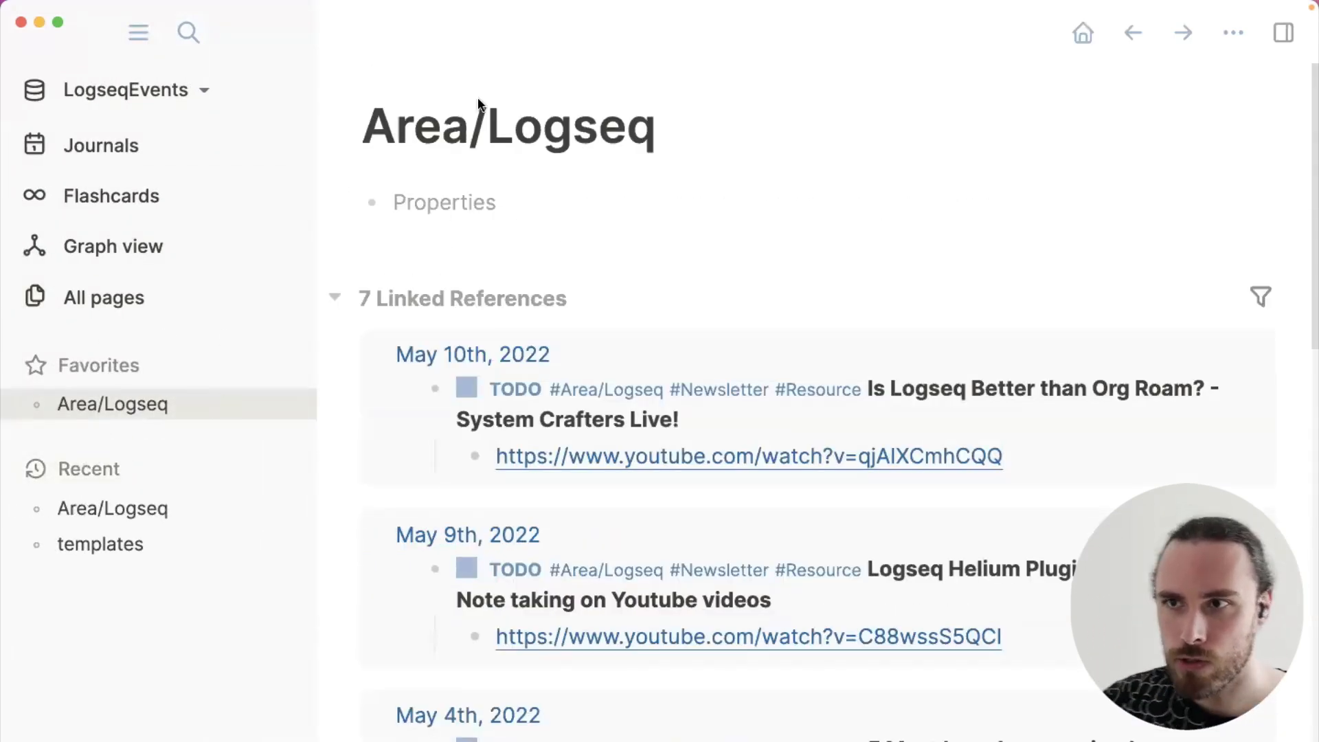
# Add a level-one heading "Resources" below the page properties, with the sidebar hidden and the linked references collapsed
pyautogui.click(638, 193)
pyautogui.press('Return')
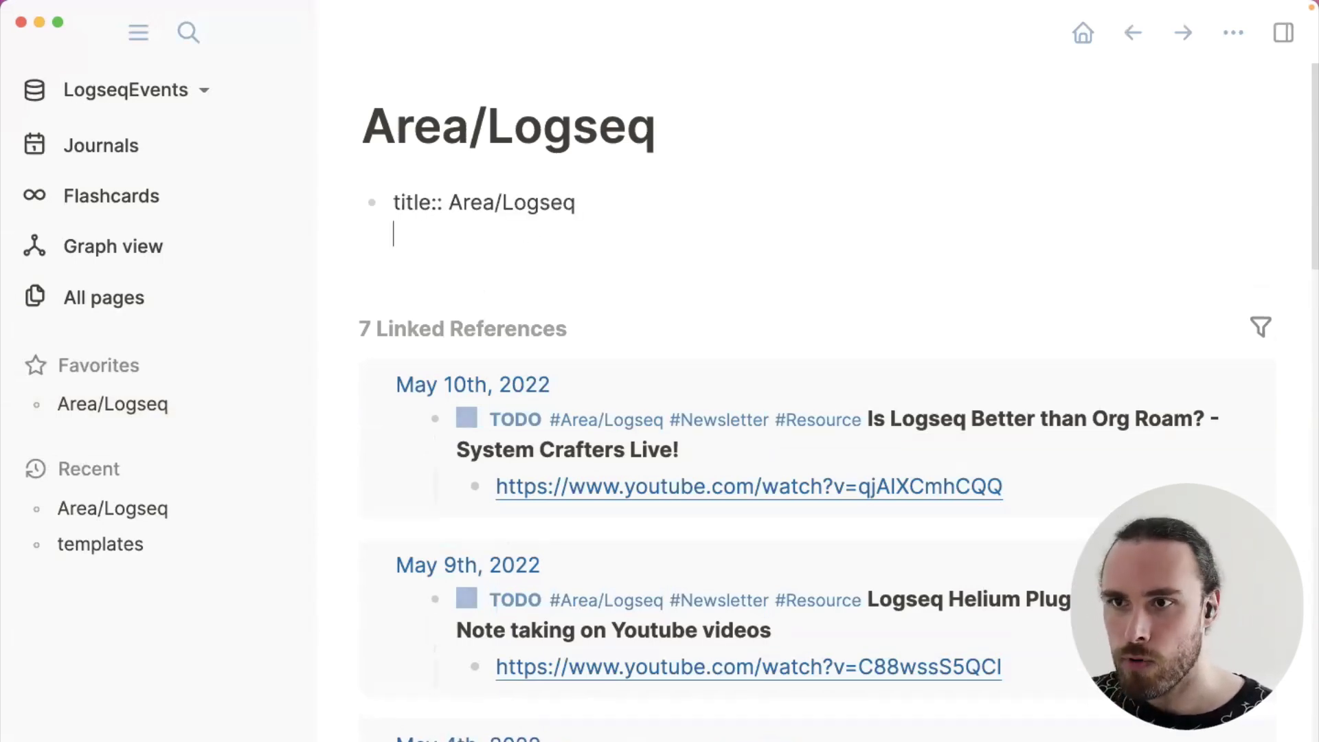
pyautogui.press('Return')
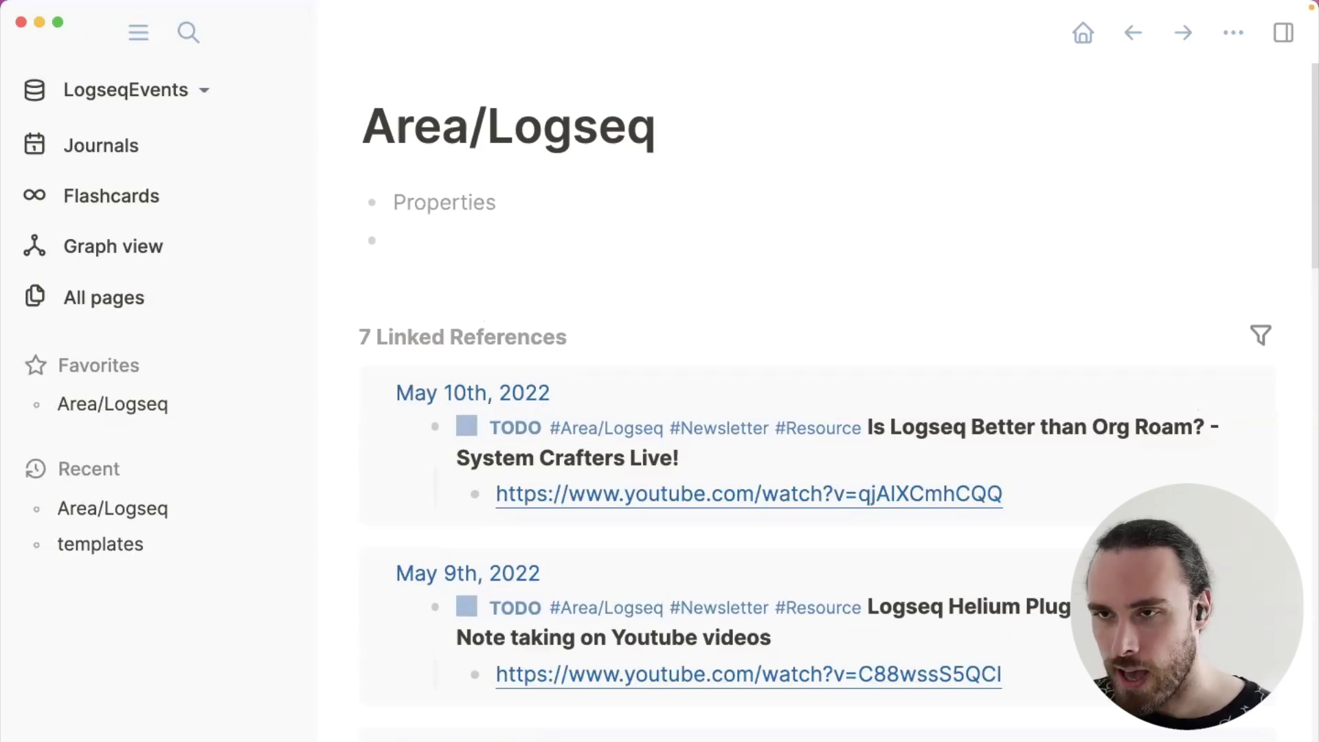
pyautogui.write('#')
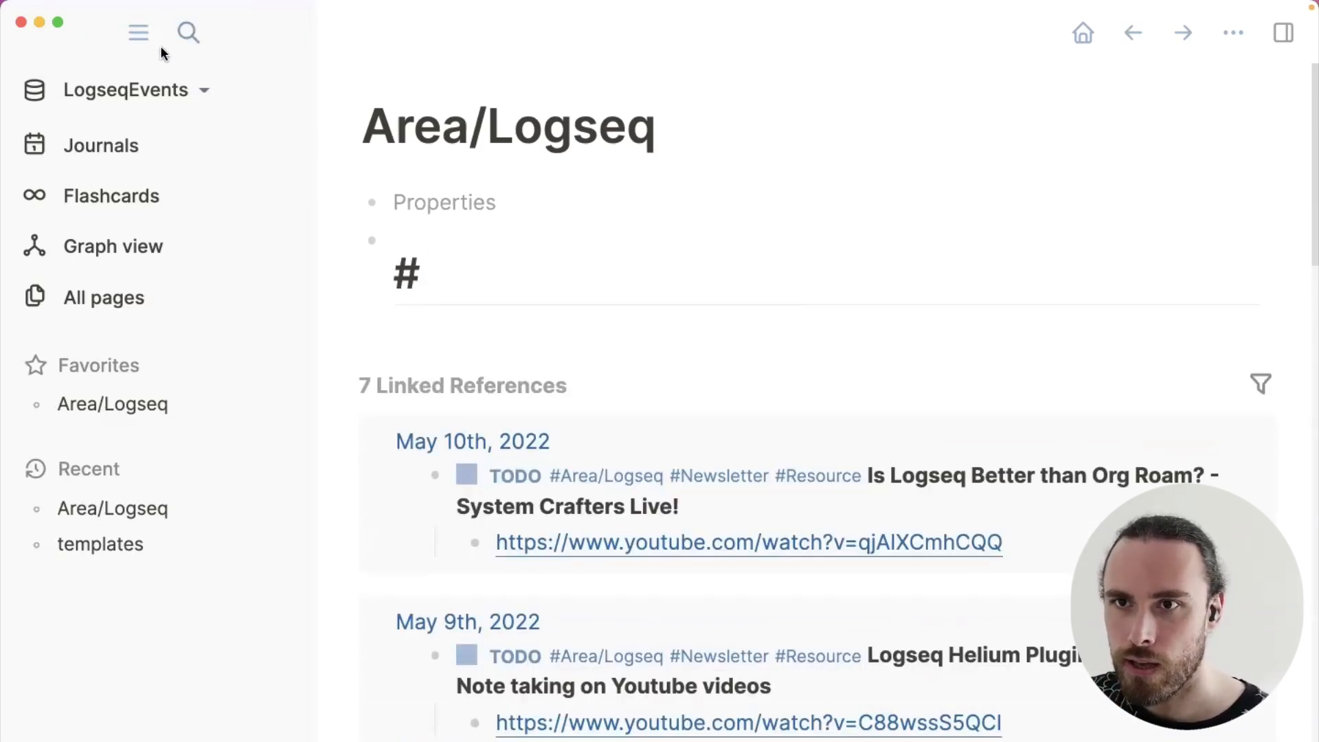
pyautogui.click(138, 40)
pyautogui.click(100, 336)
pyautogui.click(304, 236)
pyautogui.write('Resour')
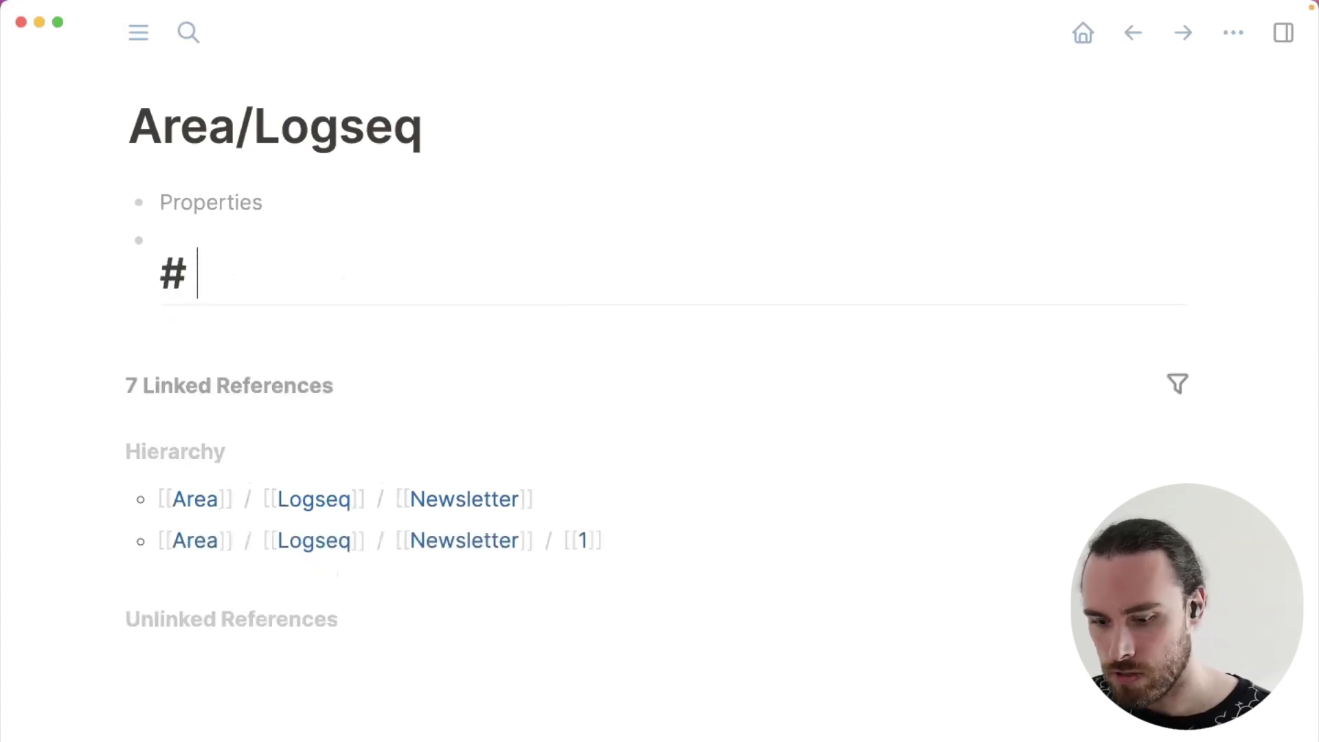
pyautogui.write('ces')
pyautogui.click(88, 240)
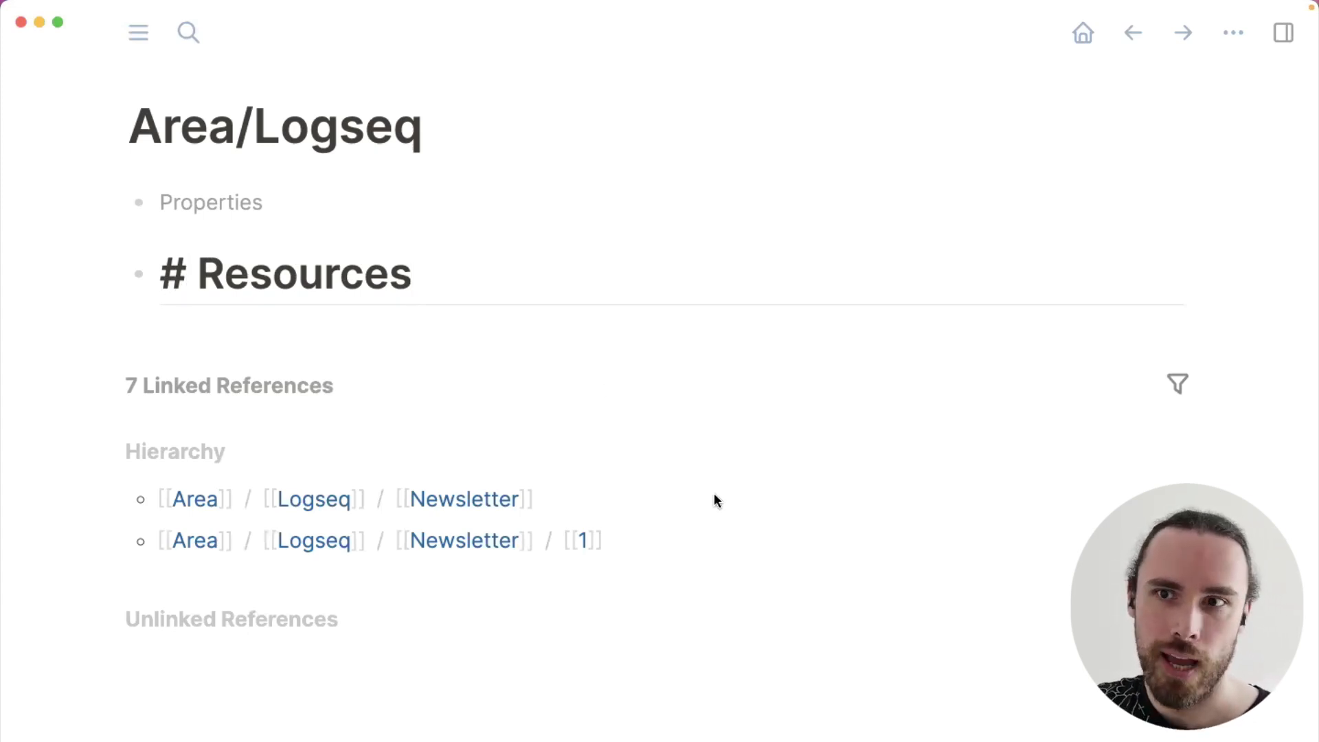
# Add a second level-one heading "Editions" after the Resources heading
pyautogui.press('End')
pyautogui.press('Return')
pyautogui.write('# Editions')
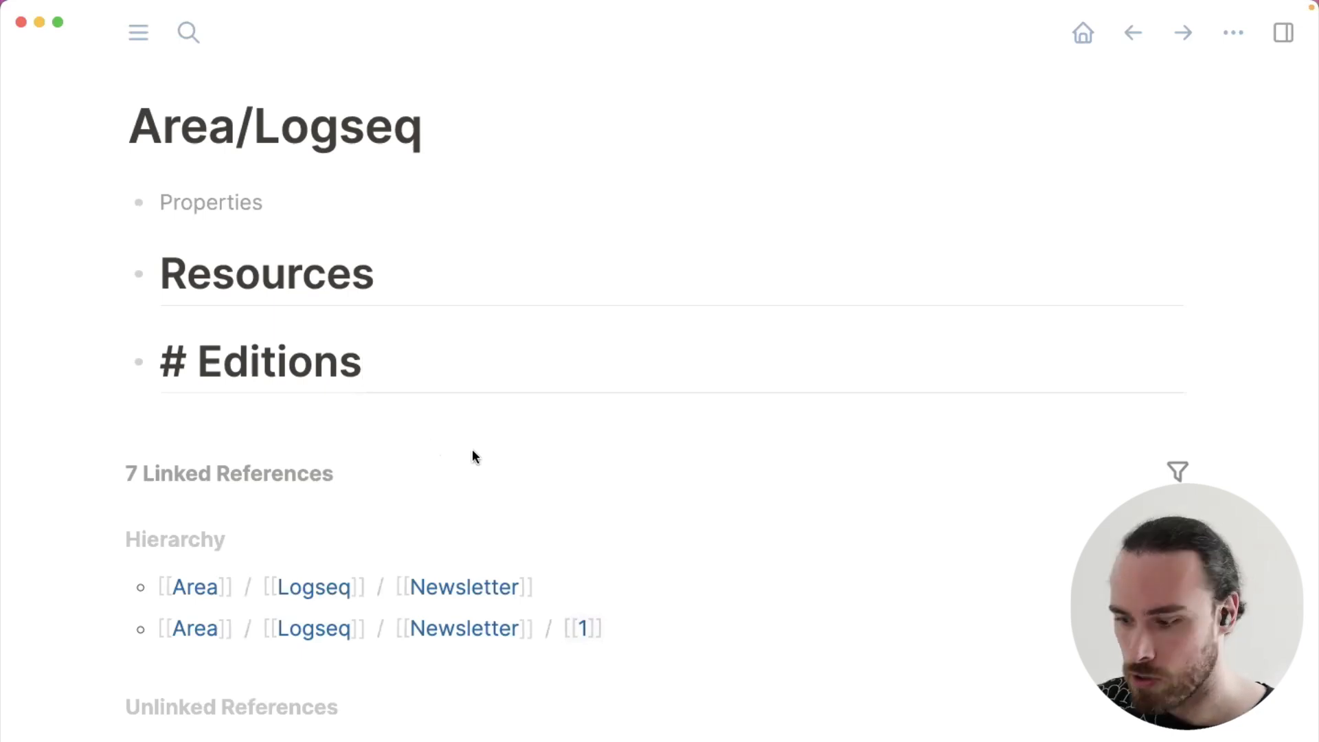
# Nest a link to the page Area/Logseq/Newsletter/1 under Editions, remove the stray empty block, and collapse the section
pyautogui.press('Return')
pyautogui.press('Tab')
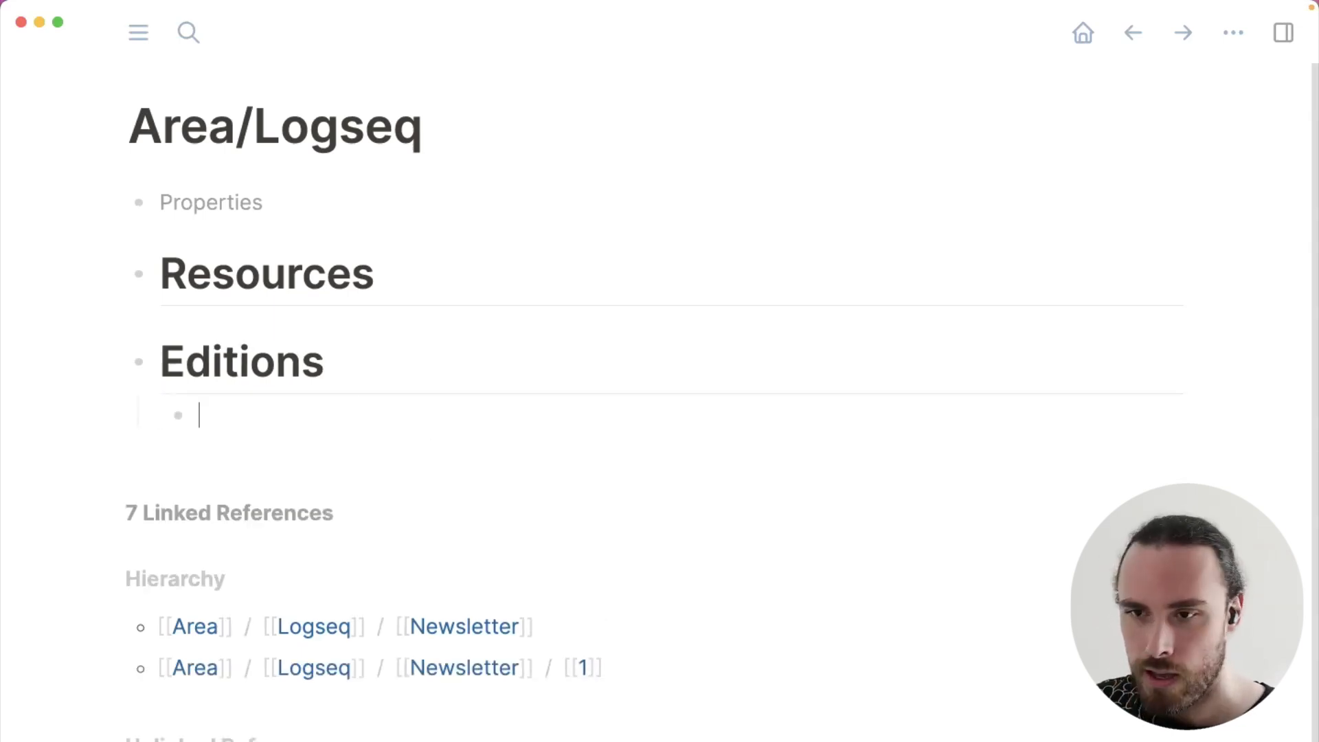
pyautogui.write('[[News')
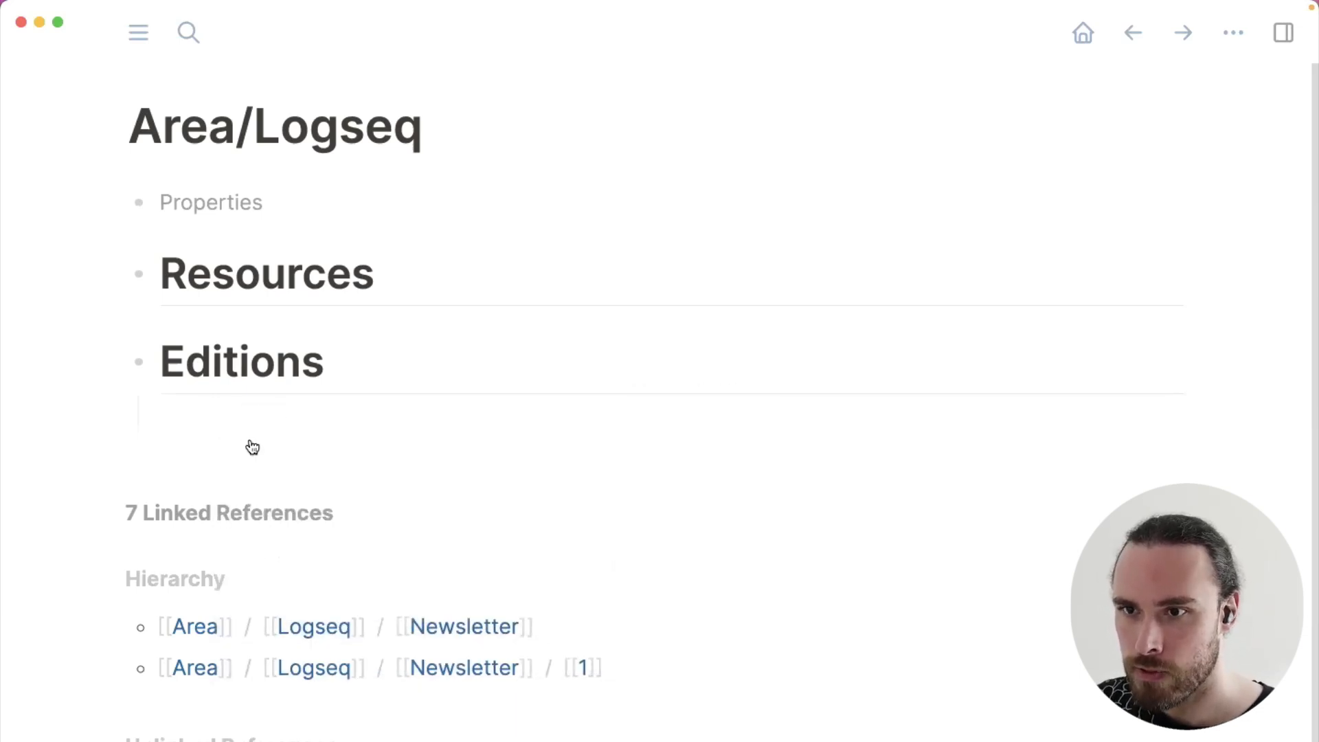
pyautogui.click(253, 448)
pyautogui.click(314, 421)
pyautogui.write('[[news')
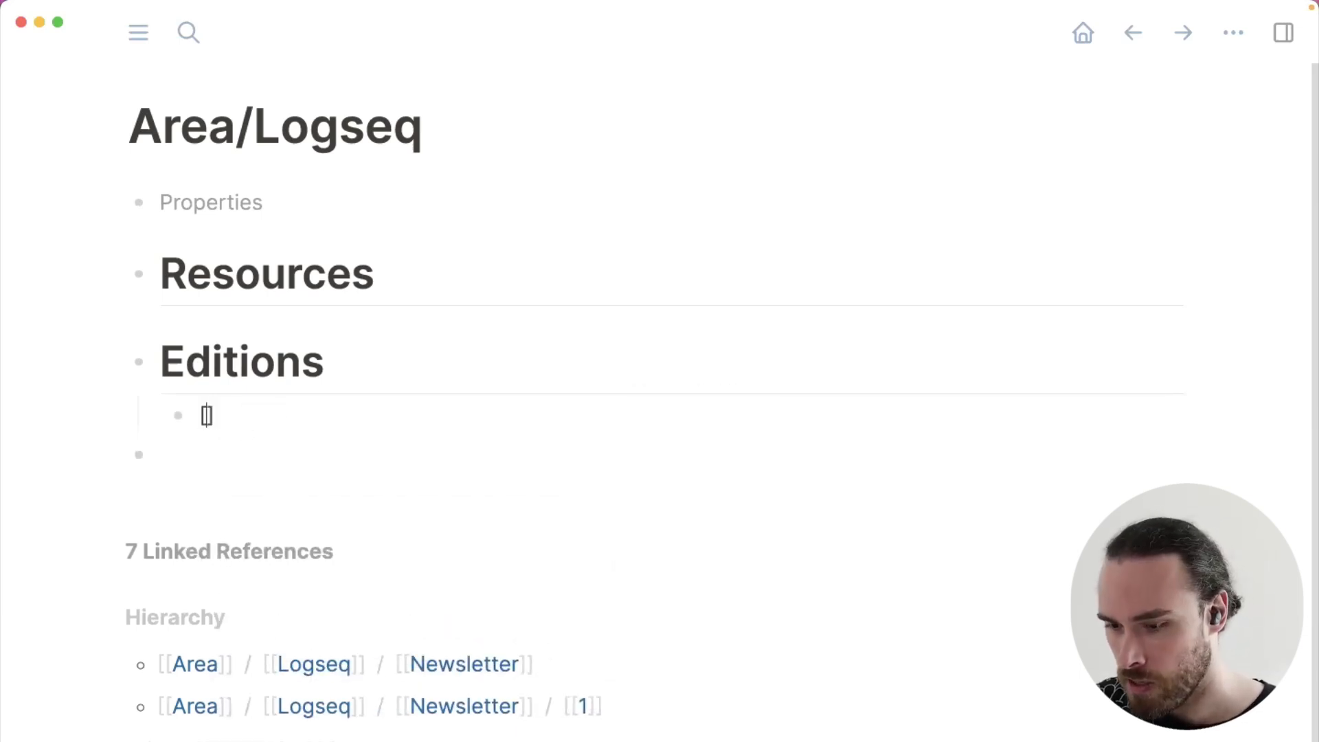
pyautogui.press('Return')
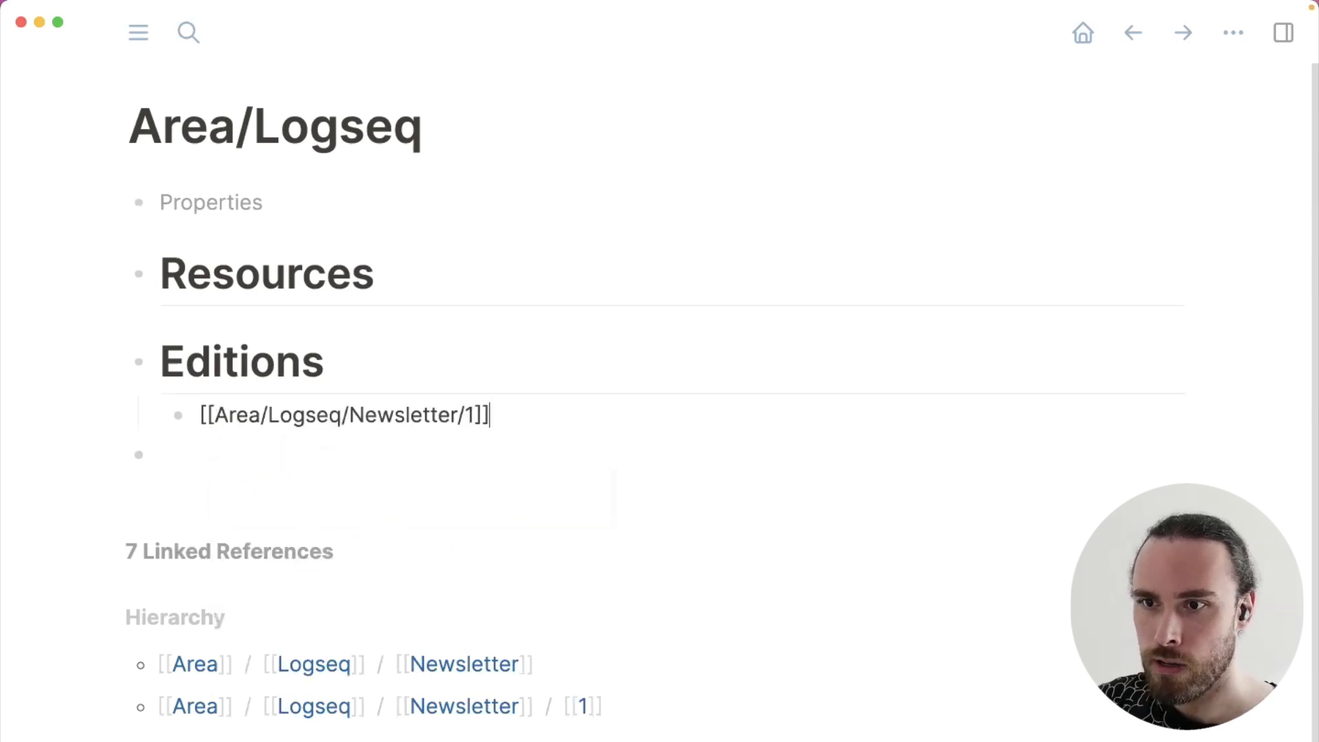
pyautogui.click(292, 457)
pyautogui.press('BackSpace')
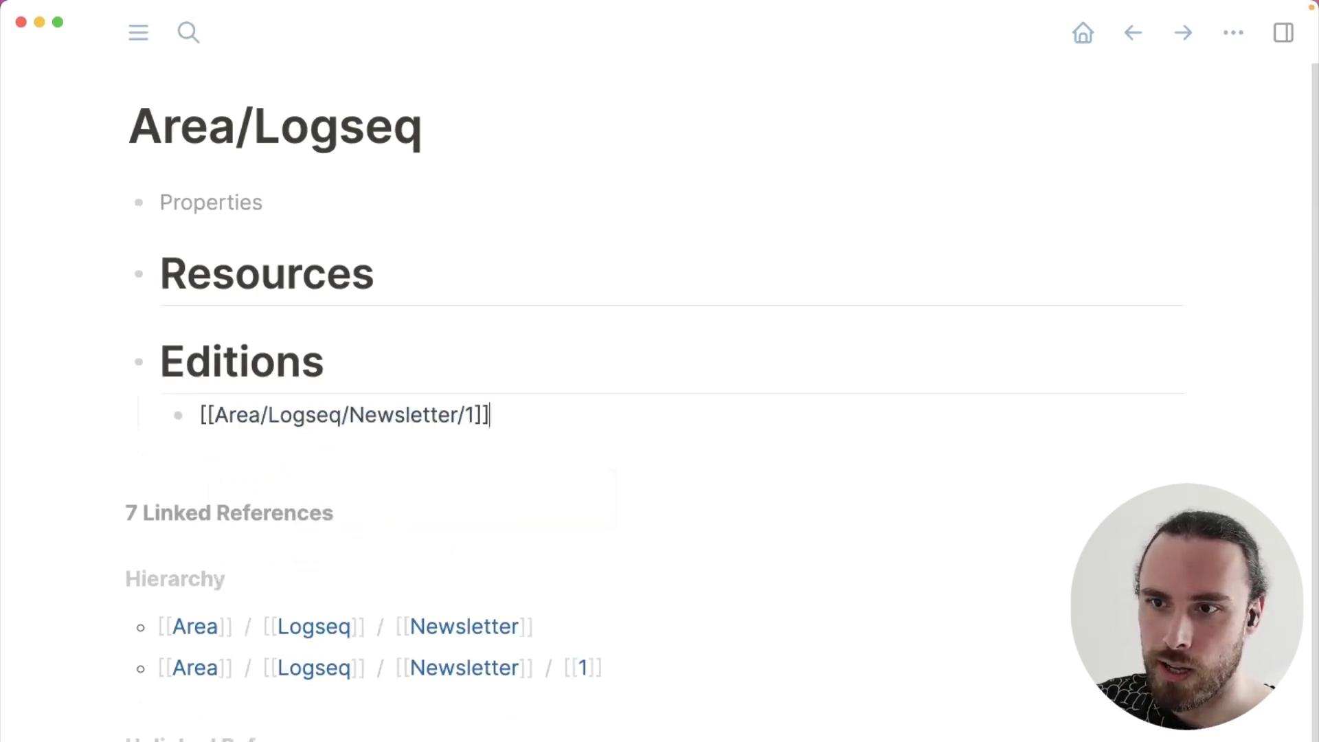
pyautogui.click(57, 374)
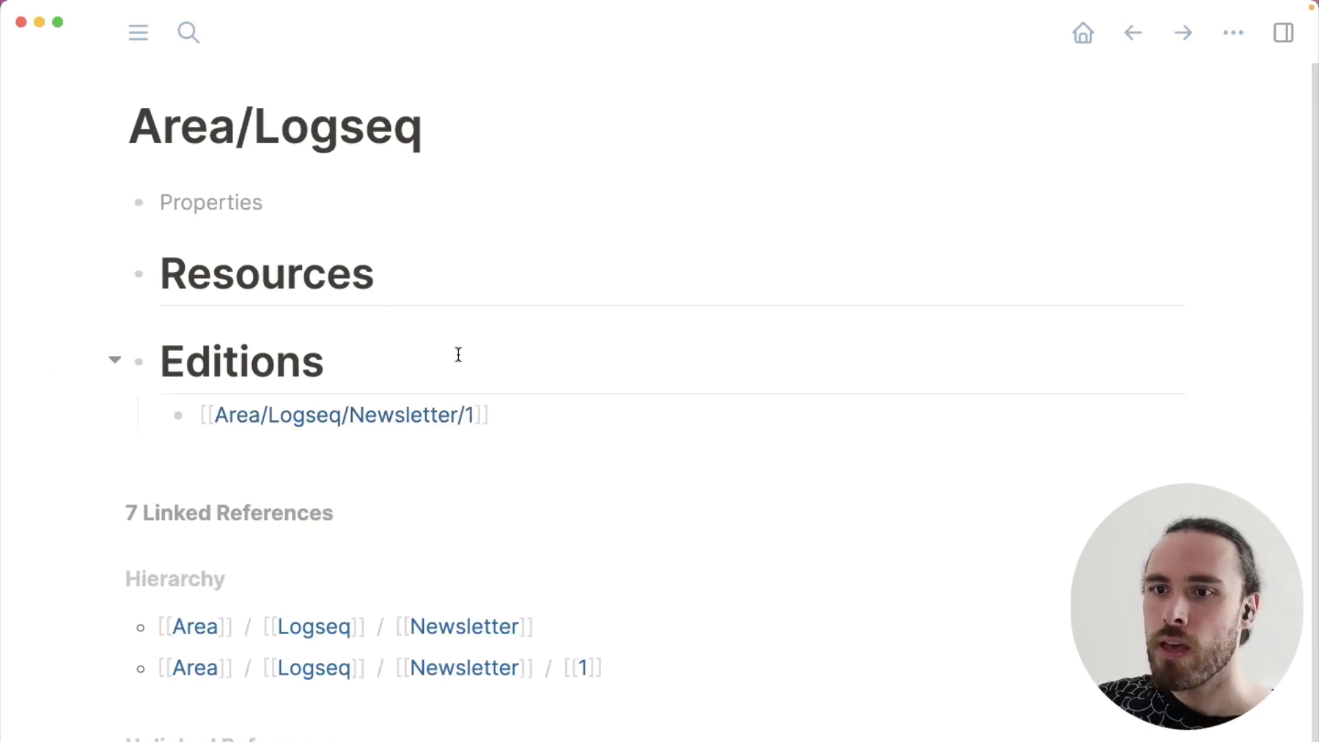
pyautogui.click(115, 362)
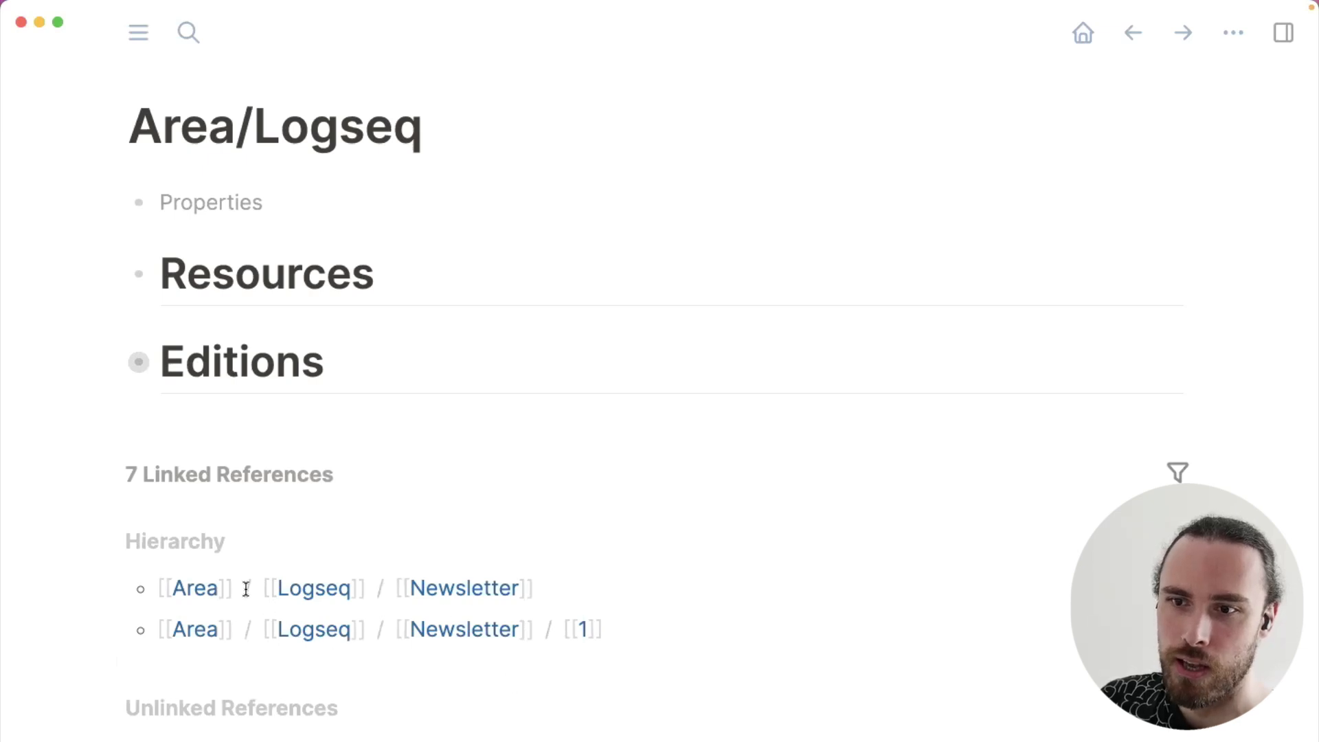
# Insert an empty query as a nested block under the Resources heading
pyautogui.click(494, 296)
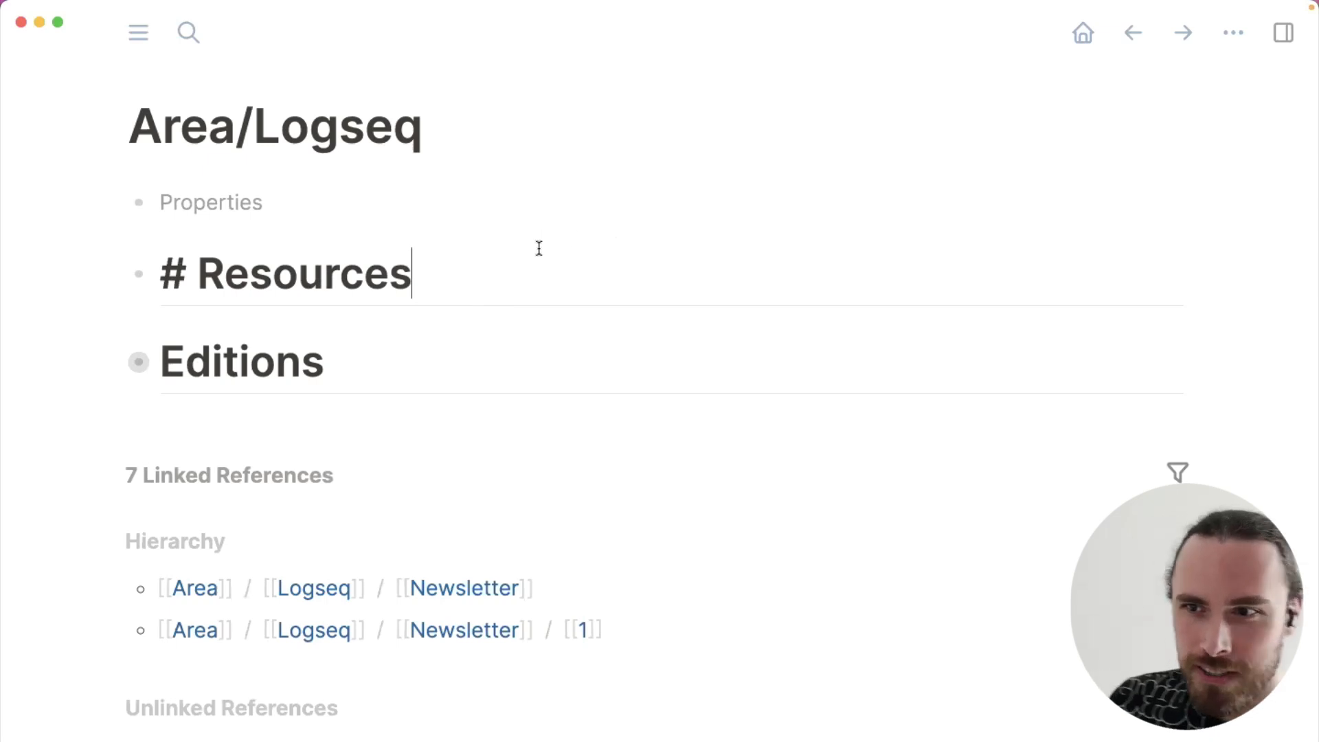
pyautogui.press('Return')
pyautogui.press('Tab')
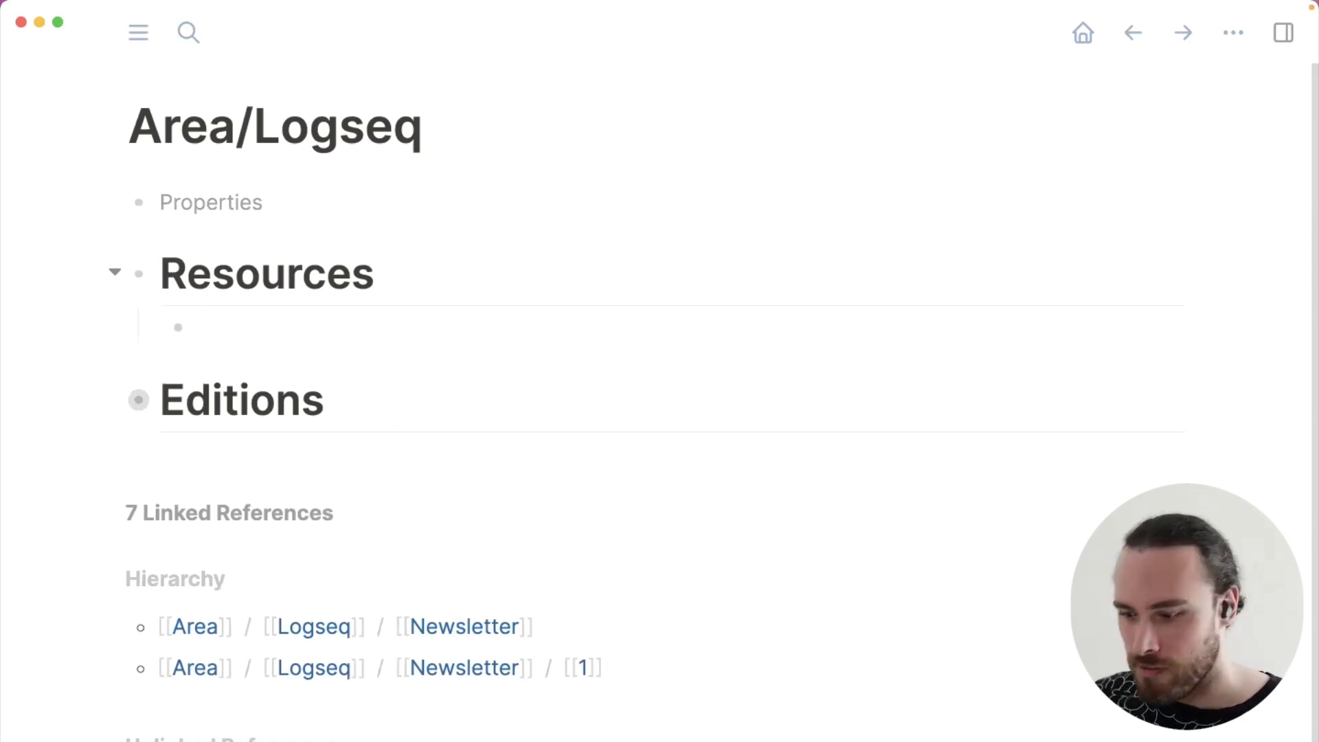
pyautogui.write('/query')
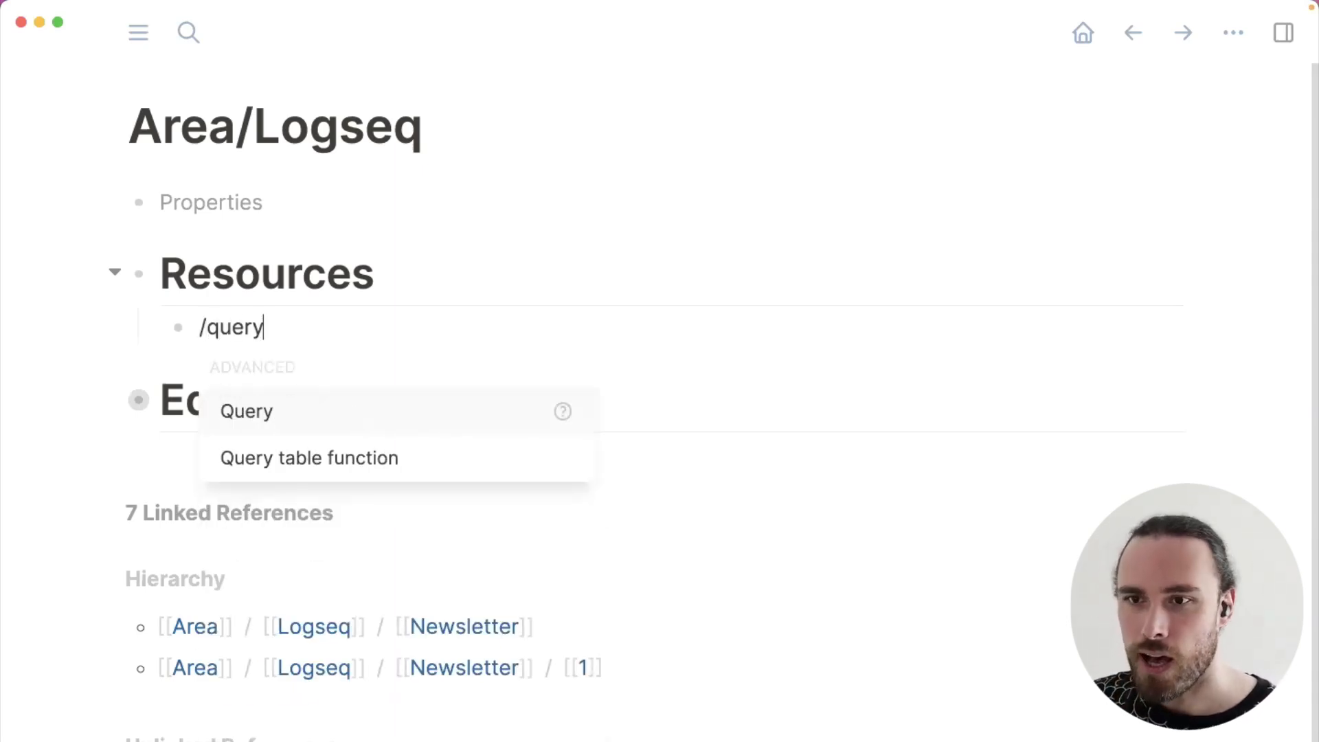
pyautogui.press('Return')
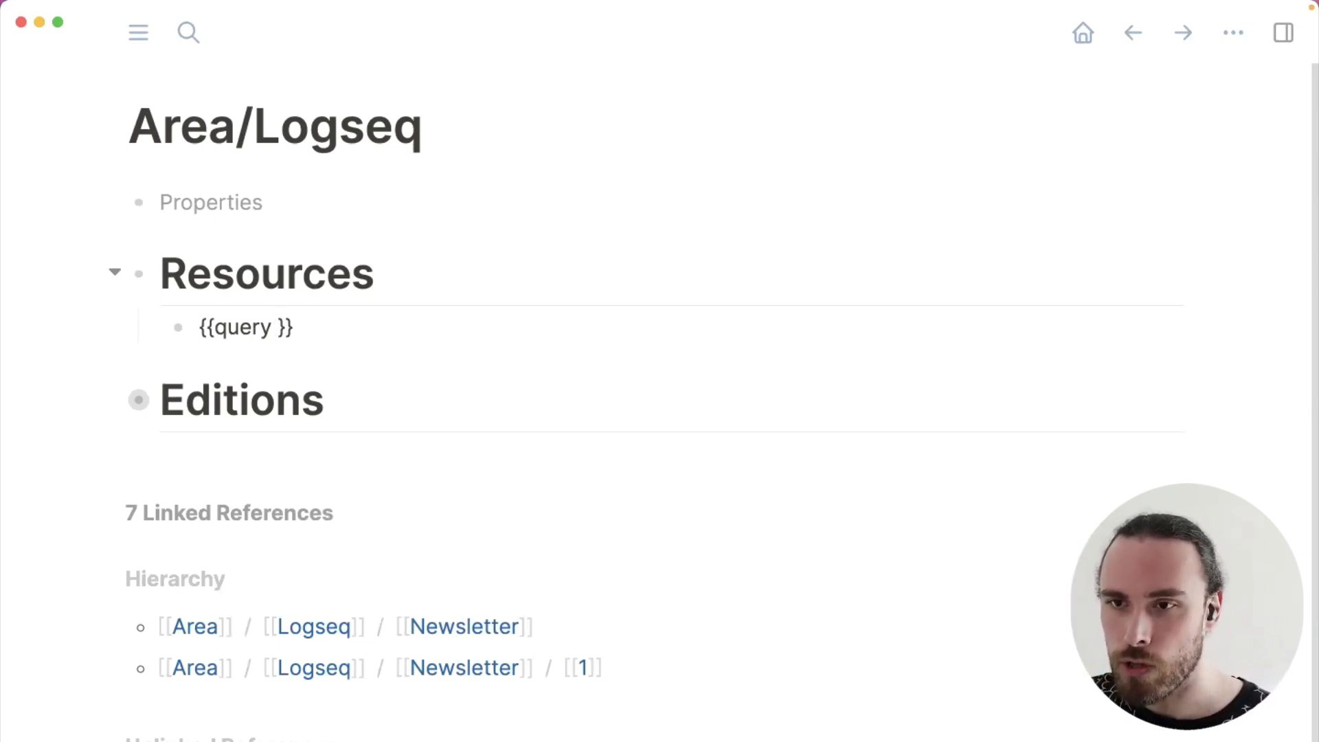
# Give the query an "and" condition with the page reference [[Area/Logseq]] as its first term
pyautogui.write('(and ')
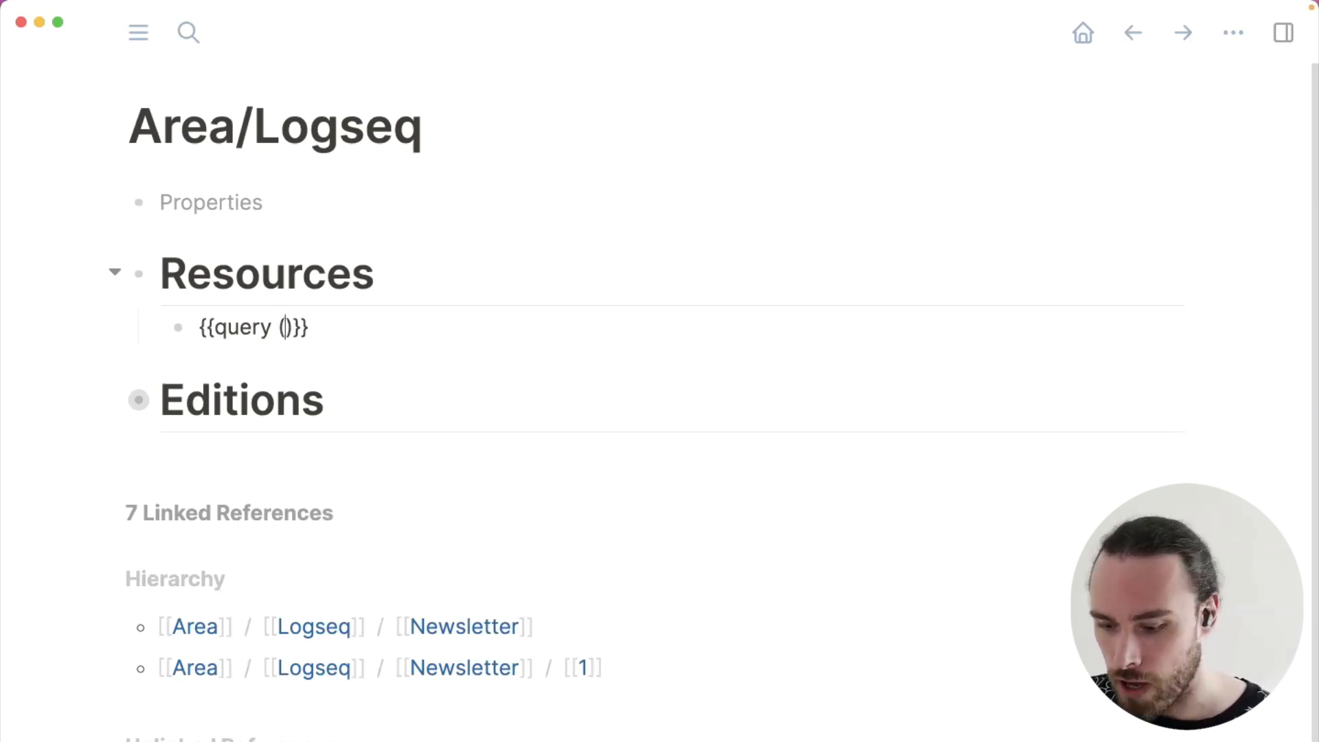
pyautogui.write('[[')
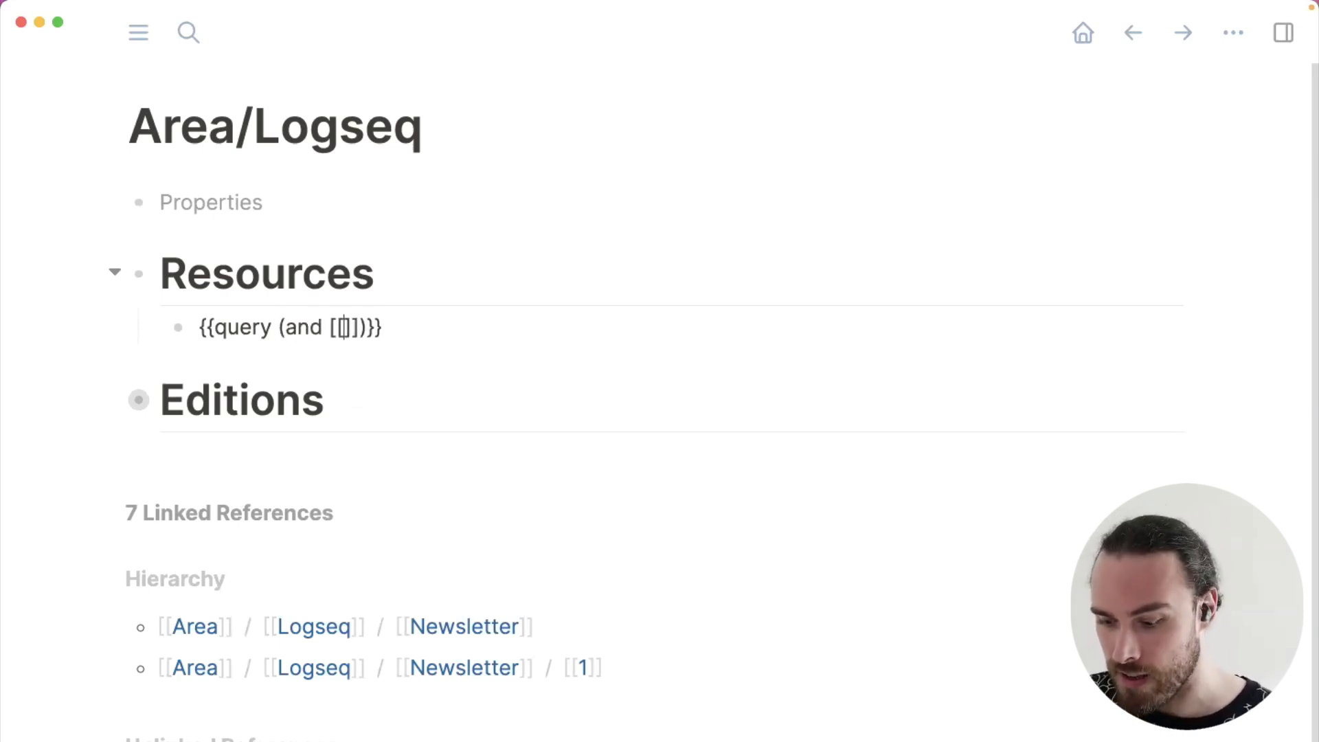
pyautogui.write('area/')
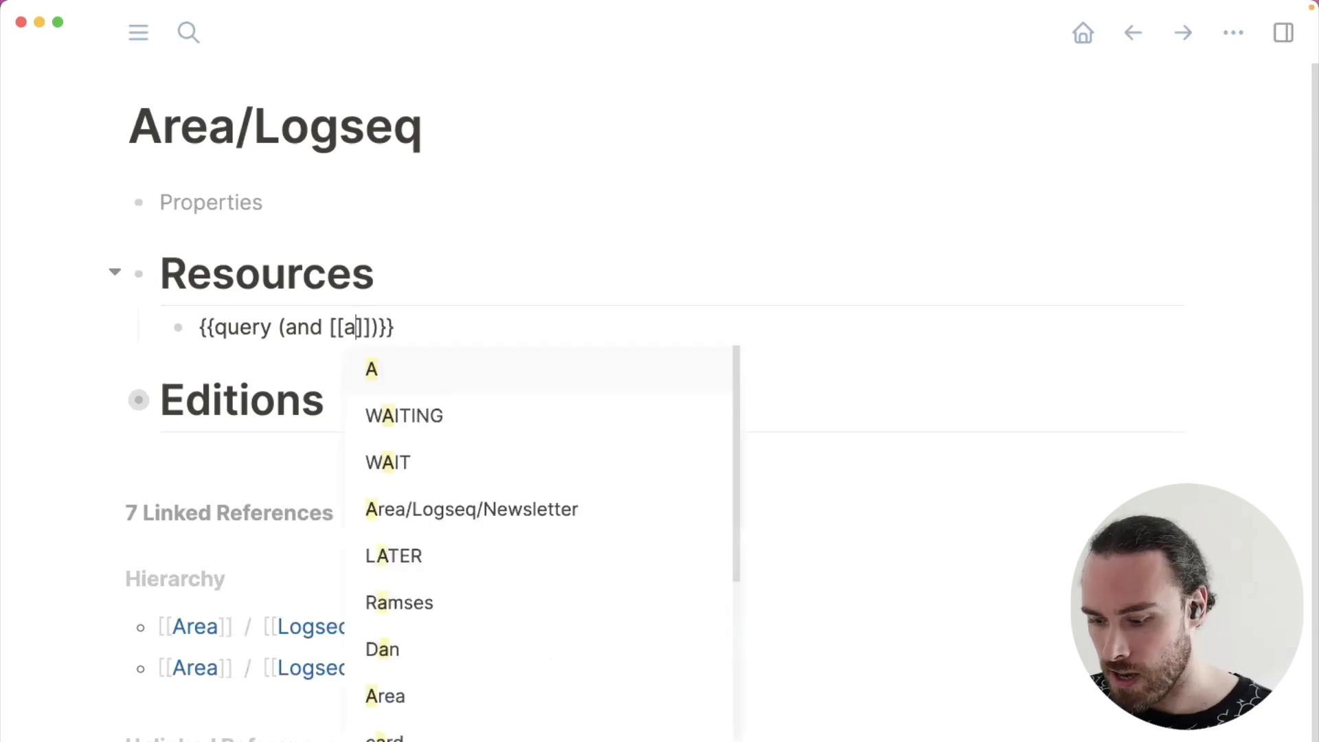
pyautogui.press('BackSpace')
pyautogui.press('BackSpace')
pyautogui.press('BackSpace')
pyautogui.press('BackSpace')
pyautogui.press('BackSpace')
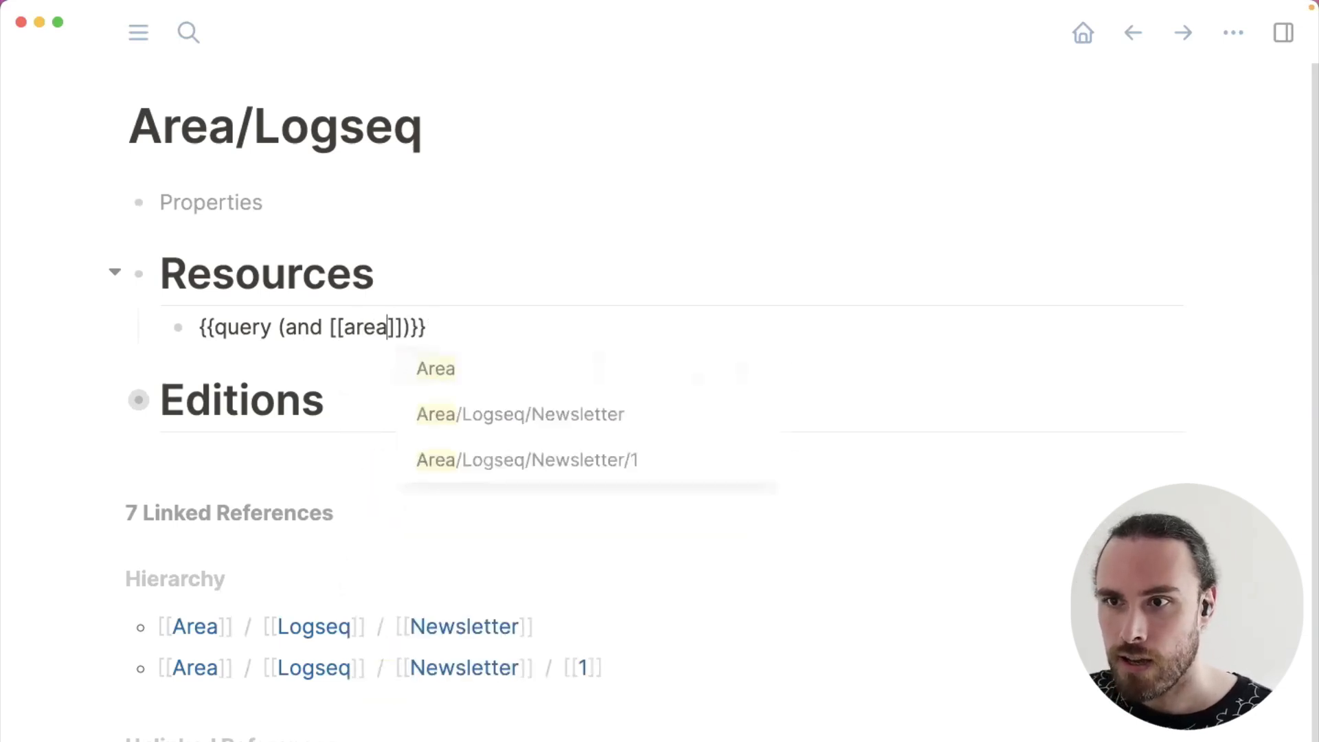
pyautogui.write('Area/')
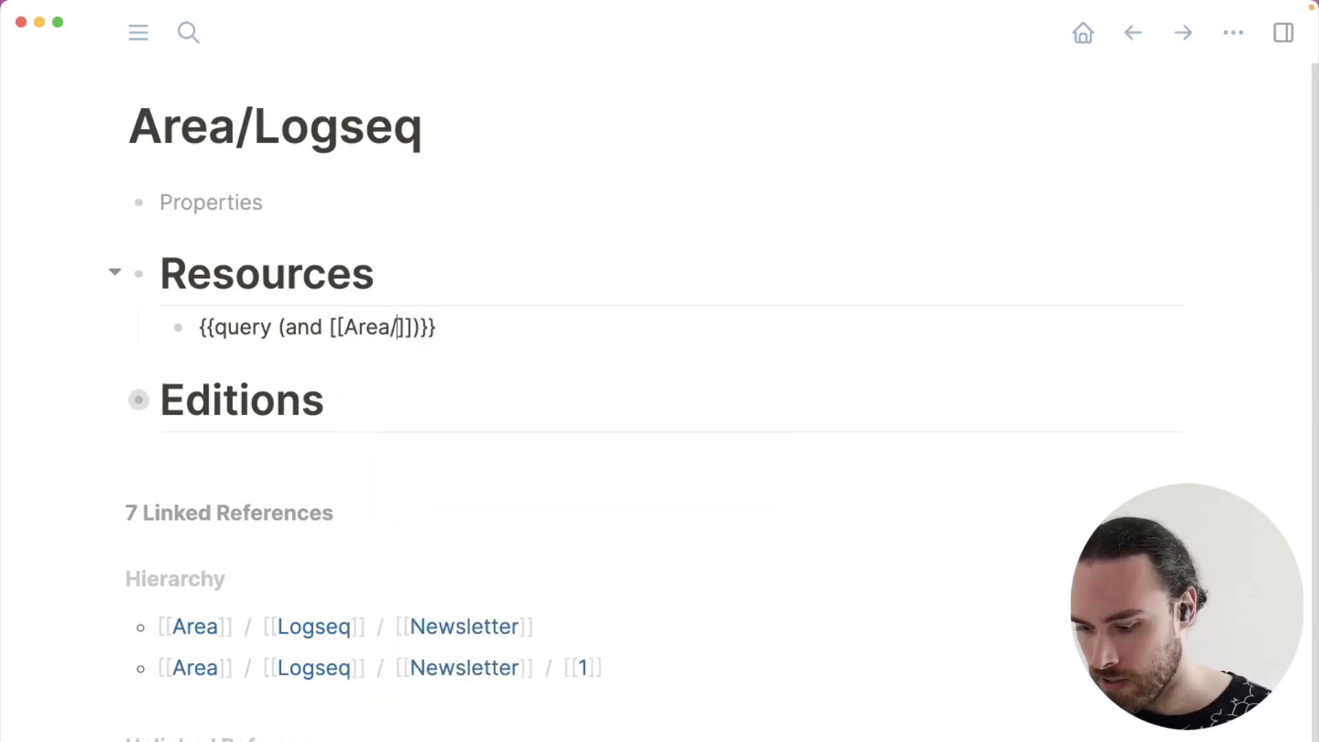
pyautogui.press('Return')
pyautogui.write('/Logseq')
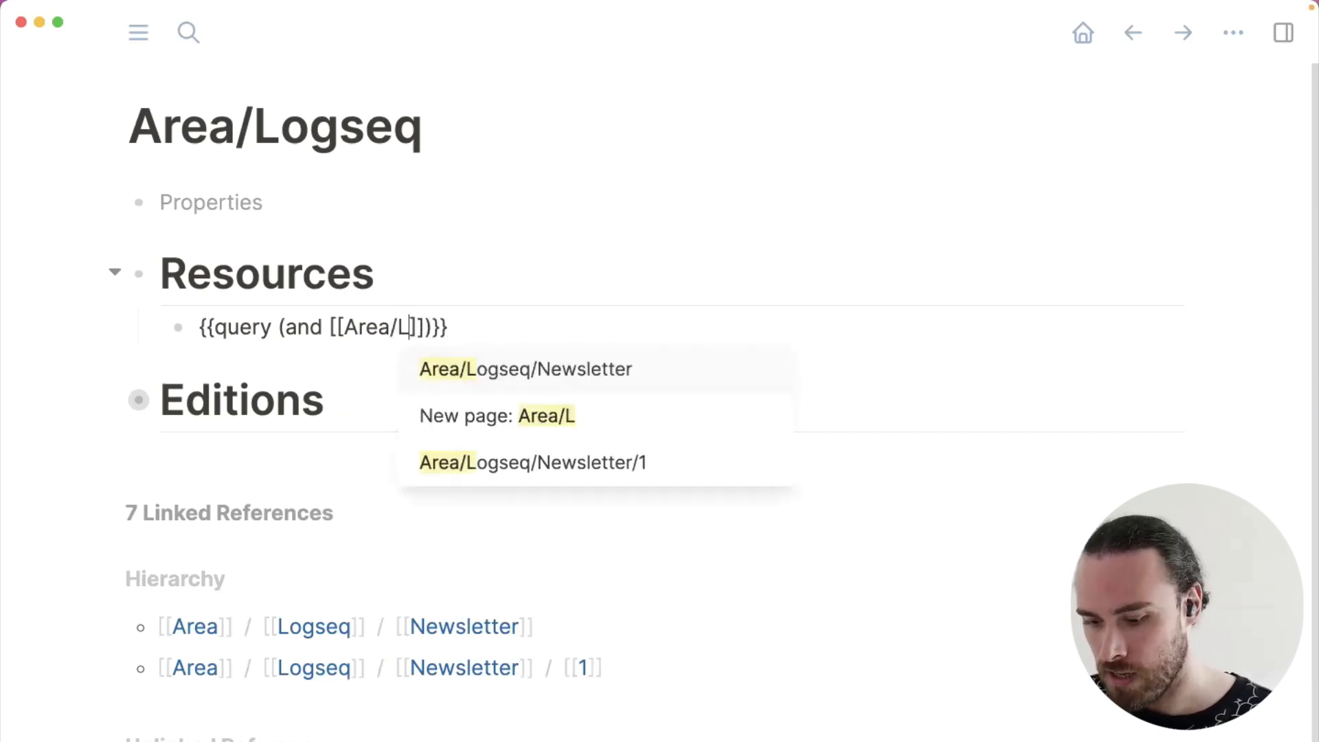
pyautogui.press('Escape')
pyautogui.press('Right')
pyautogui.press('Right')
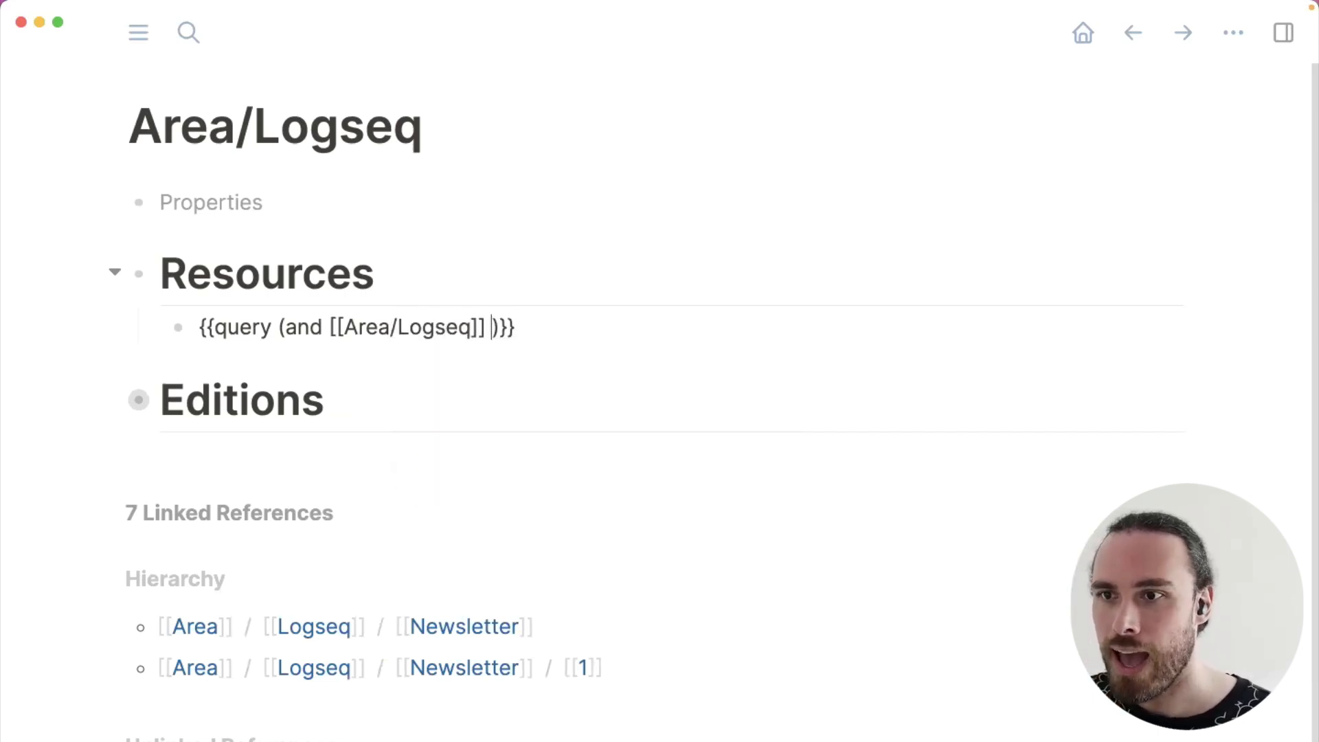
# Add [[Newsletter]] and [[Resource]] as further terms of the "and" condition and run the query
pyautogui.write('[[Ne')
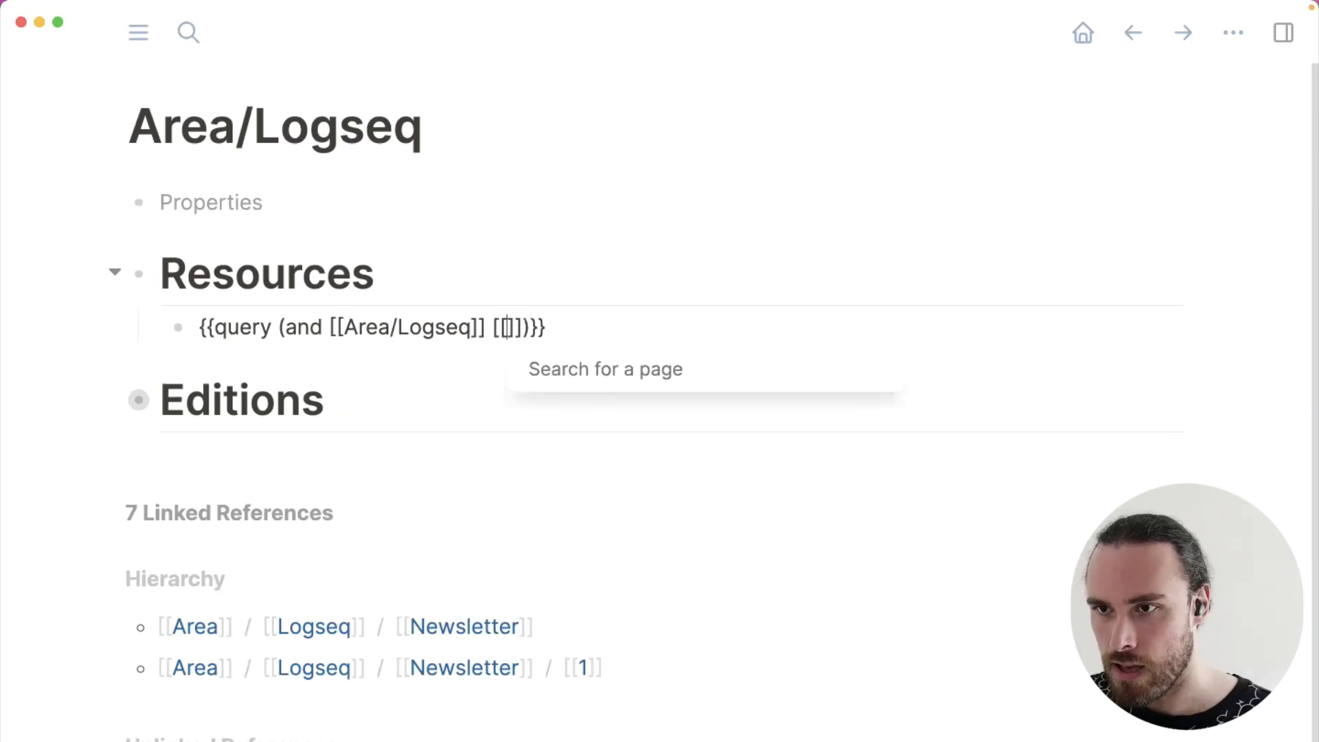
pyautogui.write('ws')
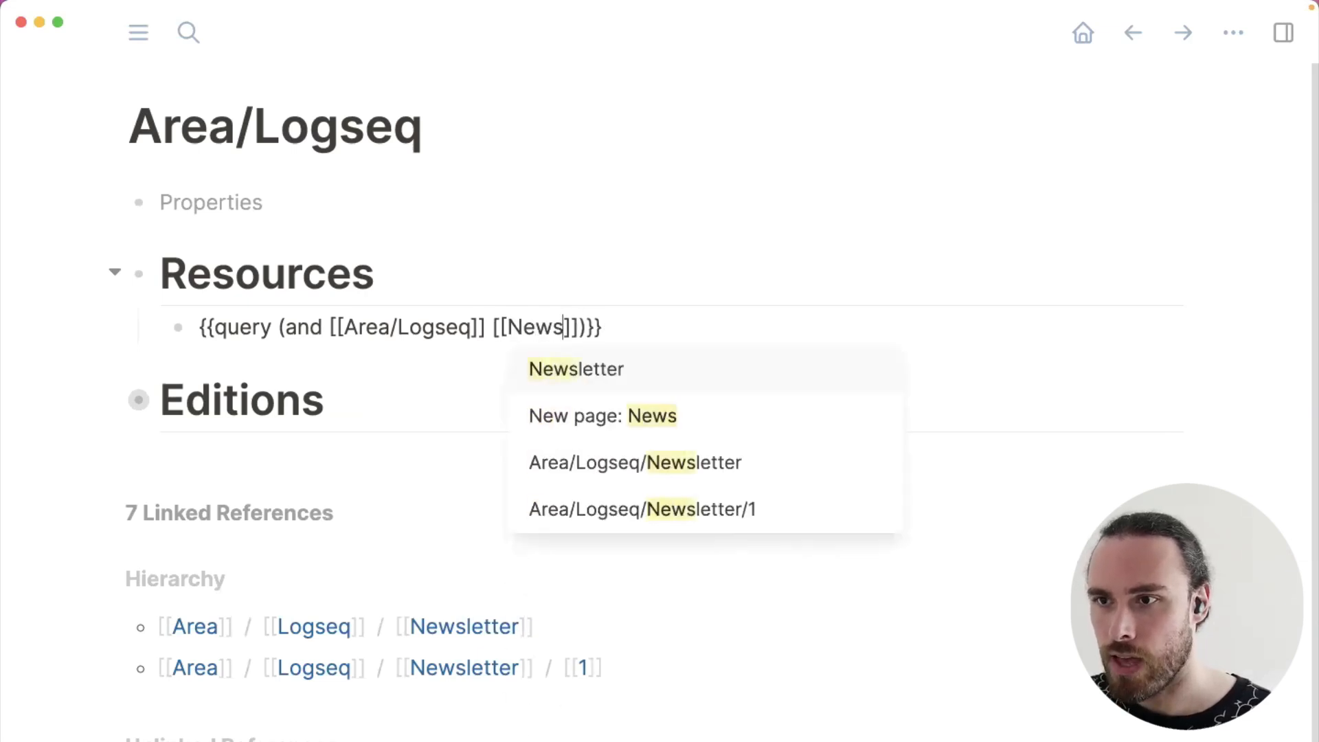
pyautogui.press('Return')
pyautogui.write('[[')
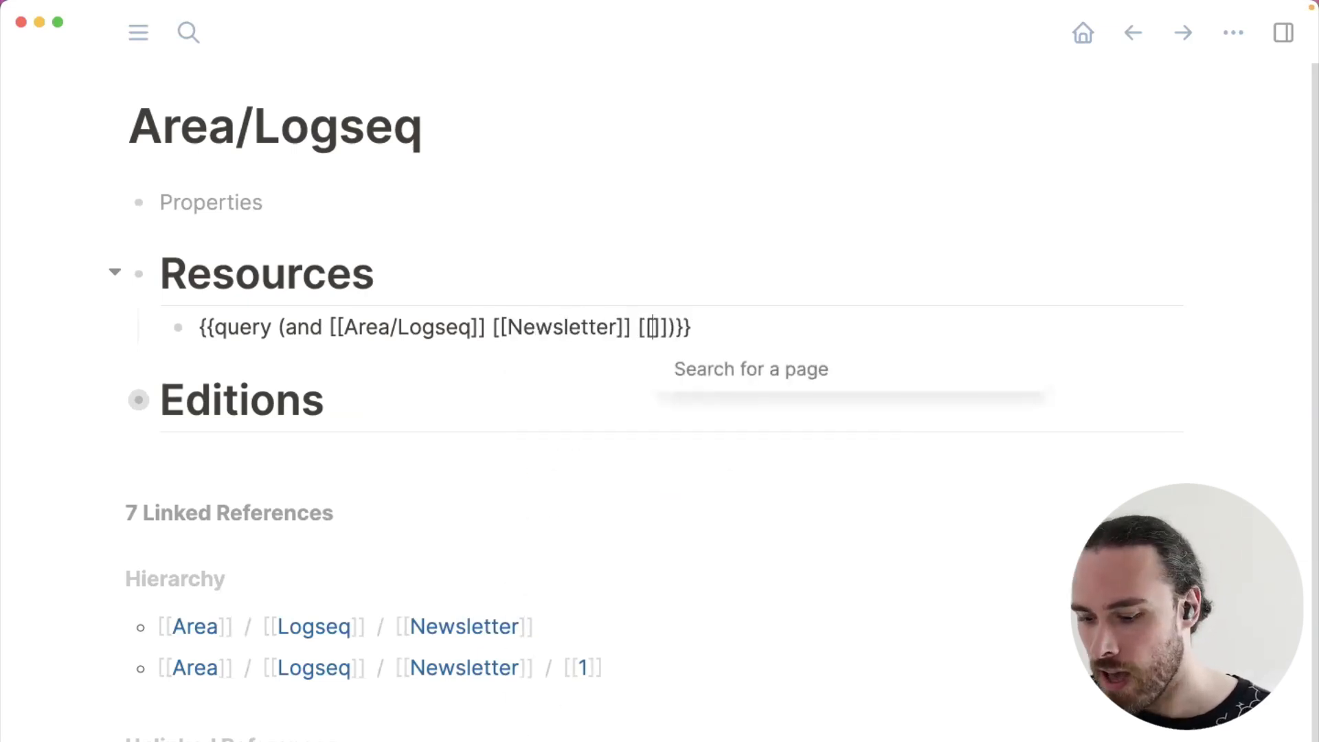
pyautogui.write('Re')
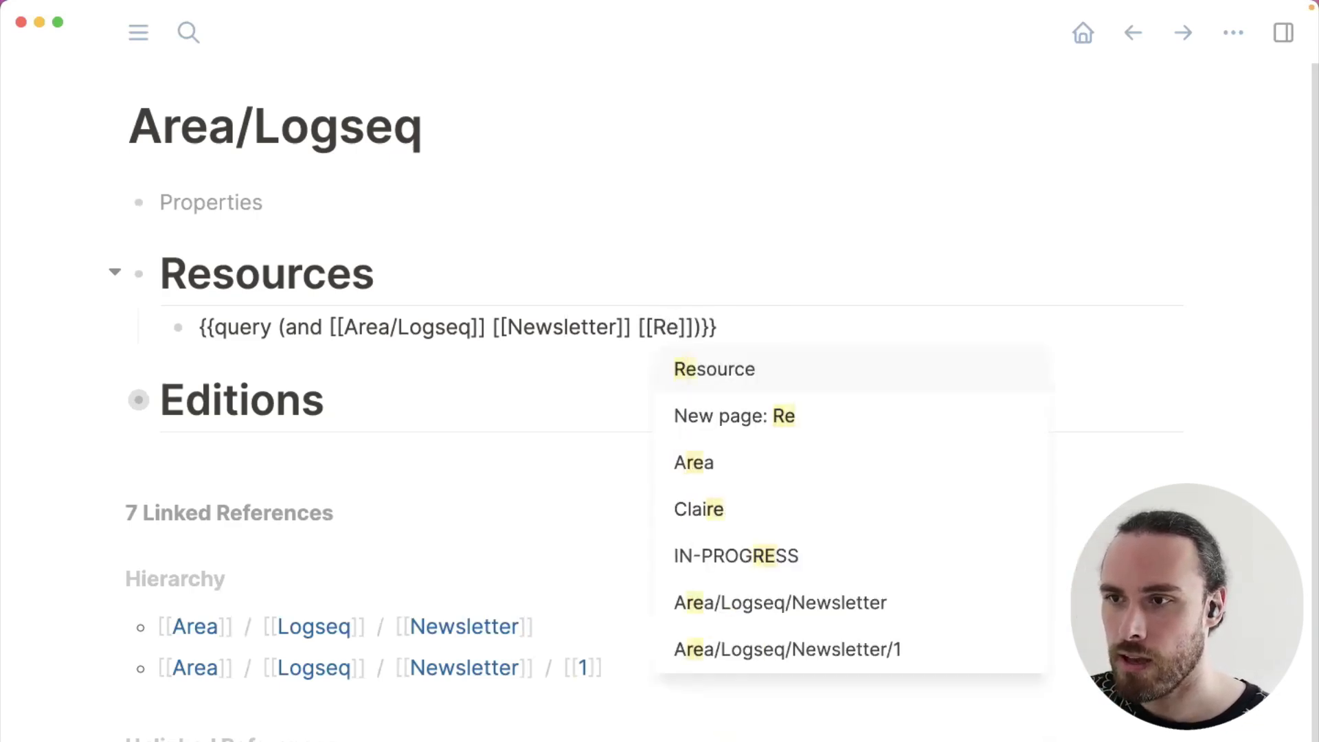
pyautogui.press('Return')
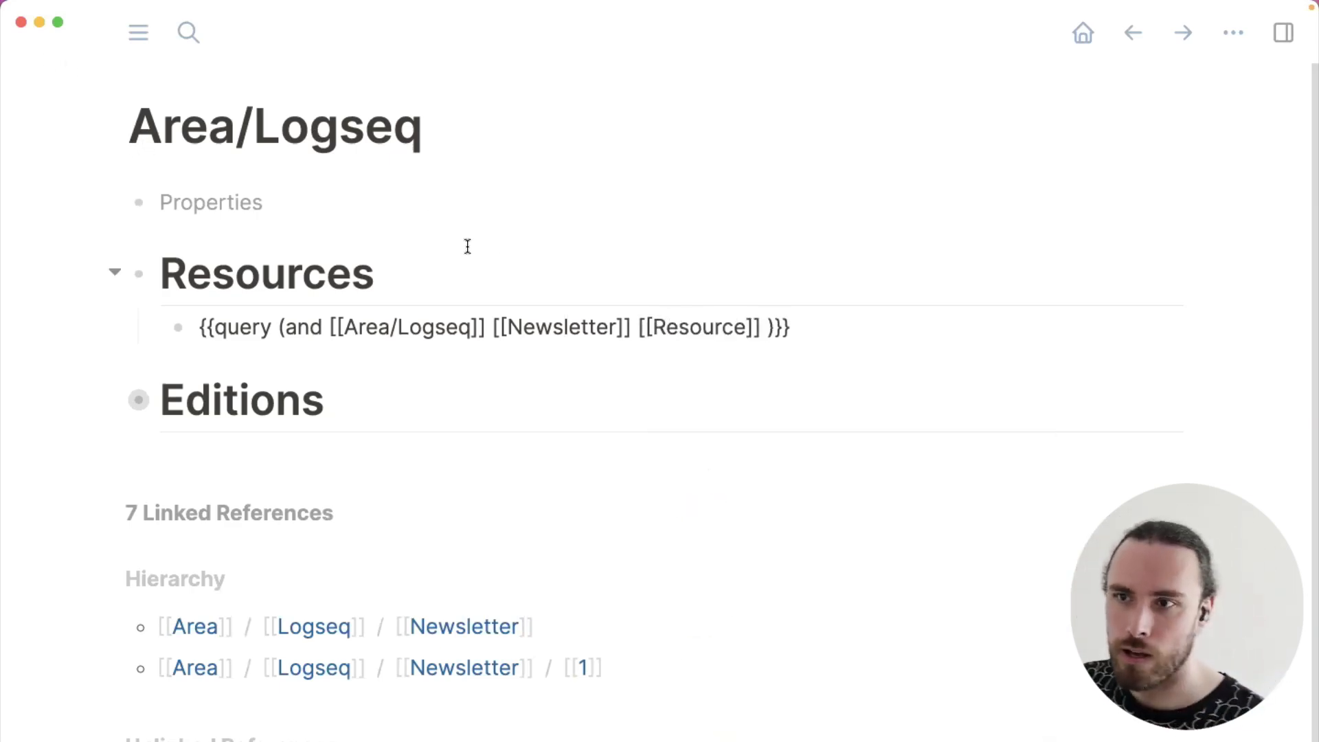
pyautogui.click(48, 300)
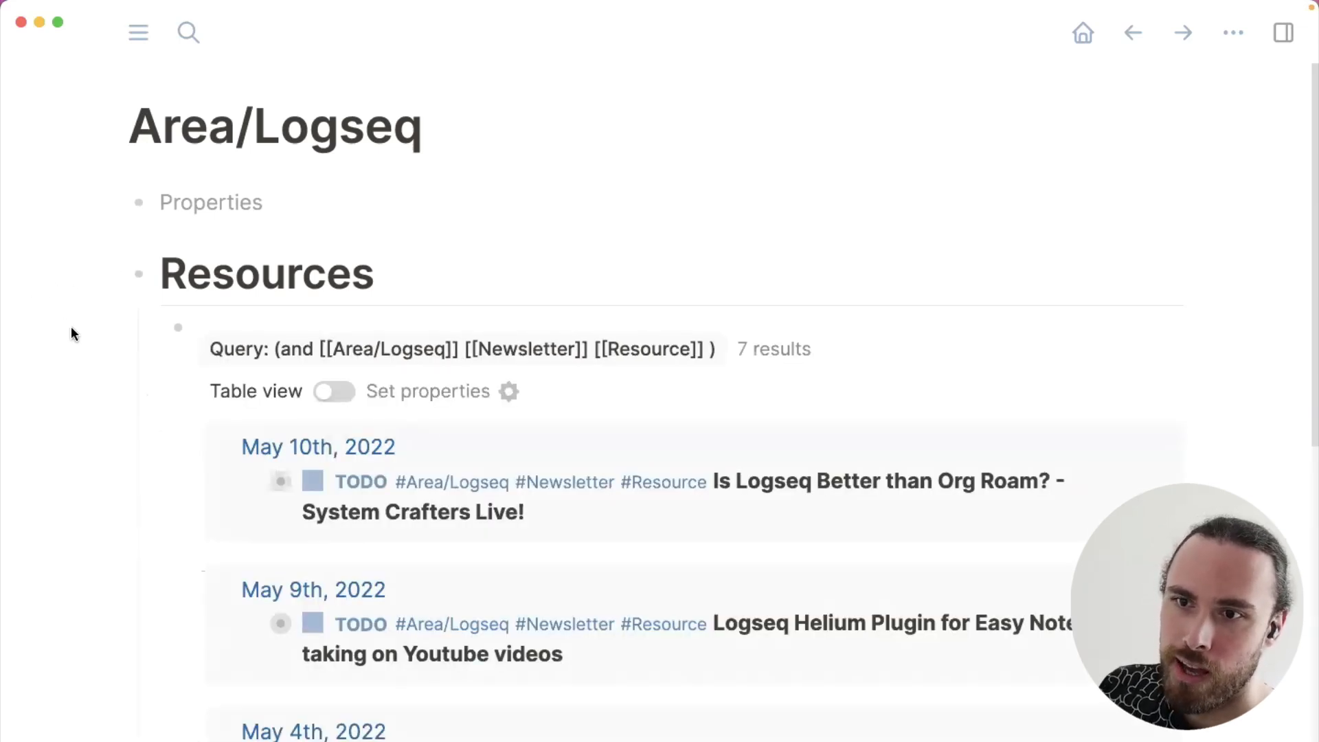
# Mark the May 10th resource in the query results as done and back to TODO, and collapse the result list
pyautogui.scroll(-1, 75, 336)
pyautogui.scroll(-3, 75, 332)
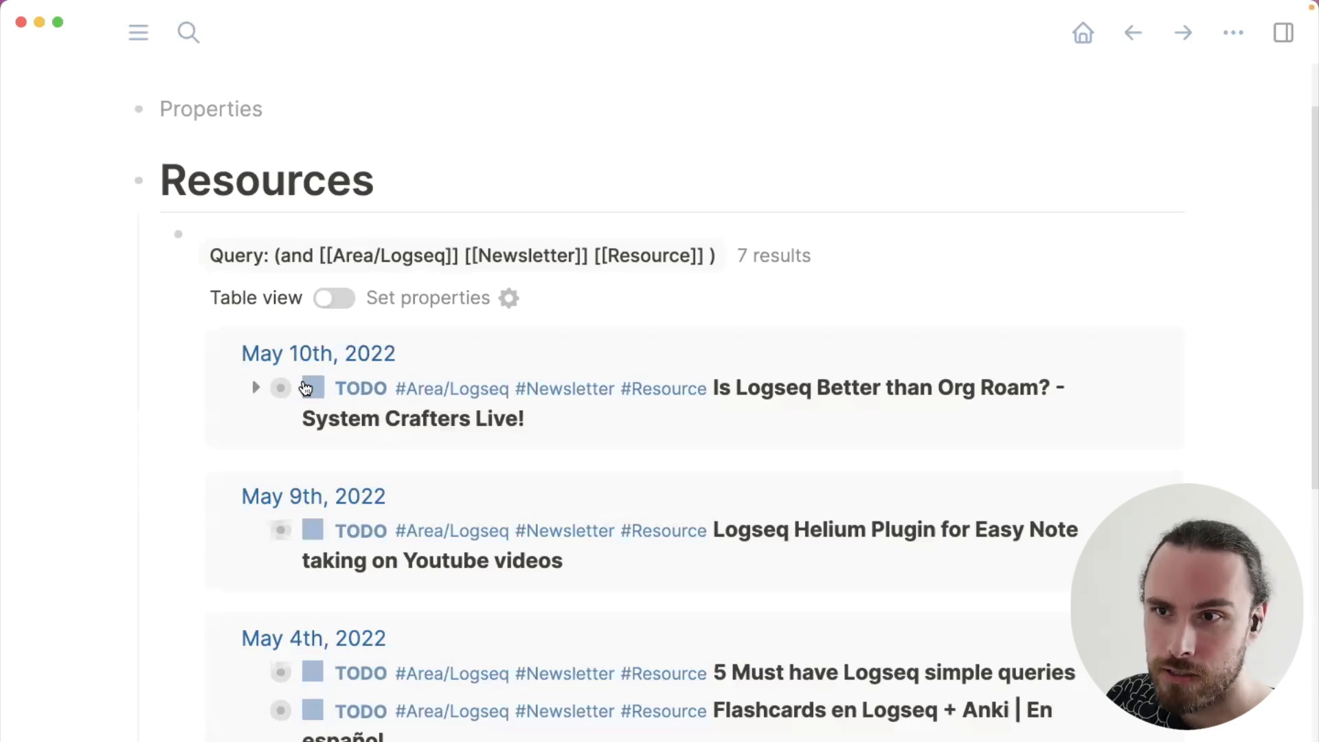
pyautogui.moveTo(452, 267)
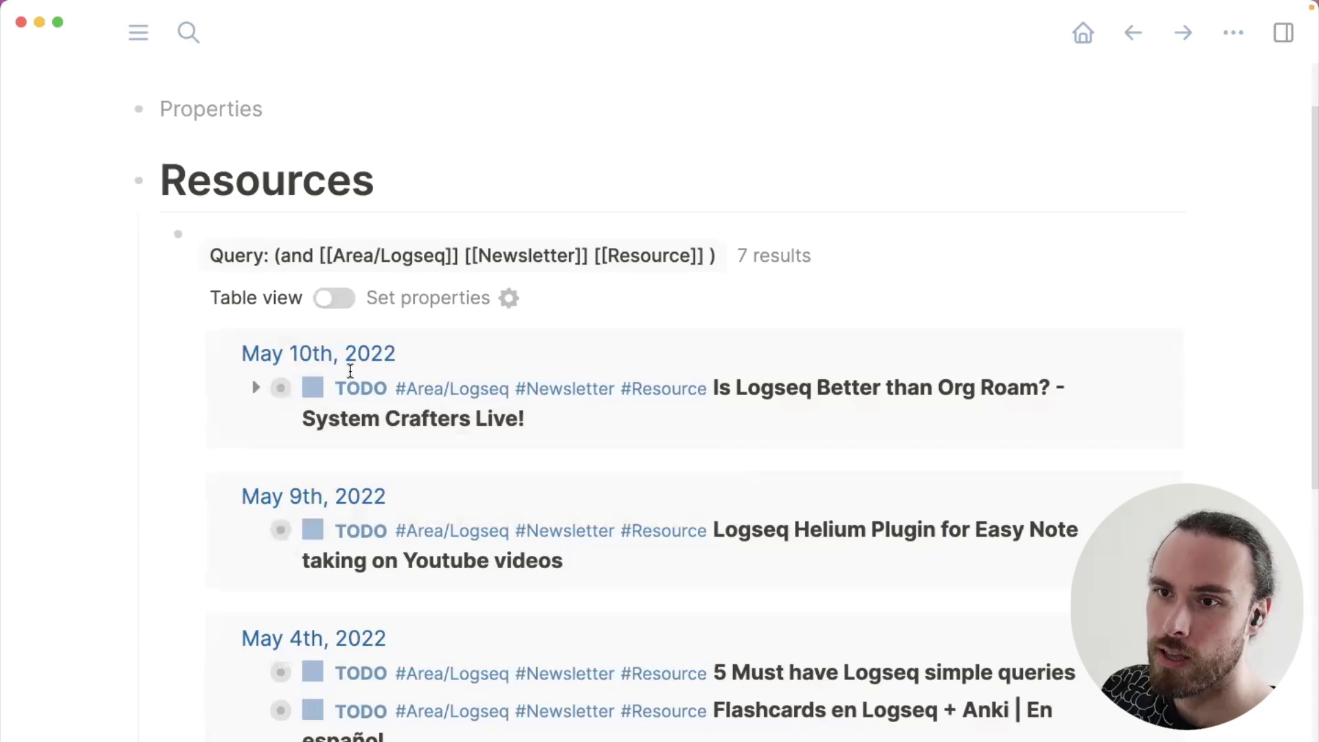
pyautogui.scroll(-1, 156, 340)
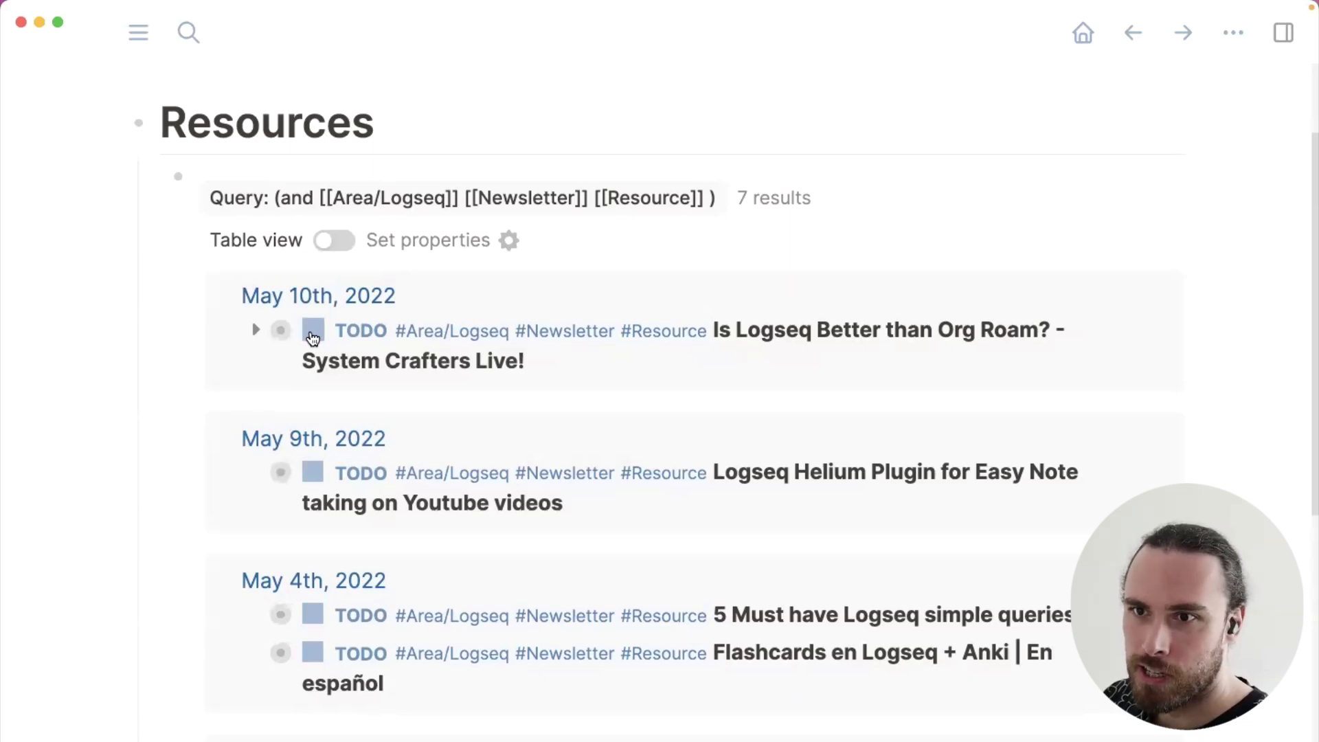
pyautogui.click(313, 331)
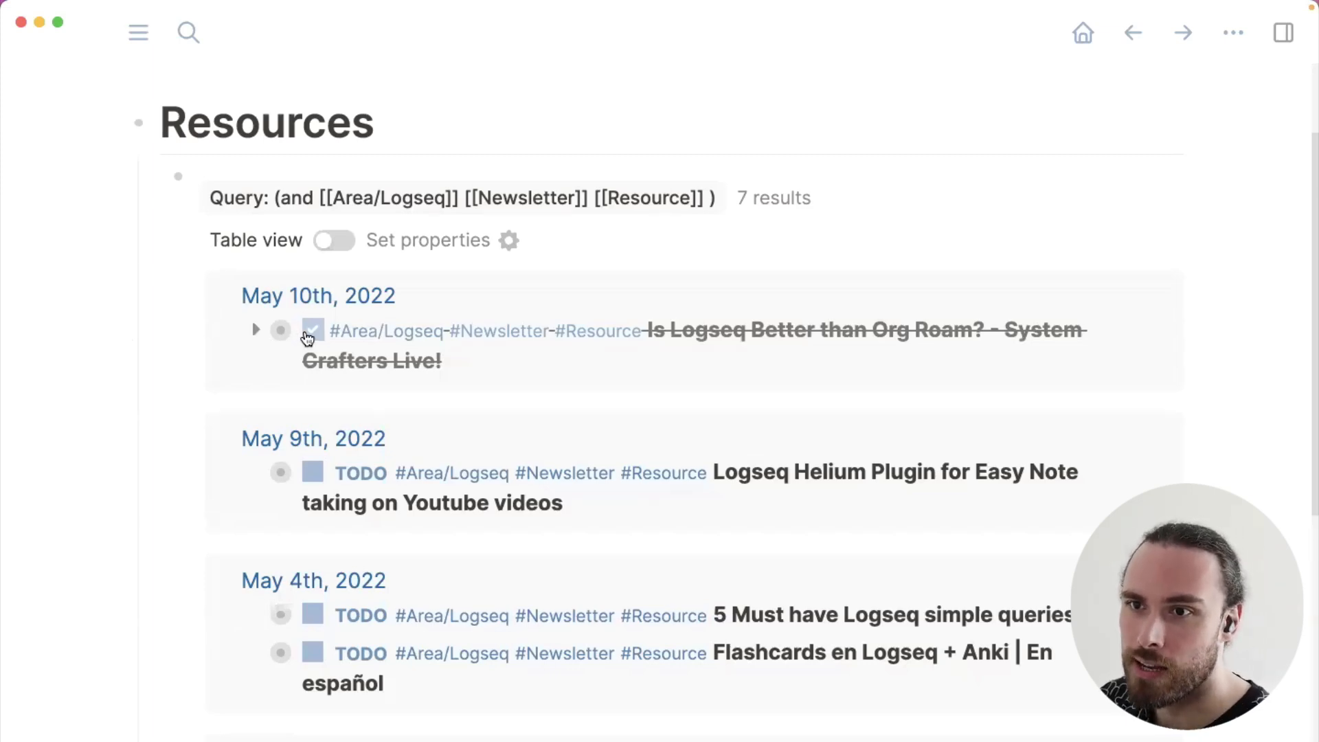
pyautogui.click(313, 330)
pyautogui.click(841, 215)
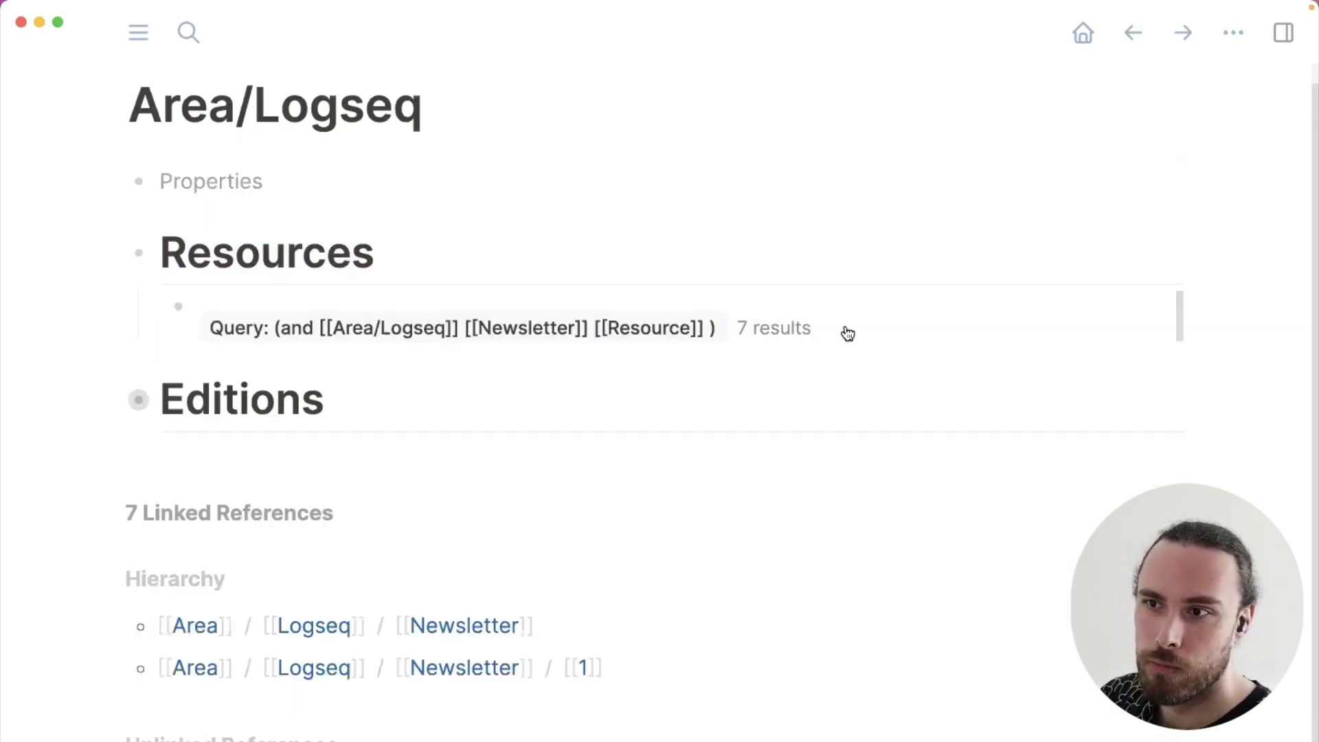
# Add the task filter (todo todo) as a further term of the Resources query's "and" condition and run it
pyautogui.click(843, 292)
pyautogui.click(766, 318)
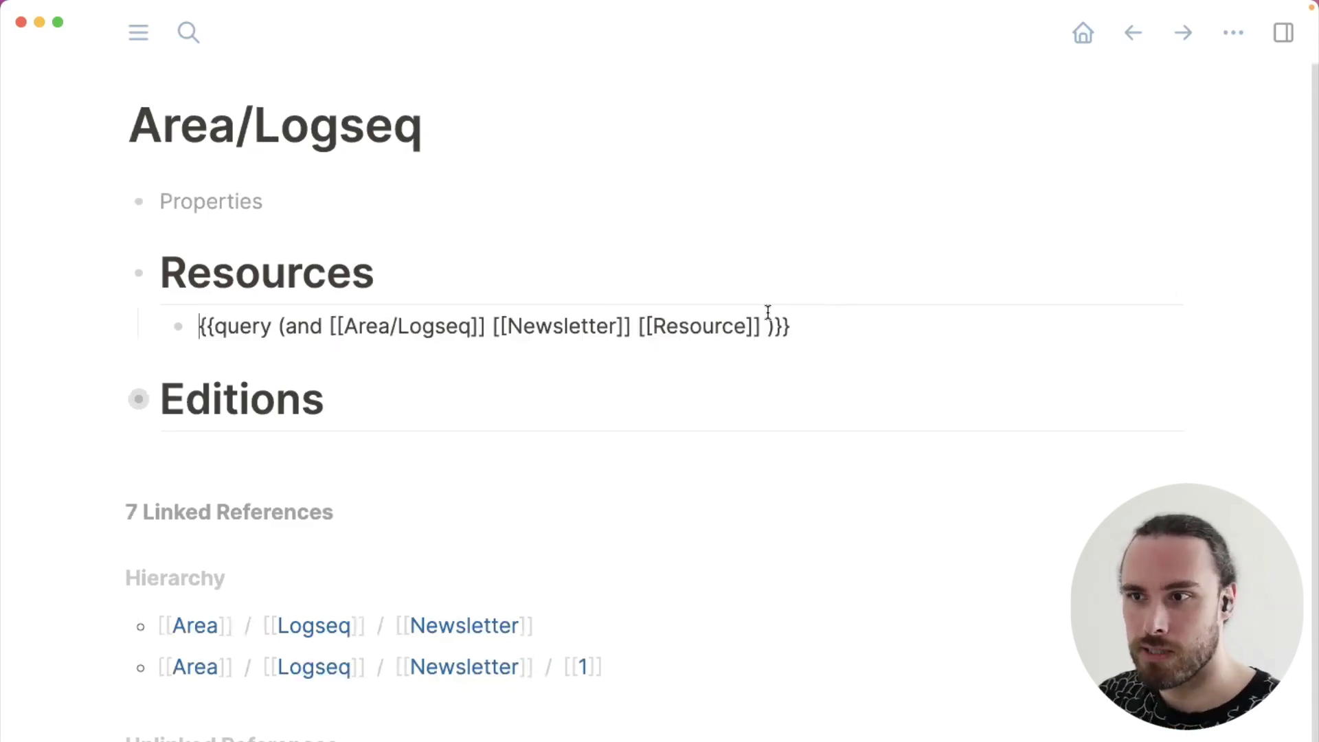
pyautogui.moveTo(1311, 344)
pyautogui.write('(')
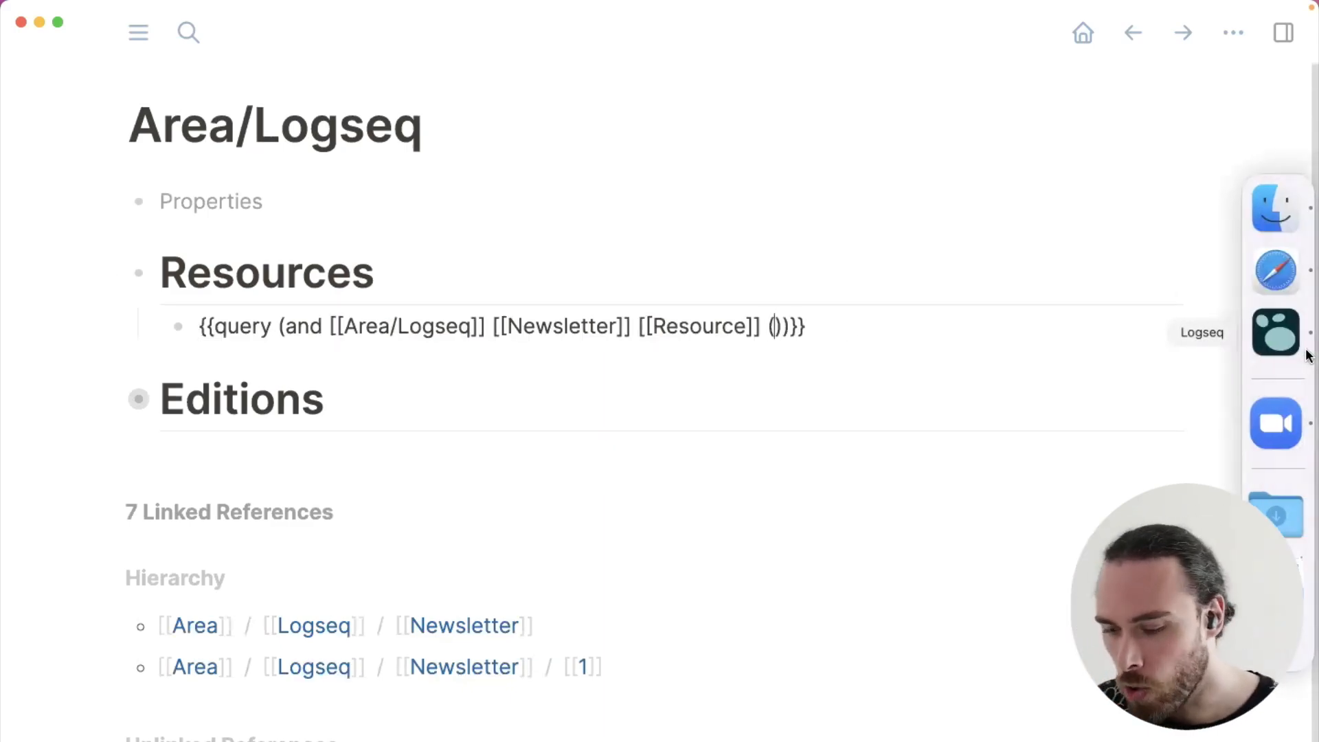
pyautogui.press('Right')
pyautogui.press('Left')
pyautogui.press('Left')
pyautogui.write('todo ')
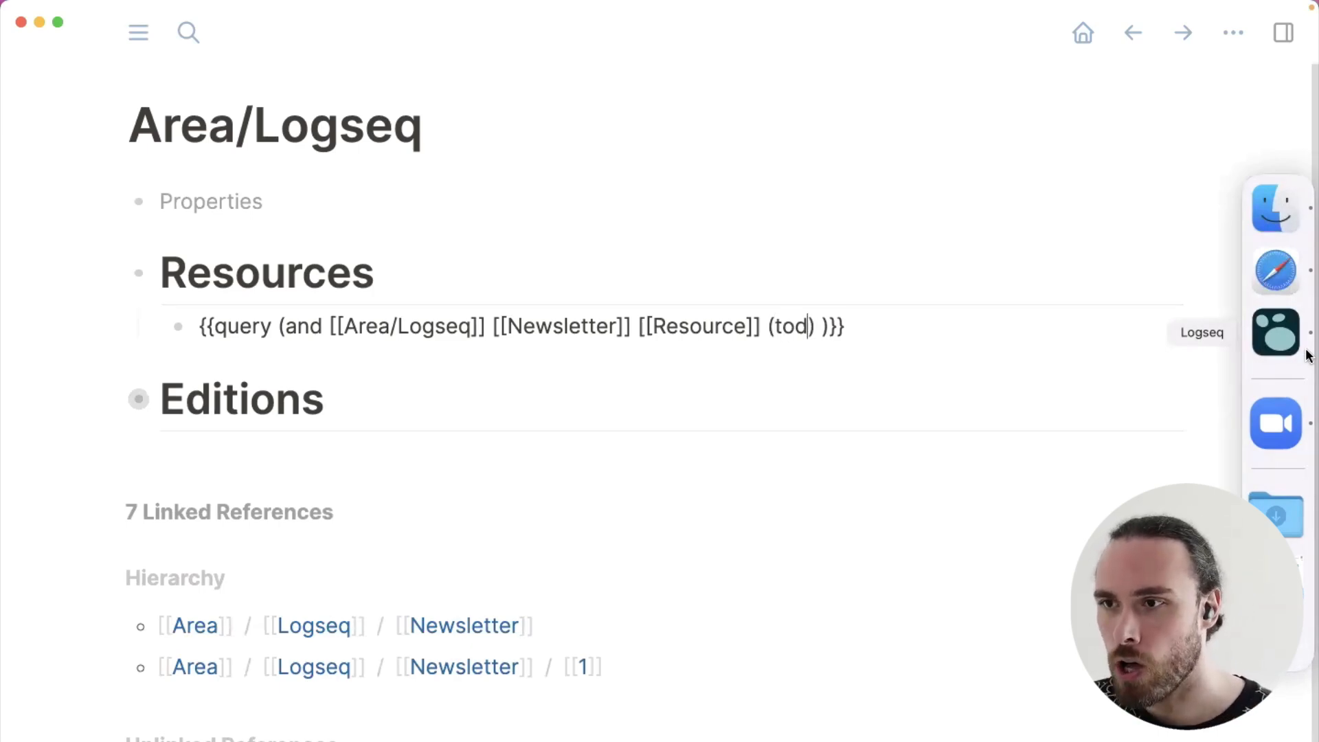
pyautogui.write('todo')
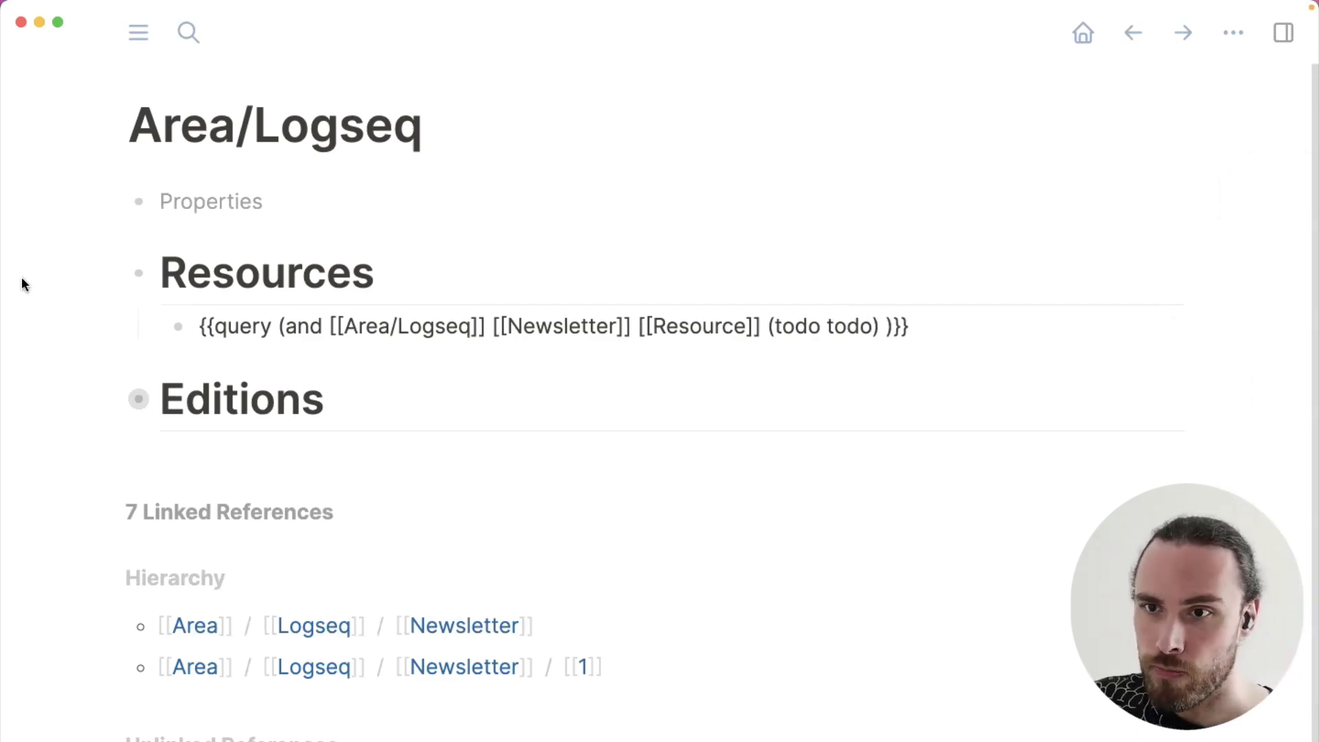
pyautogui.press('Escape')
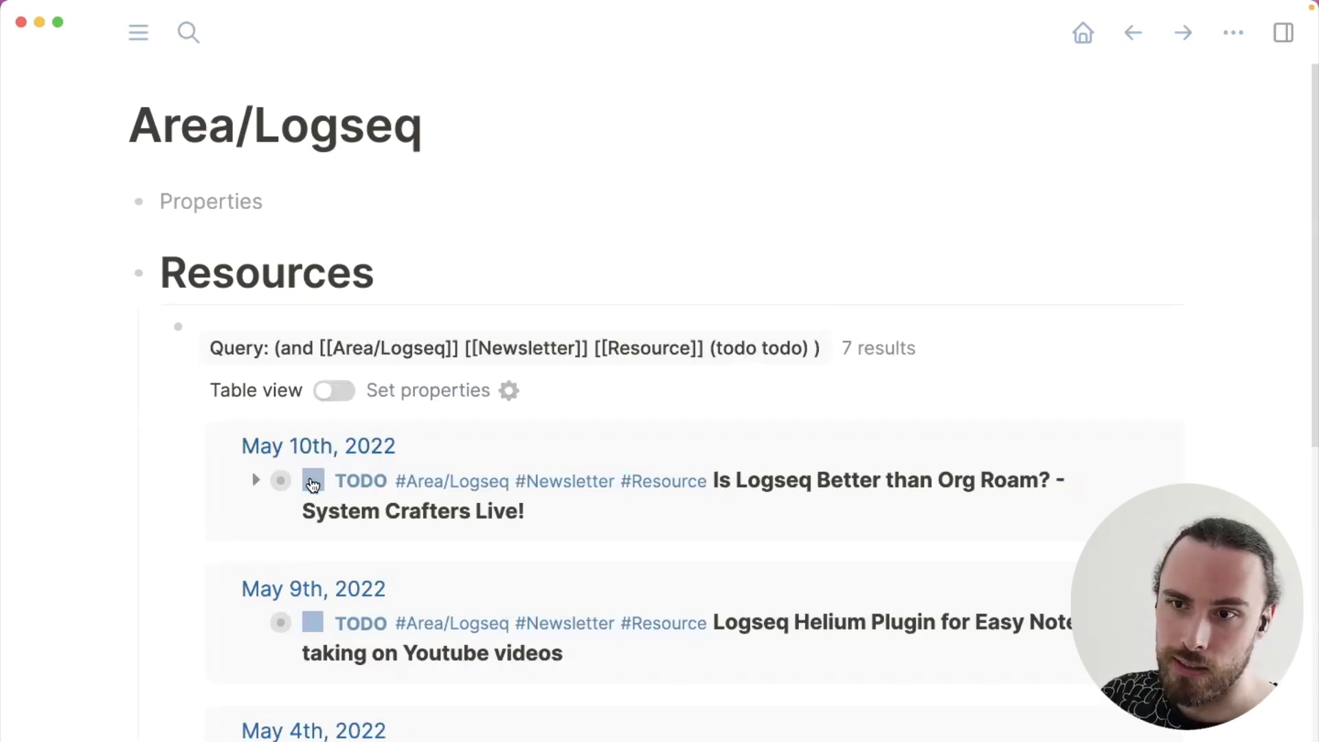
# Mark the May 10th resource as done with the sidebar open, inspect its task marker there, and close the sidebar
pyautogui.press('t')
pyautogui.press('r')
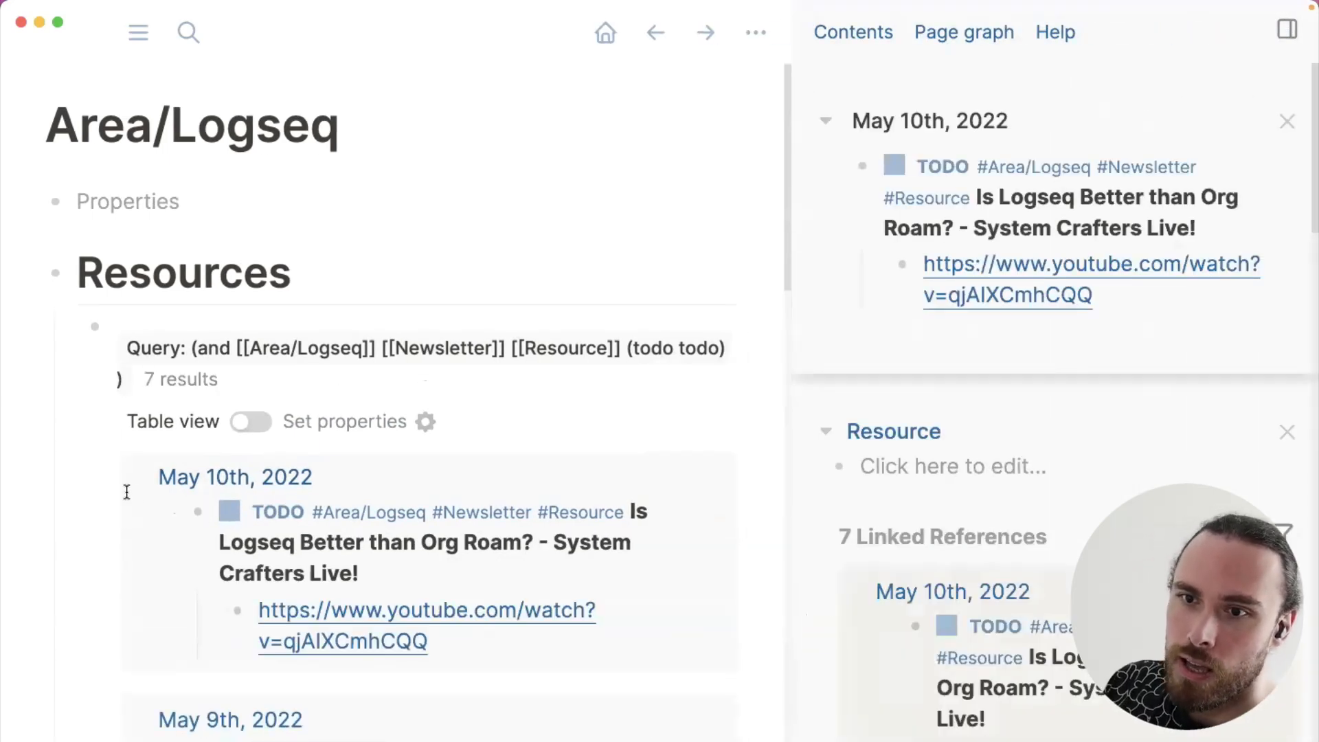
pyautogui.click(232, 510)
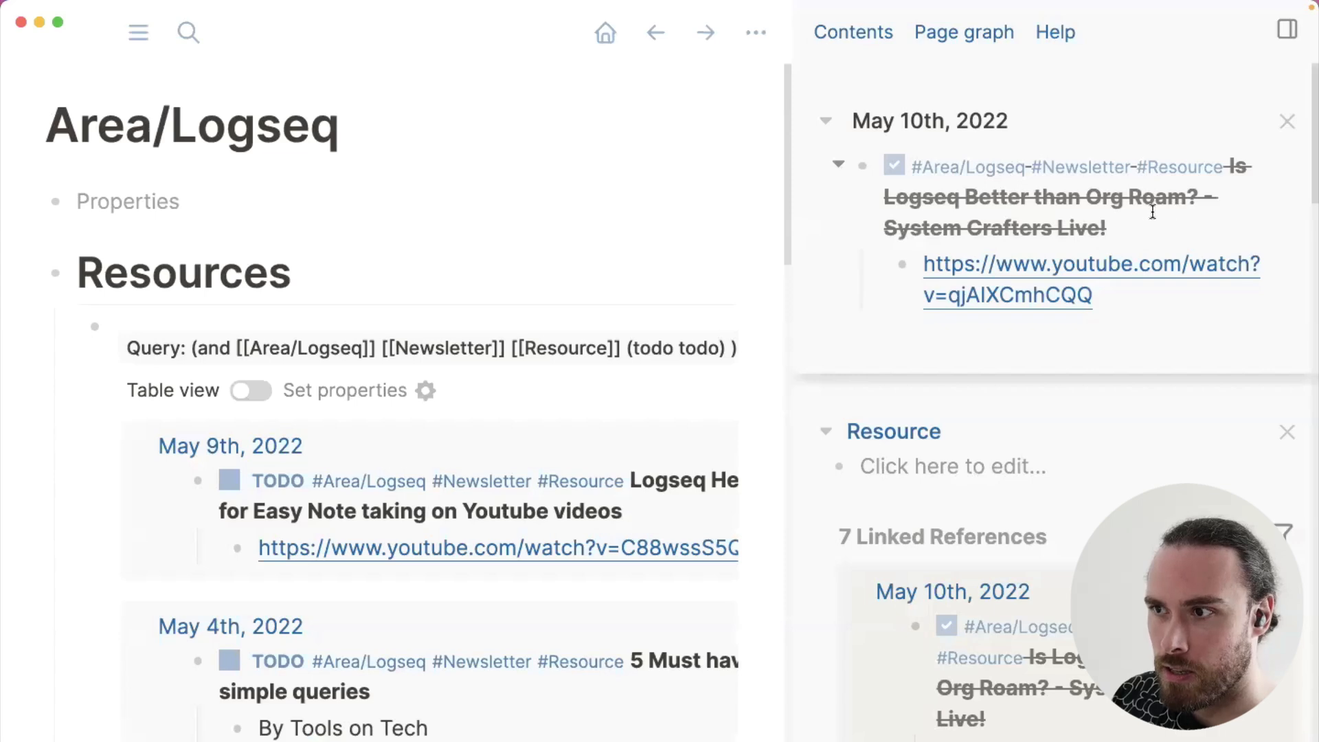
pyautogui.click(1209, 229)
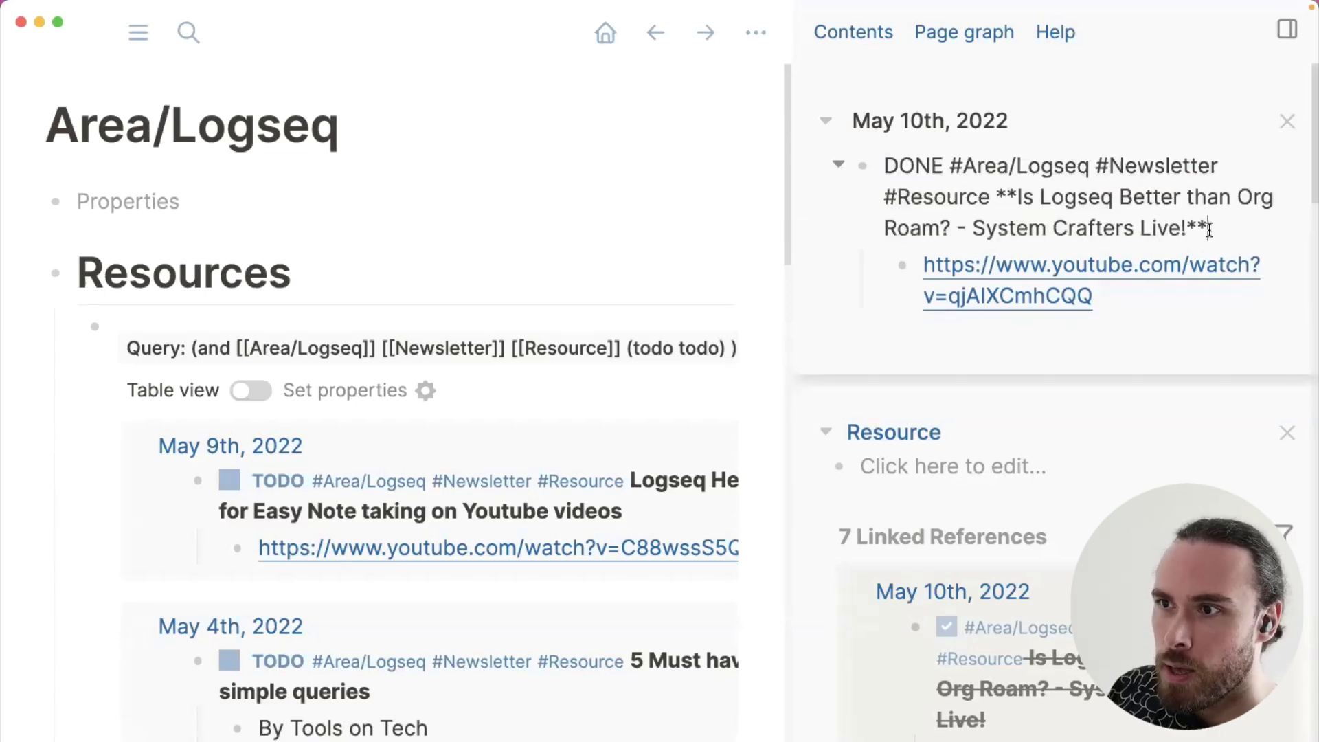
pyautogui.click(927, 163)
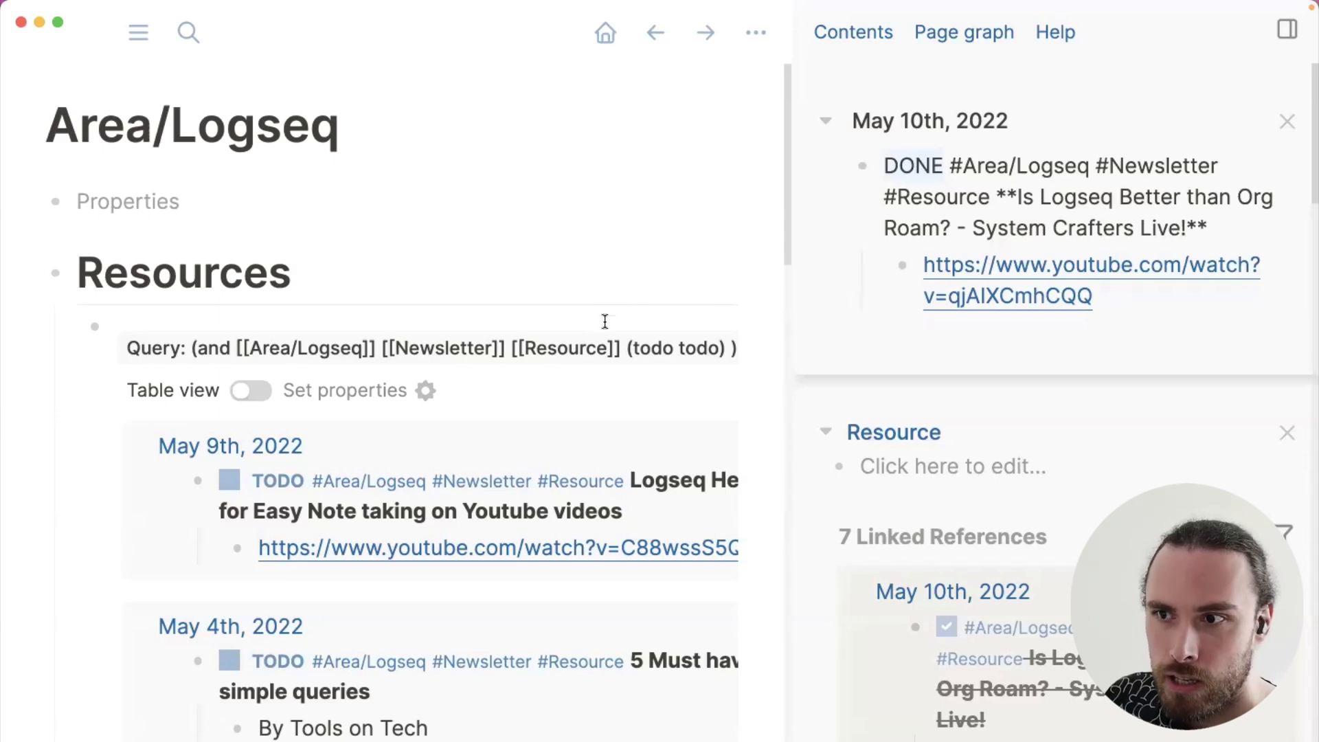
pyautogui.moveTo(653, 354)
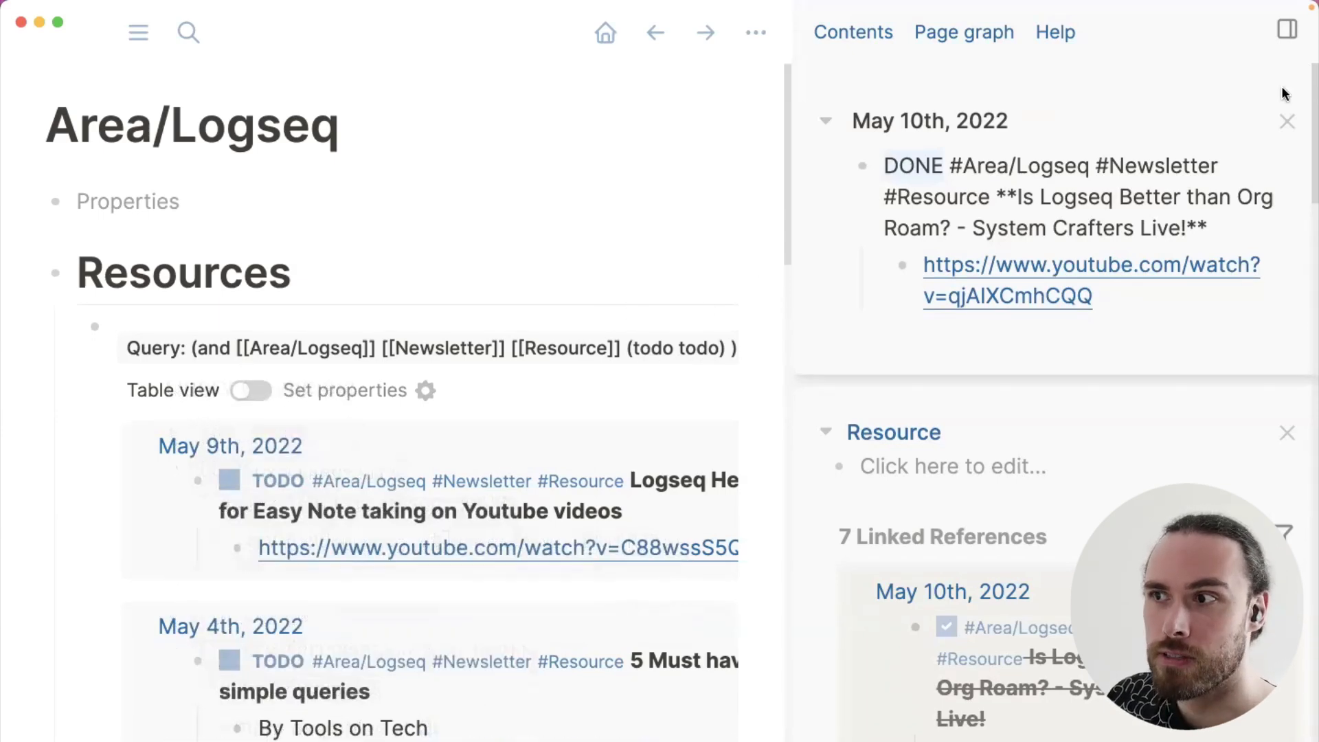
pyautogui.click(1287, 31)
# Change the query's task filter to (todo done), run it, and set the May 10th resource back to TODO
pyautogui.click(914, 311)
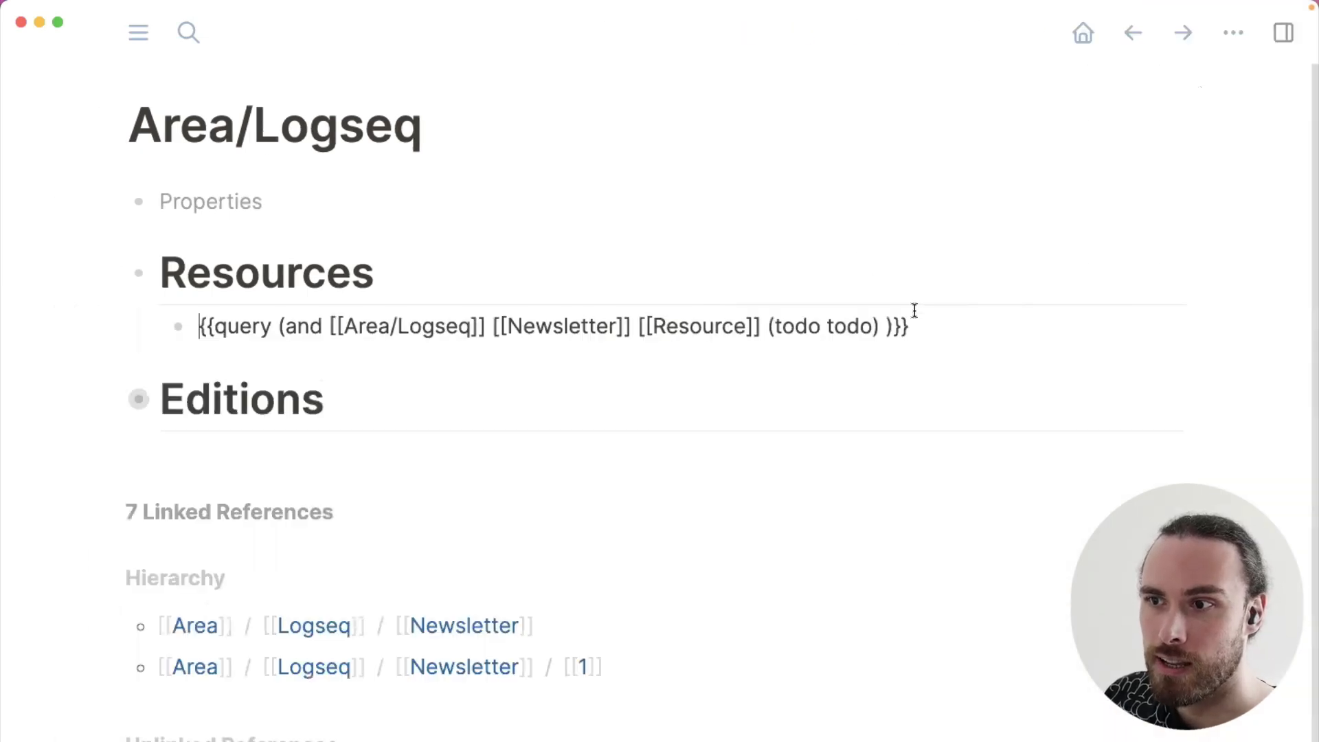
pyautogui.doubleClick(848, 323)
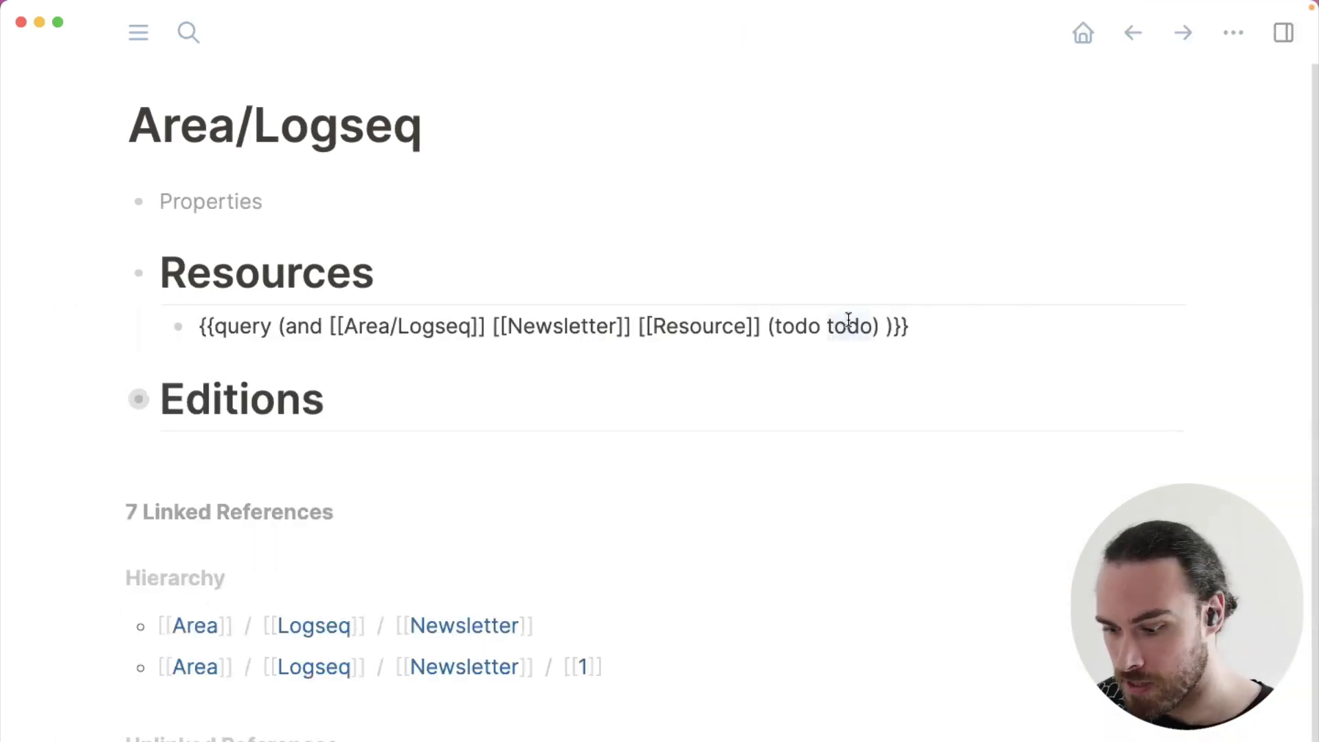
pyautogui.write('done')
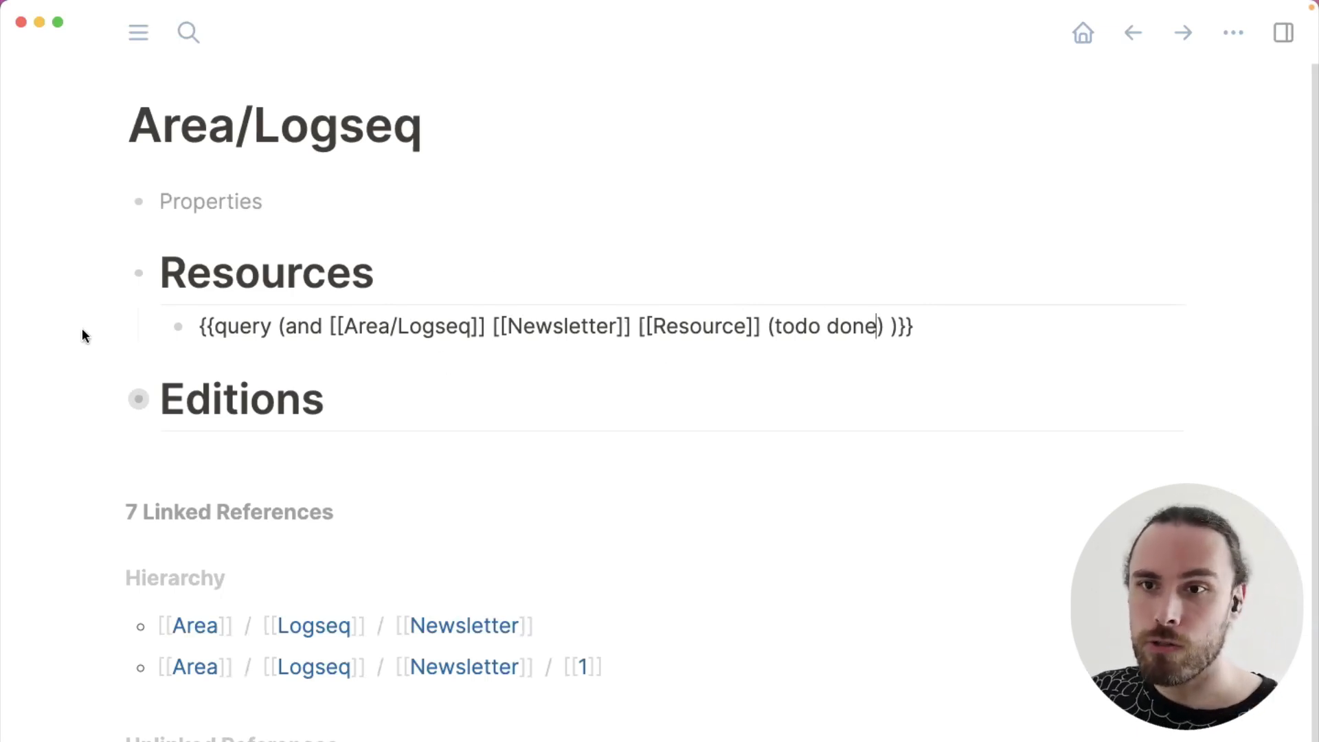
pyautogui.press('Escape')
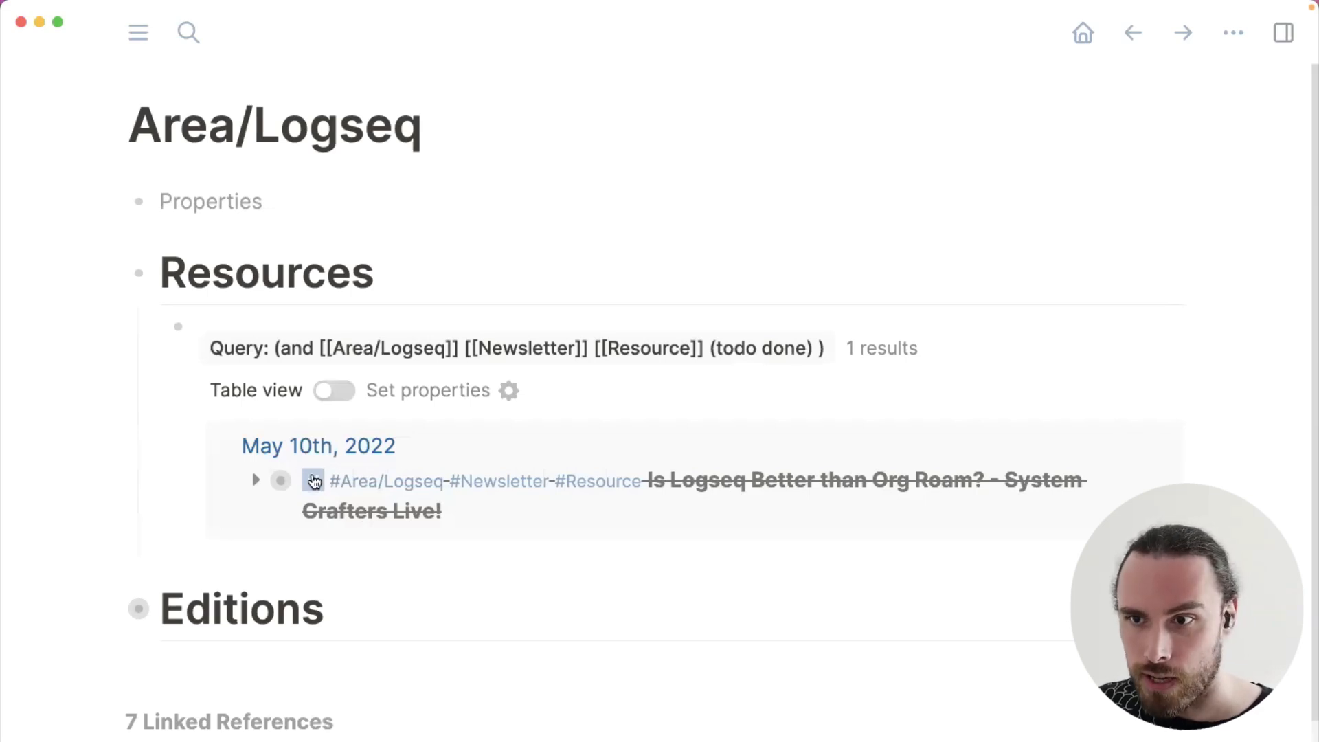
pyautogui.click(313, 480)
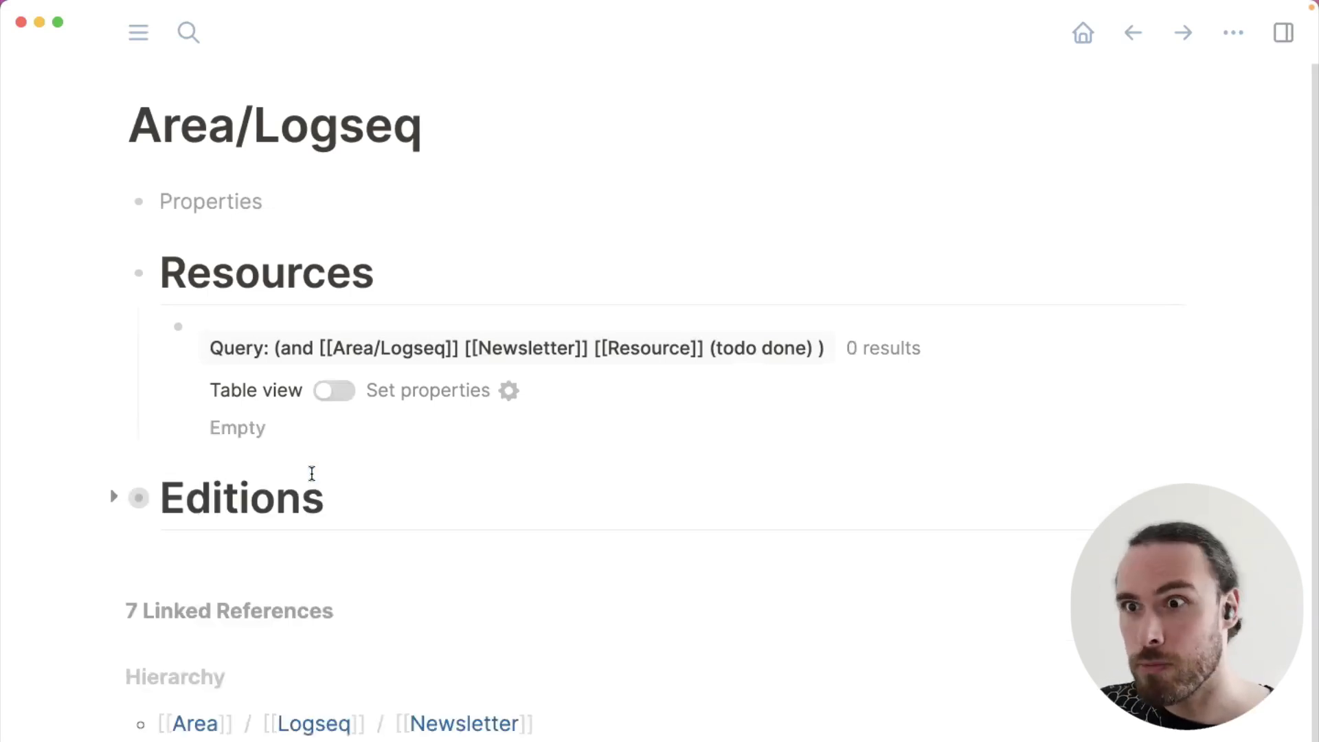
# Restore the query's task filter to (todo todo) and run the query
pyautogui.click(813, 320)
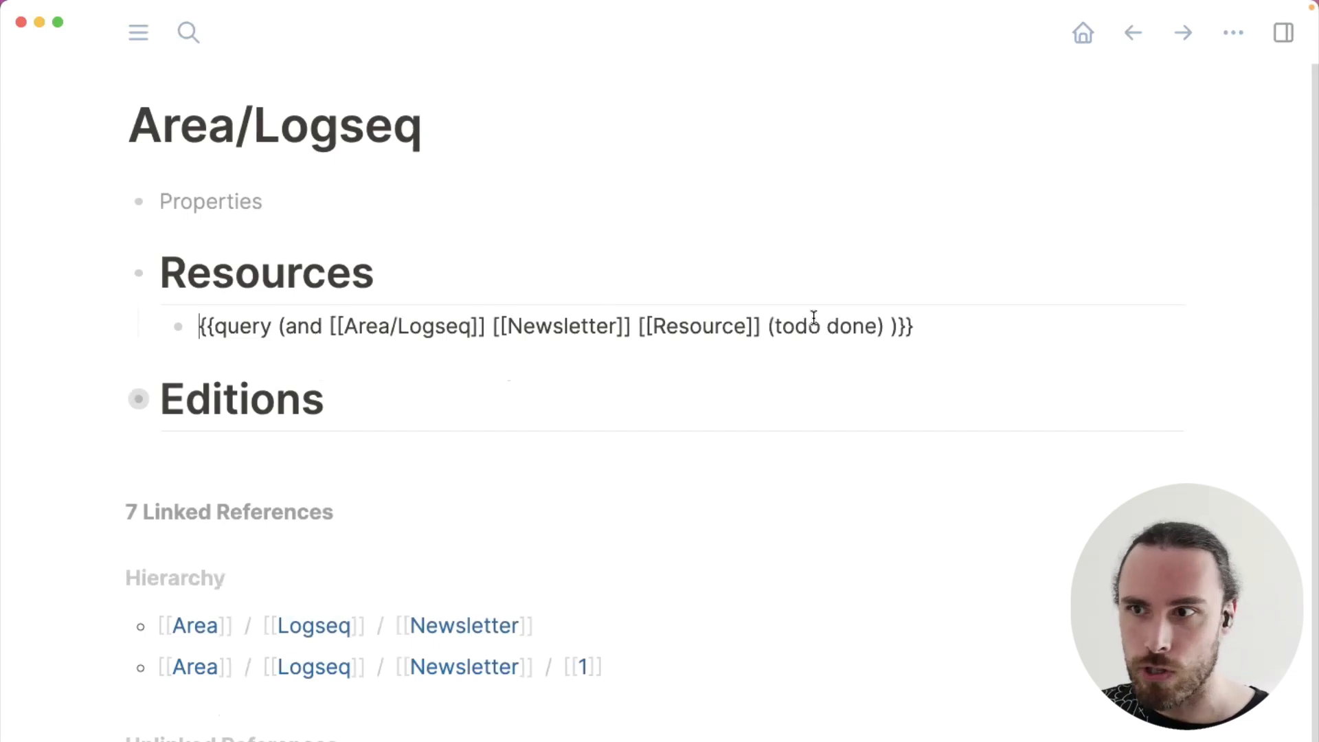
pyautogui.doubleClick(842, 324)
pyautogui.write('todo')
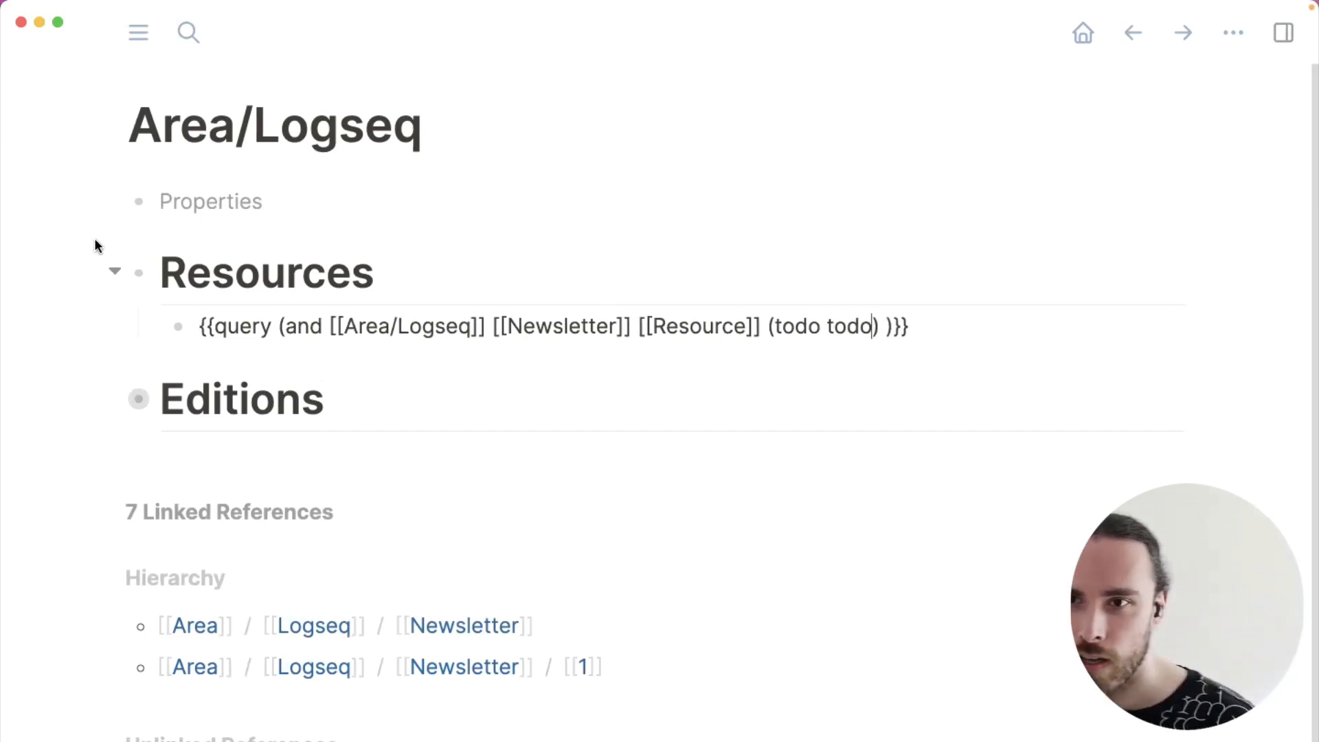
pyautogui.press('Escape')
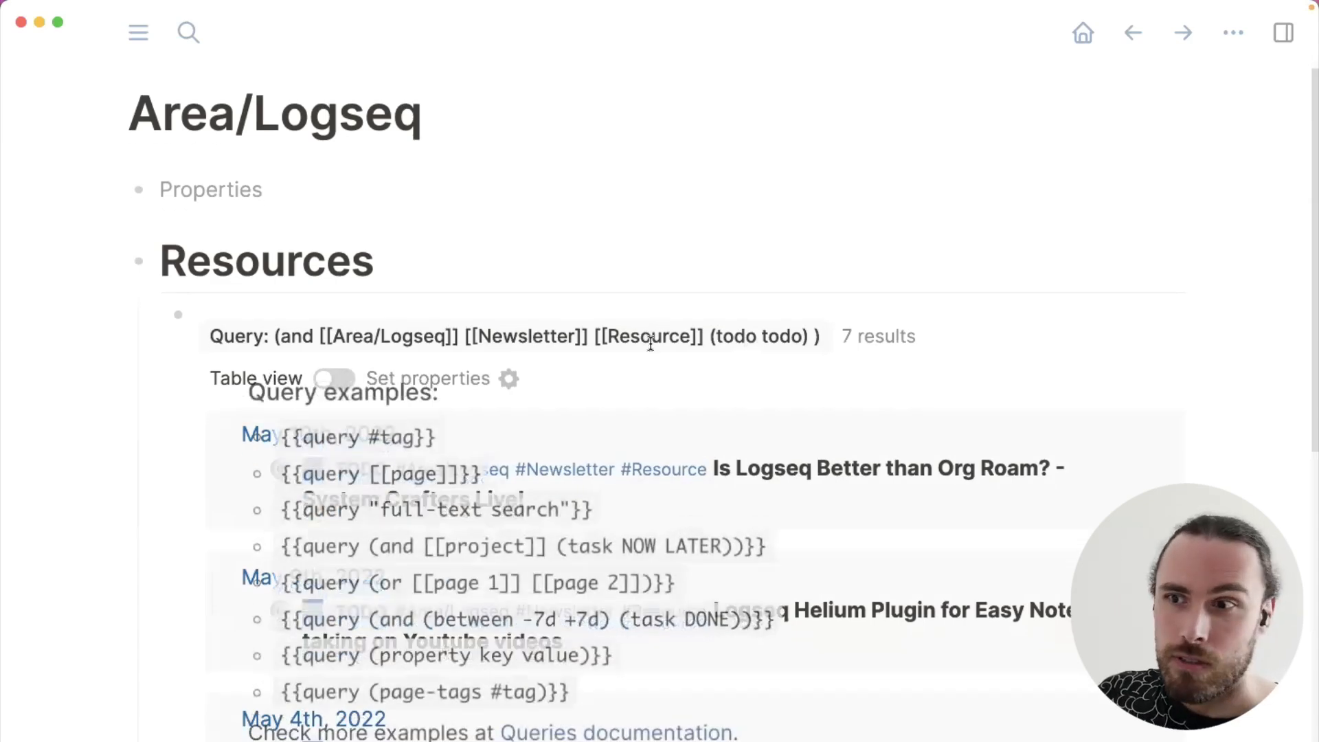
# Add an empty parenthesised term after (todo todo) inside the Resources query's "and" condition
pyautogui.scroll(-2, 651, 342)
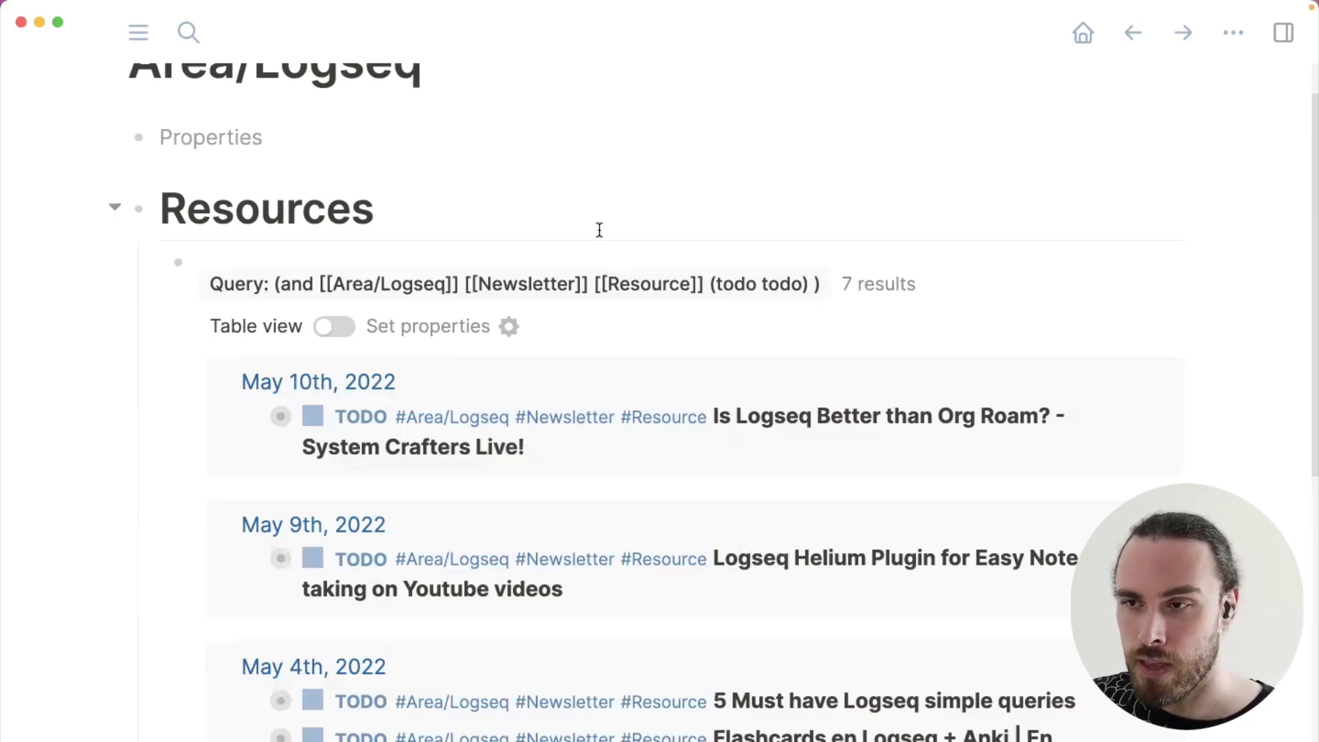
pyautogui.click(801, 258)
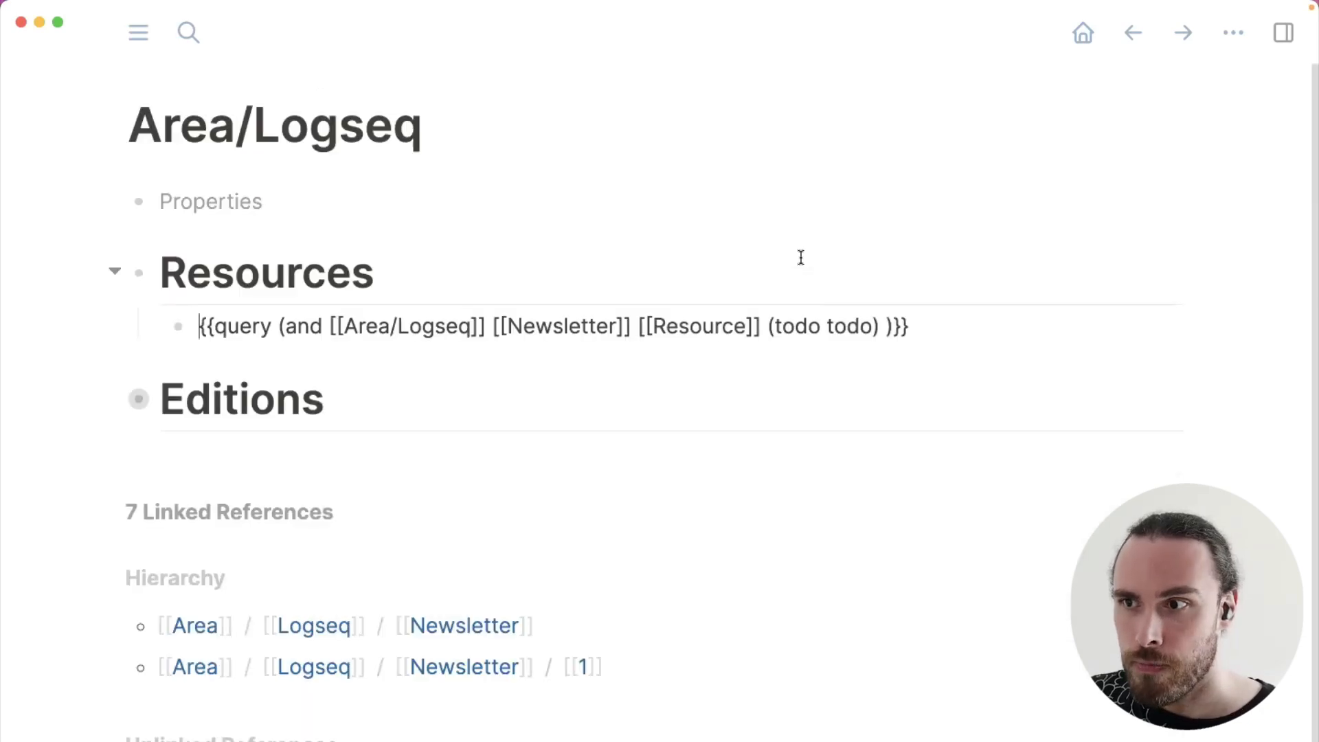
pyautogui.click(882, 314)
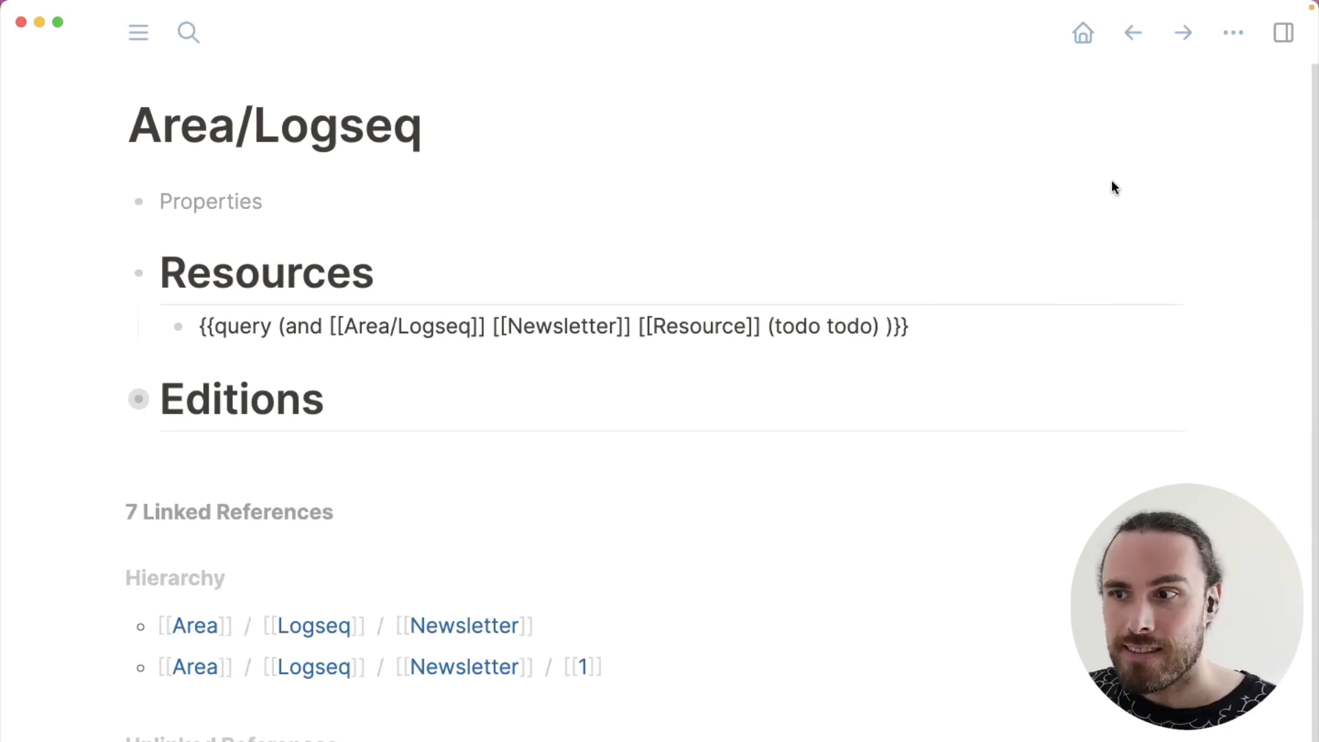
pyautogui.press('Right')
pyautogui.write('(')
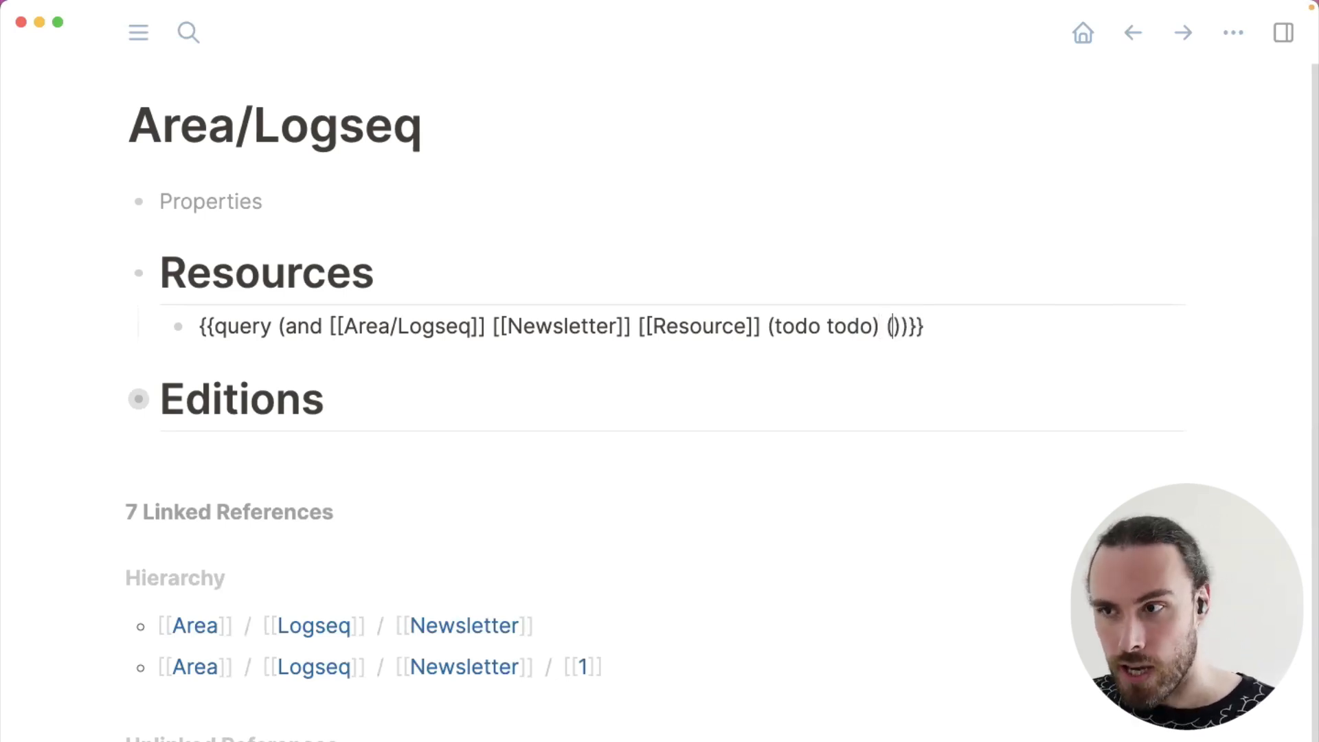
pyautogui.press('Down')
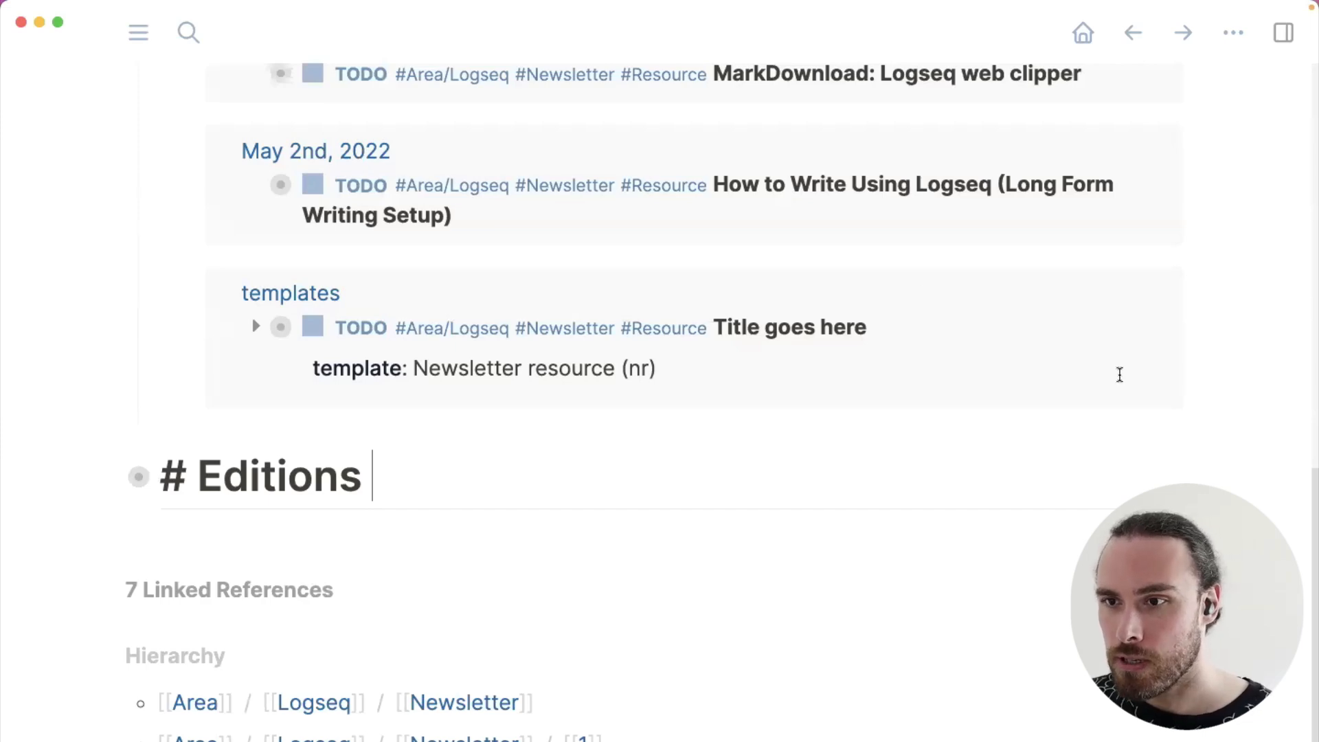
pyautogui.scroll(10, 1120, 374)
pyautogui.click(871, 319)
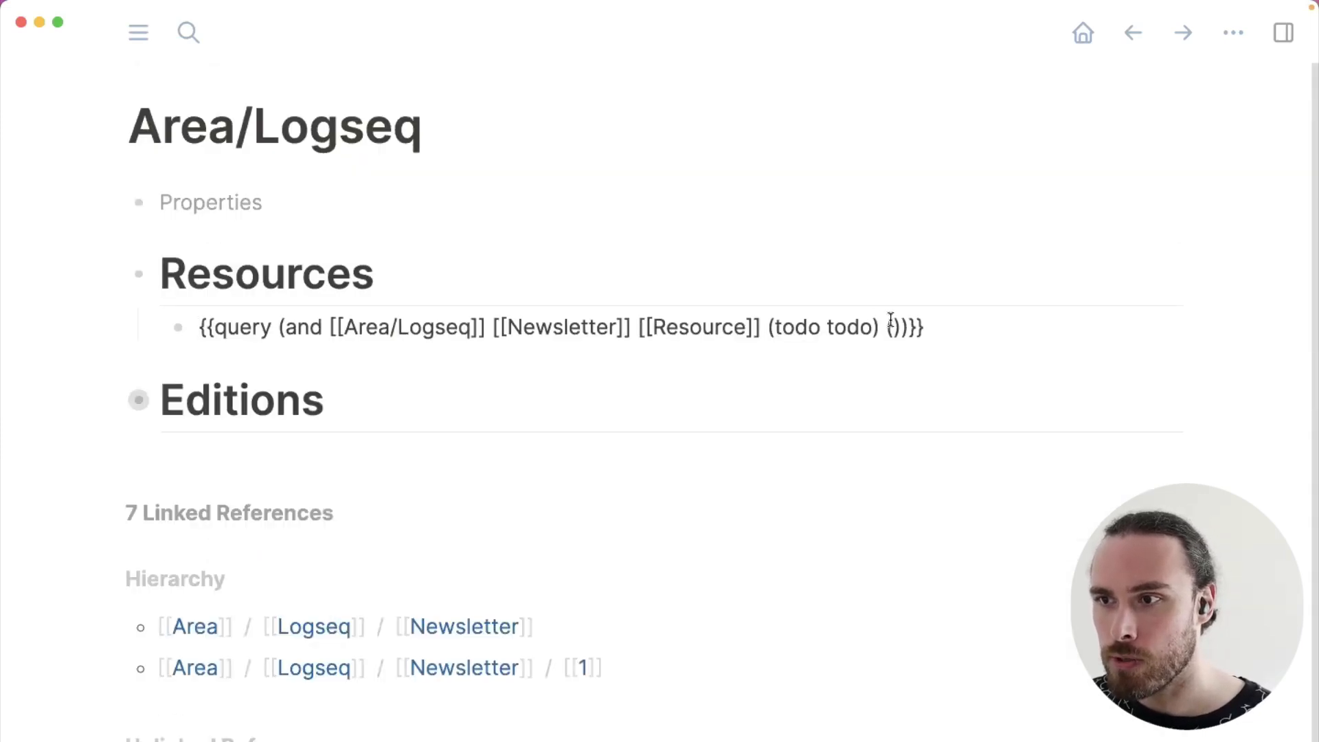
pyautogui.click(900, 321)
pyautogui.click(893, 330)
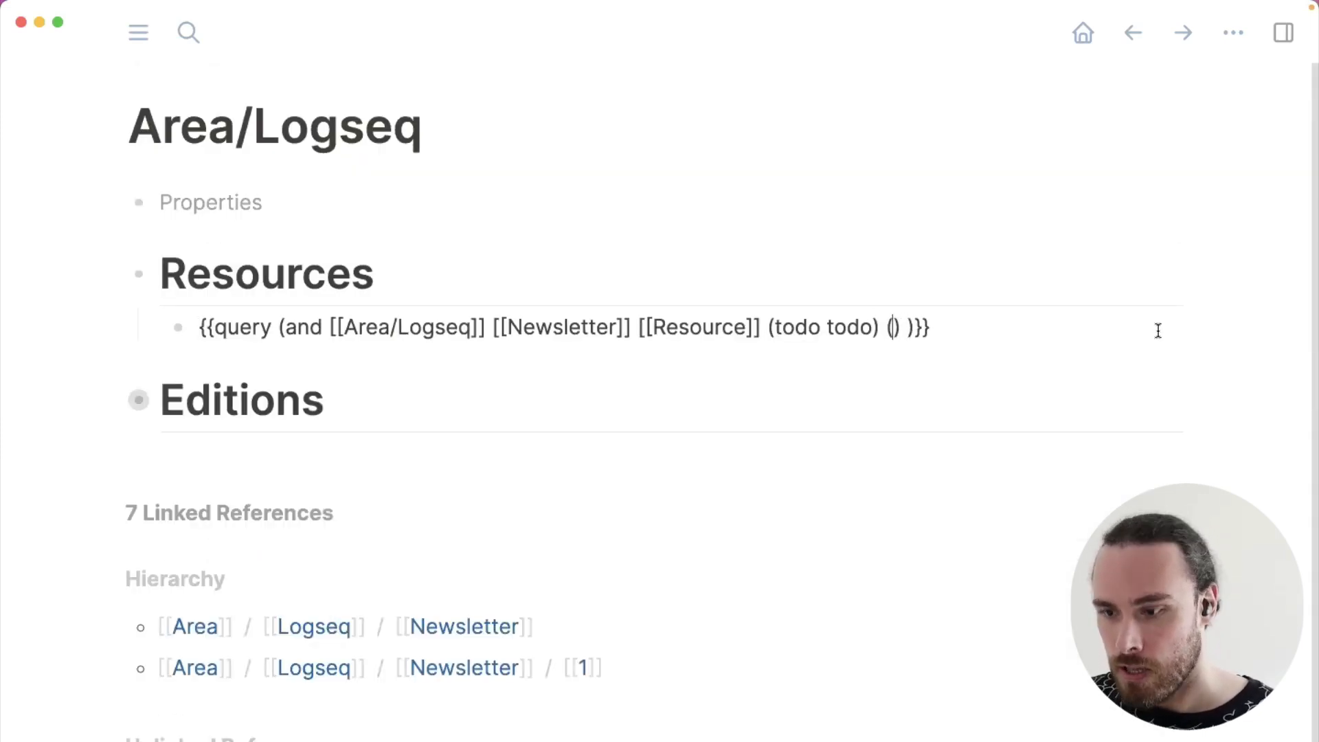
# Fill the empty term with the date range "between -7d today" and run the query
pyautogui.write('between ')
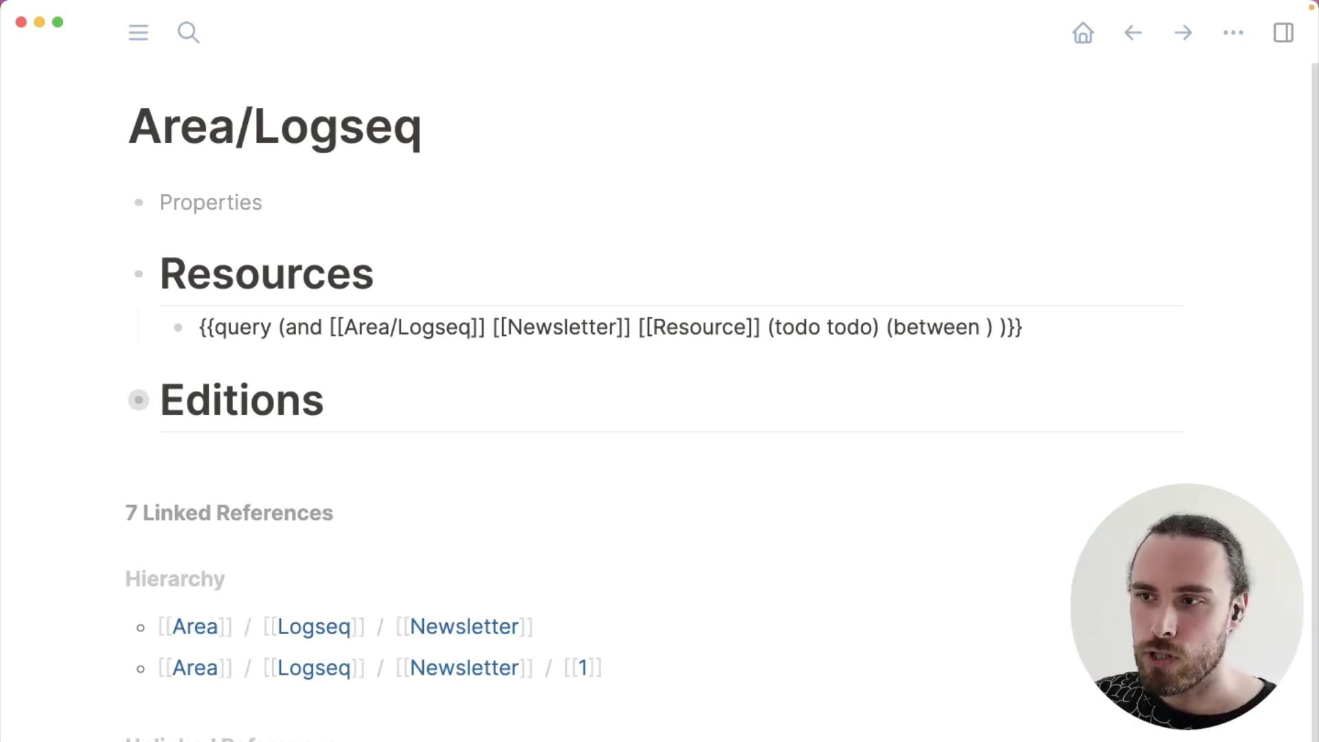
pyautogui.write('-7')
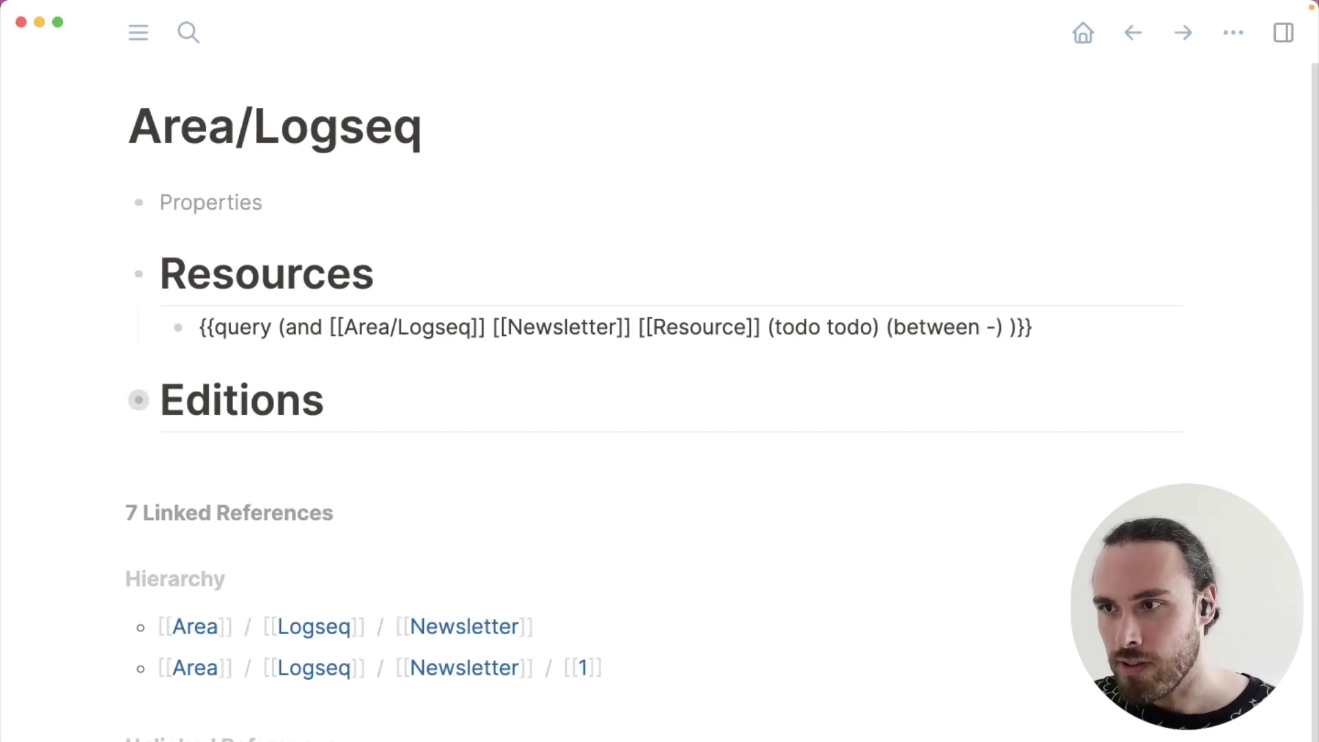
pyautogui.write('d ')
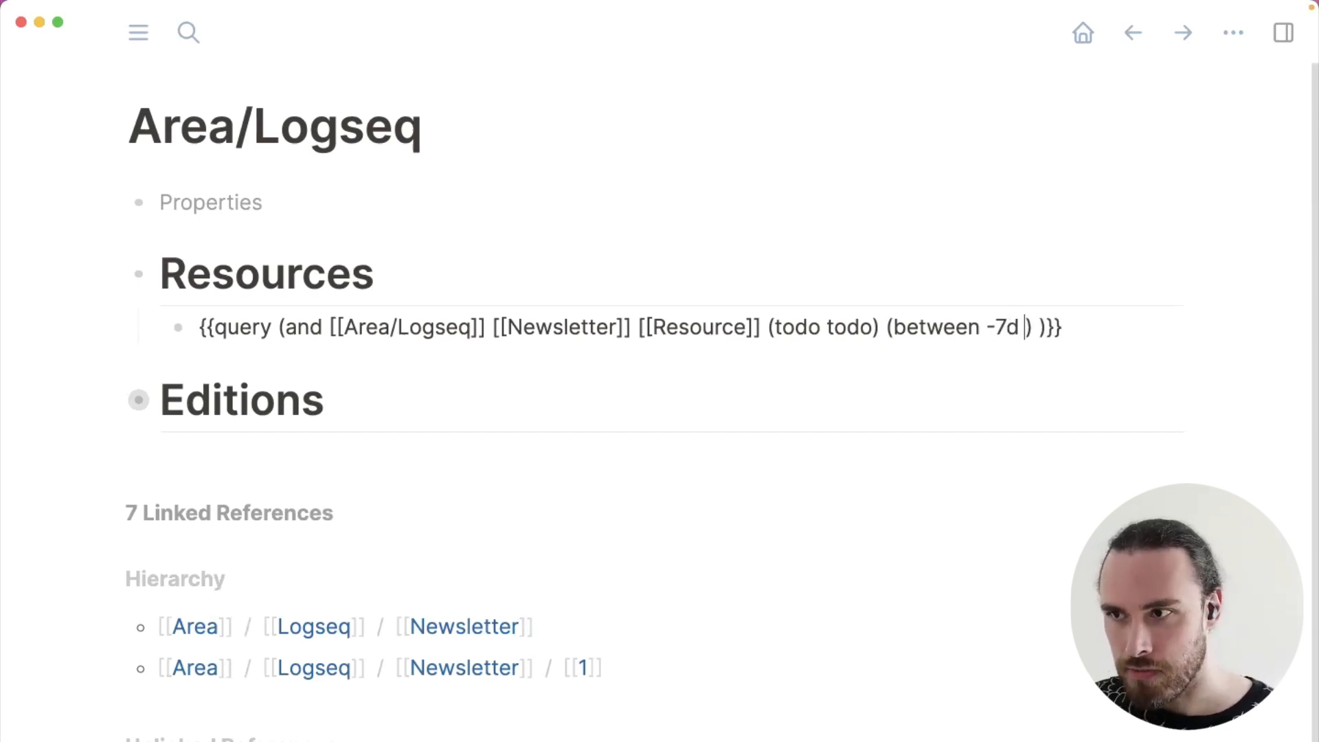
pyautogui.write('today')
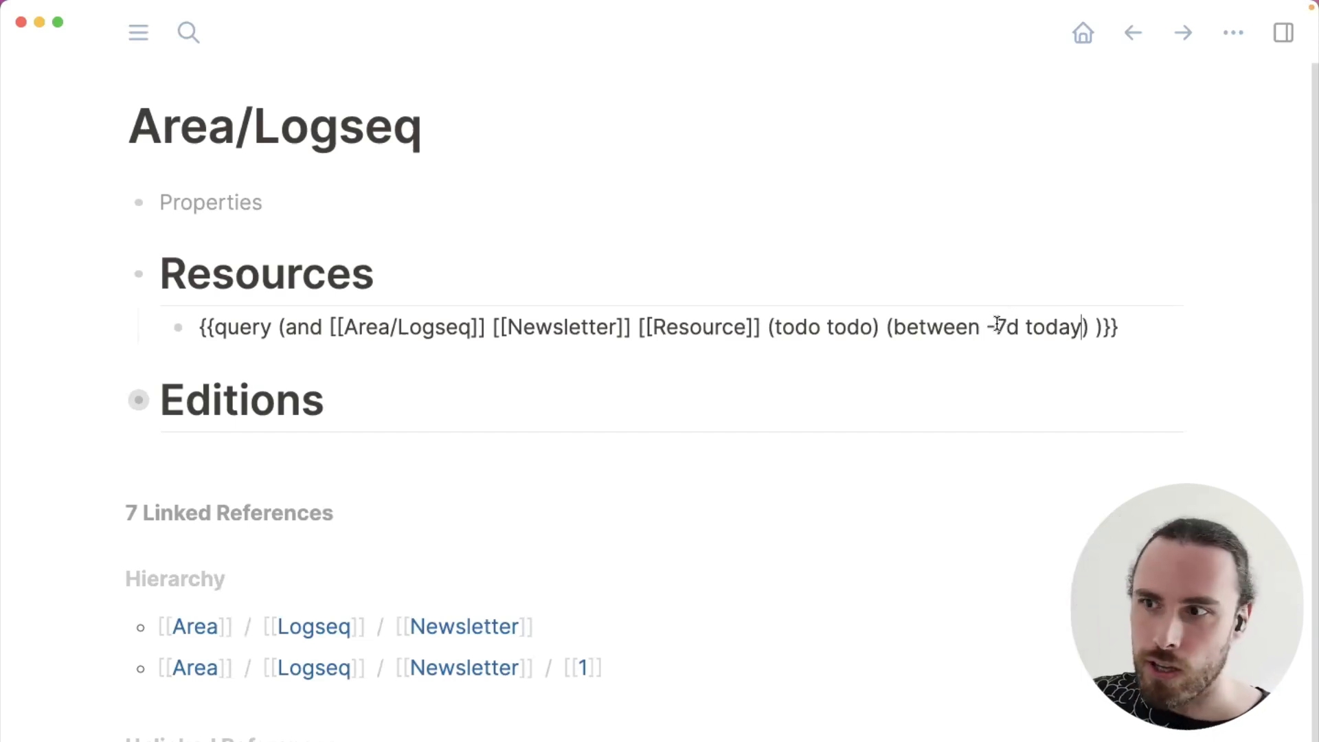
pyautogui.click(1076, 328)
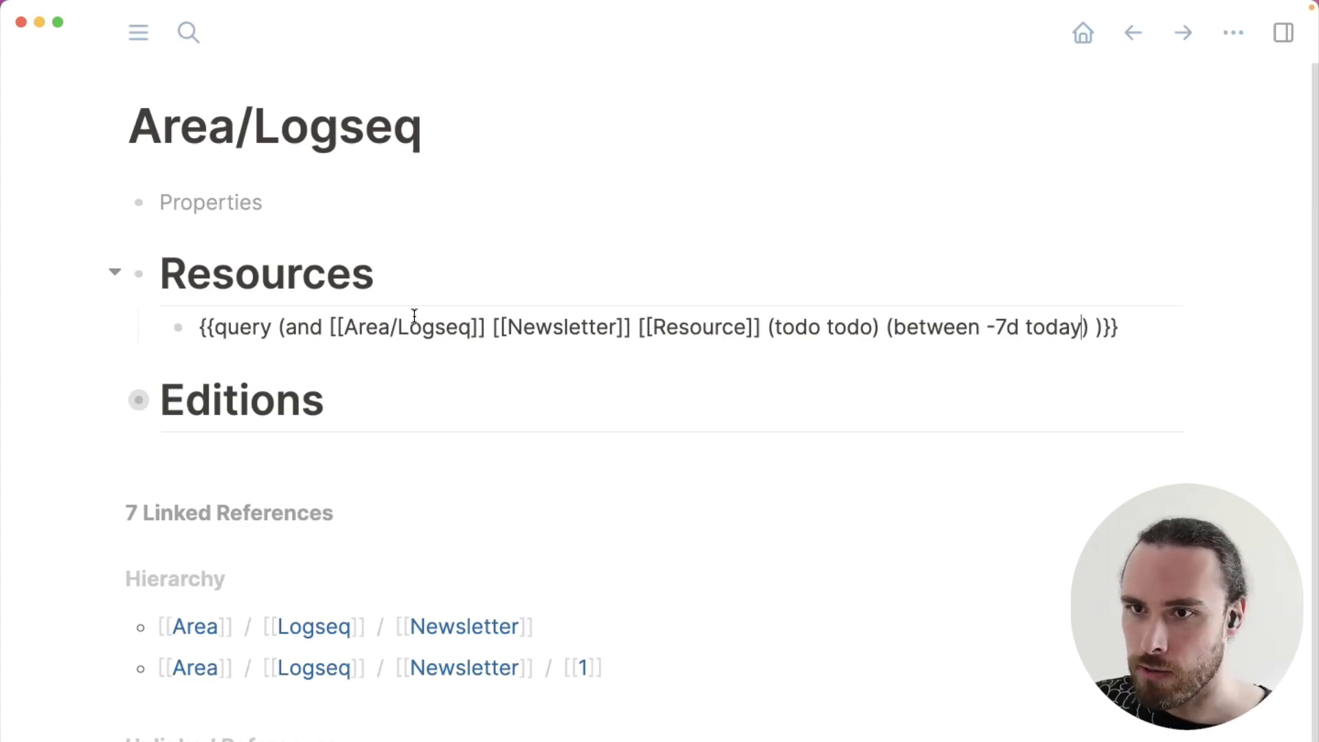
pyautogui.click(24, 216)
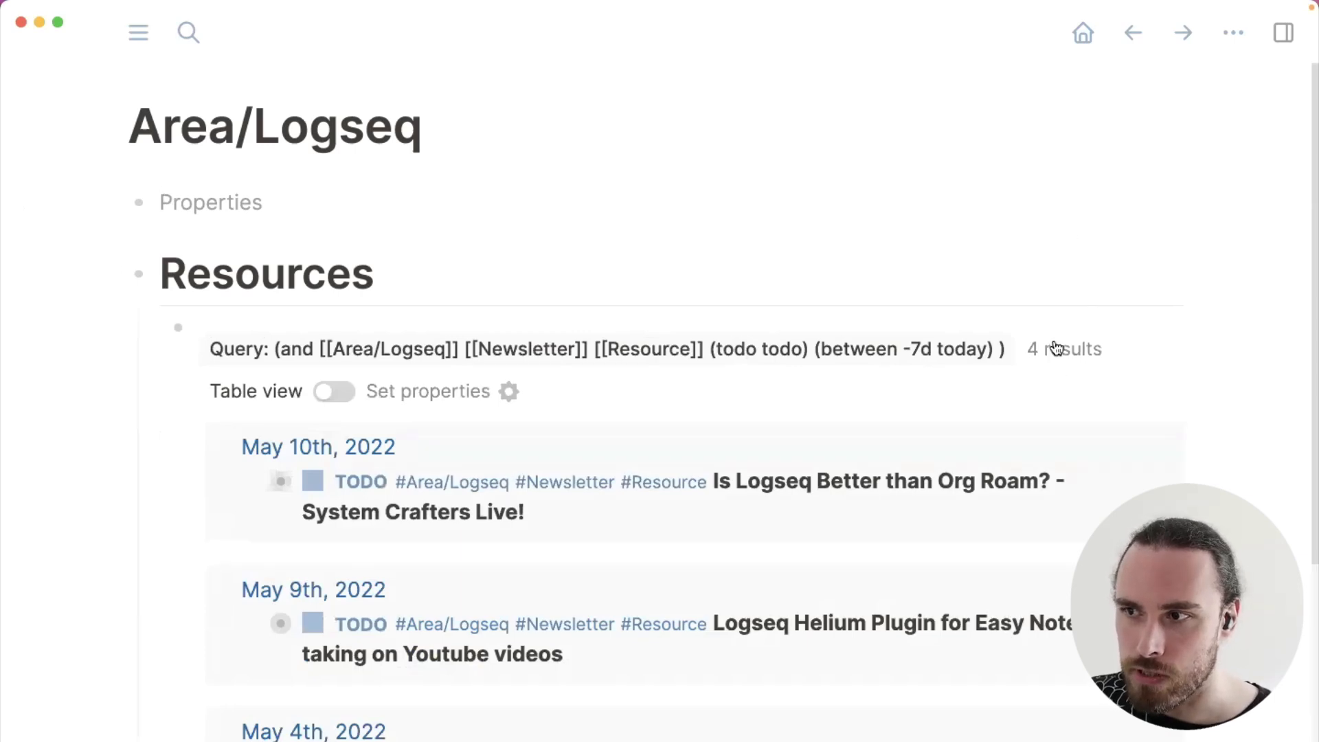
# Review the resources retrieved by the date-limited query and open the query for editing
pyautogui.scroll(-5, 1057, 349)
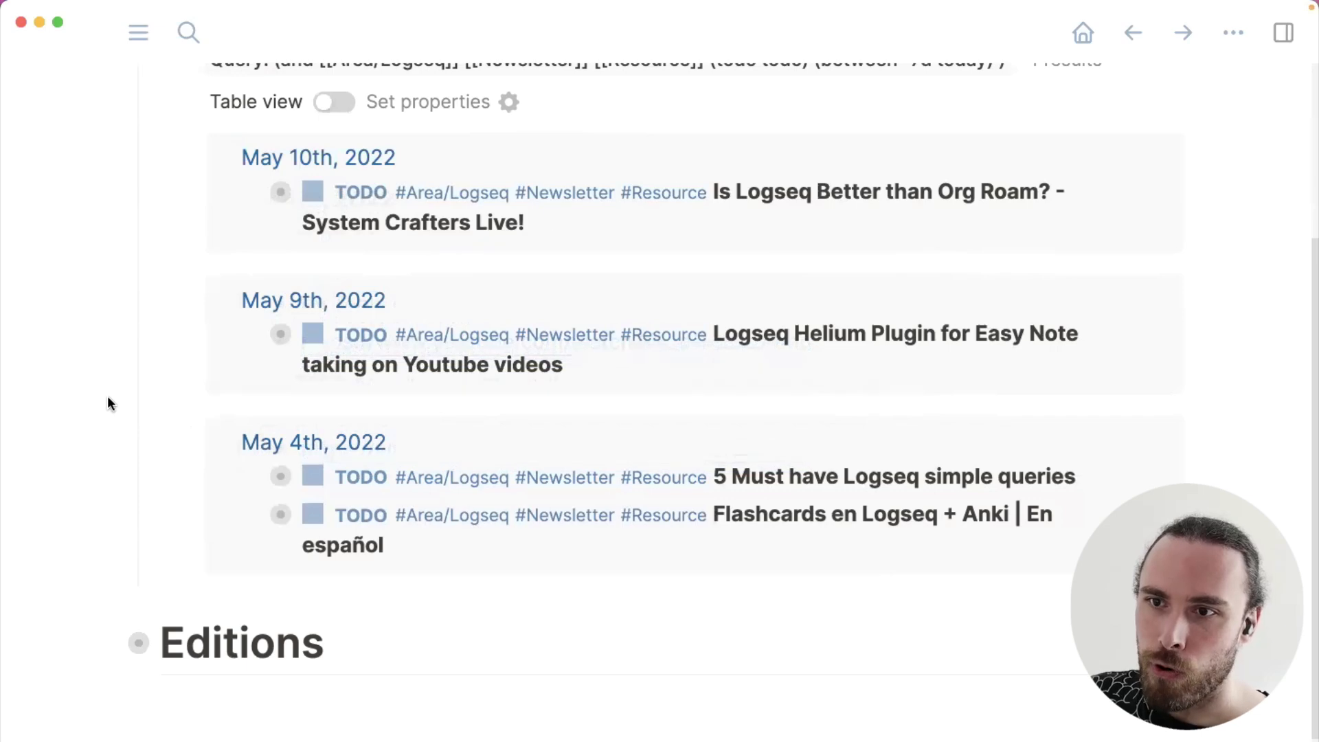
pyautogui.scroll(3, 108, 399)
pyautogui.moveTo(696, 3)
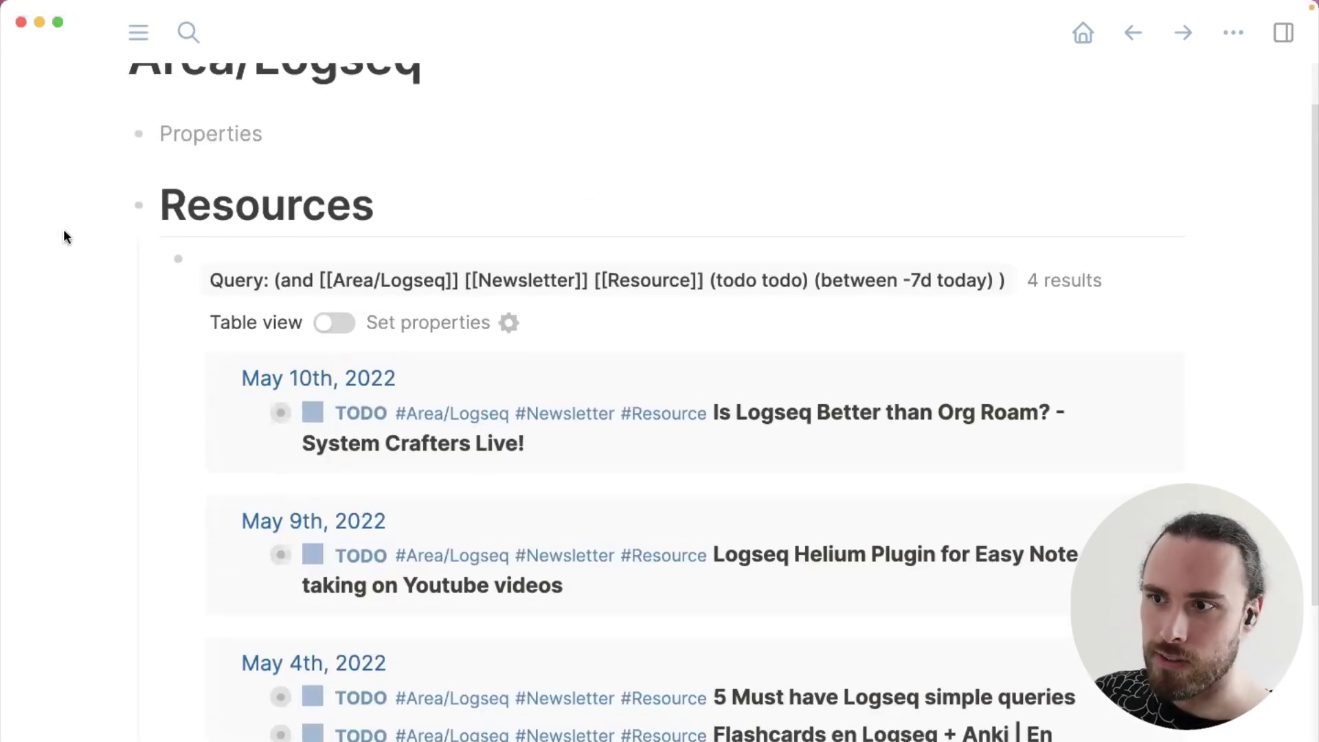
pyautogui.scroll(-2, 63, 228)
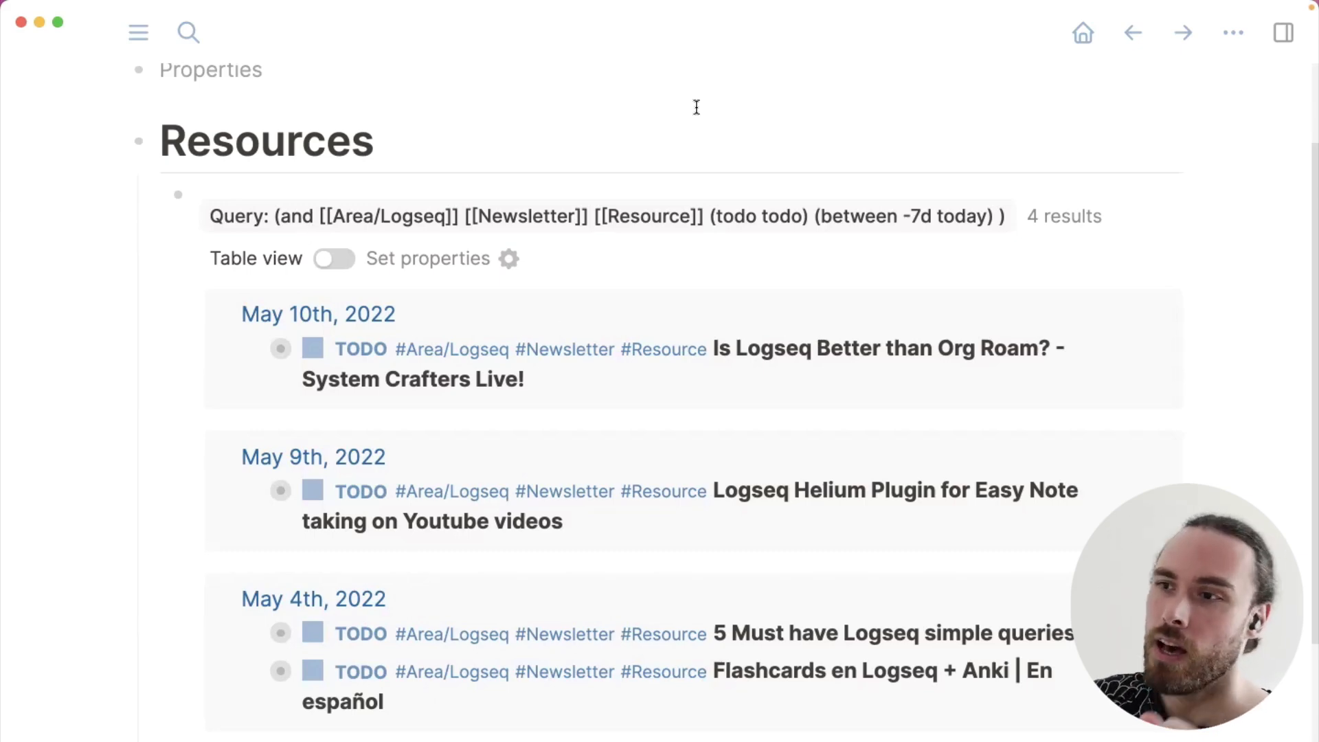
pyautogui.click(1065, 195)
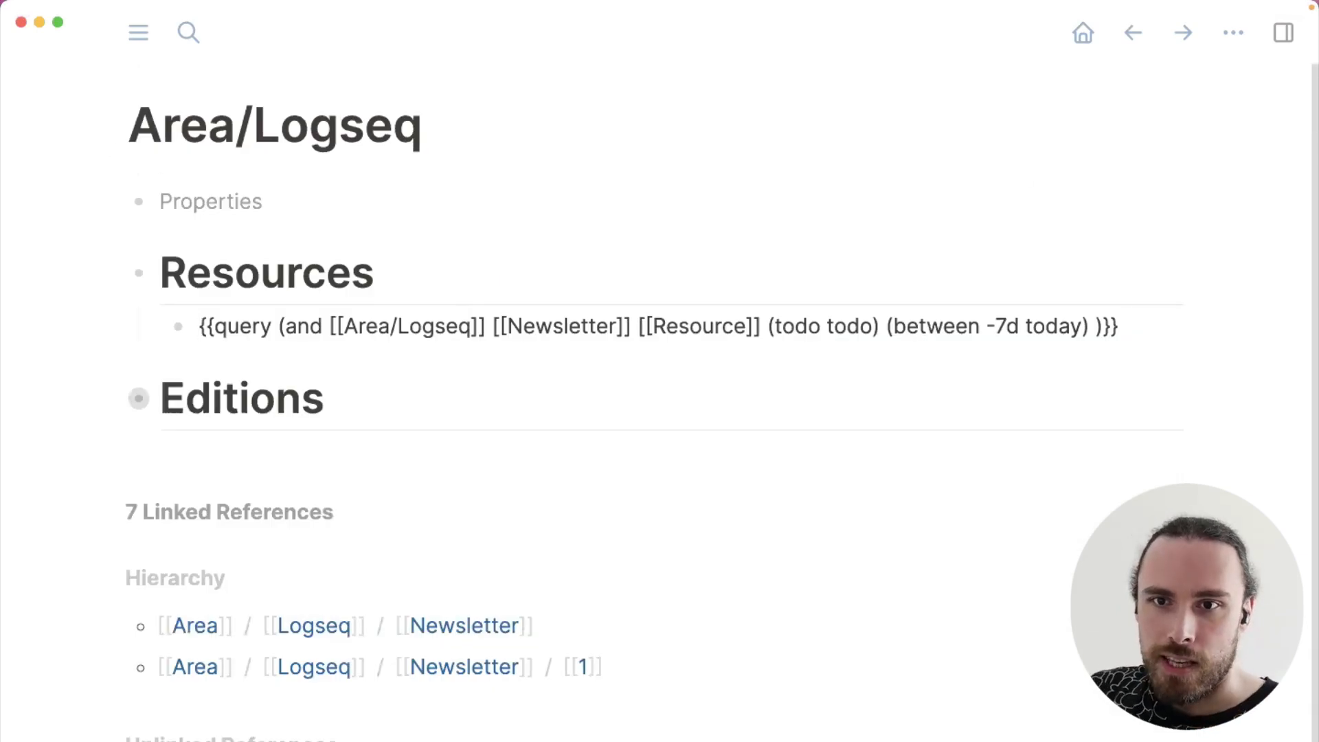
# Return to the May 11th, 2022 journal outline, collapse the Retrieve resources section and expand Write newsletter
pyautogui.click(143, 27)
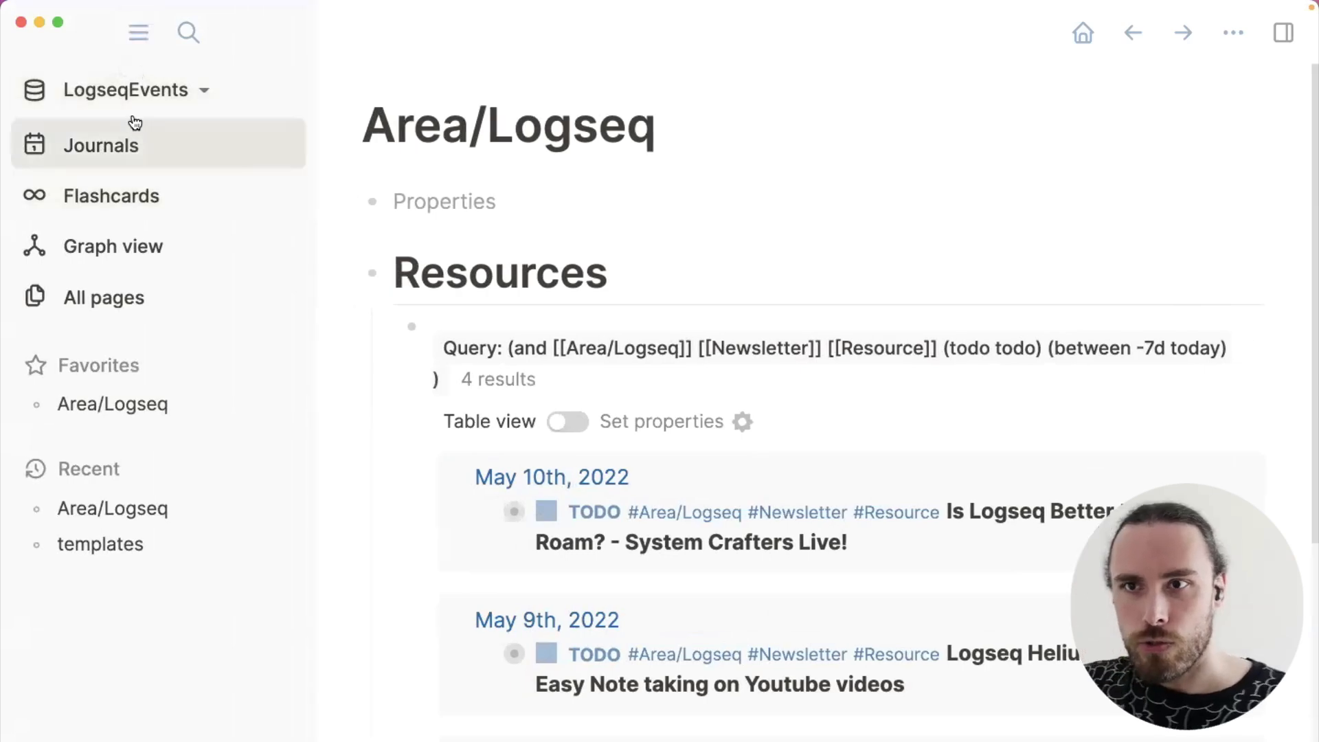
pyautogui.click(113, 145)
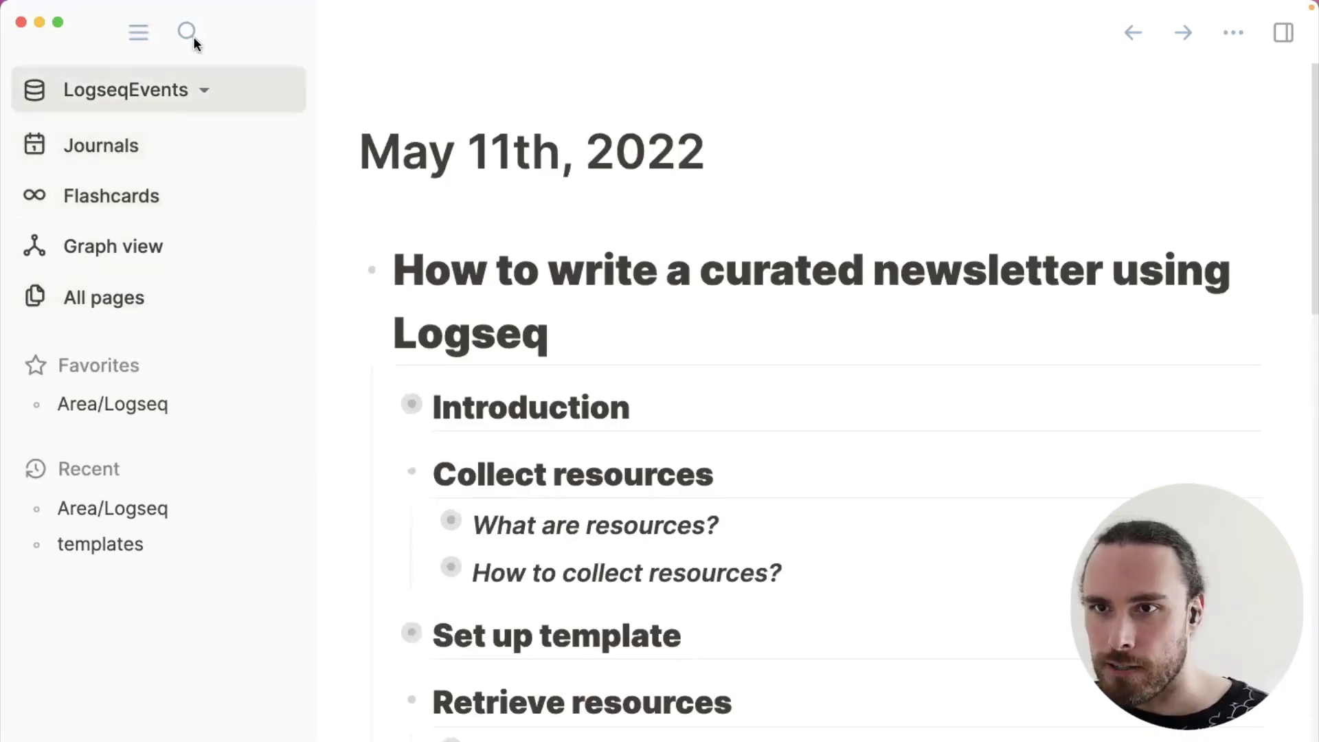
pyautogui.click(126, 31)
pyautogui.scroll(-8, 222, 202)
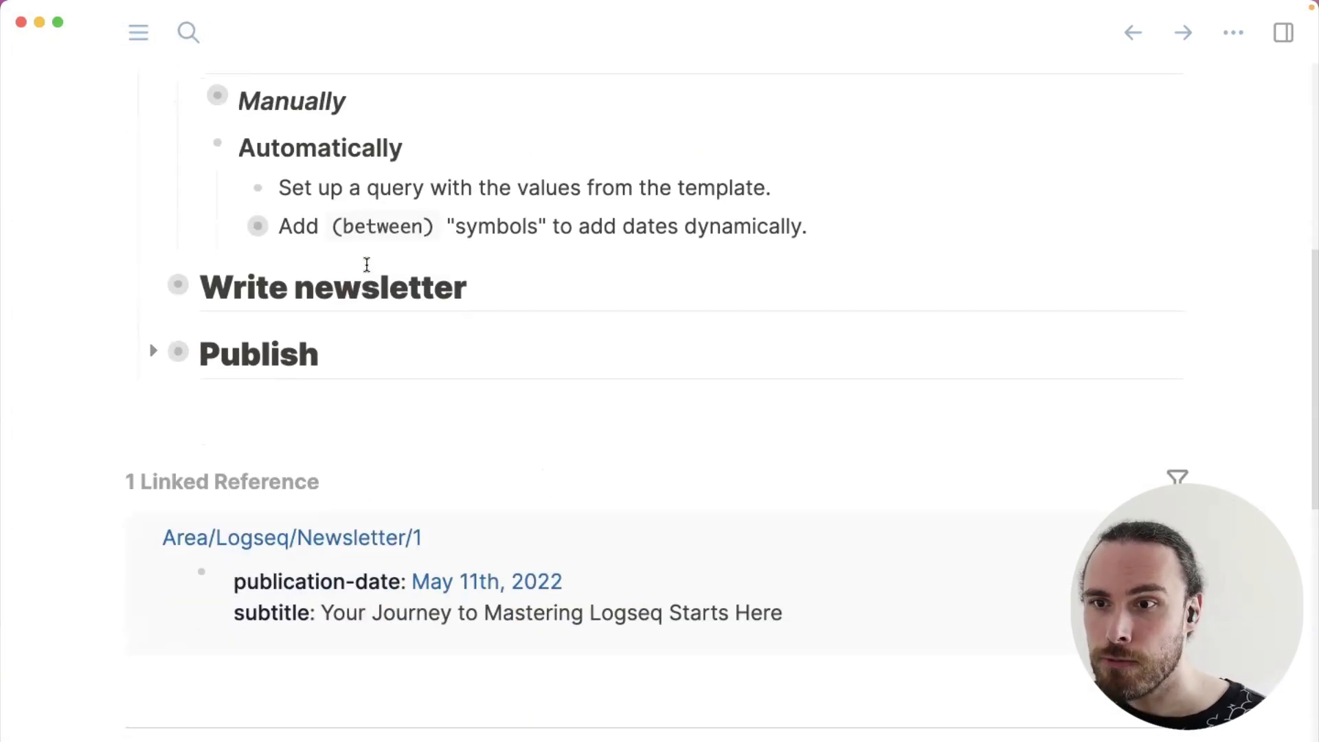
pyautogui.scroll(2, 391, 171)
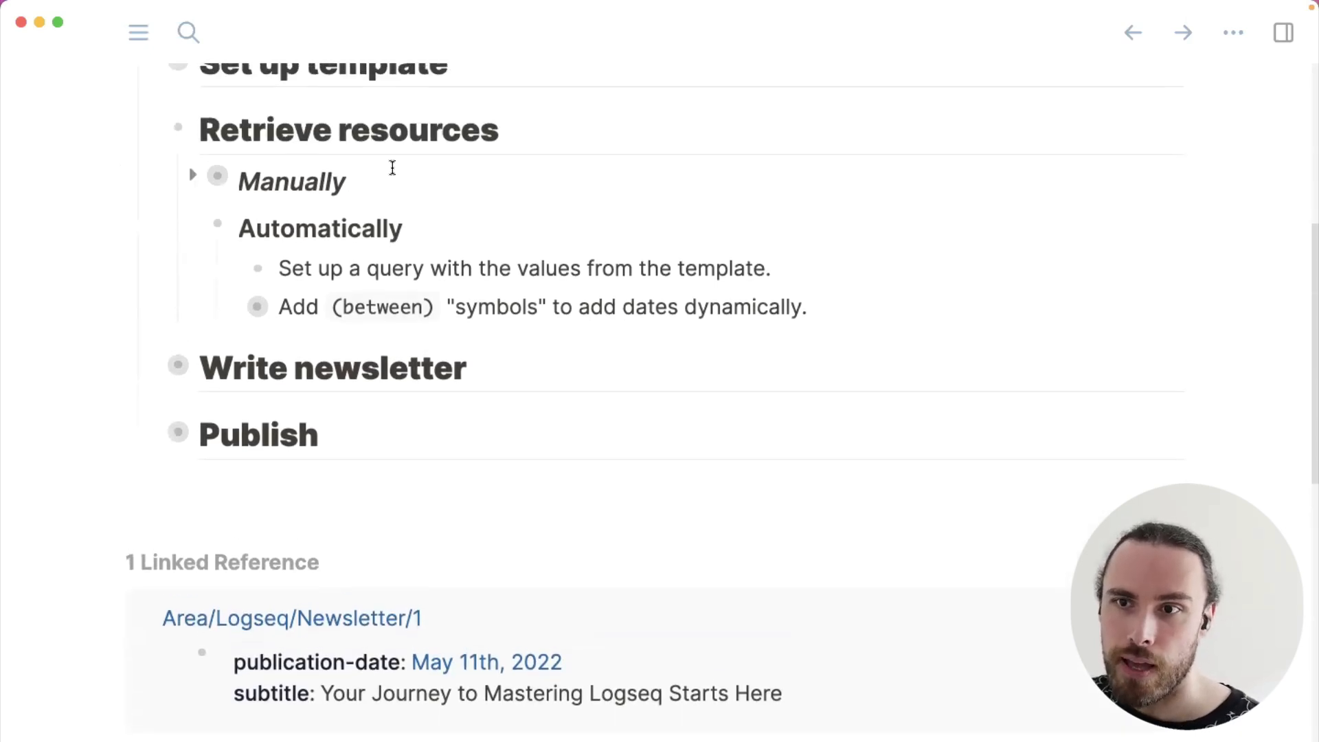
pyautogui.scroll(2, 392, 252)
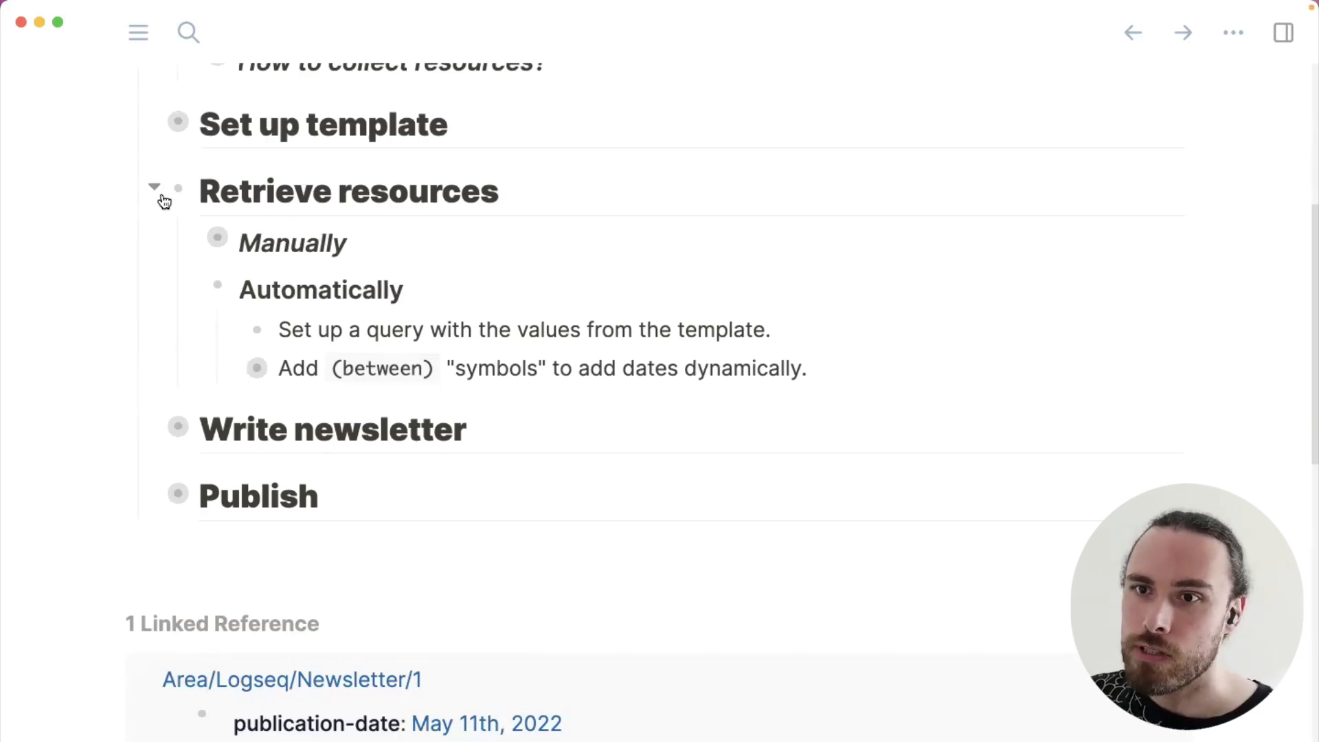
pyautogui.click(161, 198)
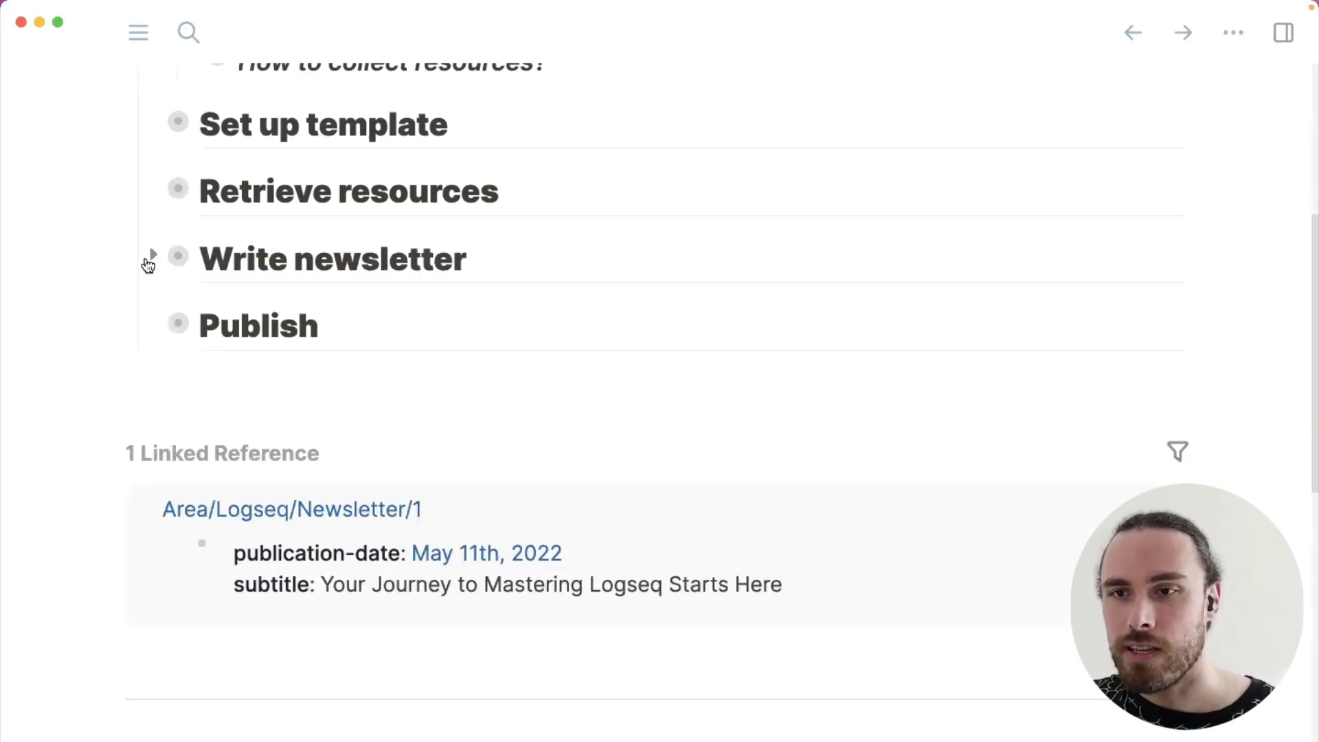
pyautogui.click(152, 256)
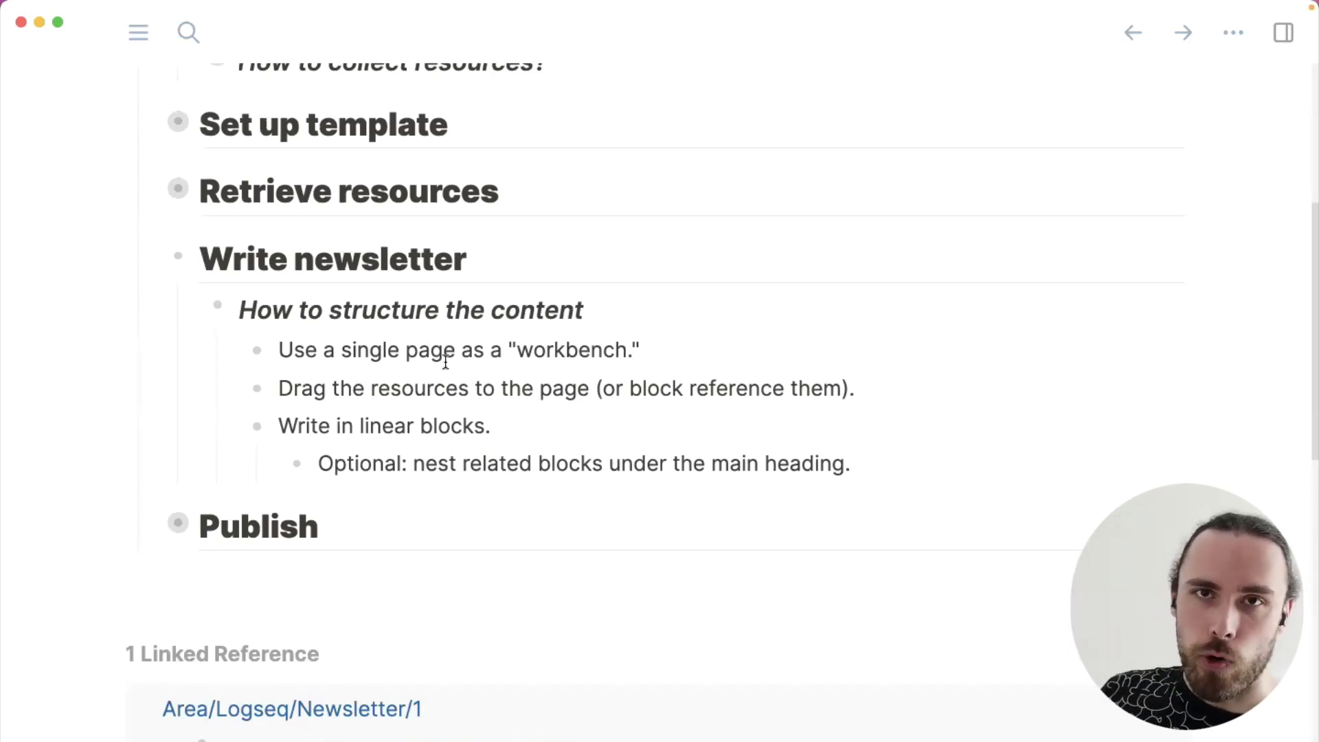
# Open the Area/Logseq page in the sidebar beside the journal, with Resources collapsed and Editions expanded
pyautogui.click(143, 28)
pyautogui.keyDown('shift'); pyautogui.click(103, 507); pyautogui.keyUp('shift')
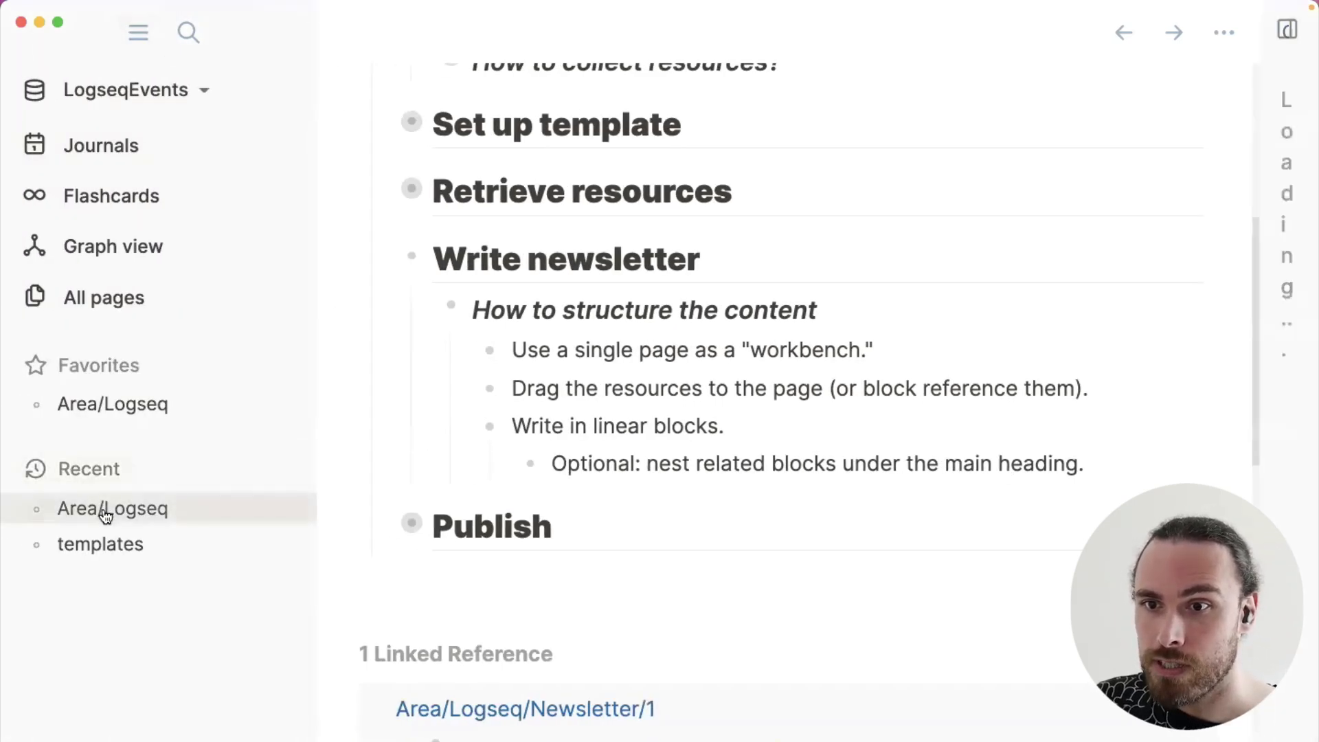
pyautogui.click(139, 32)
pyautogui.click(837, 219)
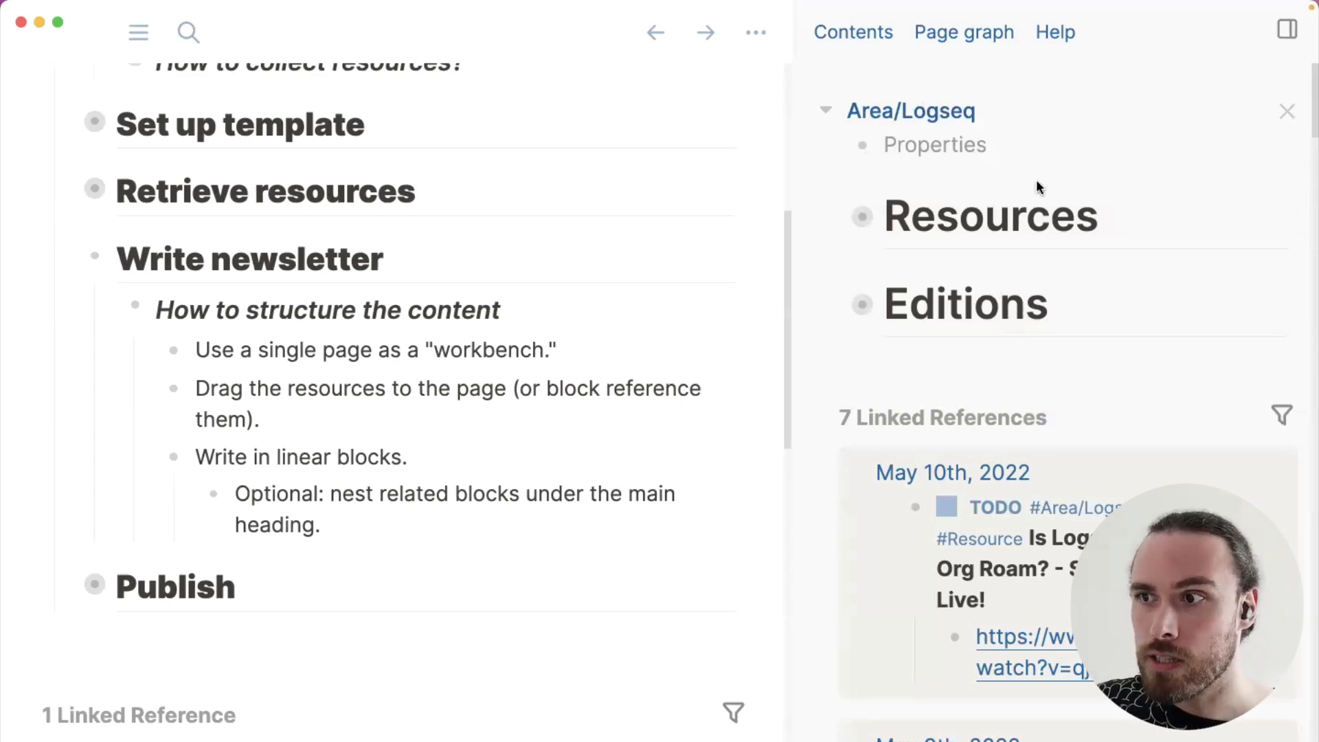
pyautogui.click(836, 305)
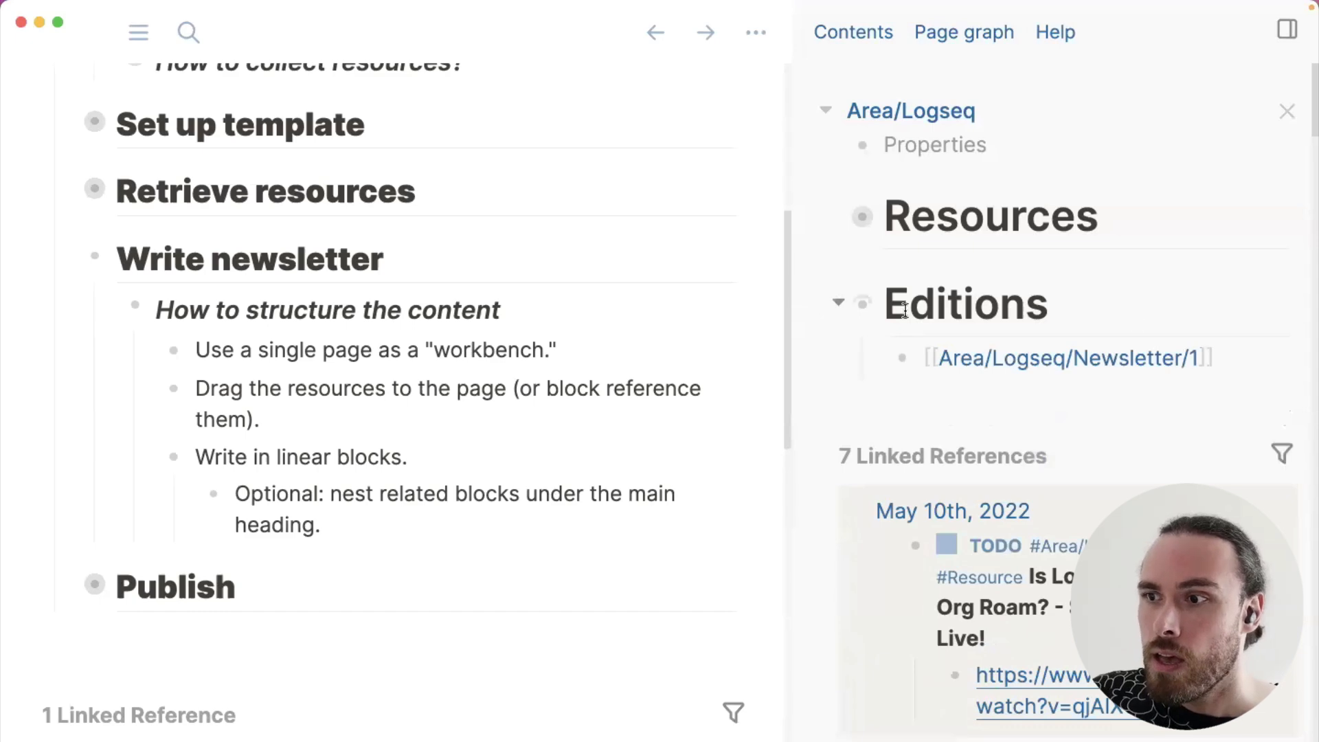
# Open the Area/Logseq/Newsletter/1 edition in the sidebar from the Editions list and widen the sidebar
pyautogui.moveTo(1194, 362)
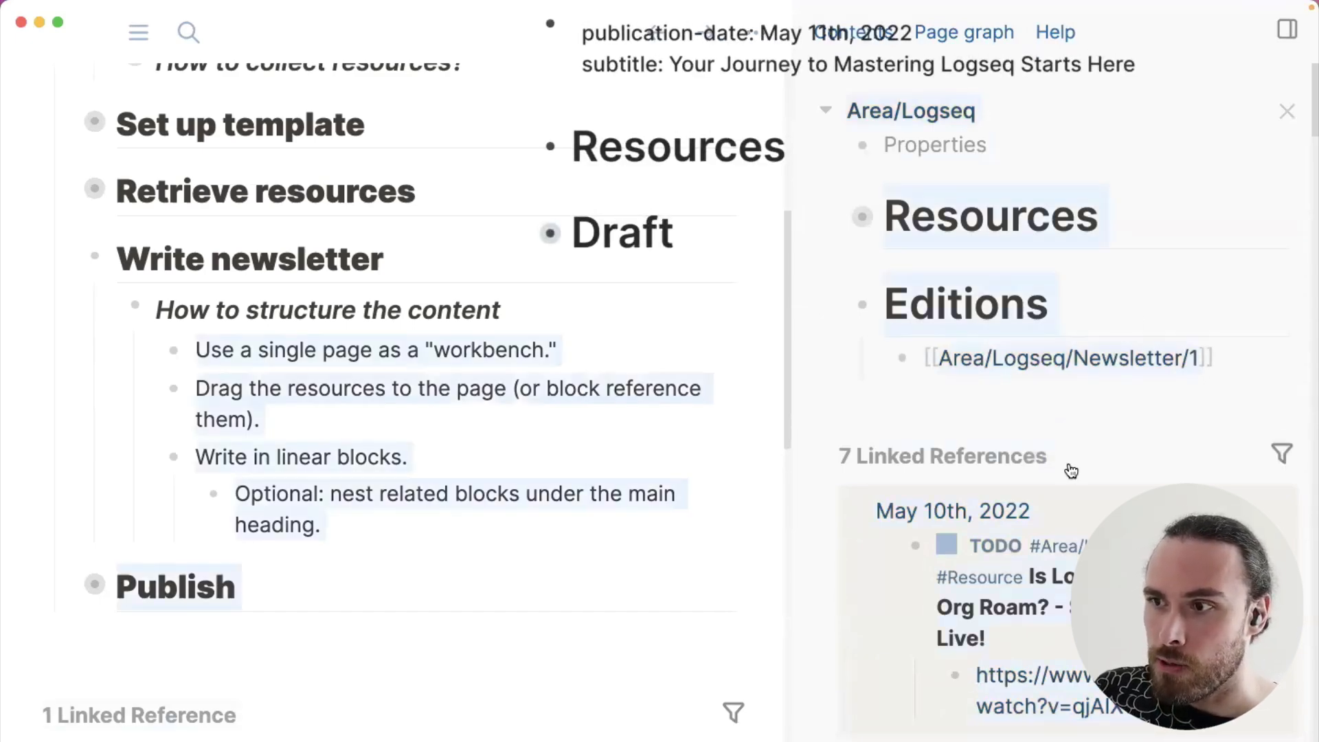
pyautogui.keyDown('shift'); pyautogui.click(1042, 358); pyautogui.keyUp('shift')
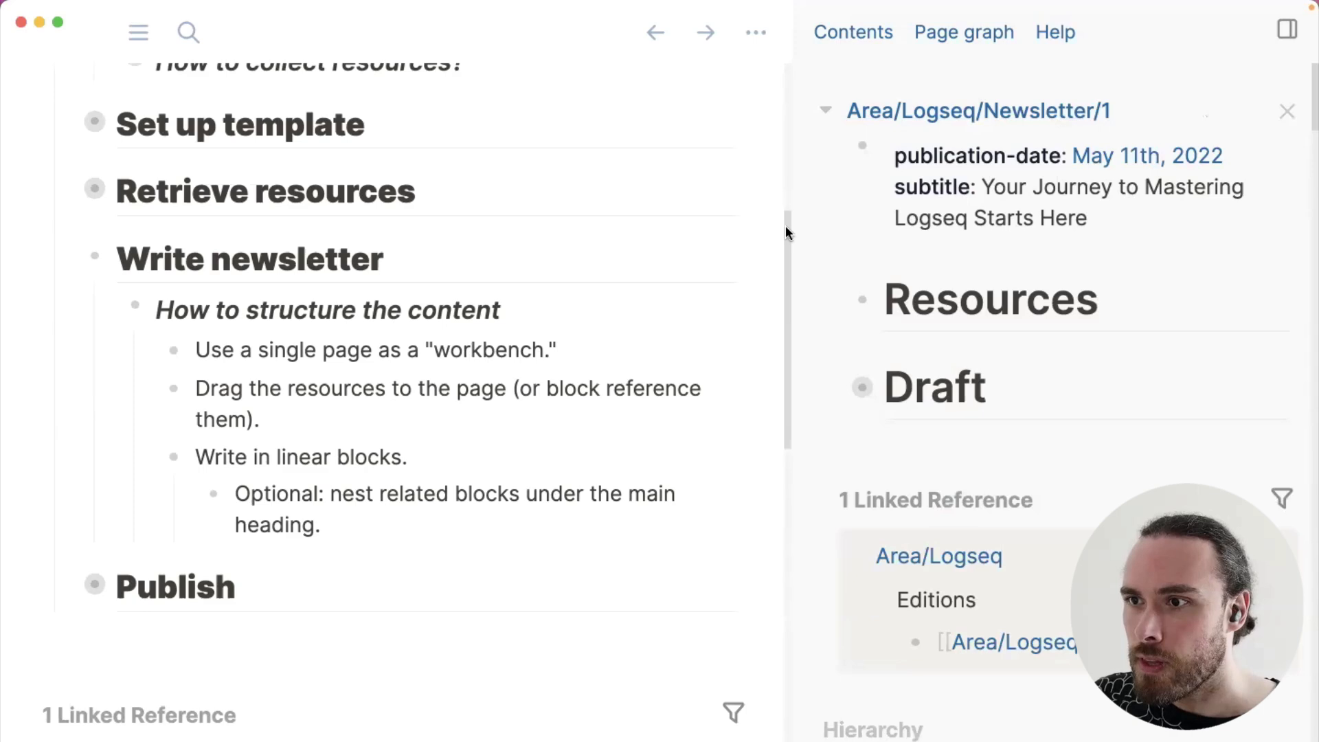
pyautogui.moveTo(789, 224); pyautogui.dragTo(685, 223)
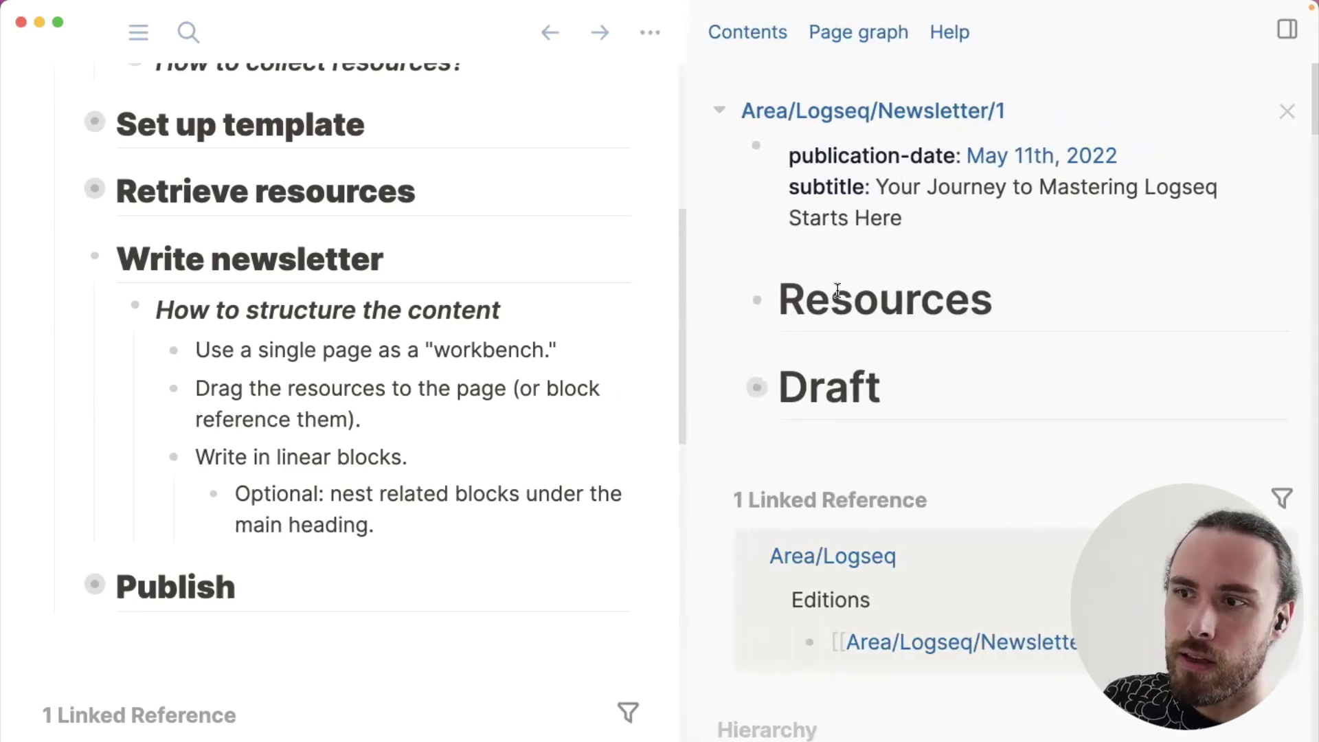
pyautogui.click(838, 296)
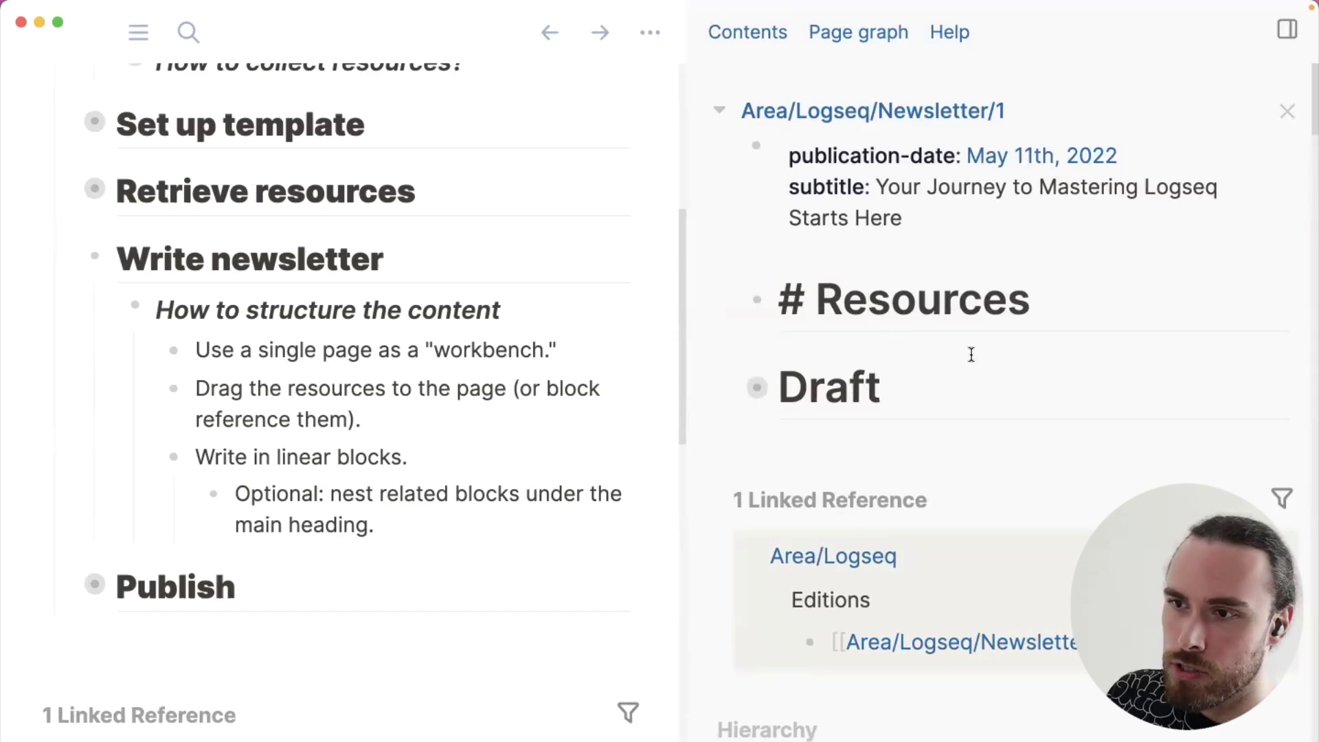
# Expand the Draft heading of Newsletter/1 and collapse its subsections, including Introduction, Goodies from around the web and the closing share-your-thoughts section
pyautogui.click(733, 386)
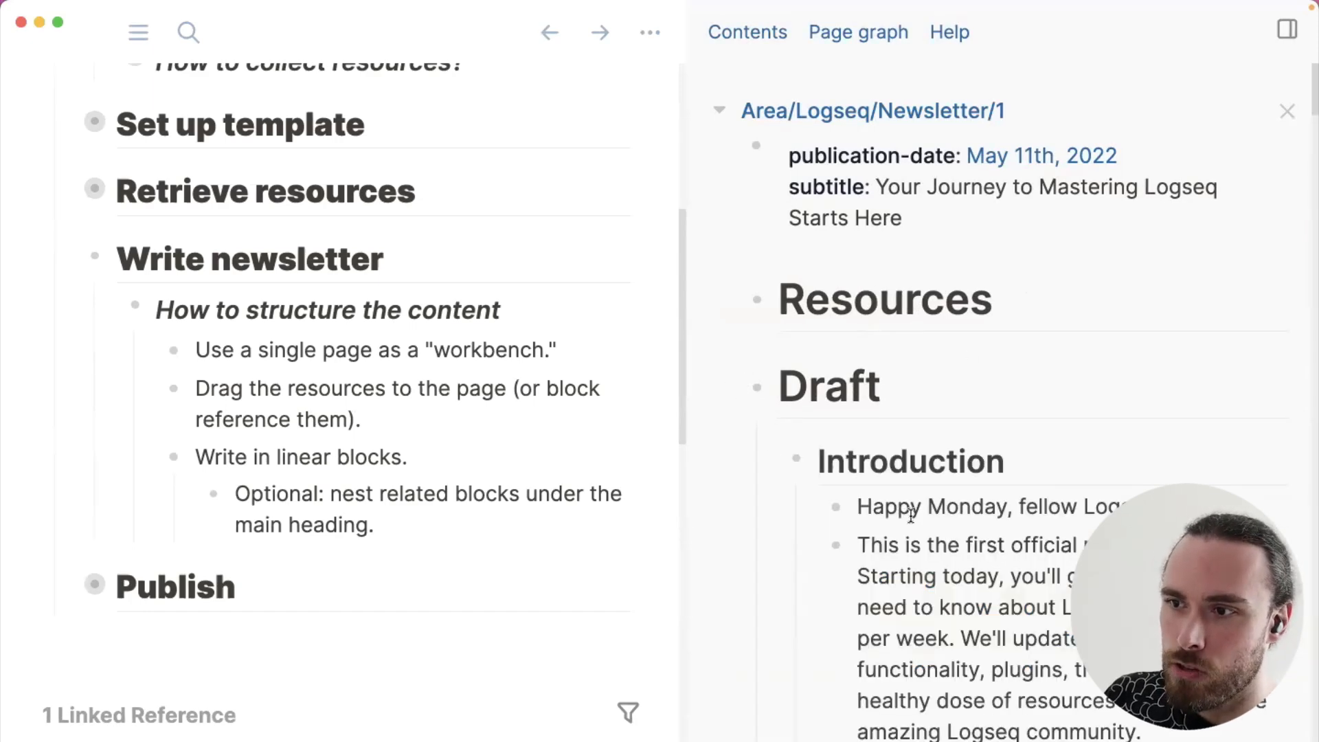
pyautogui.click(758, 460)
pyautogui.click(773, 633)
pyautogui.scroll(-5, 777, 533)
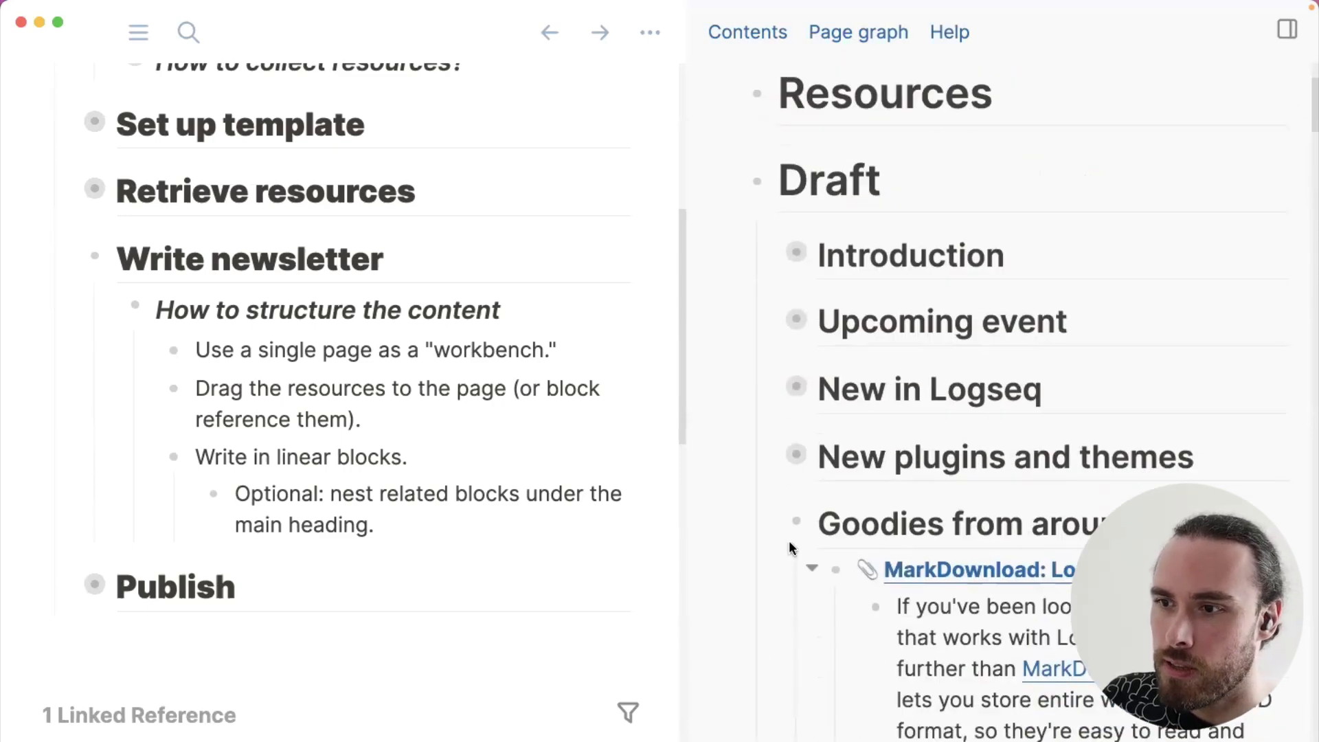
pyautogui.click(775, 529)
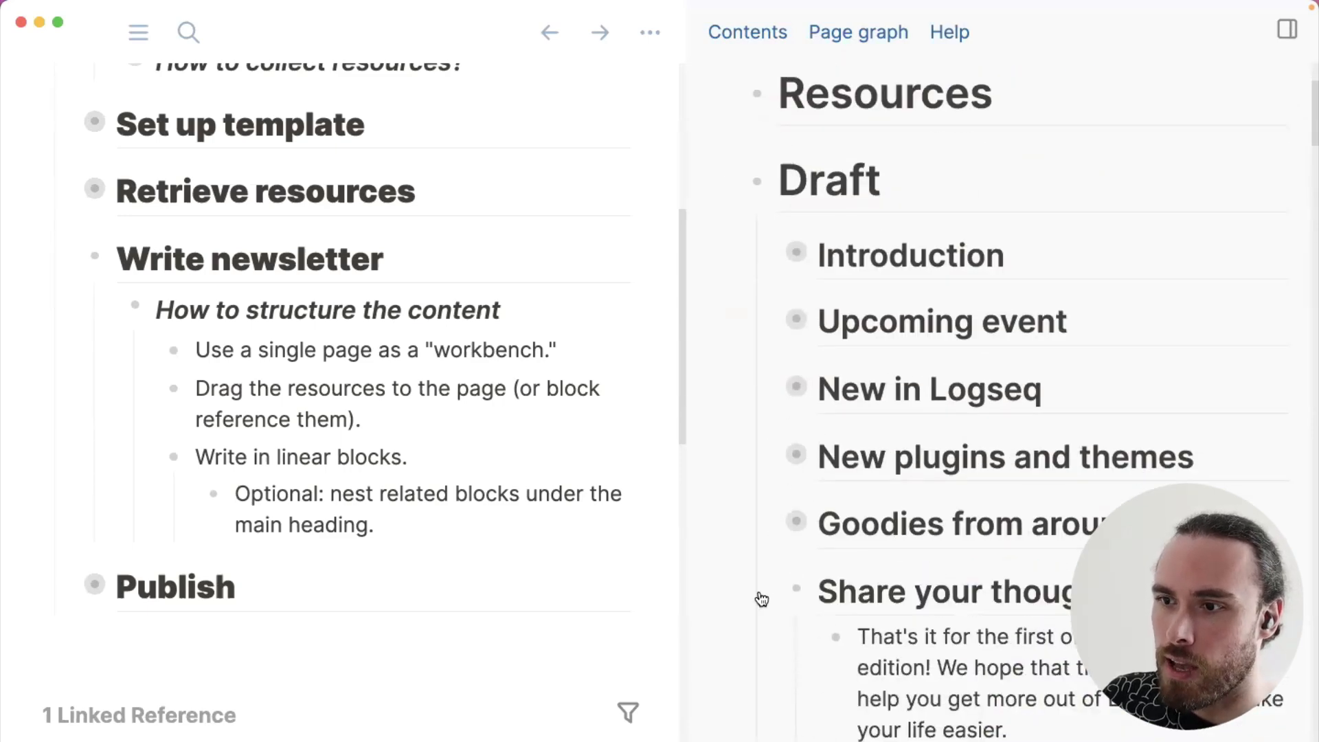
pyautogui.click(769, 592)
pyautogui.scroll(3, 842, 302)
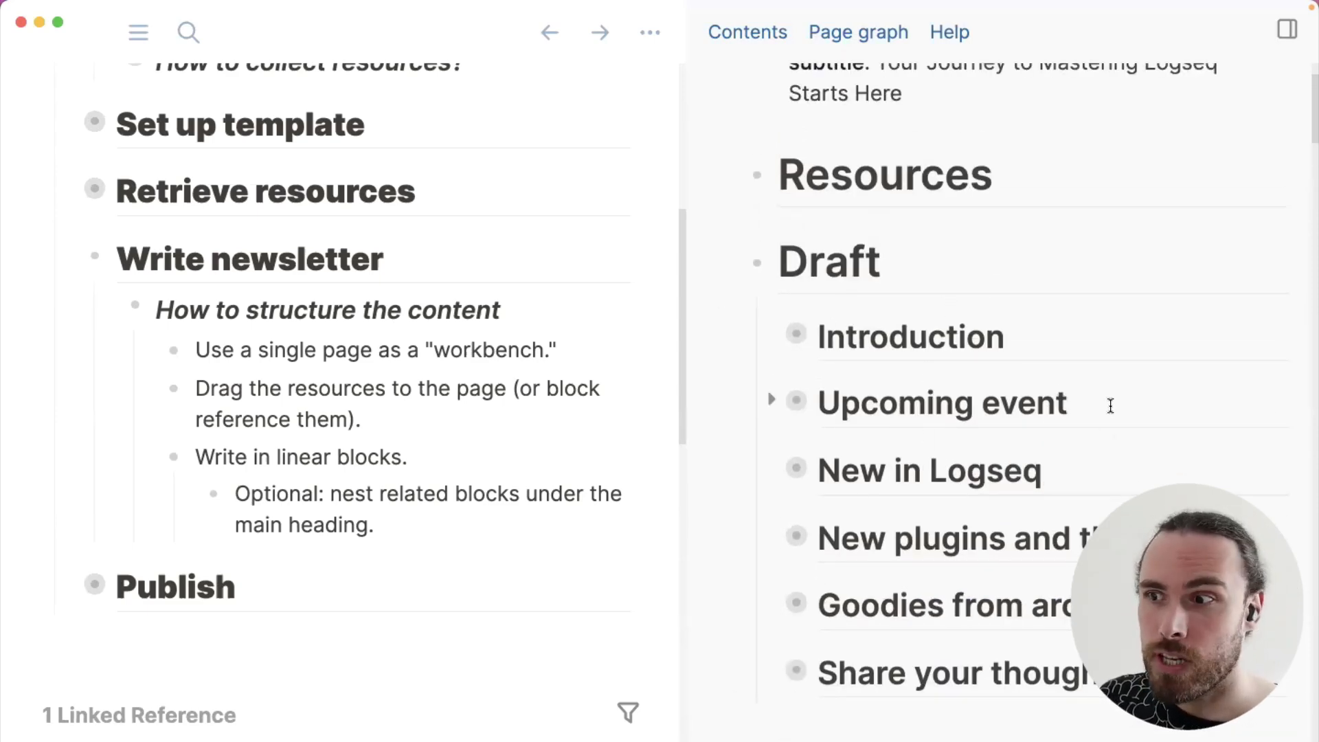
# Look at the content under Upcoming event, and collapse that section and the whole Draft heading
pyautogui.click(772, 400)
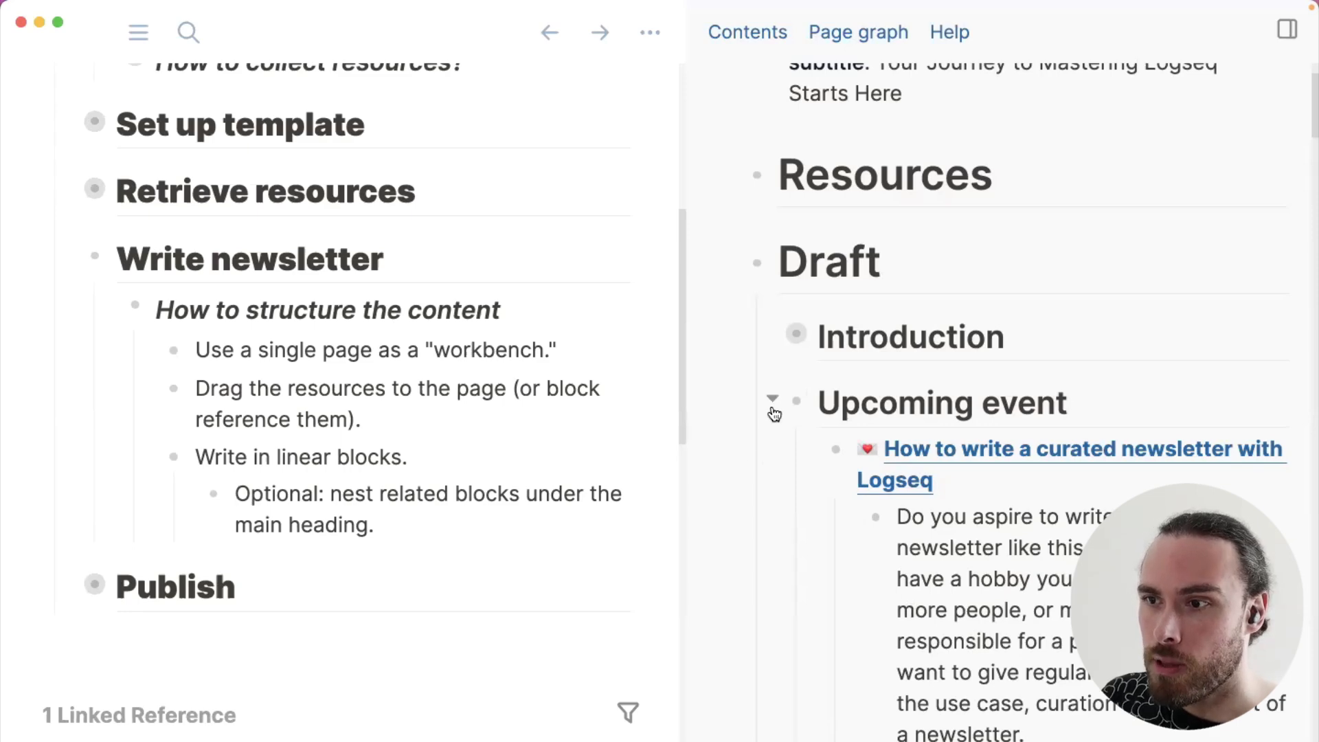
pyautogui.click(772, 406)
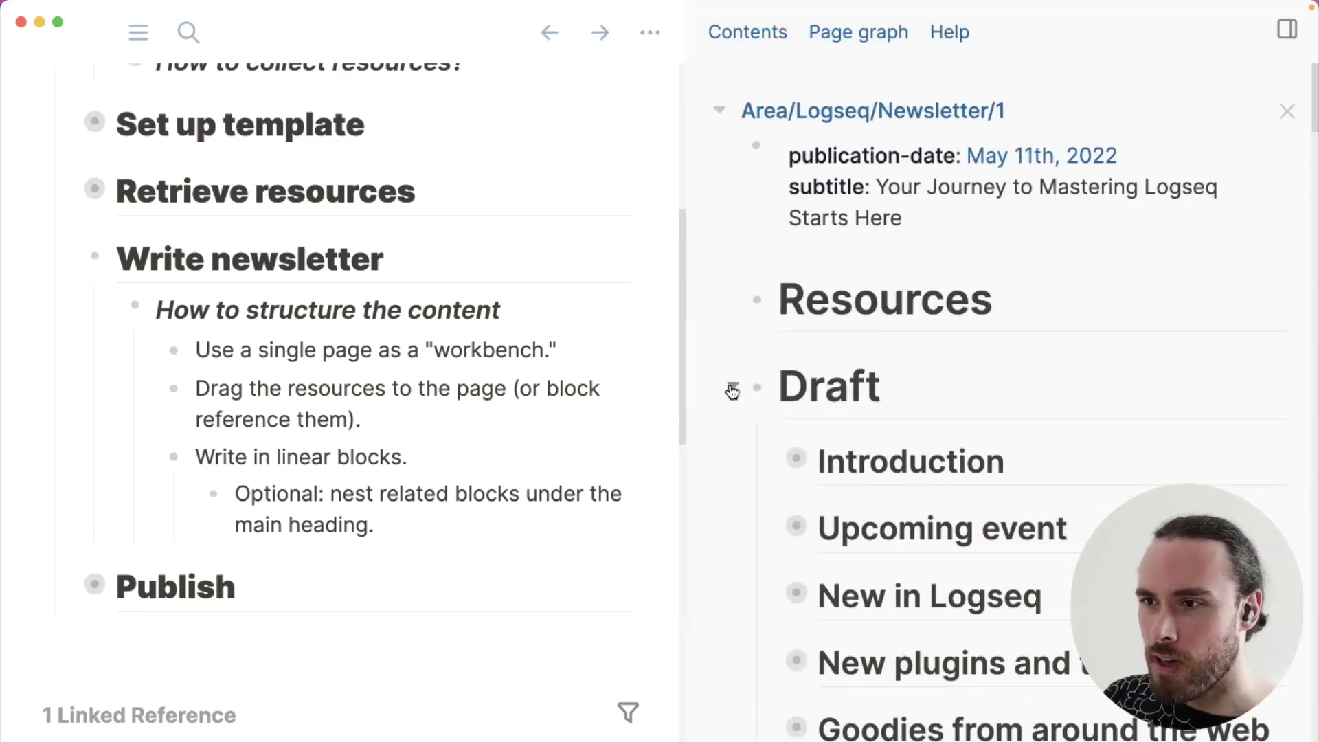
pyautogui.click(734, 389)
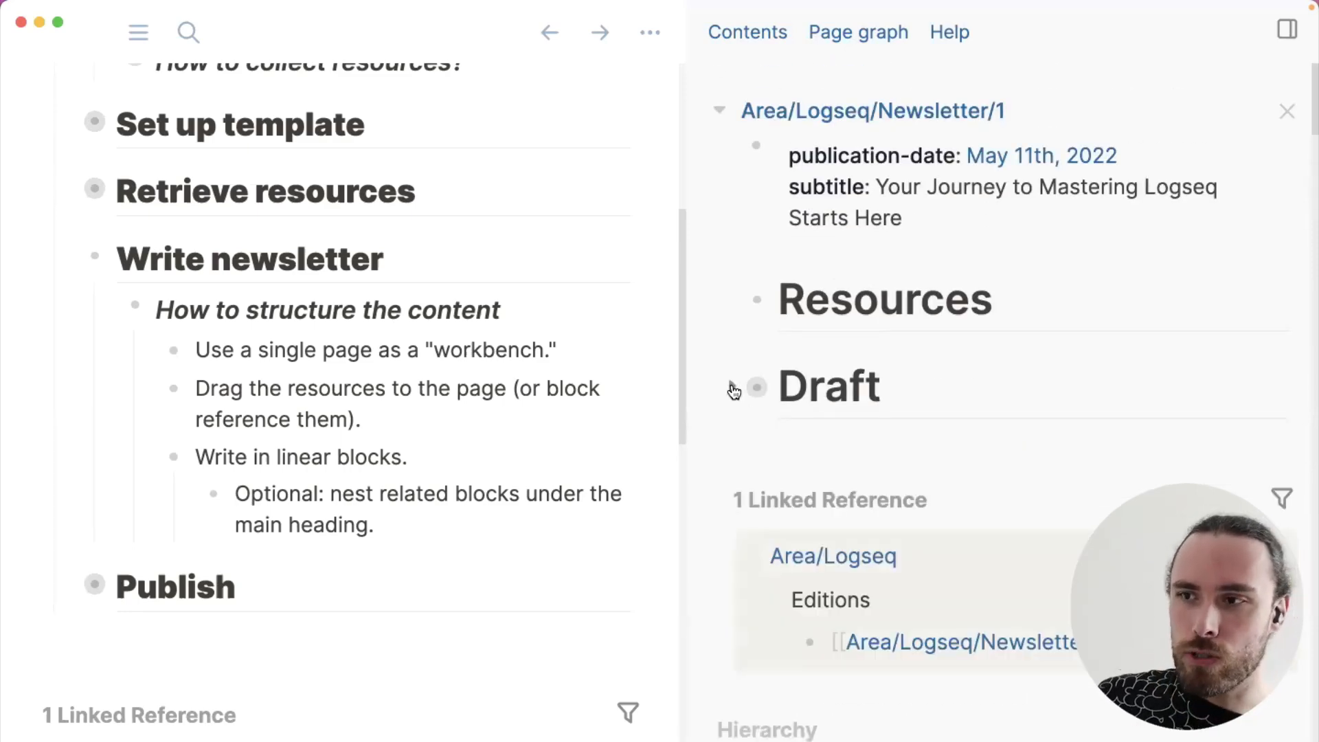
# Open the Area/Logseq page beside Newsletter/1, collapse Editions and zoom into the Resources block with its query results
pyautogui.scroll(8, 509, 360)
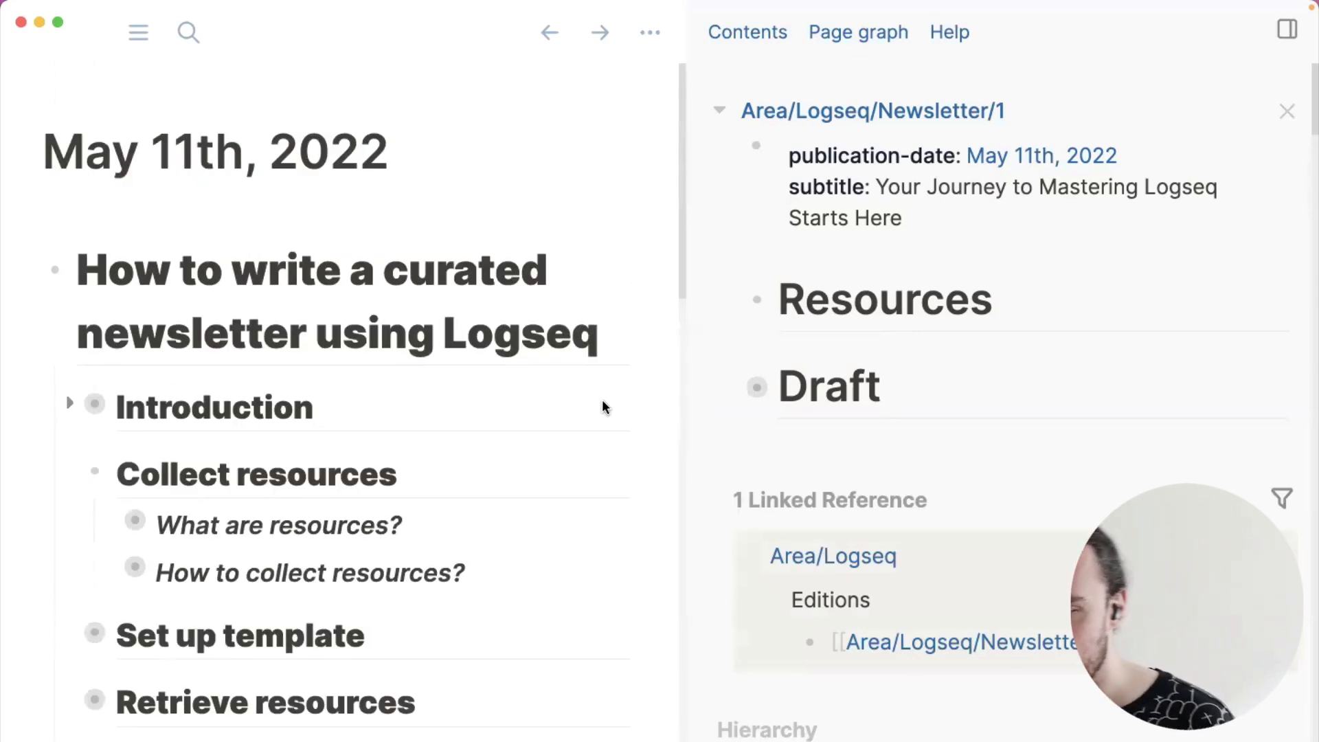
pyautogui.click(849, 555)
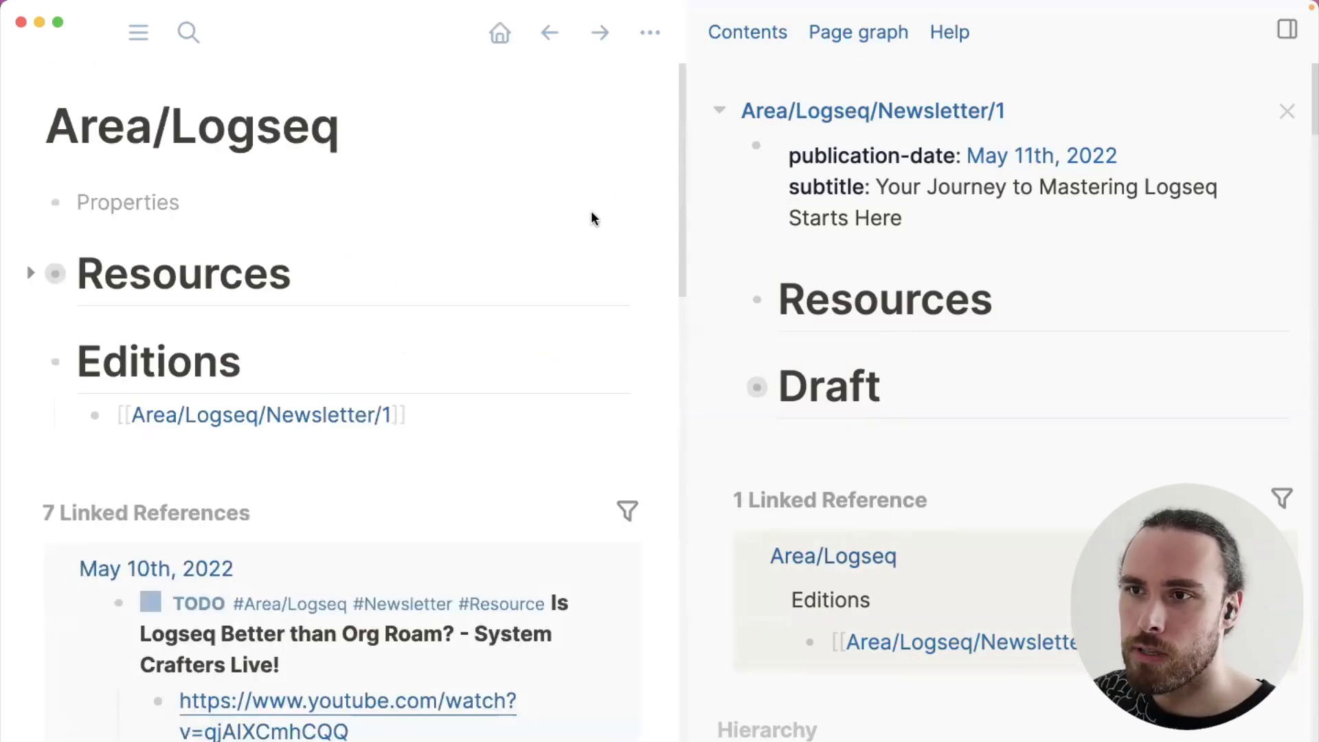
pyautogui.click(32, 362)
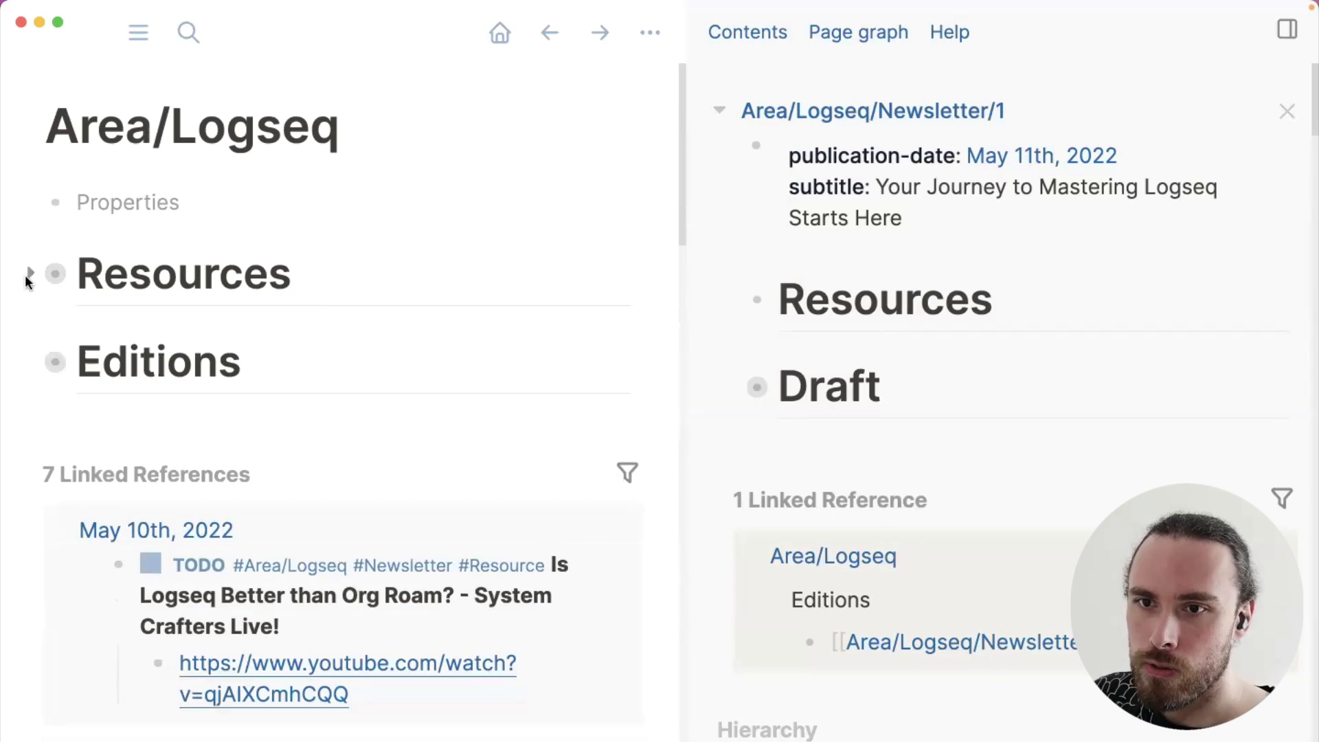
pyautogui.click(55, 273)
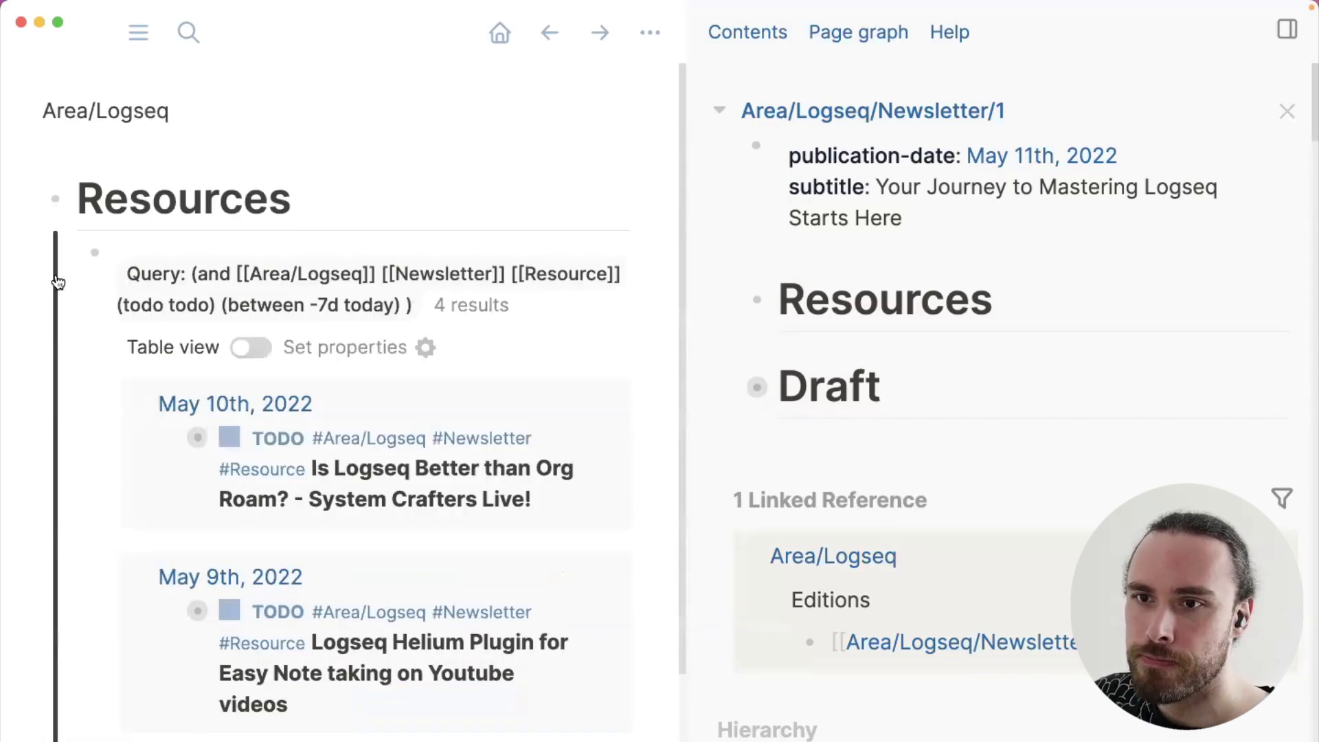
pyautogui.scroll(-2, 462, 295)
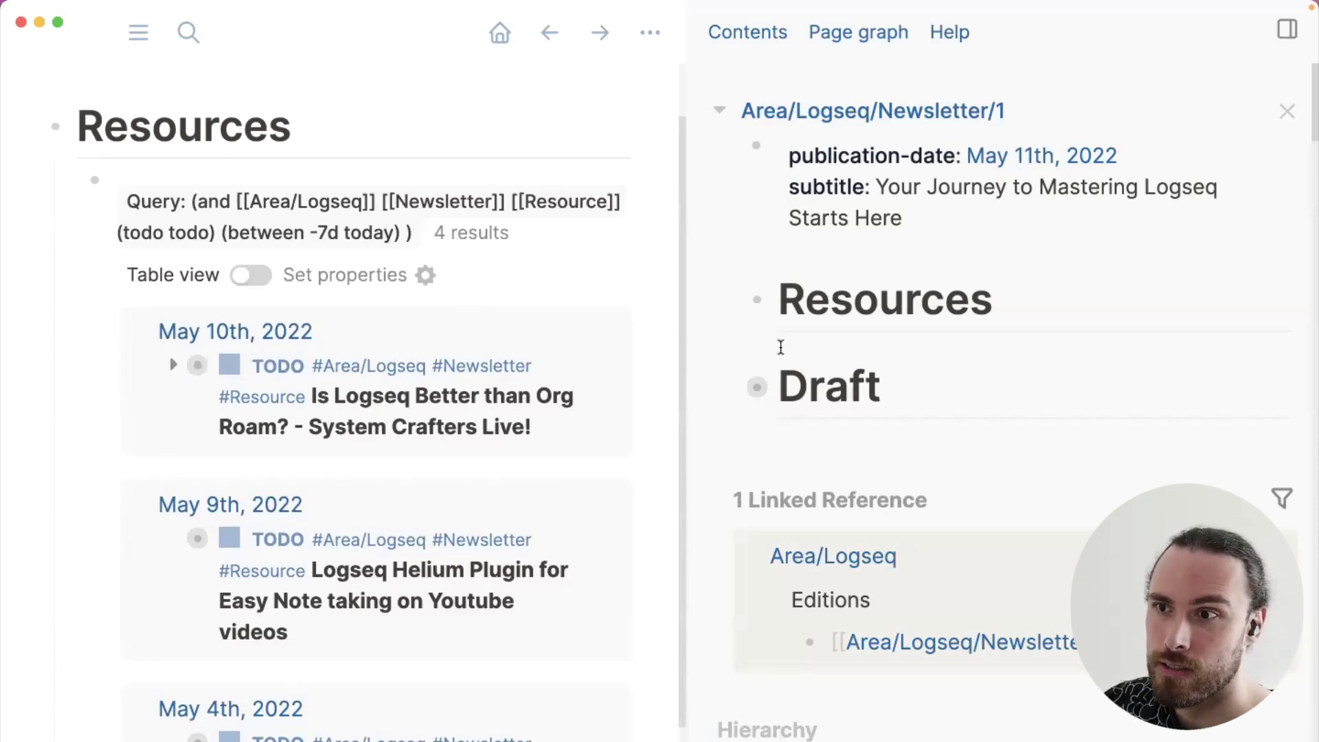
# Add a block reference to the "Is Logseq Better than Org Roam? - System Crafters Live!" resource, nested under the Resources heading of Newsletter/1
pyautogui.rightClick(200, 375)
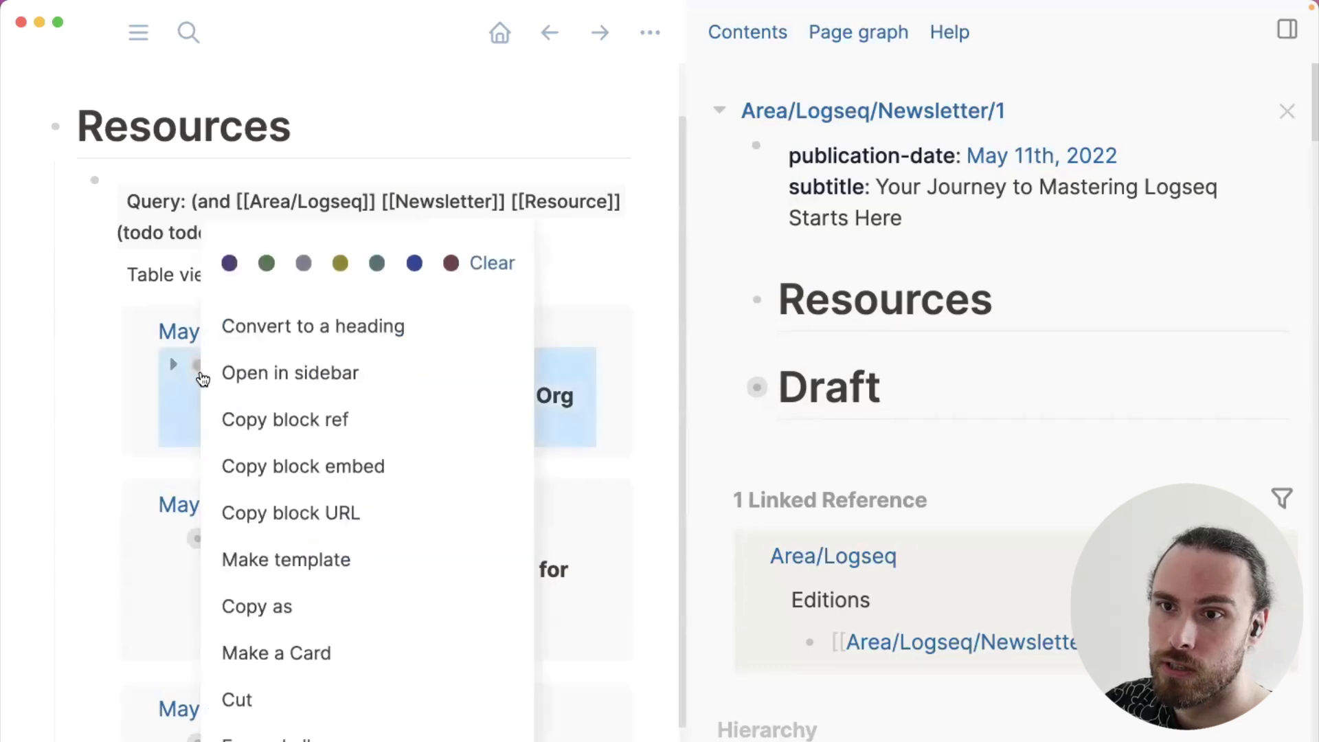
pyautogui.click(305, 411)
pyautogui.click(1065, 319)
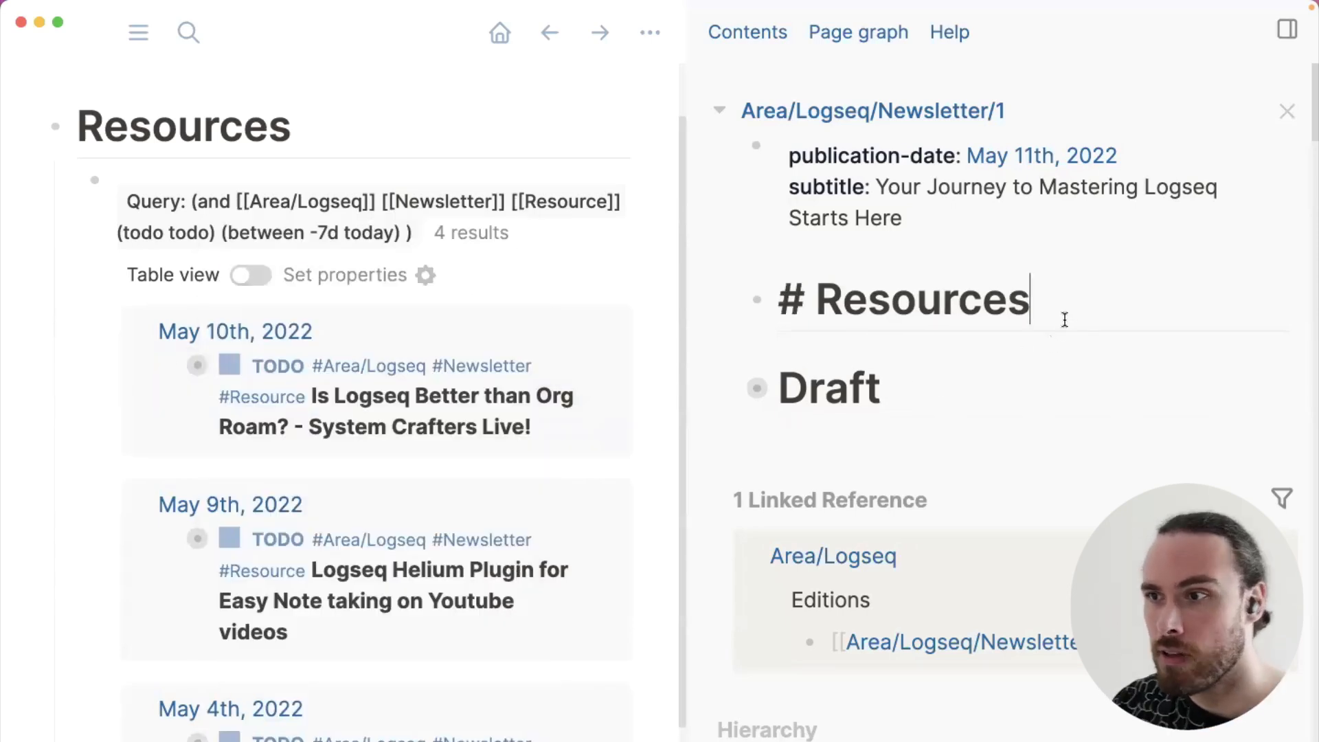
pyautogui.press('Return')
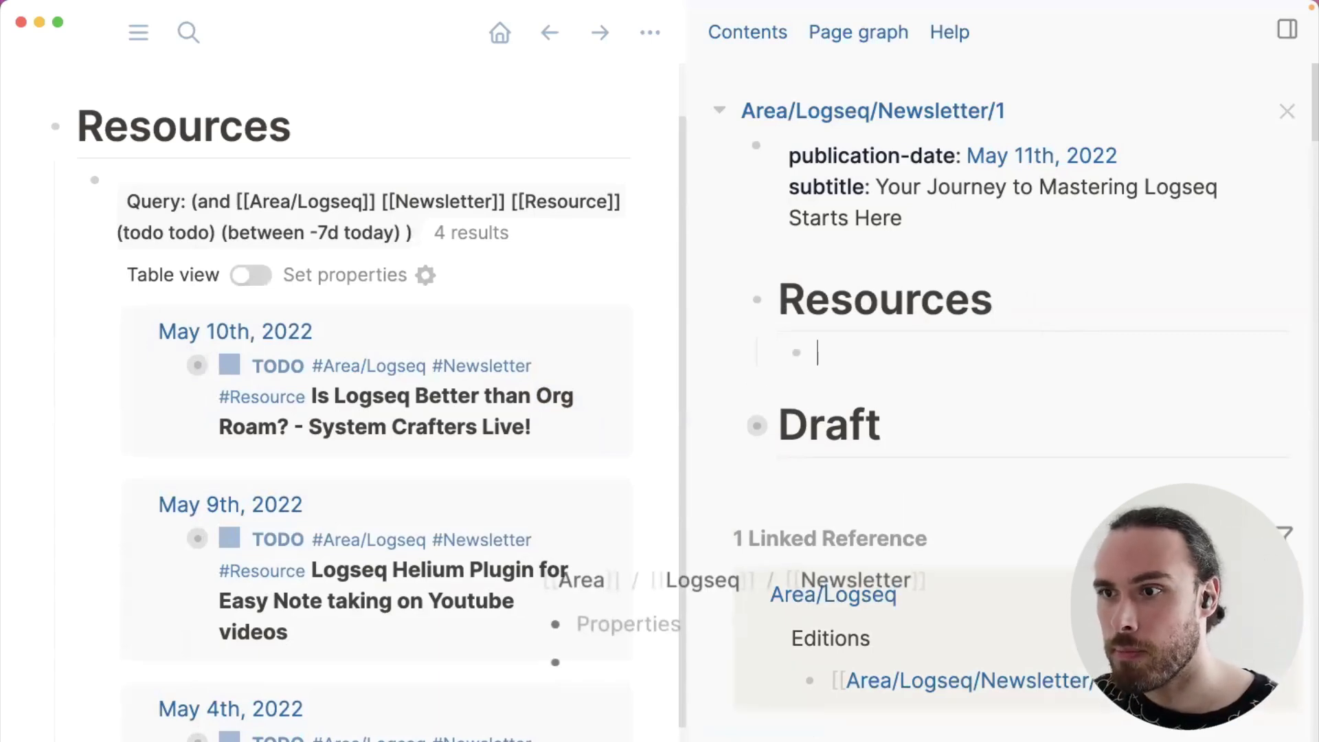
pyautogui.press('super+v')
pyautogui.click(718, 232)
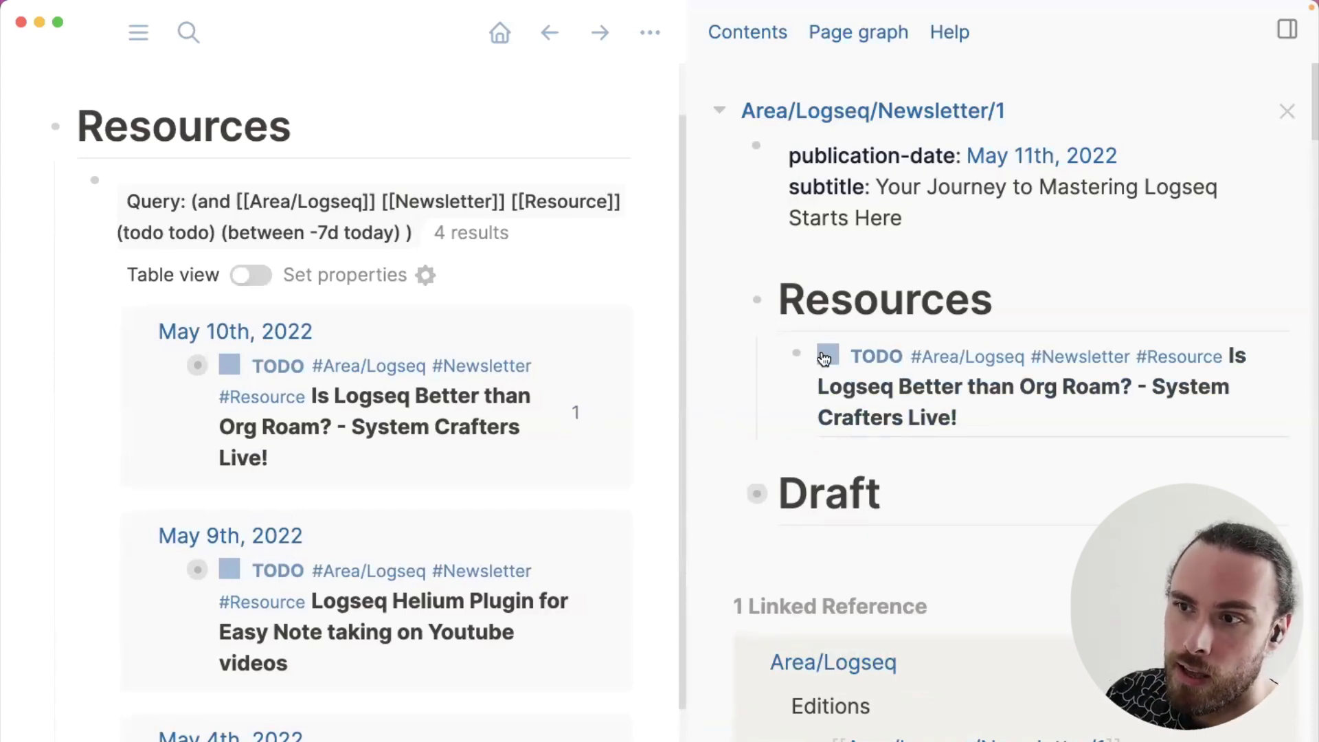
# Disable Tooltips in the Editor settings and close the settings
pyautogui.moveTo(826, 347)
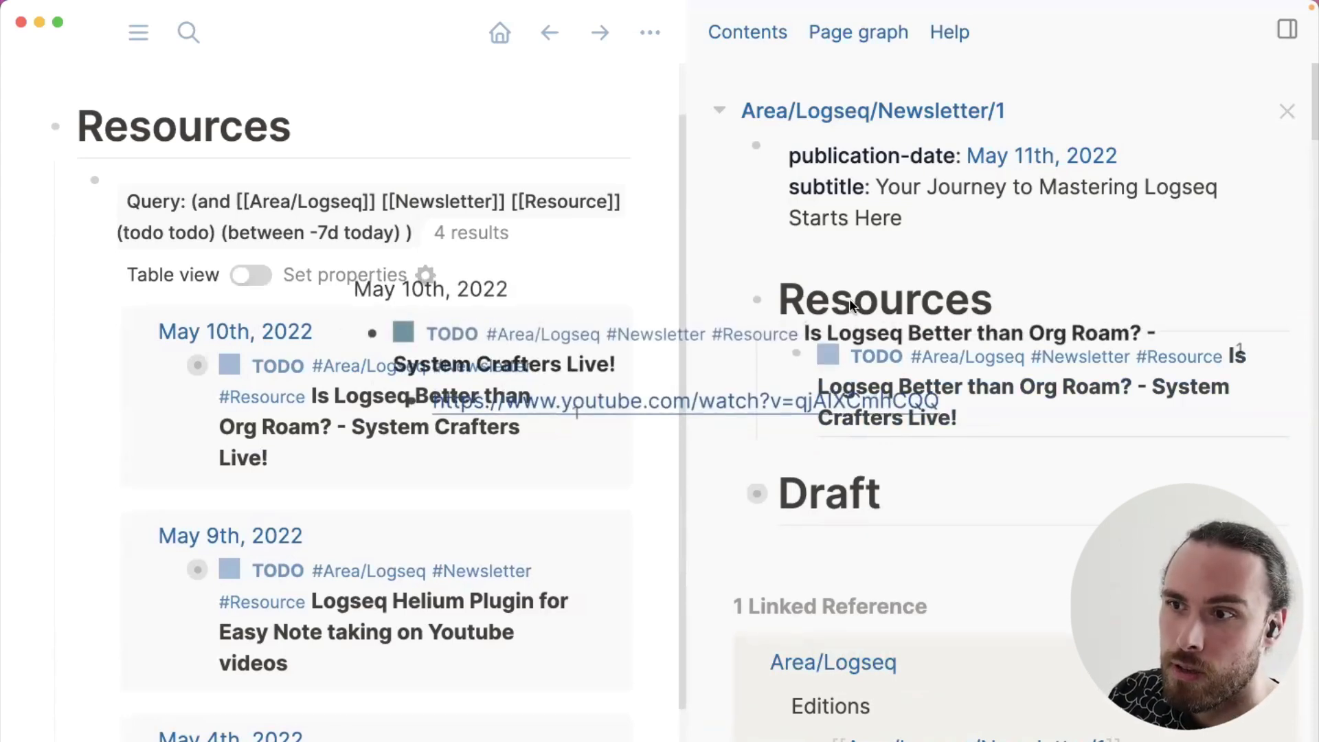
pyautogui.click(649, 33)
pyautogui.click(498, 92)
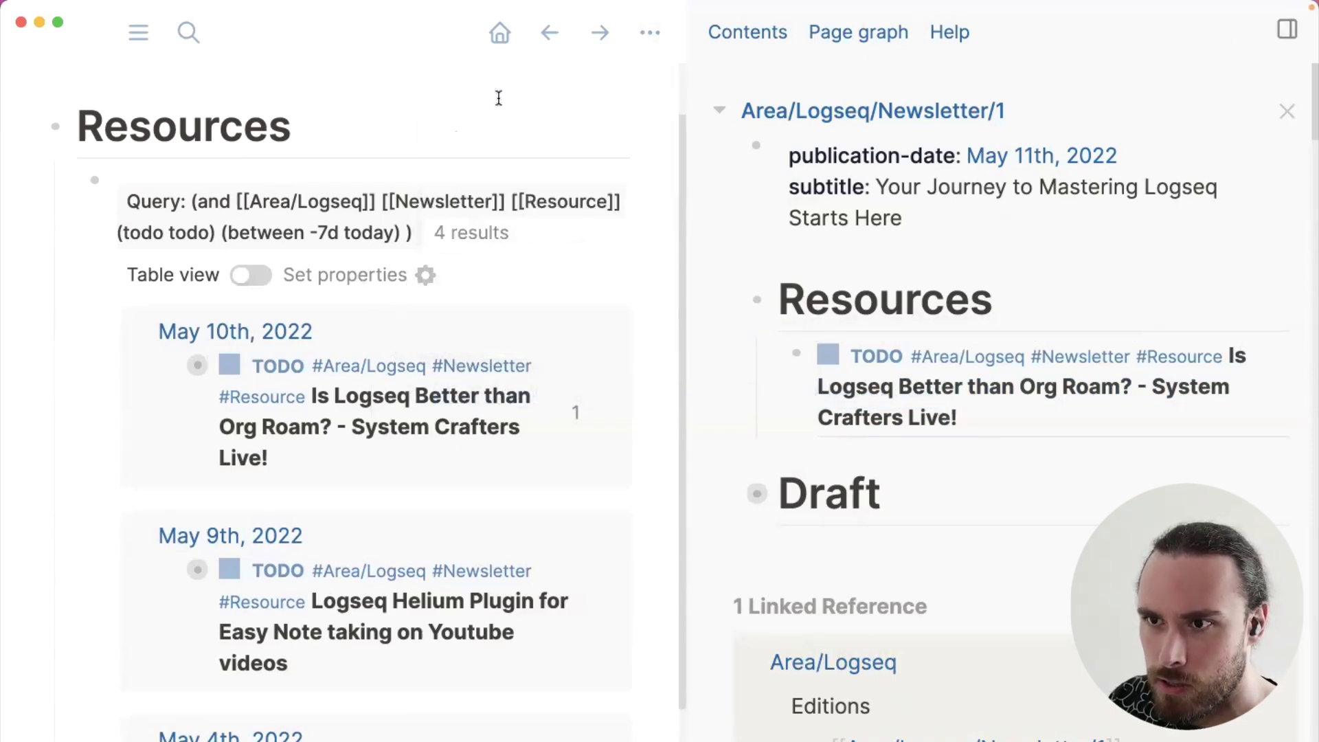
pyautogui.click(123, 340)
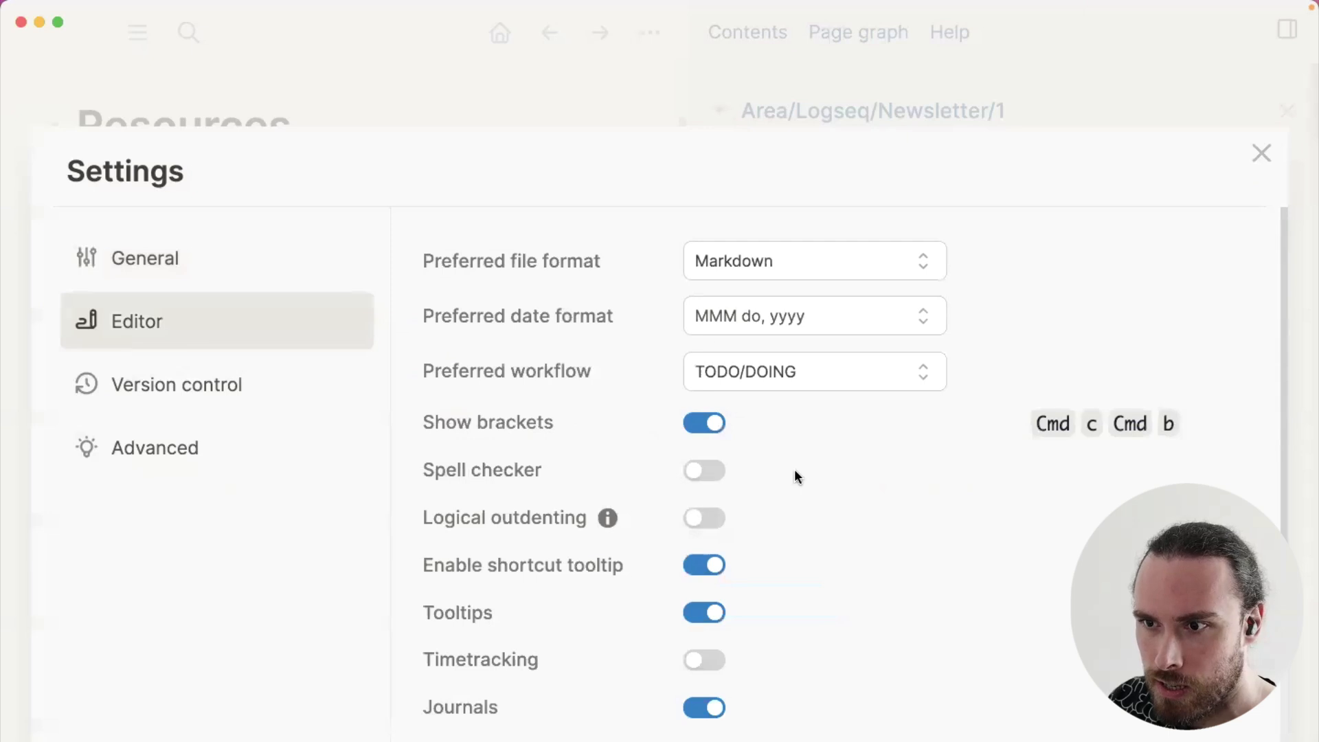
pyautogui.click(702, 612)
pyautogui.click(702, 571)
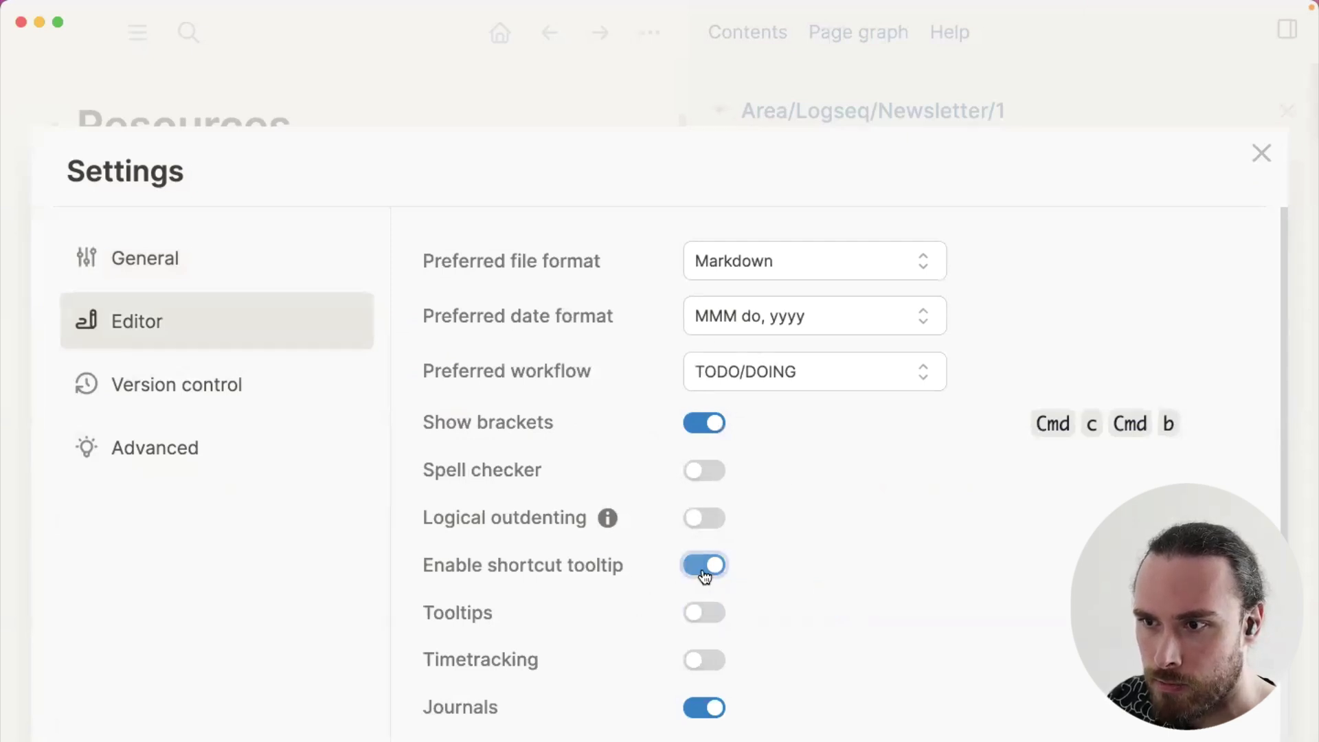
pyautogui.click(1261, 153)
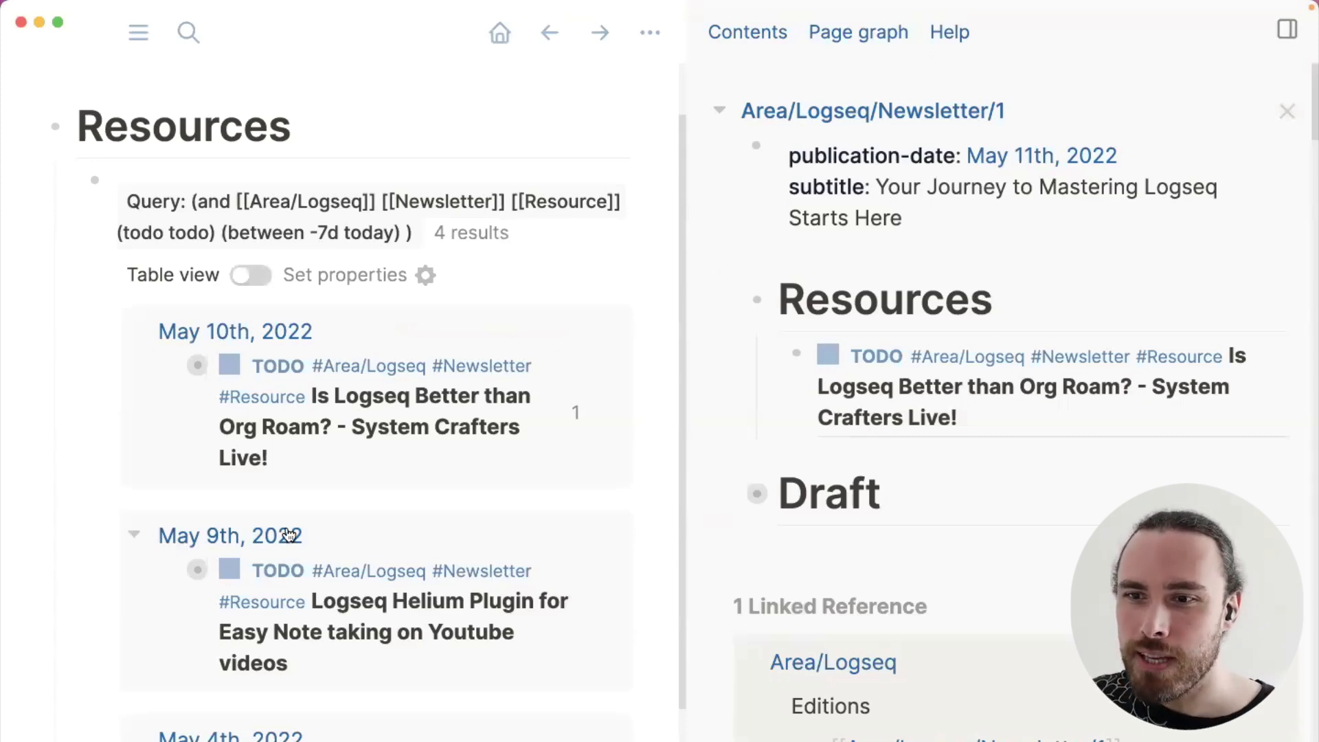
# Add a block reference to the "Logseq Helium Plugin for Easy Note taking on Youtube videos" resource under the Resources heading of Newsletter/1
pyautogui.scroll(-3, 309, 522)
pyautogui.click(462, 435)
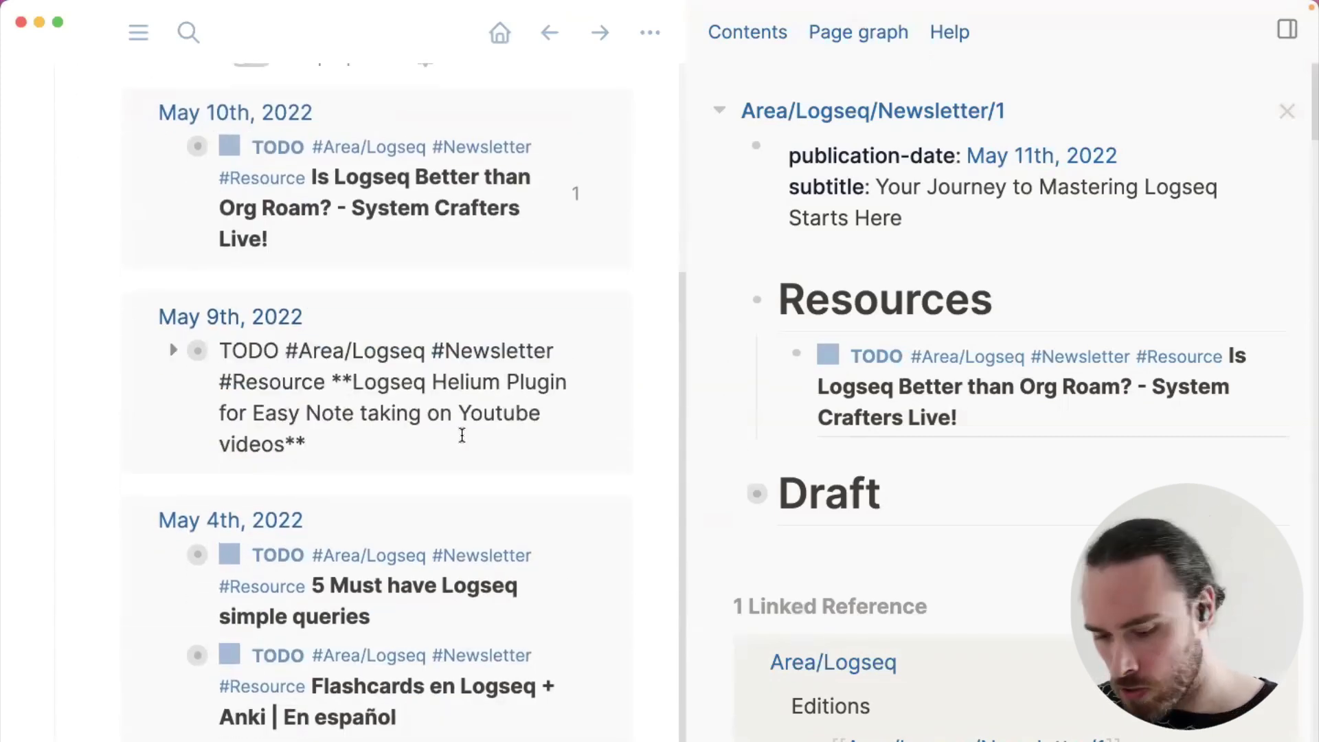
pyautogui.press('super+e')
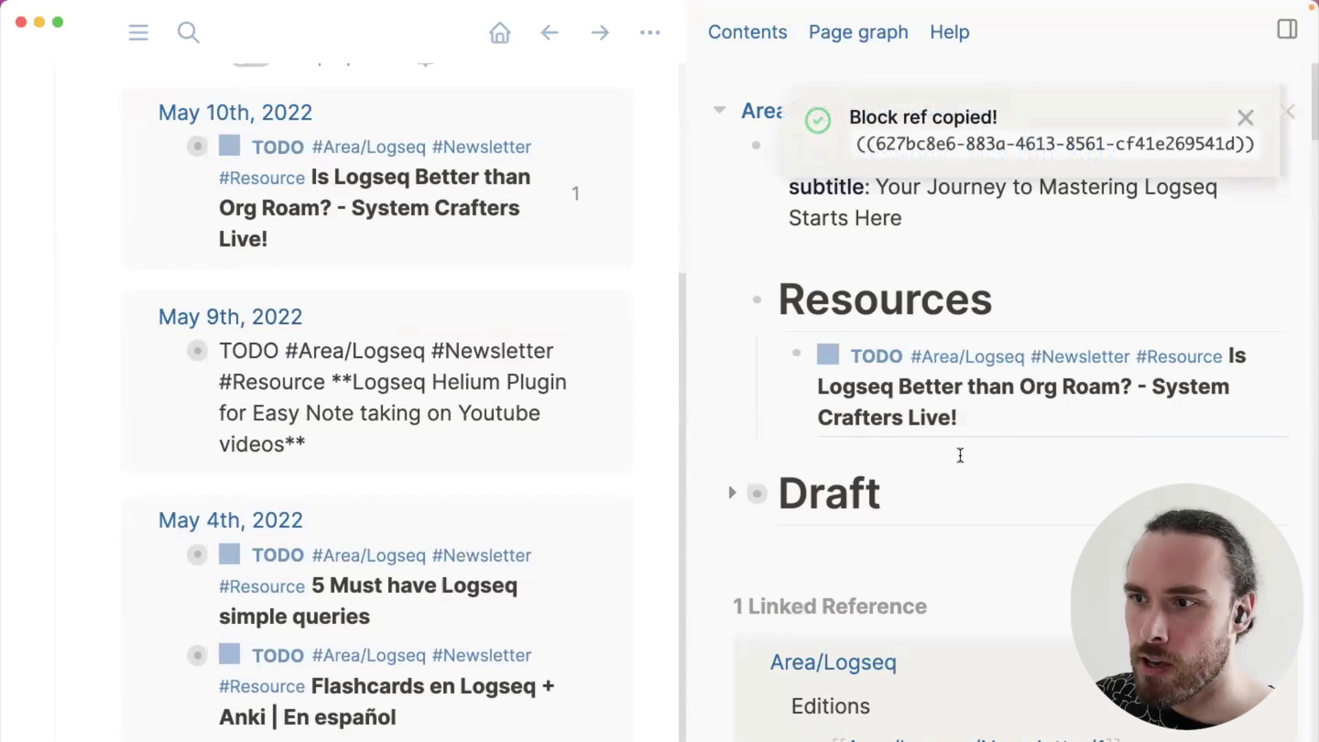
pyautogui.click(1006, 292)
pyautogui.press('Down')
pyautogui.press('super+Right')
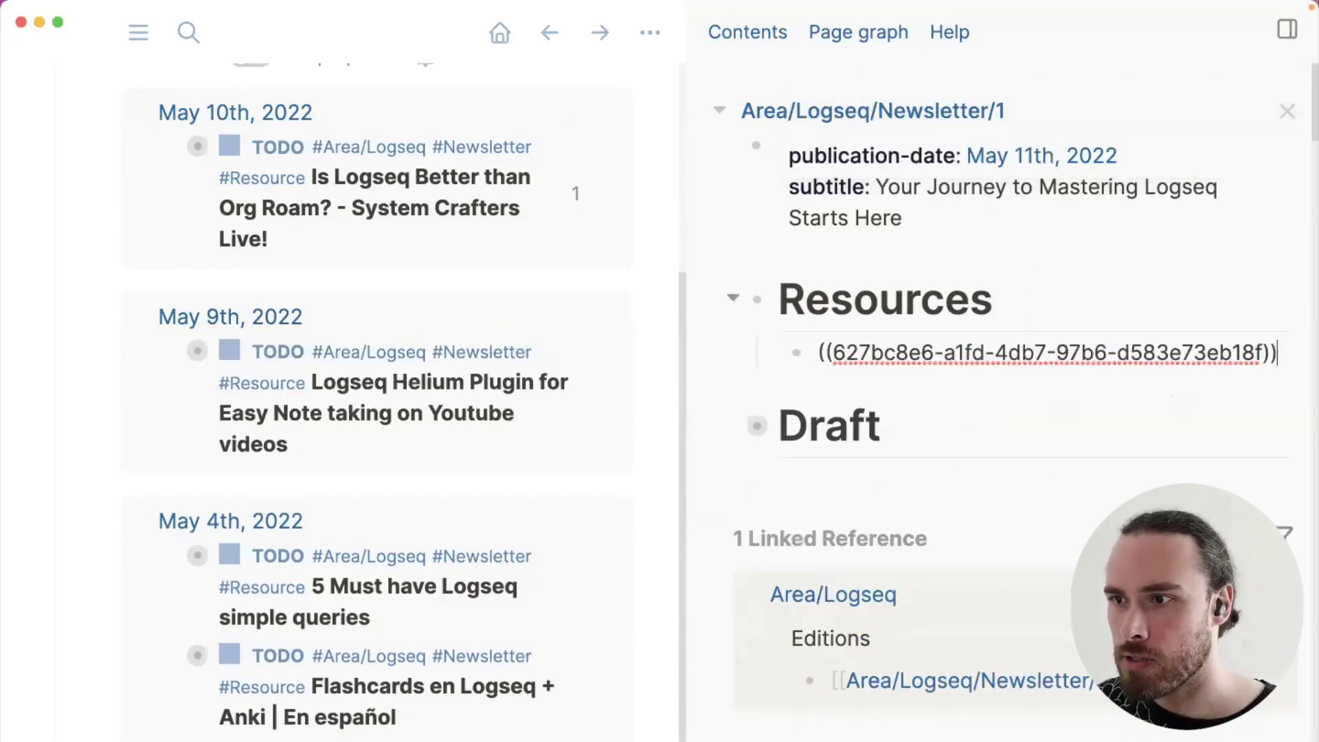
pyautogui.press('Return')
pyautogui.press('super+v')
pyautogui.click(718, 379)
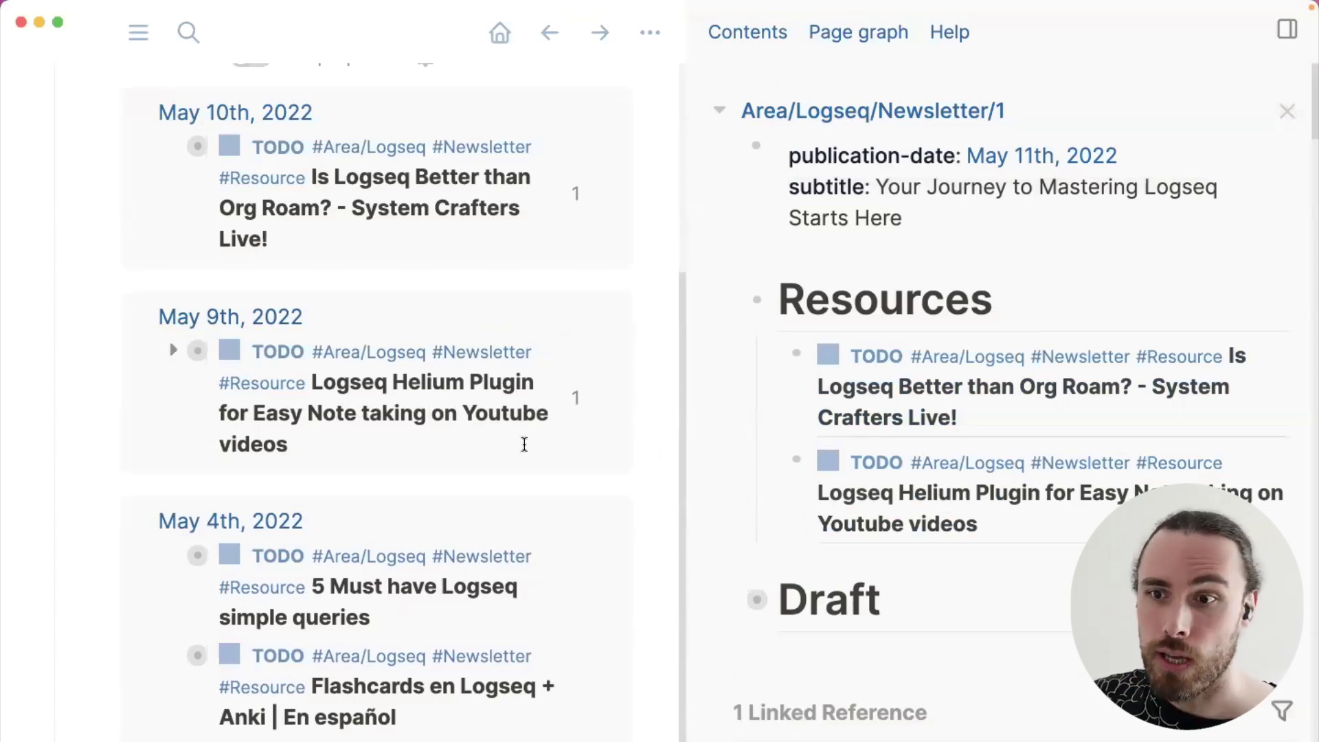
# Move the "5 Must have Logseq simple queries" resource block itself below the Helium Plugin reference under Resources in Newsletter/1
pyautogui.scroll(-1, 524, 444)
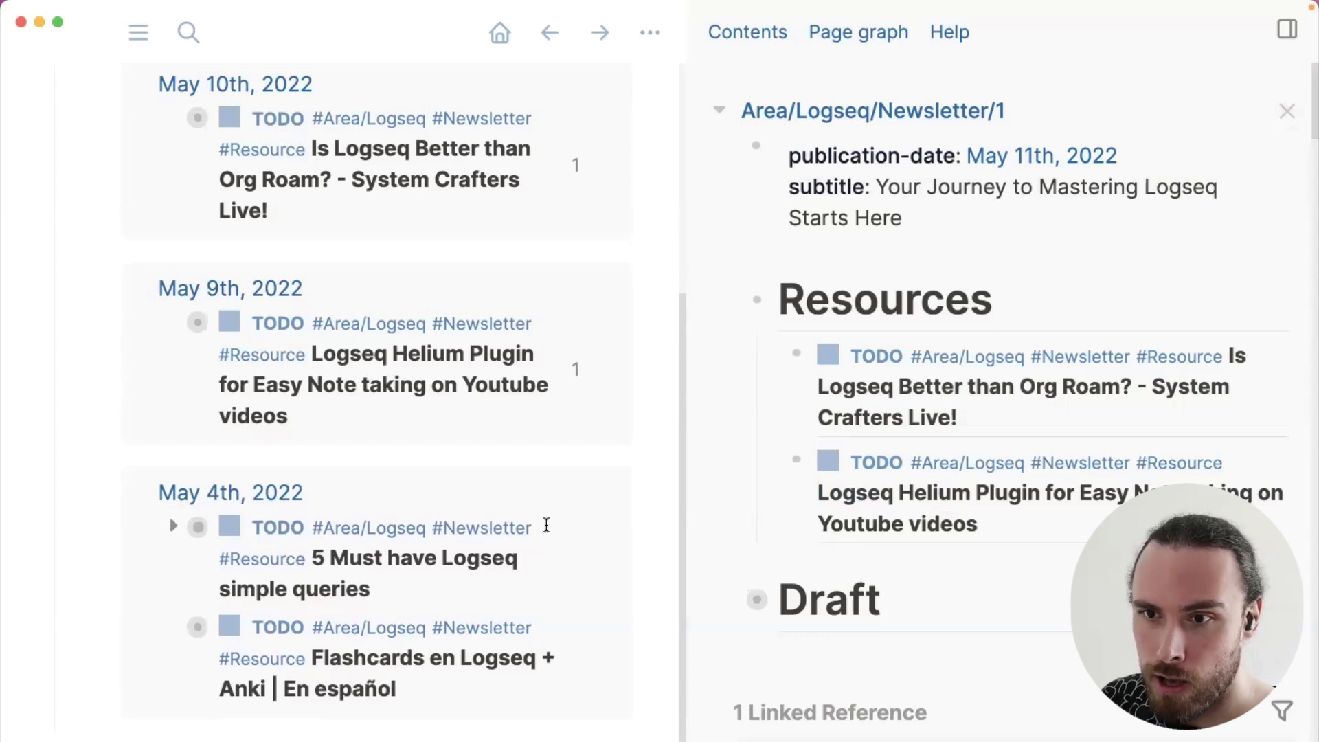
pyautogui.moveTo(208, 534); pyautogui.dragTo(774, 547)
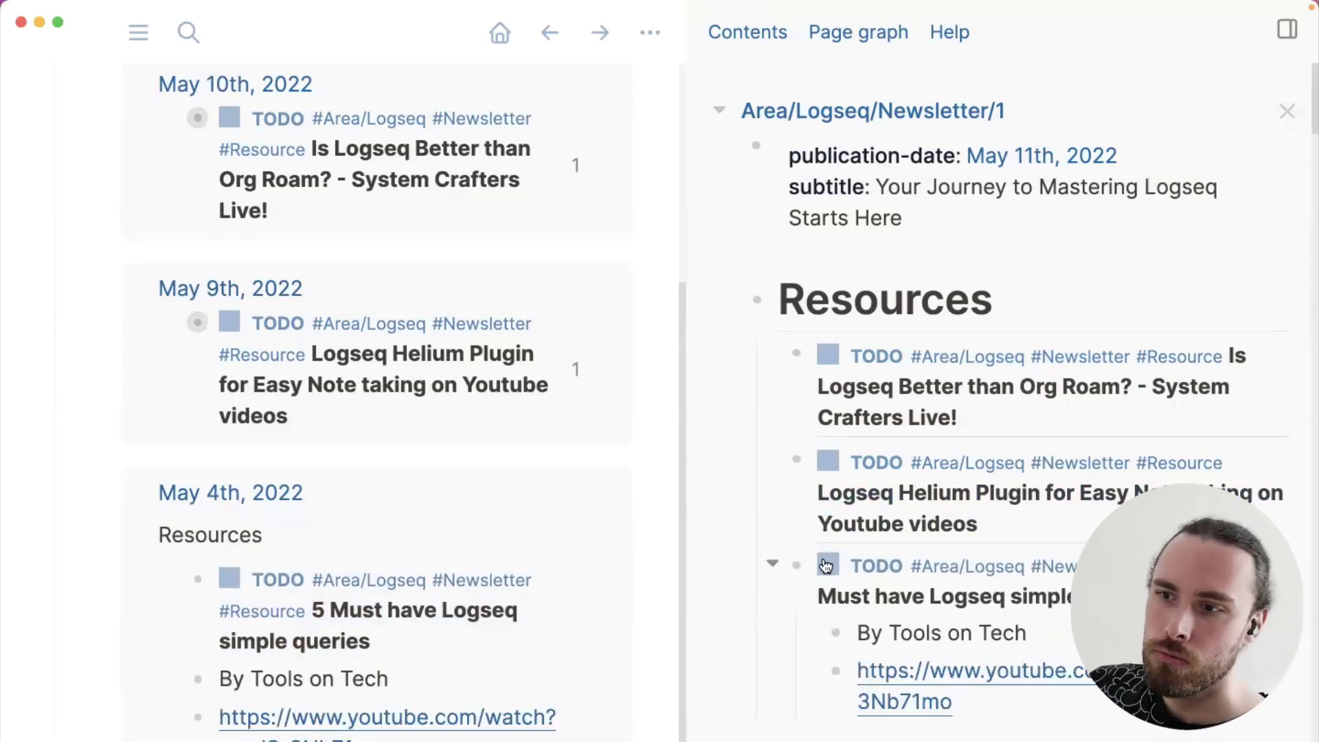
pyautogui.scroll(-3, 1059, 576)
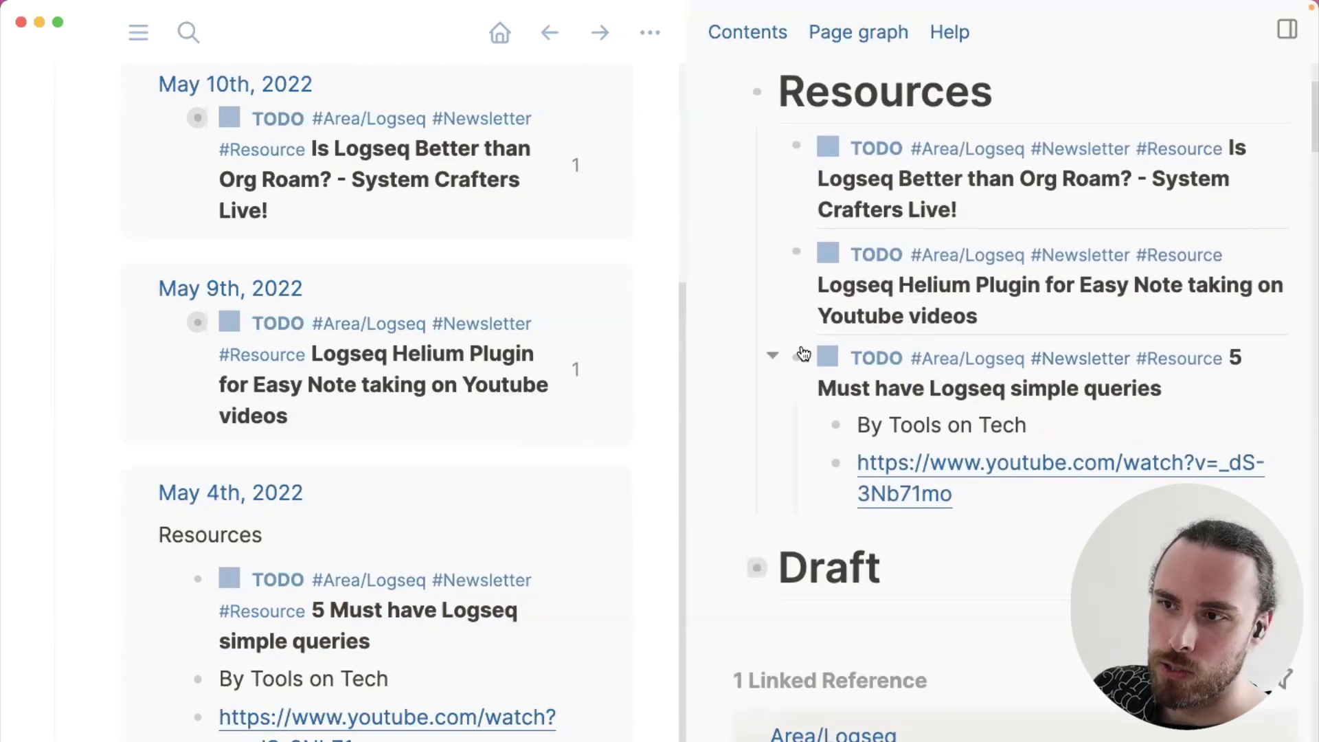
pyautogui.scroll(2, 839, 355)
pyautogui.scroll(1, 838, 356)
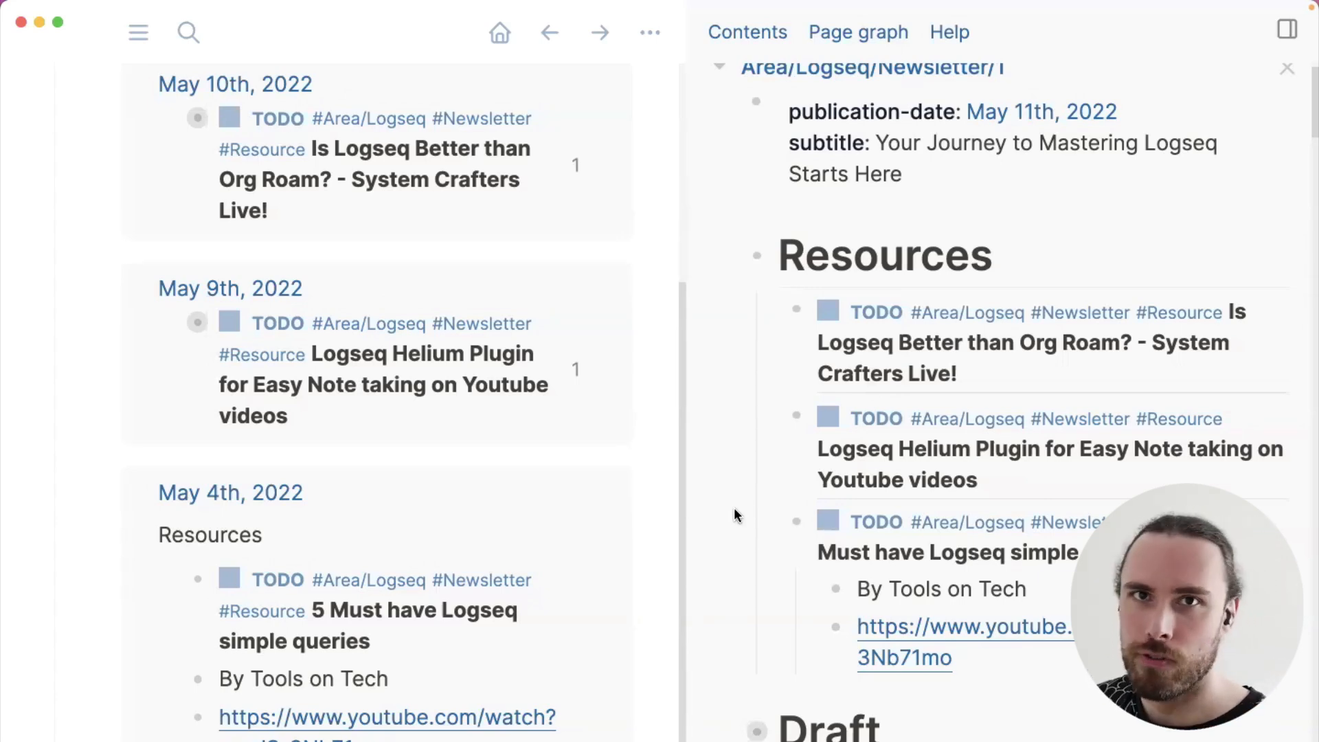
pyautogui.scroll(1, 733, 508)
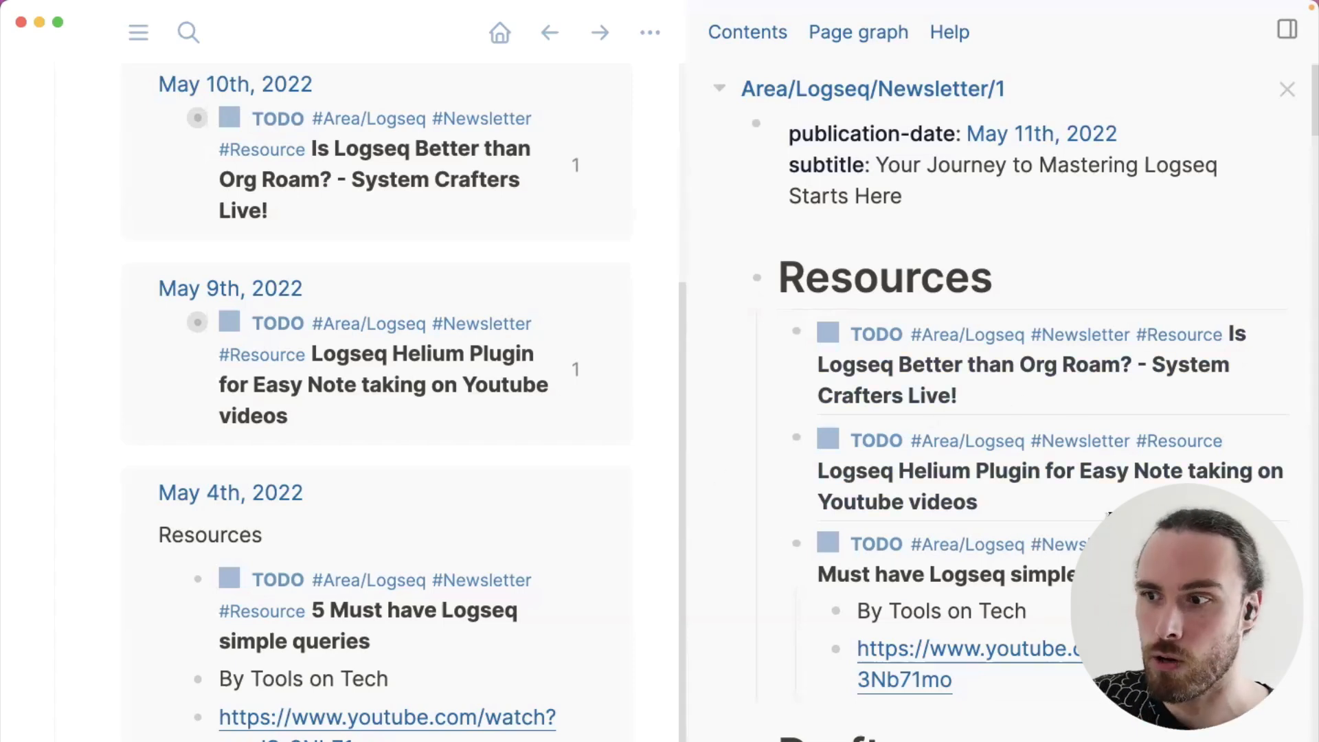
pyautogui.scroll(-1, 1108, 514)
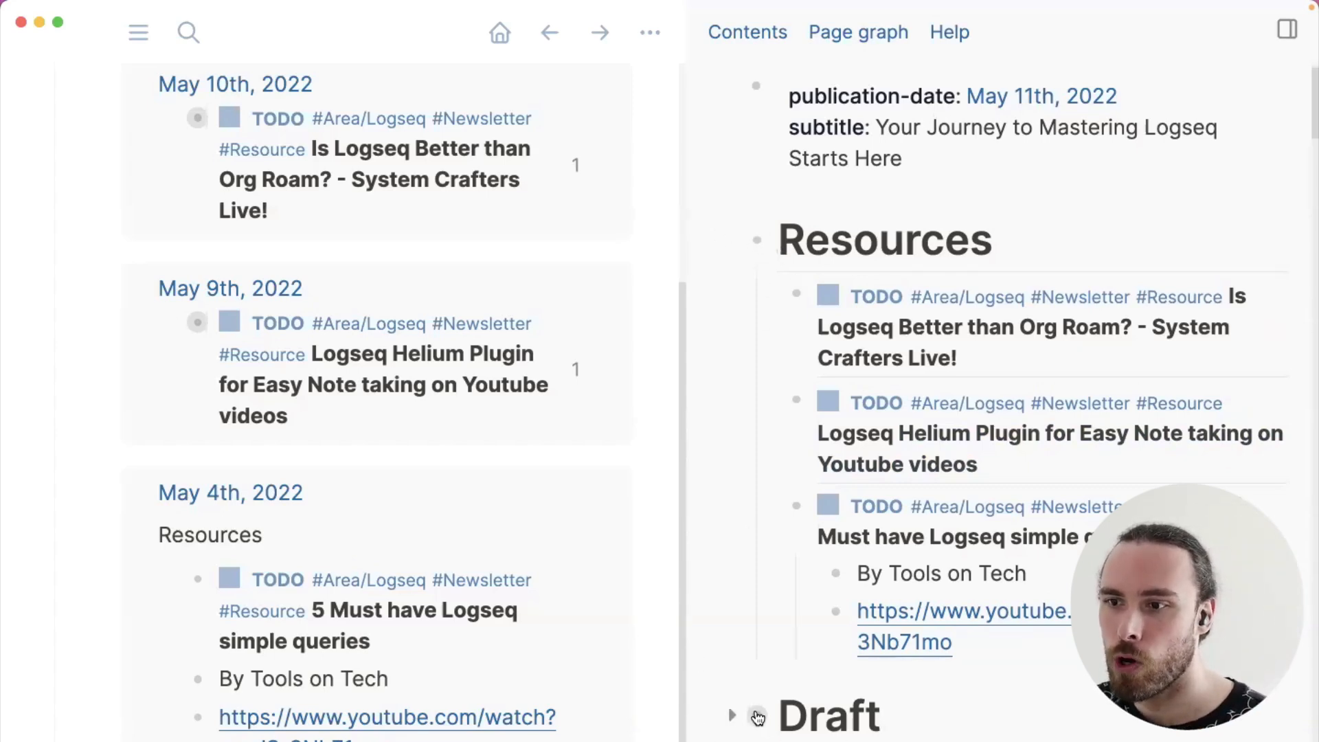
# Zoom into the Draft heading and expand Goodies from around the web, keeping the items inside it collapsed
pyautogui.click(758, 717)
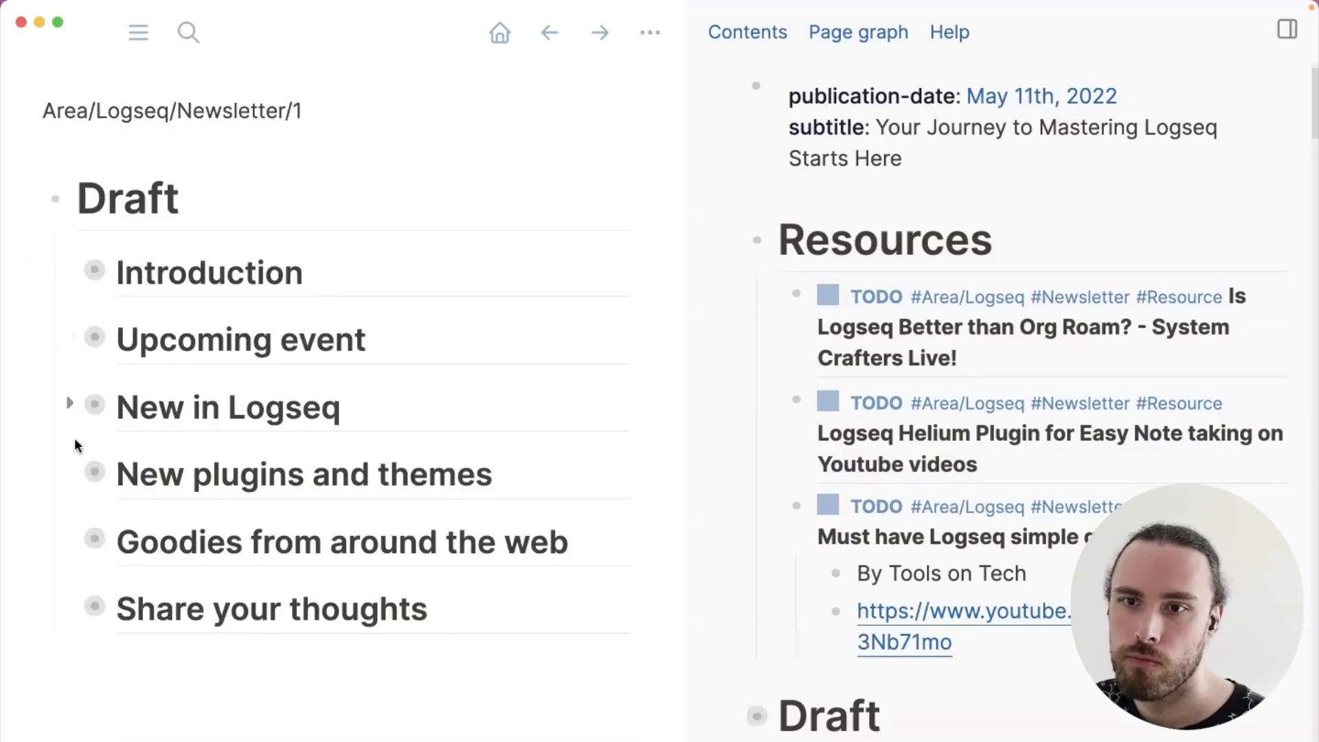
pyautogui.click(69, 538)
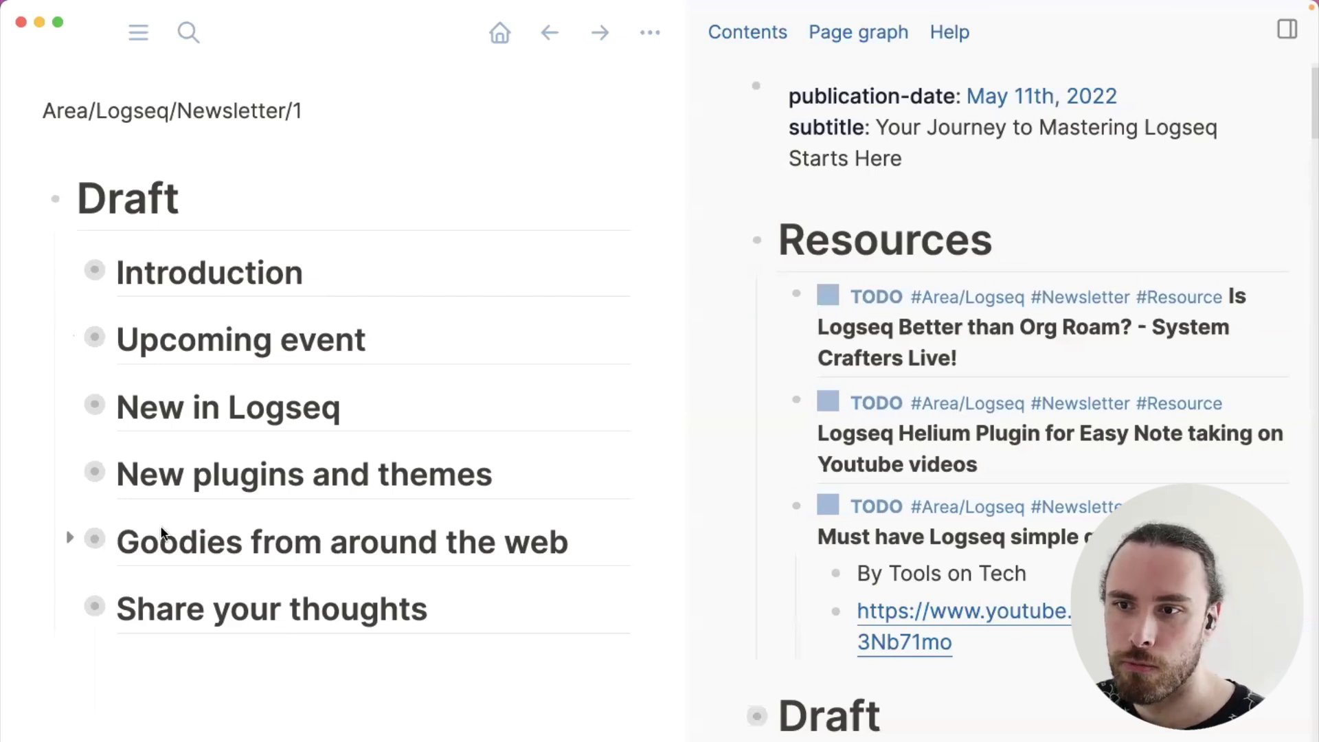
pyautogui.scroll(-4, 472, 535)
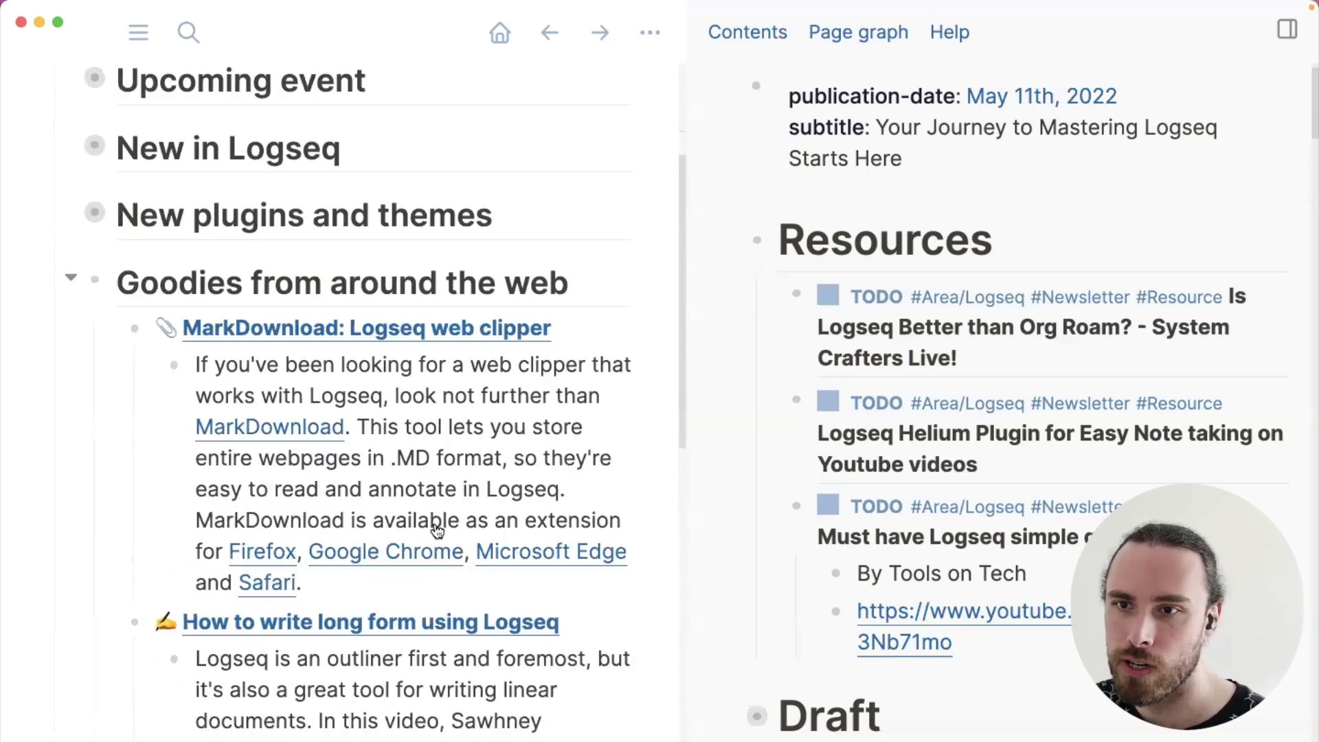
pyautogui.click(97, 332)
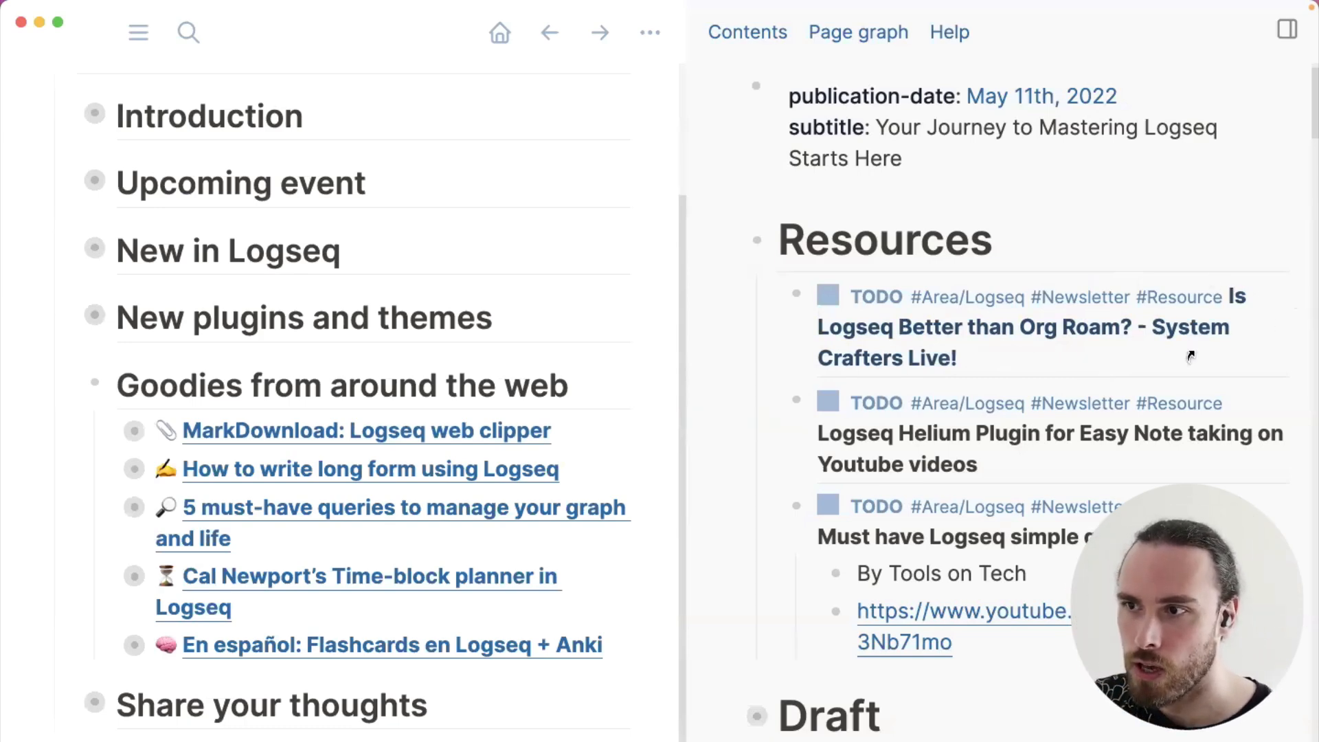
# Open the Org Roam resource alongside and add "A comparison of Logseq and Org Roam" first under Goodies from around the web, nesting the resource's YouTube link
pyautogui.keyDown('shift'); pyautogui.click(999, 333); pyautogui.keyUp('shift')
pyautogui.click(1069, 275)
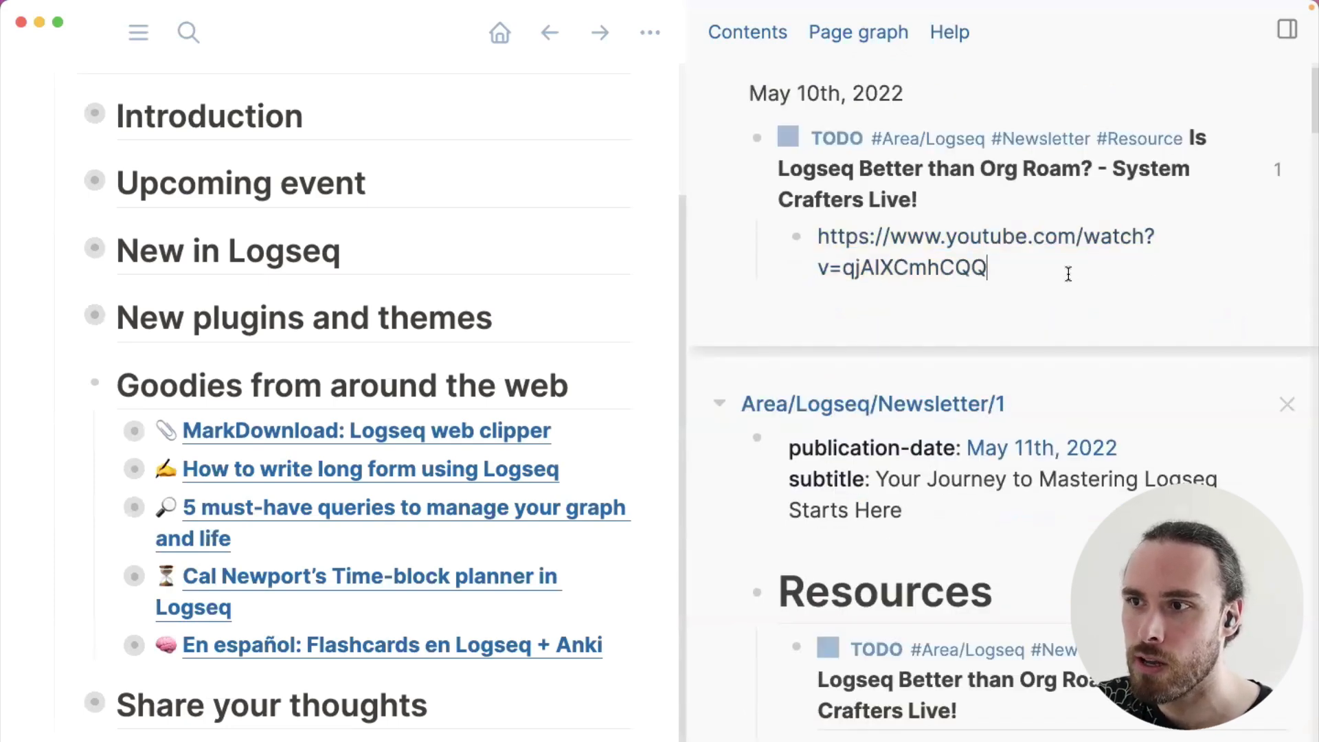
pyautogui.click(604, 385)
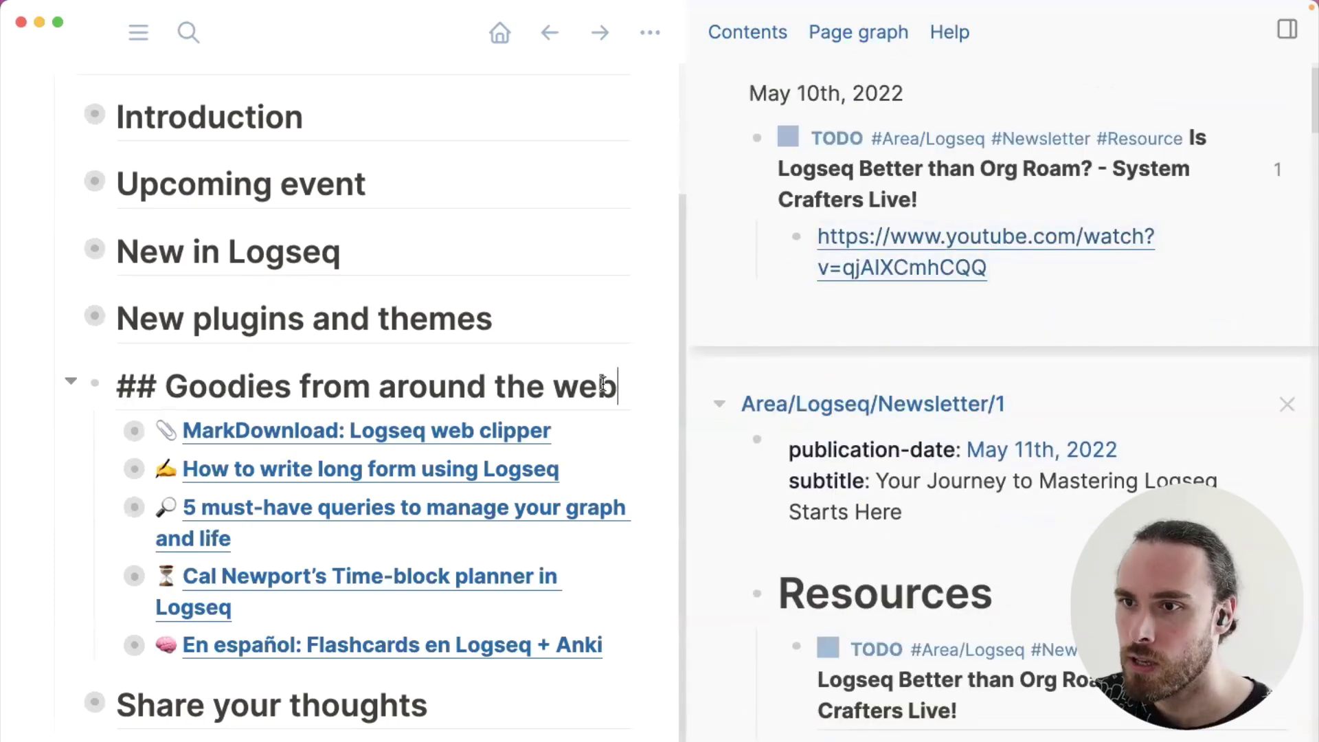
pyautogui.press('Return')
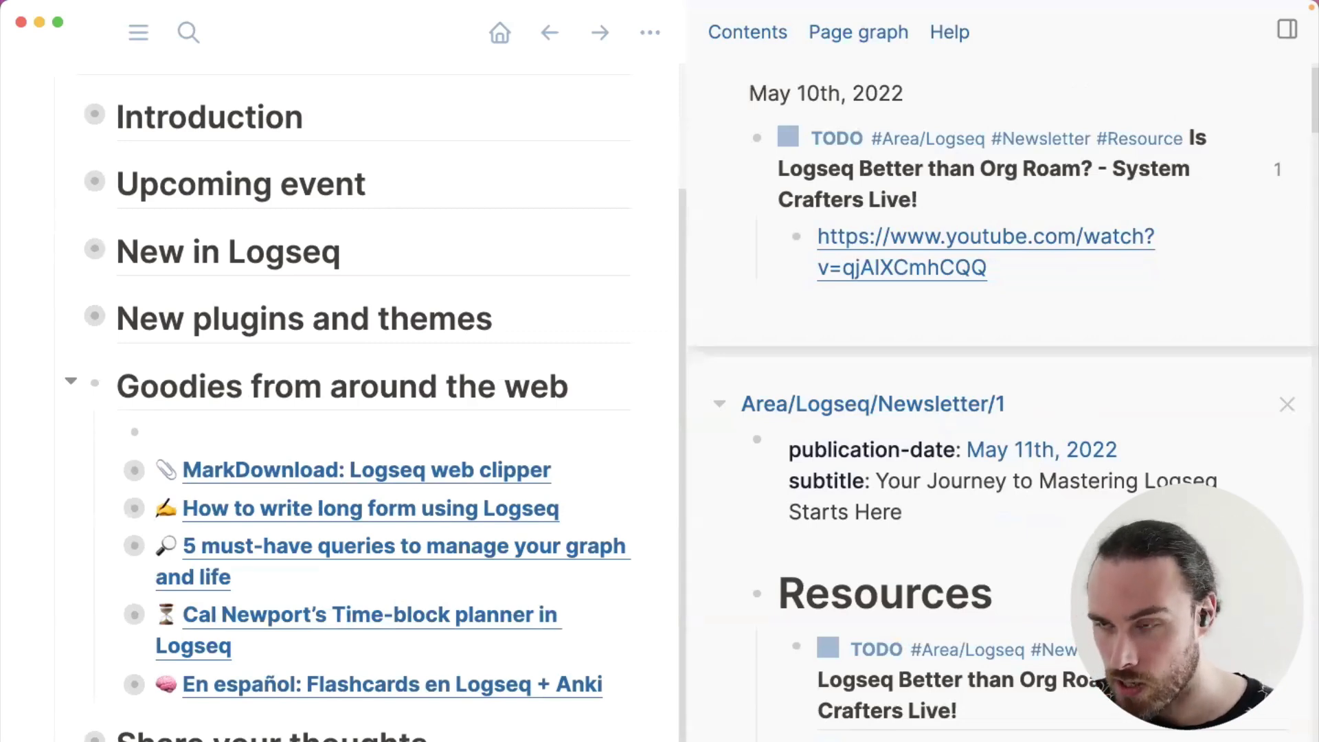
pyautogui.write('A comparison of Logseq and Org Roam')
pyautogui.press('Return')
pyautogui.press('Tab')
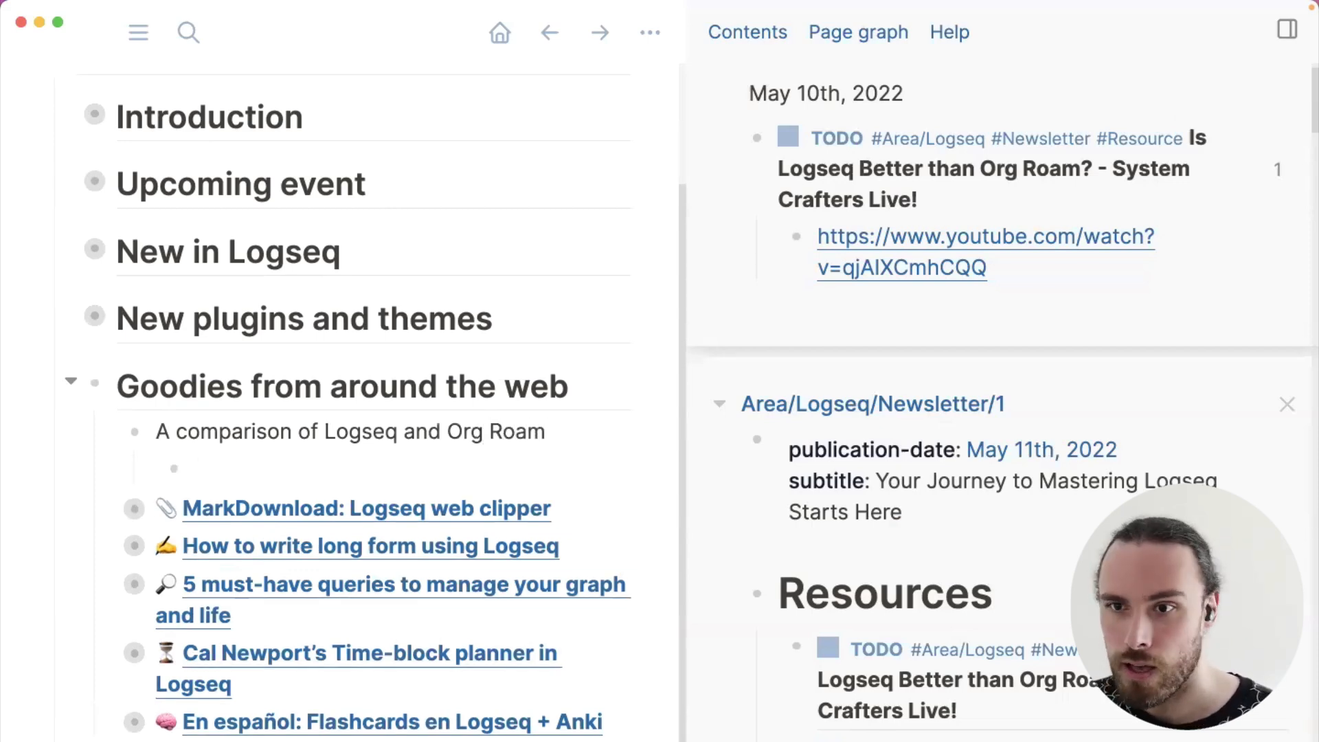
pyautogui.write('https://www.youtube.com/watch?v=qjAIXCmhCQQ')
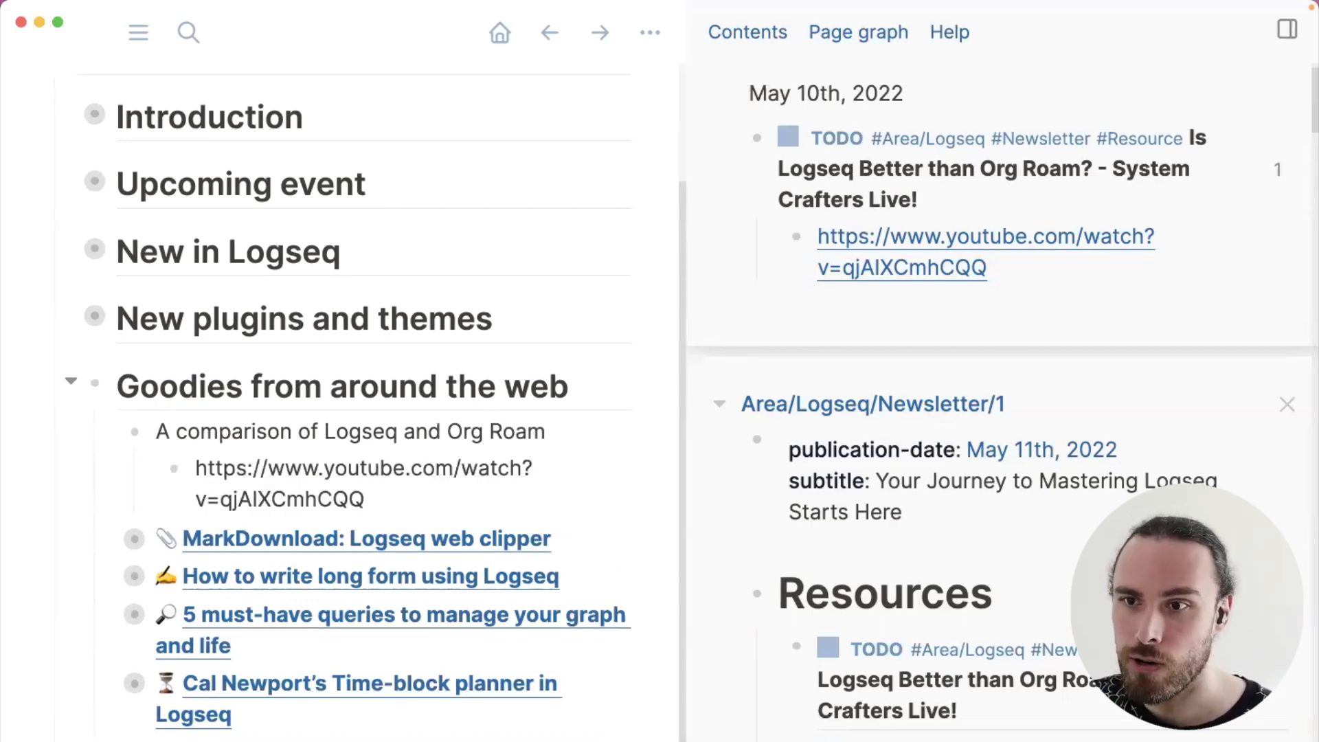
# Insert the block "The blurb for the newsletter goes here" above the YouTube link of the Org Roam comparison item
pyautogui.click(196, 468)
pyautogui.press('Return')
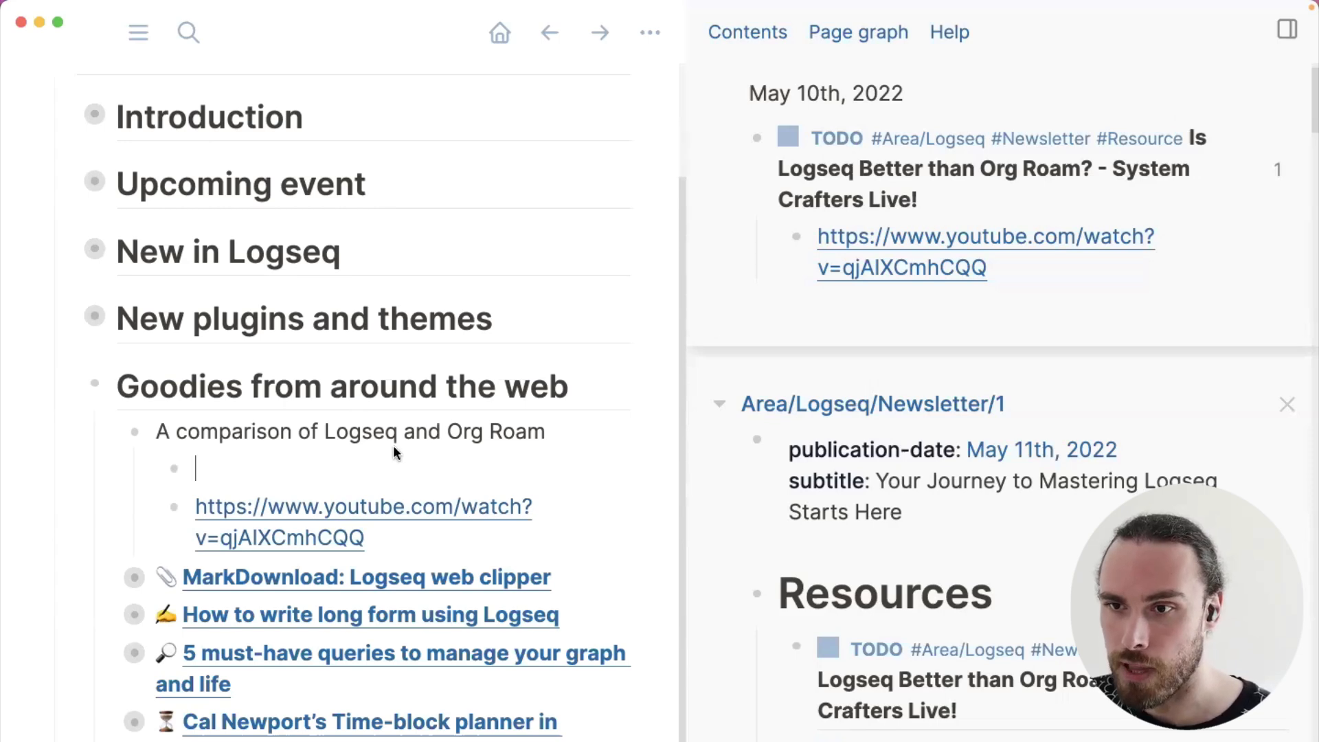
pyautogui.write('The blurb')
pyautogui.write('of the')
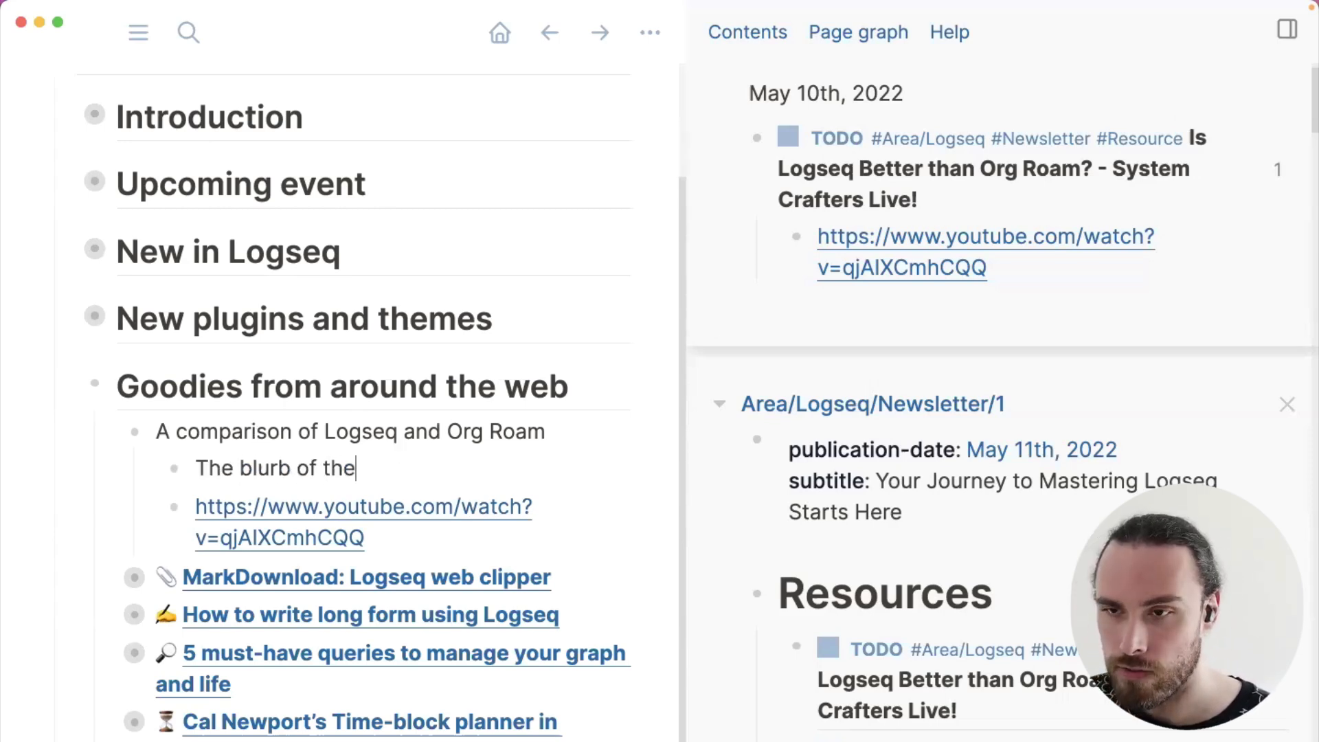
pyautogui.write(' newsletter goes here')
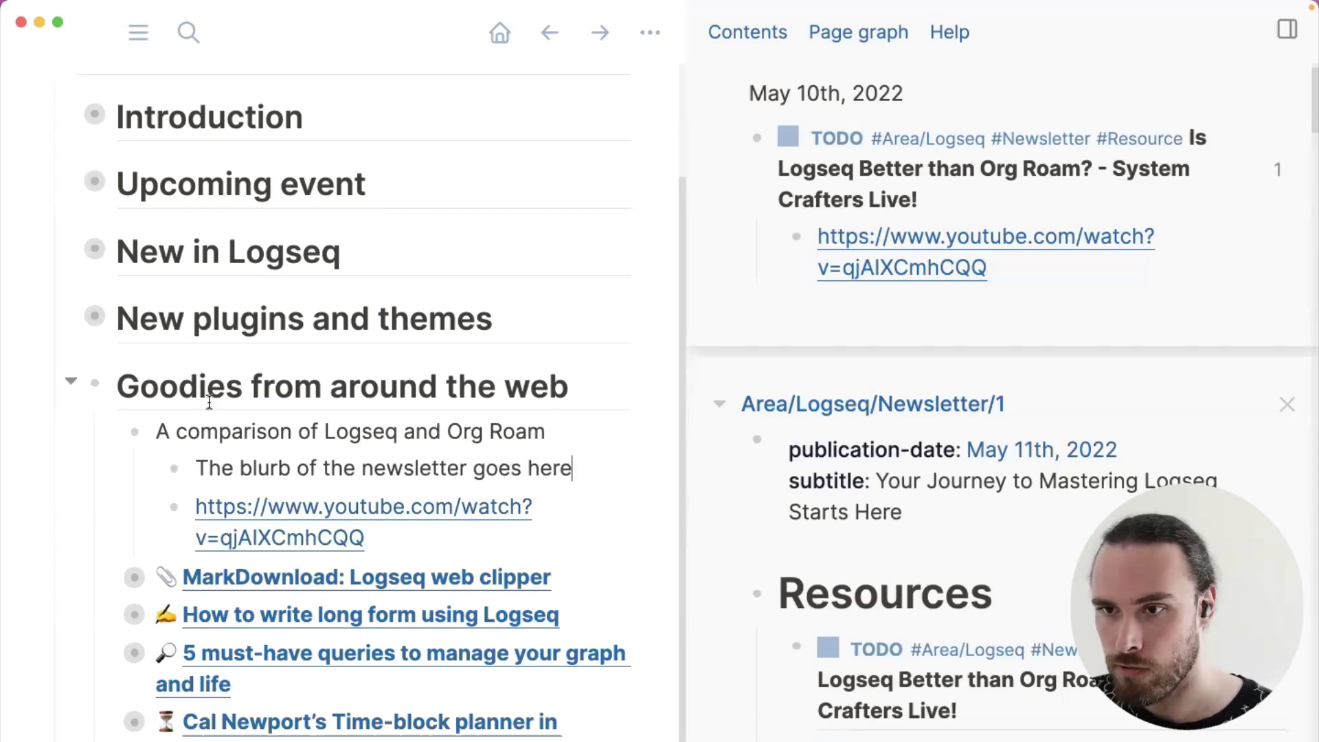
pyautogui.doubleClick(310, 468)
pyautogui.write('for')
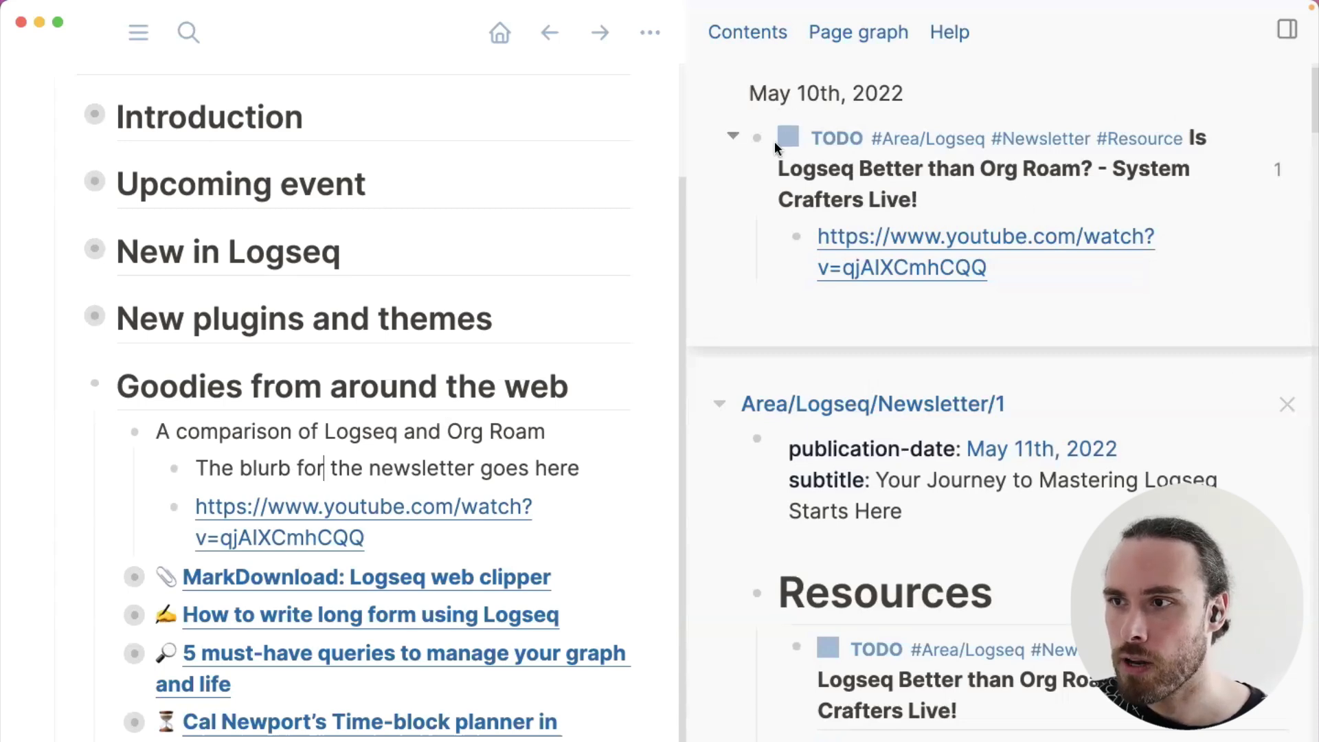
# Mark the Org Roam resource as done and make the "A comparison of Logseq and Org Roam" title bold
pyautogui.click(782, 145)
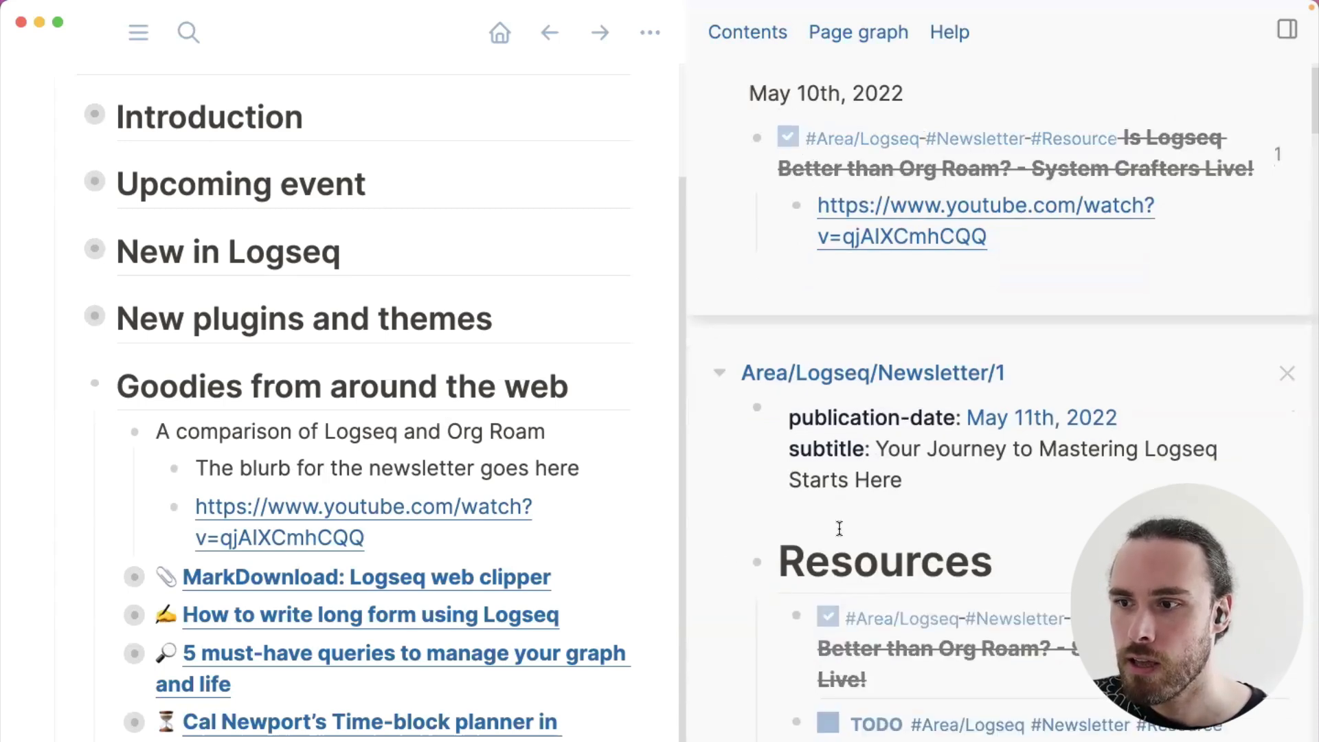
pyautogui.scroll(-5, 880, 426)
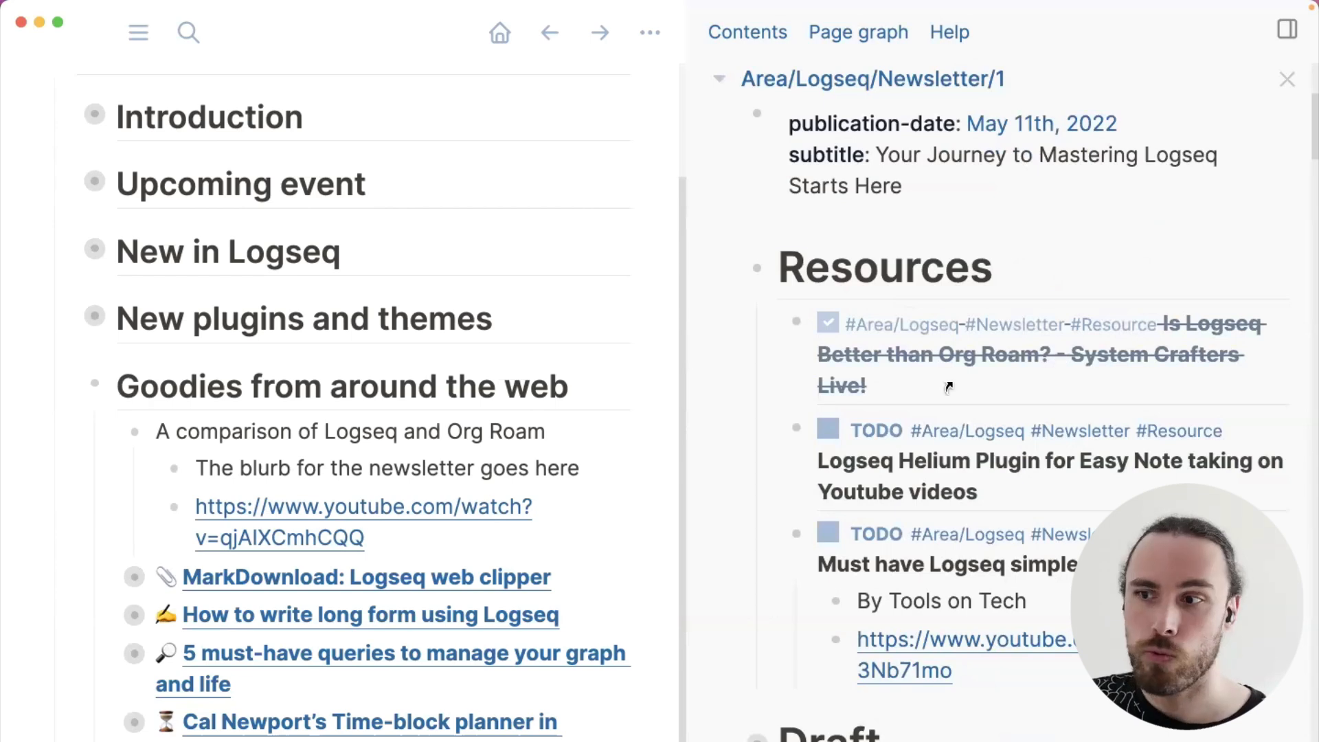
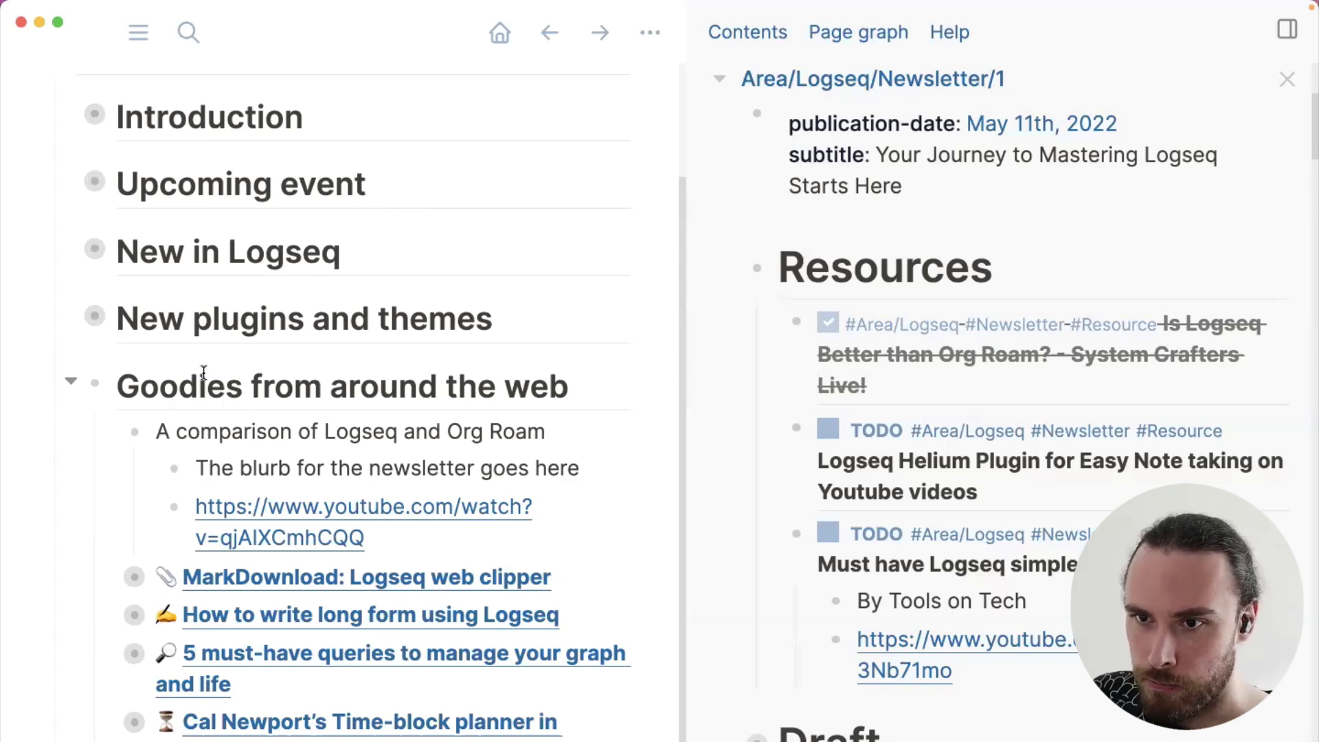
pyautogui.click(158, 433)
pyautogui.press('super+a')
pyautogui.press('super+b')
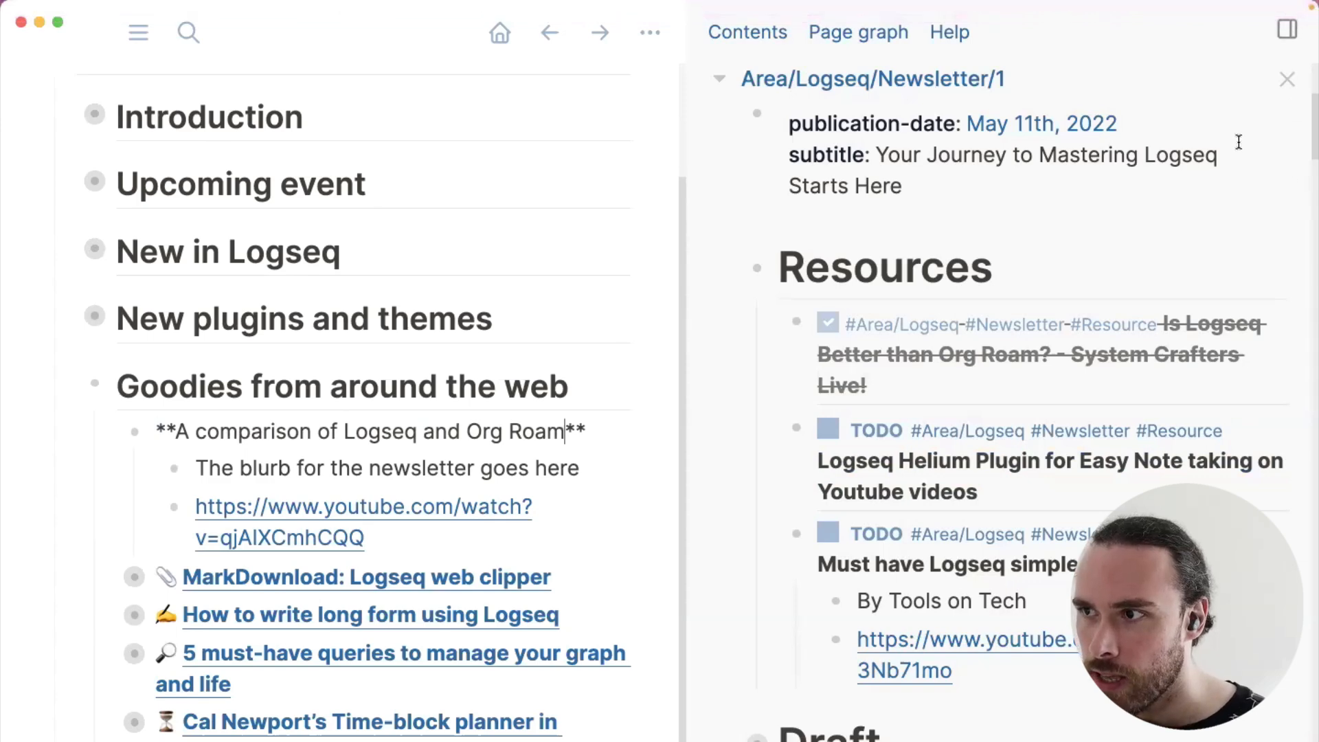
# Close the side-by-side pane and go to the Write newsletter notes in the May 11th, 2022 journal
pyautogui.click(1269, 26)
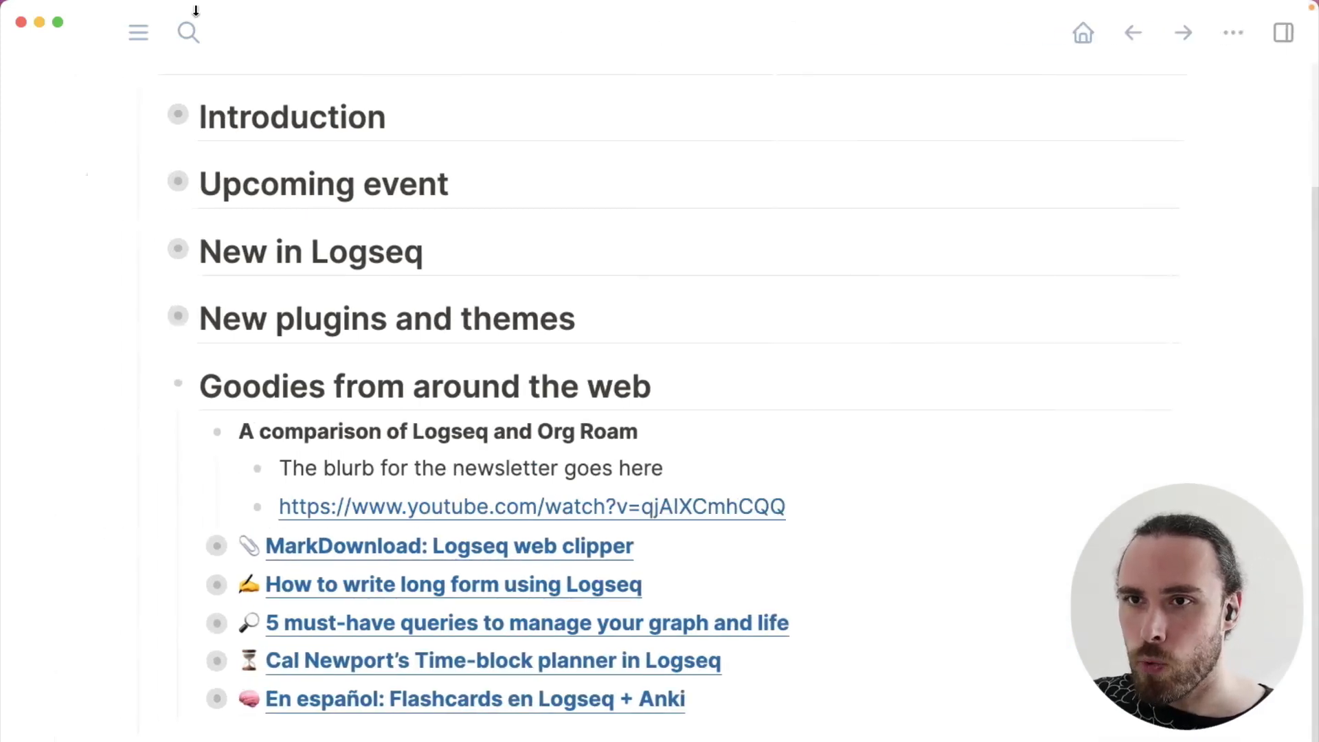
pyautogui.click(137, 33)
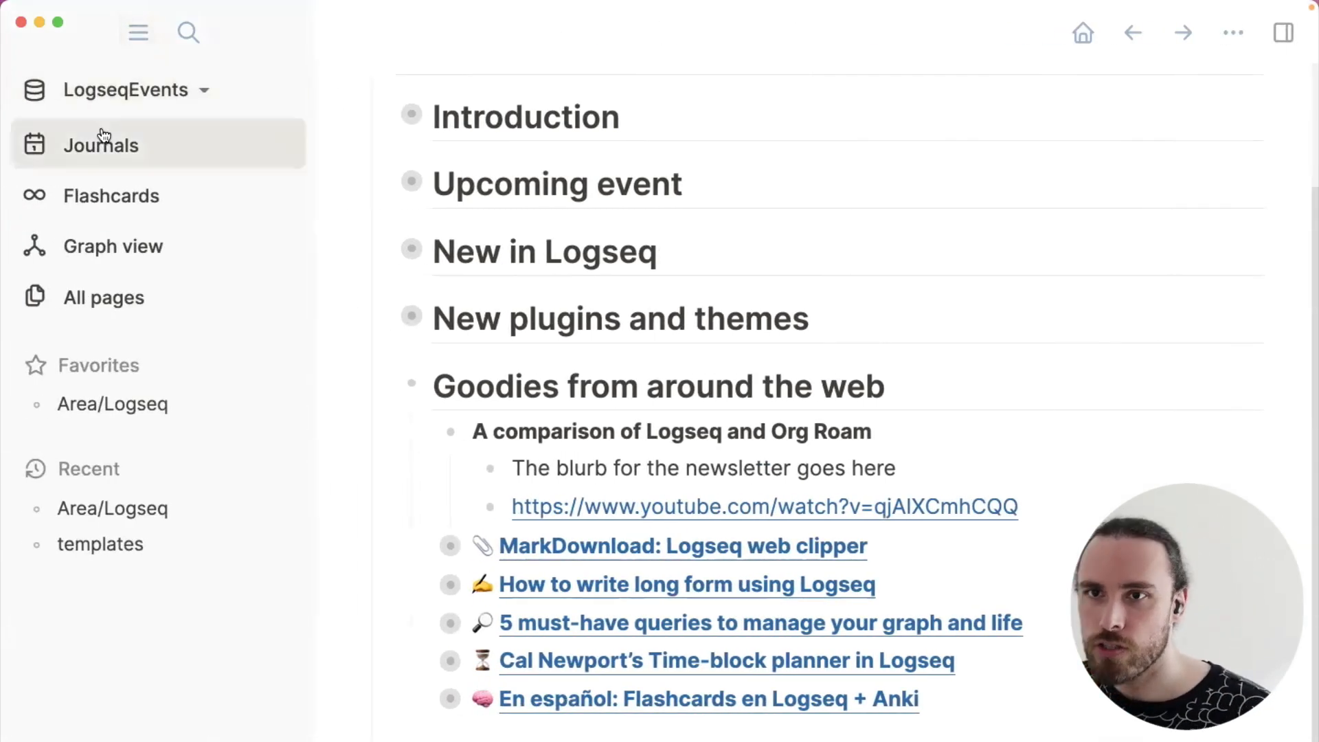
pyautogui.click(102, 138)
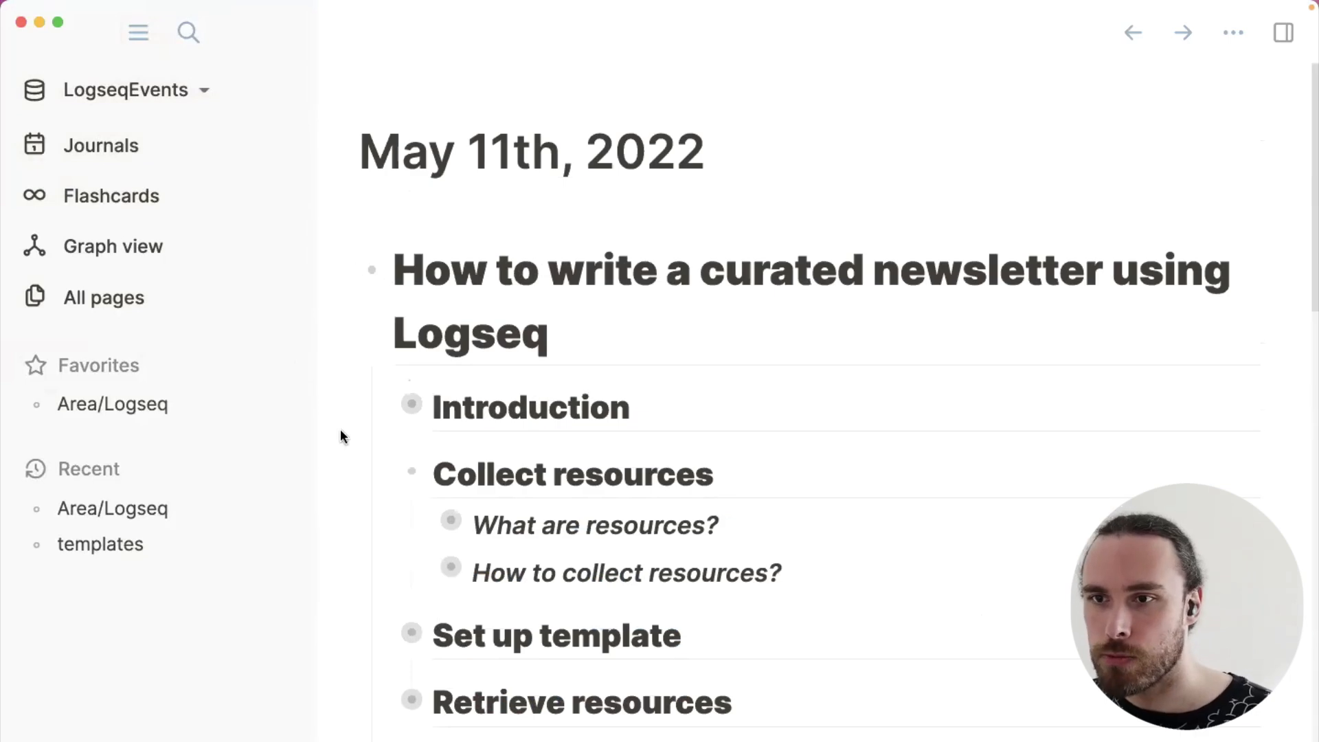
pyautogui.click(138, 33)
pyautogui.scroll(-5, 465, 413)
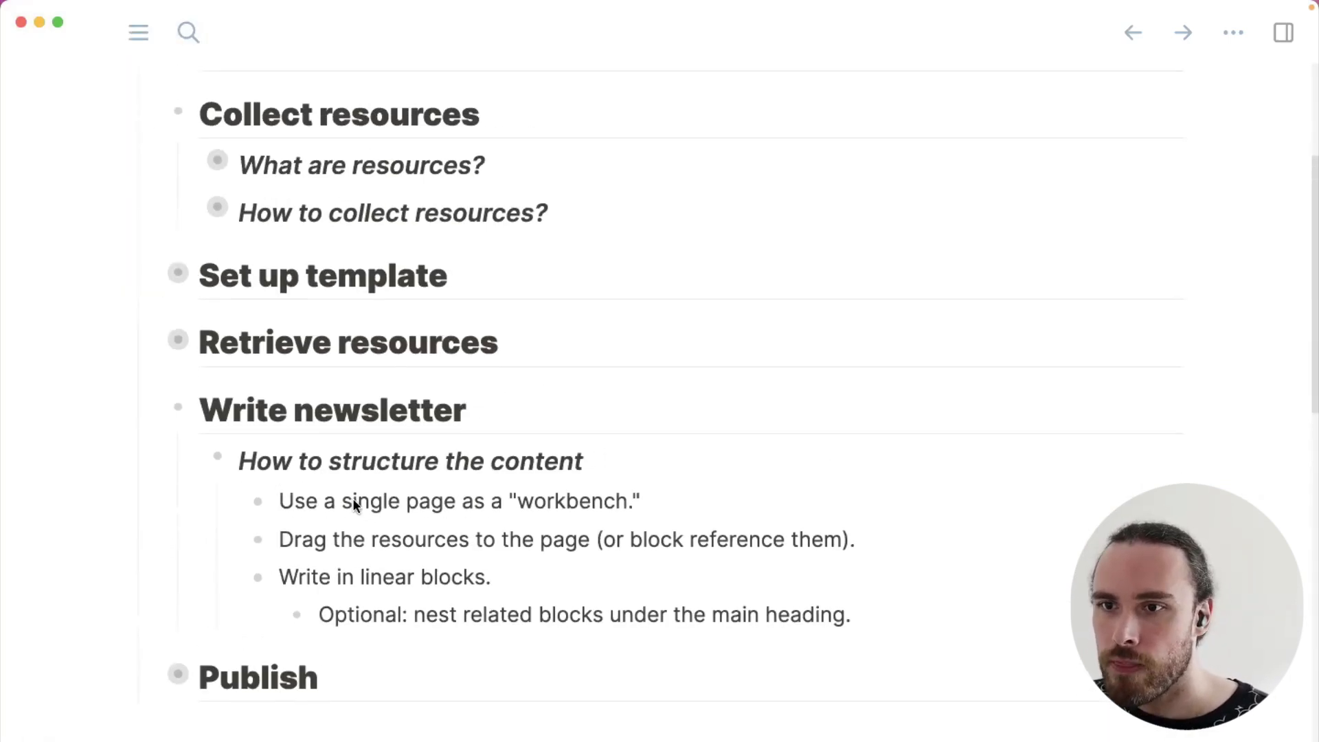
# Collapse the Write newsletter section and expand Publish to look at the notes on exporting and cleaning up the export
pyautogui.click(156, 409)
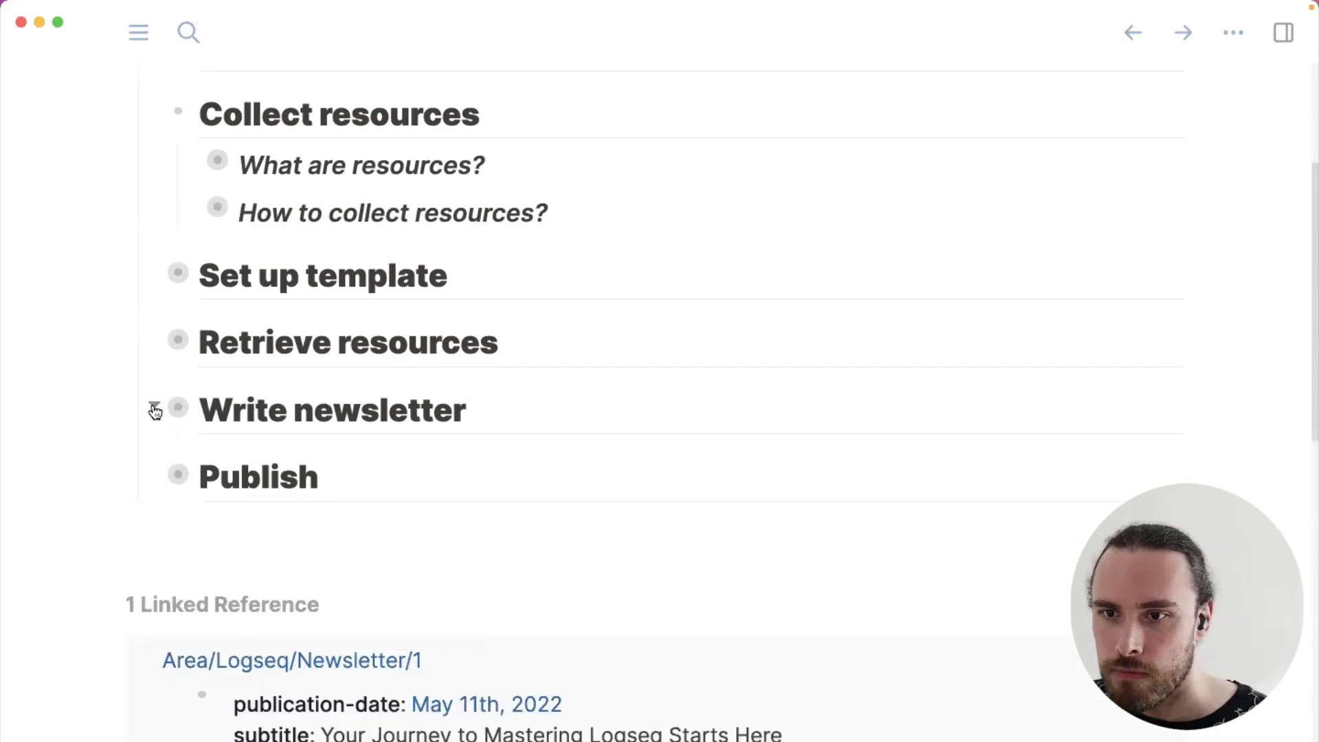
pyautogui.click(148, 474)
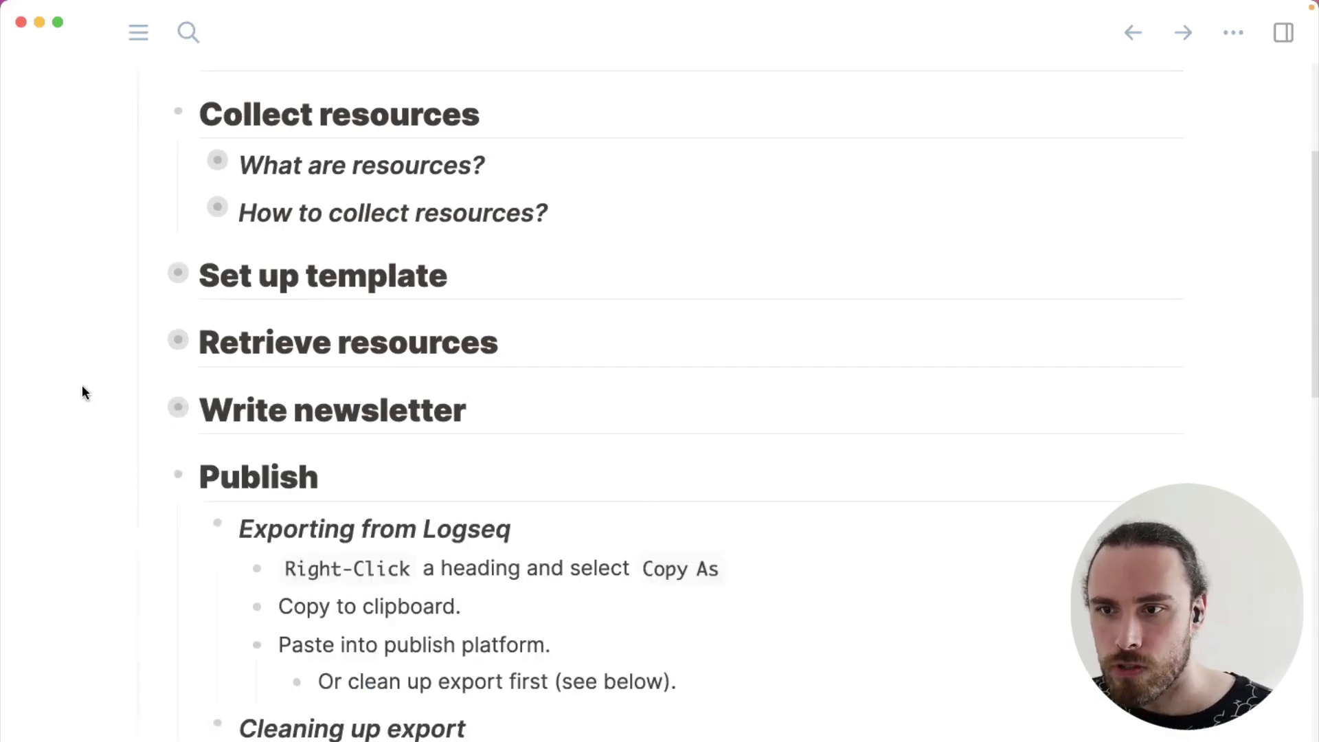
pyautogui.scroll(-3, 83, 387)
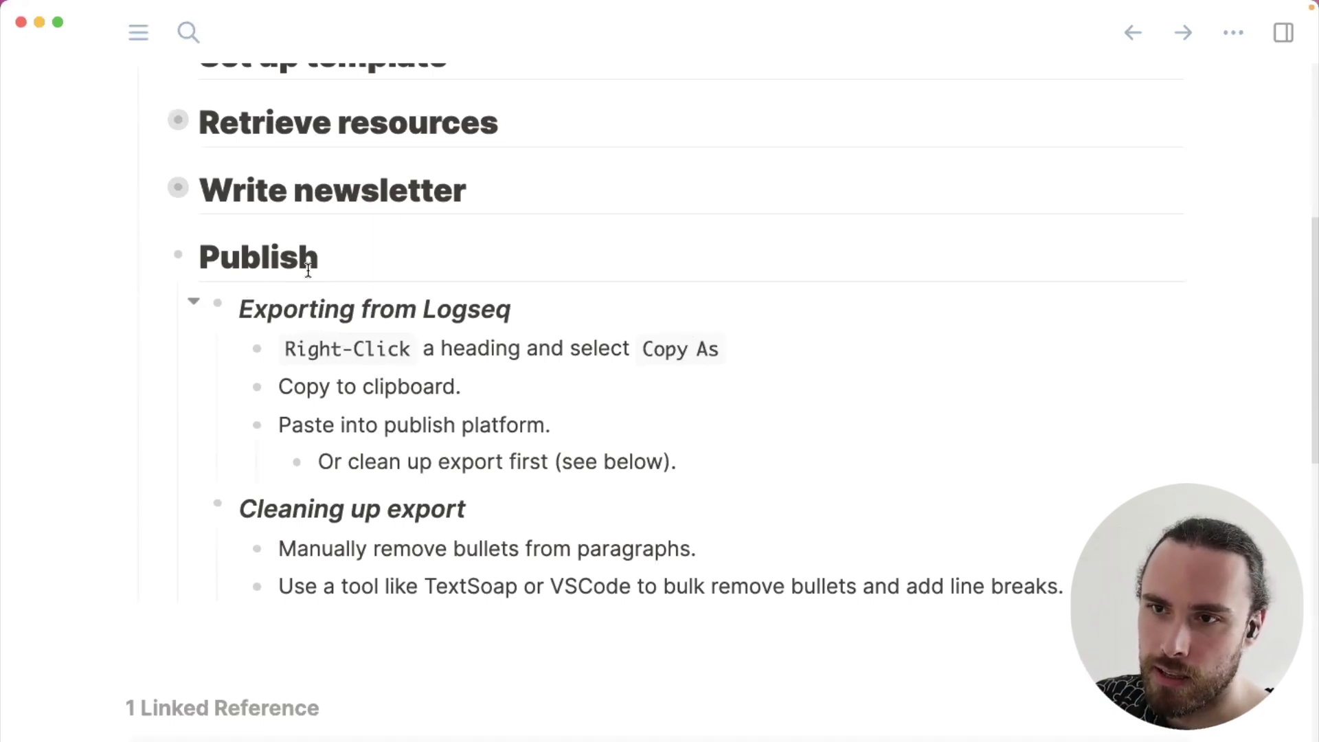
pyautogui.click(190, 254)
pyautogui.click(76, 260)
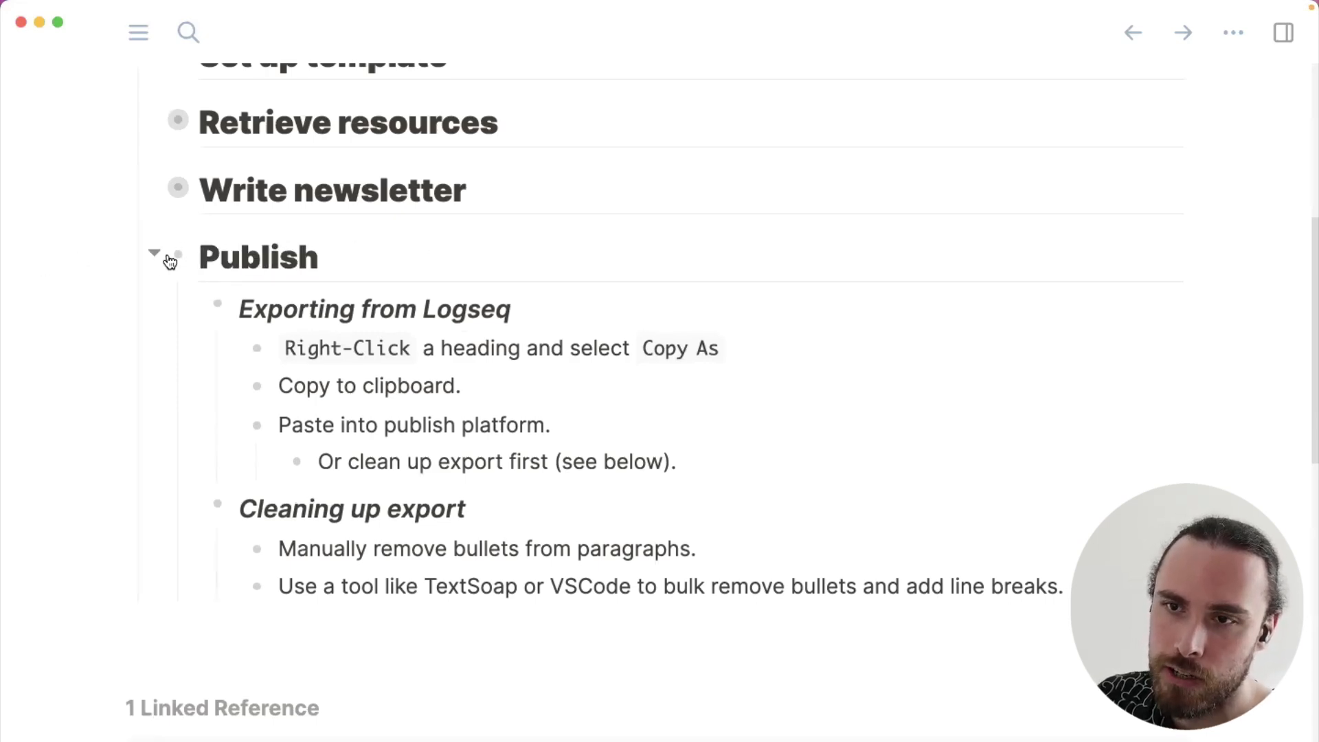
# Export the Publish section as text with the dashes indentation style and copy it to the clipboard
pyautogui.rightClick(172, 260)
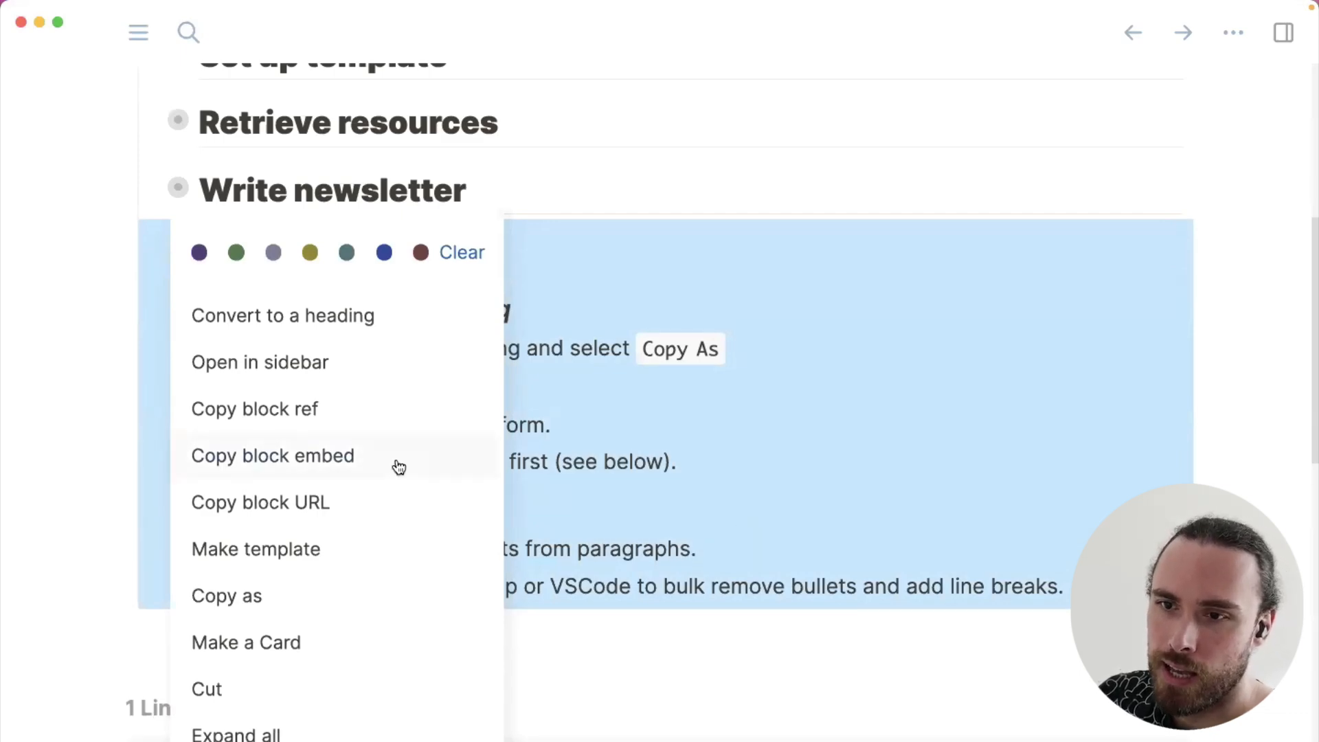
pyautogui.click(375, 600)
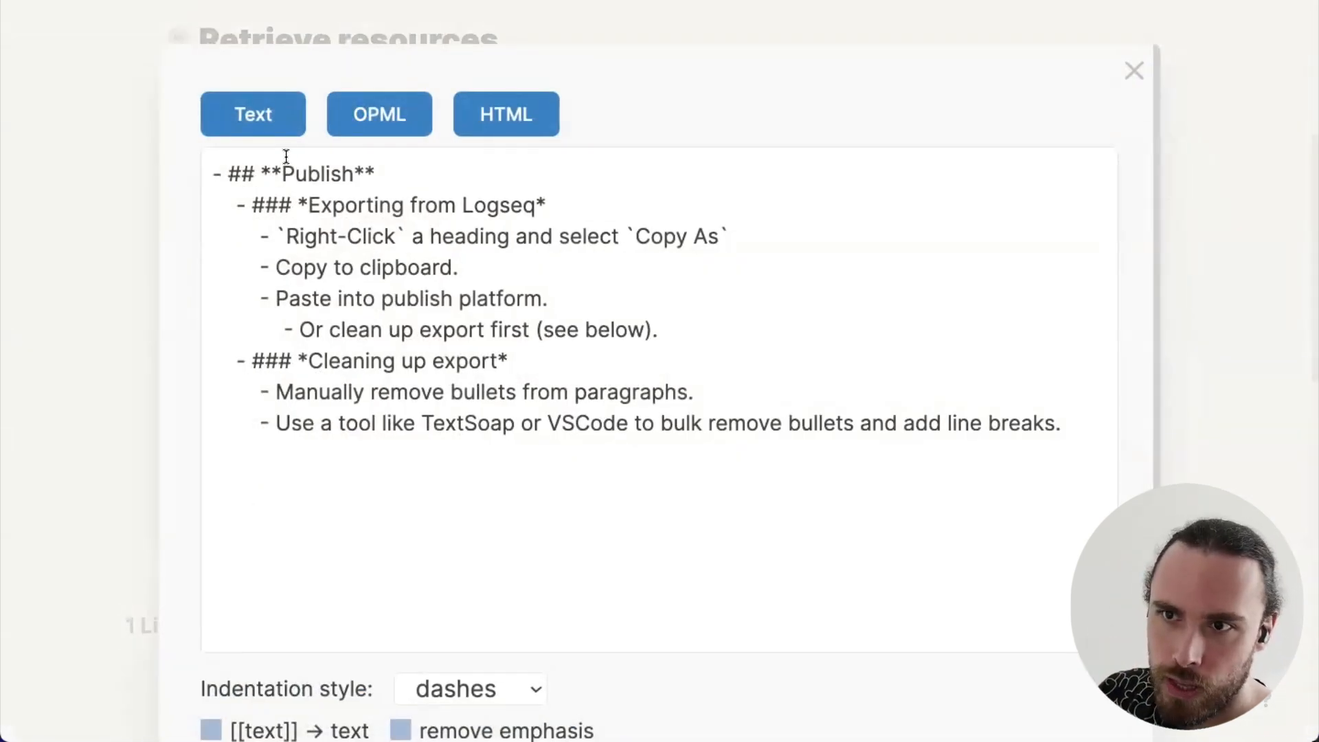
pyautogui.scroll(-1, 295, 259)
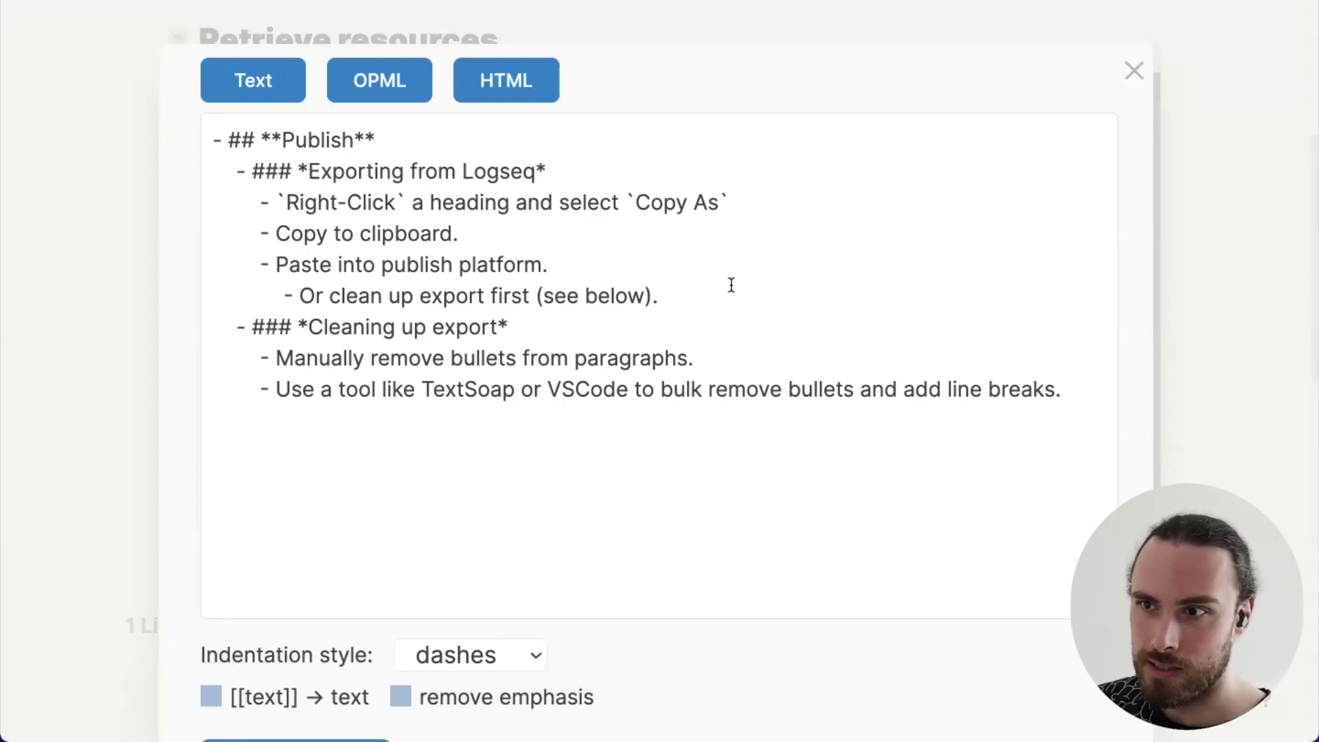
pyautogui.click(272, 132)
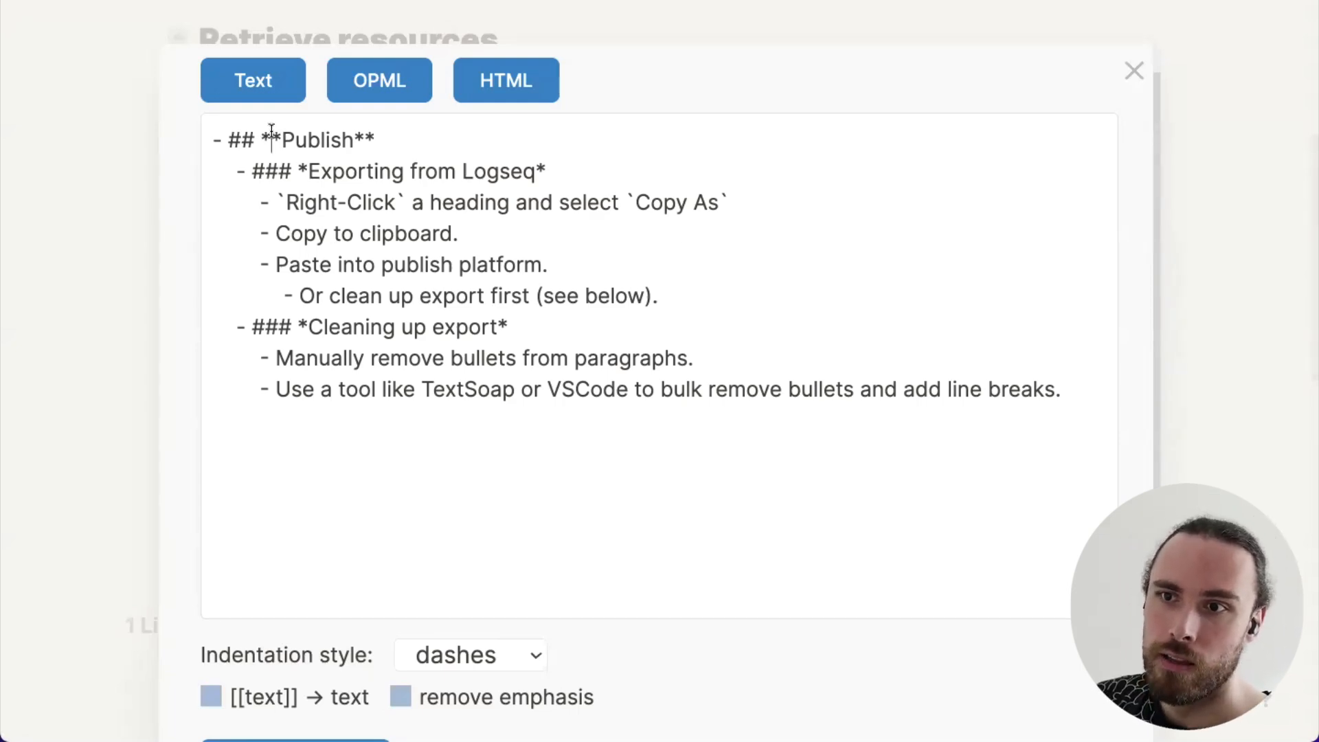
pyautogui.moveTo(255, 138); pyautogui.dragTo(287, 139)
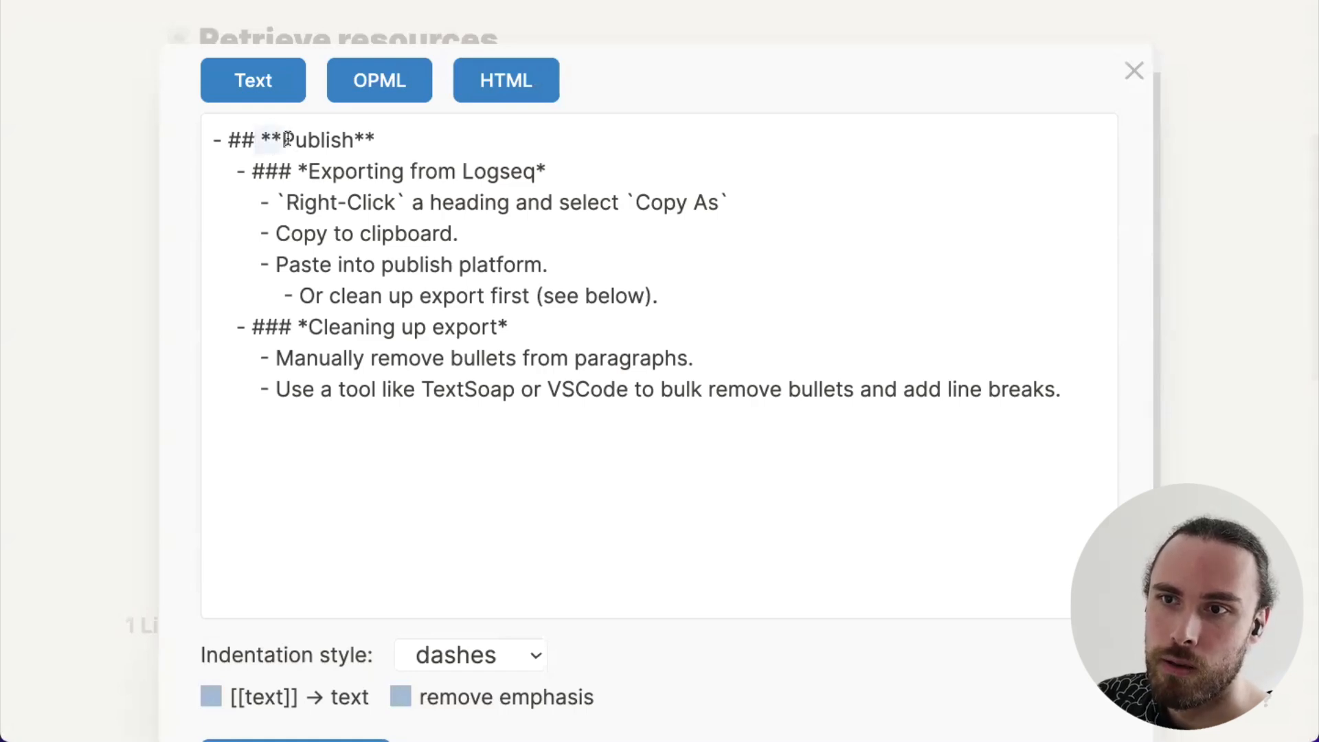
pyautogui.moveTo(375, 140); pyautogui.dragTo(354, 140)
pyautogui.click(392, 140)
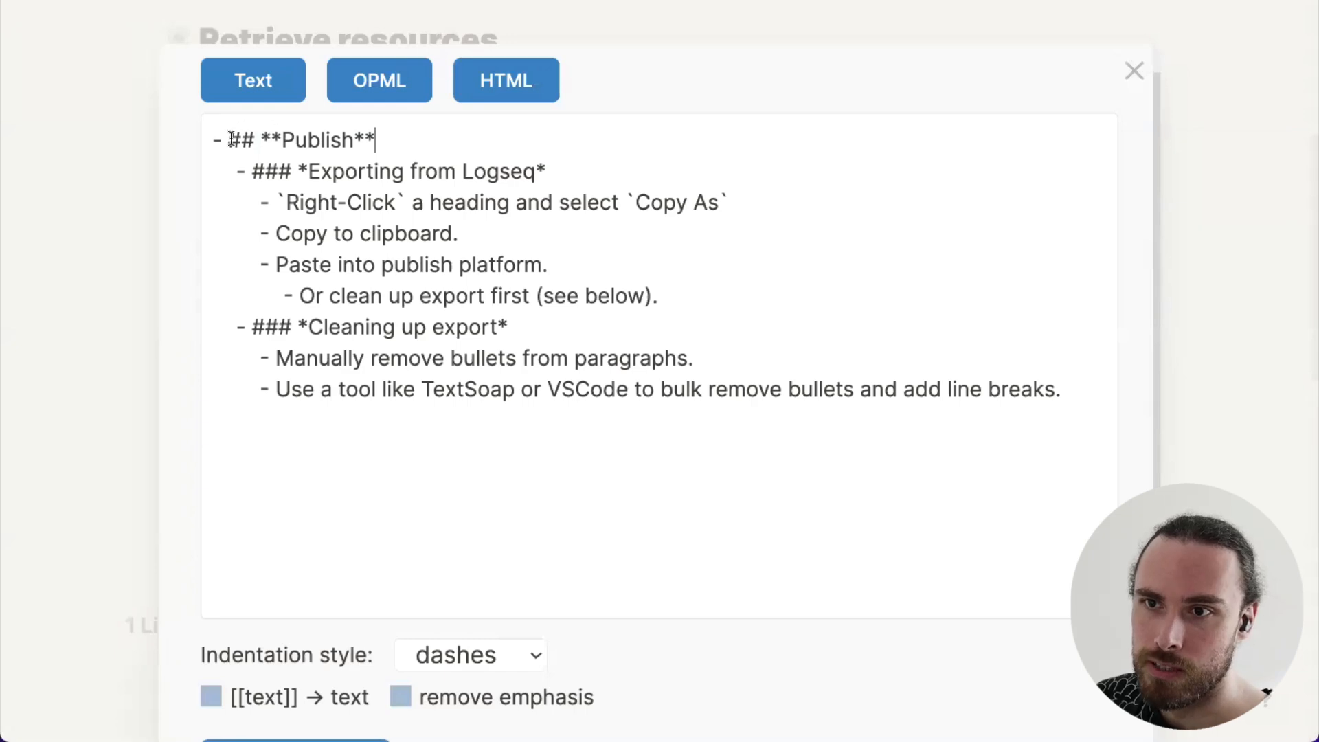
pyautogui.moveTo(253, 139); pyautogui.dragTo(233, 137)
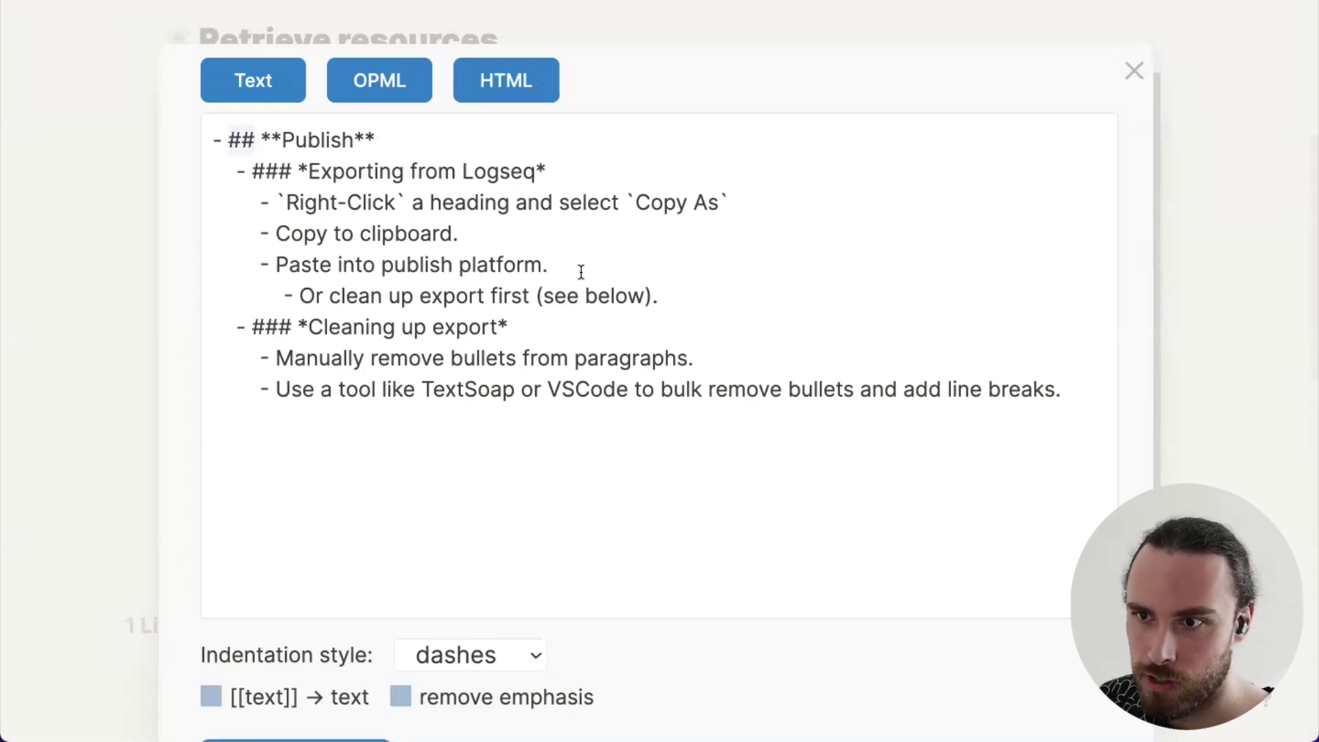
pyautogui.scroll(-3, 851, 398)
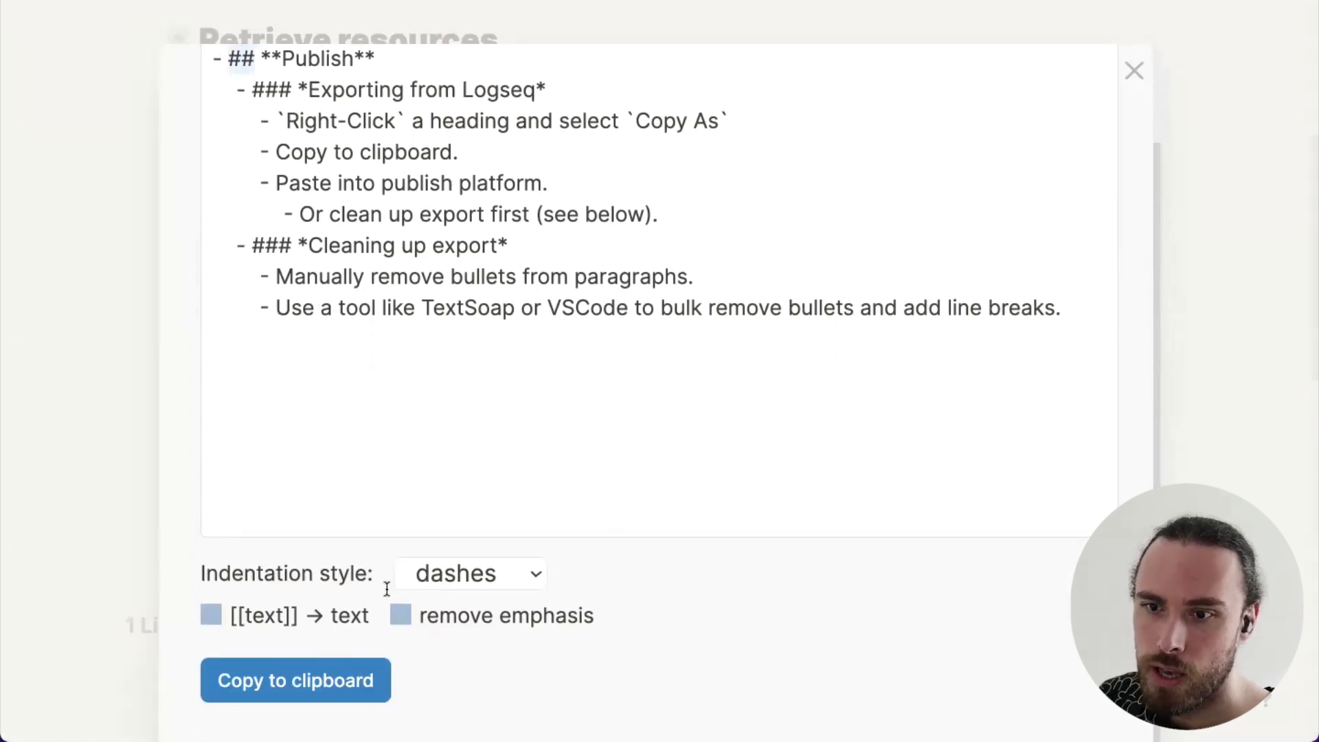
pyautogui.click(307, 694)
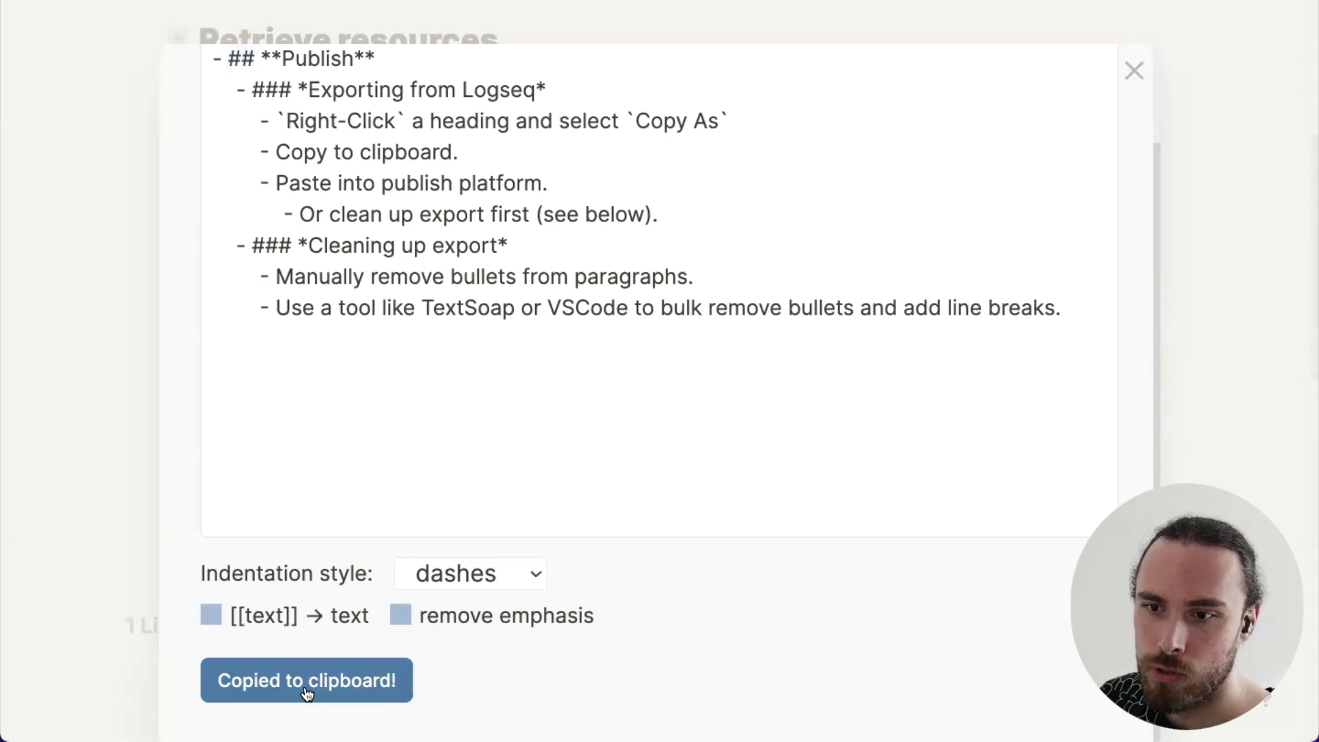
# Switch to Safari and start a new post titled "Newsletter #2" in the publishing platform
pyautogui.moveTo(1313, 375)
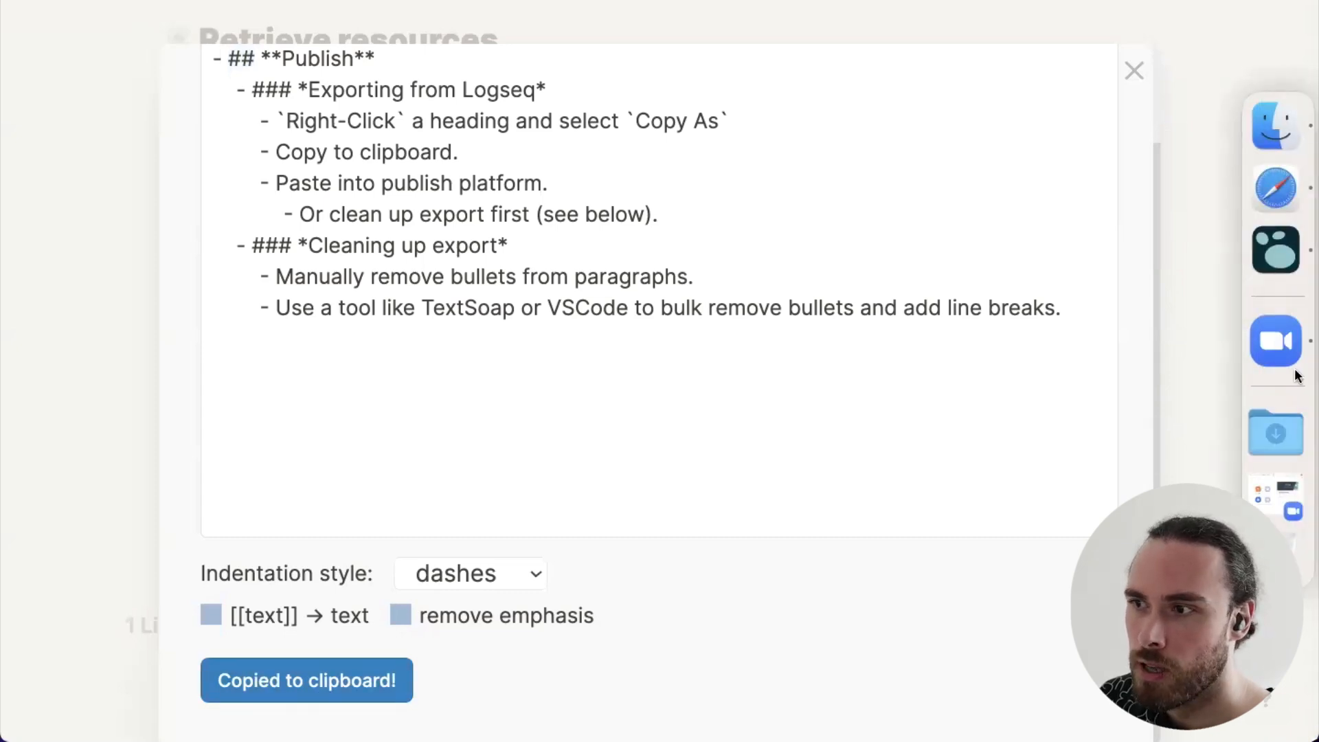
pyautogui.click(1277, 189)
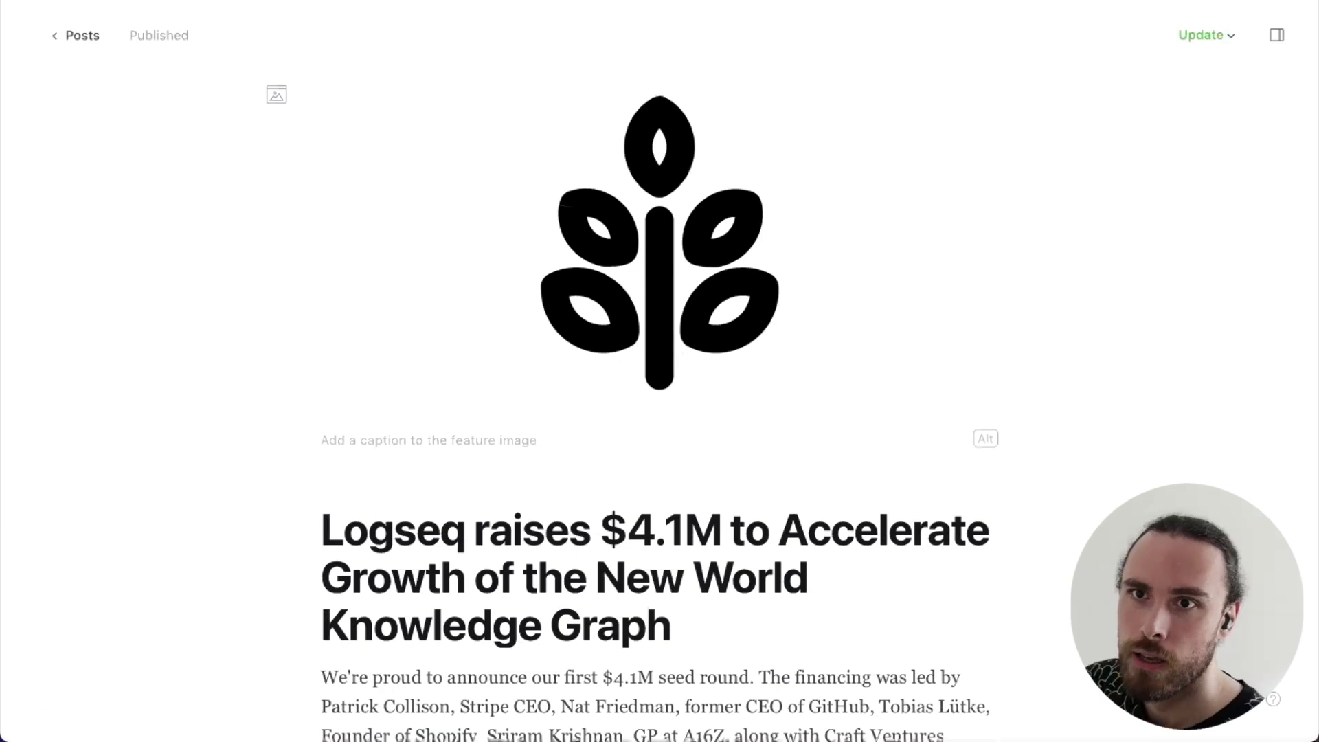
pyautogui.click(79, 35)
pyautogui.click(1210, 35)
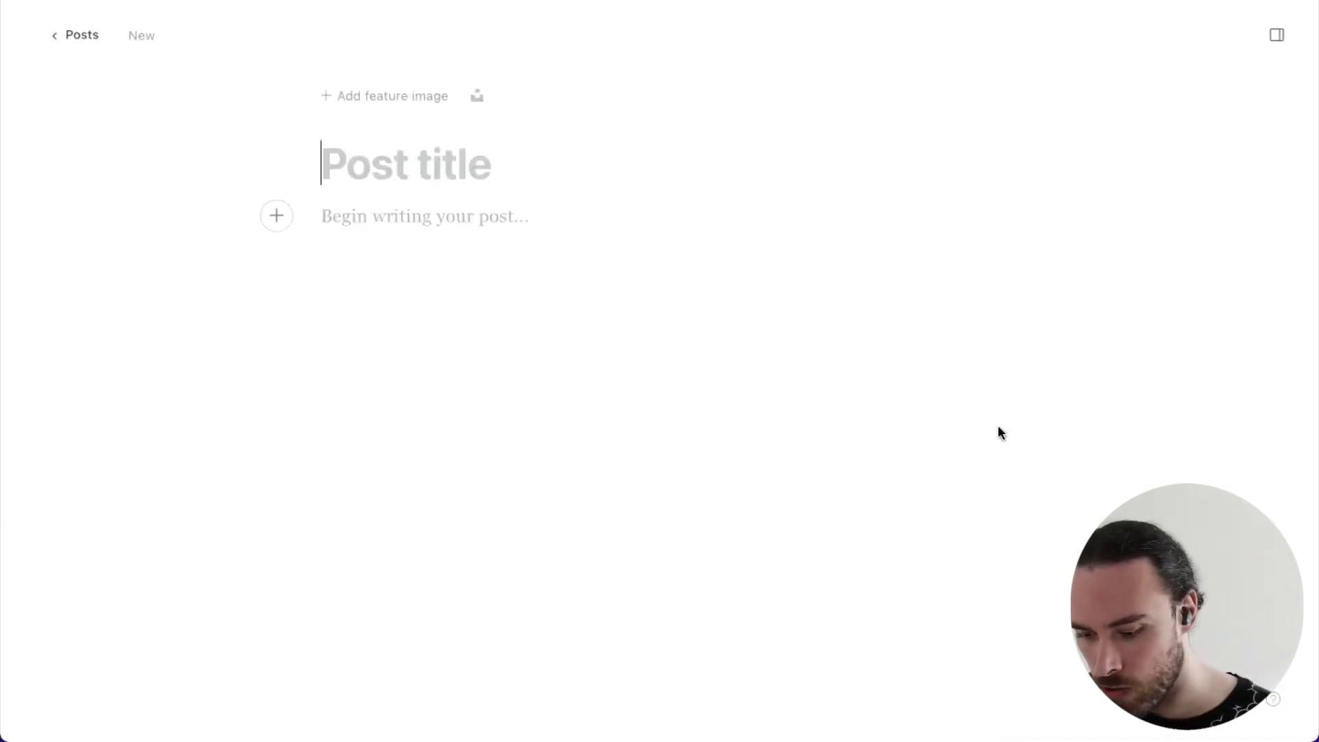
pyautogui.write('Newslette')
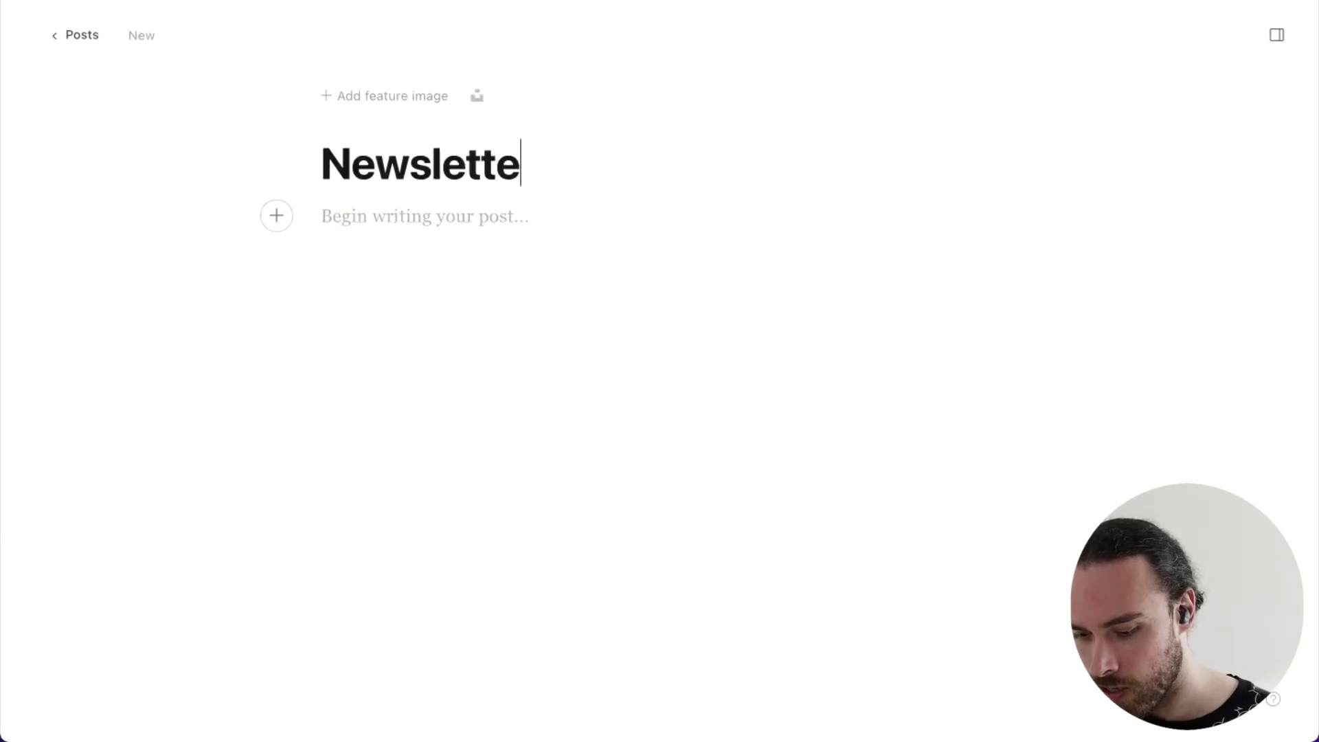
pyautogui.write('r #2')
# Paste the copied Publish section into the body of the Newsletter #2 post
pyautogui.click(483, 251)
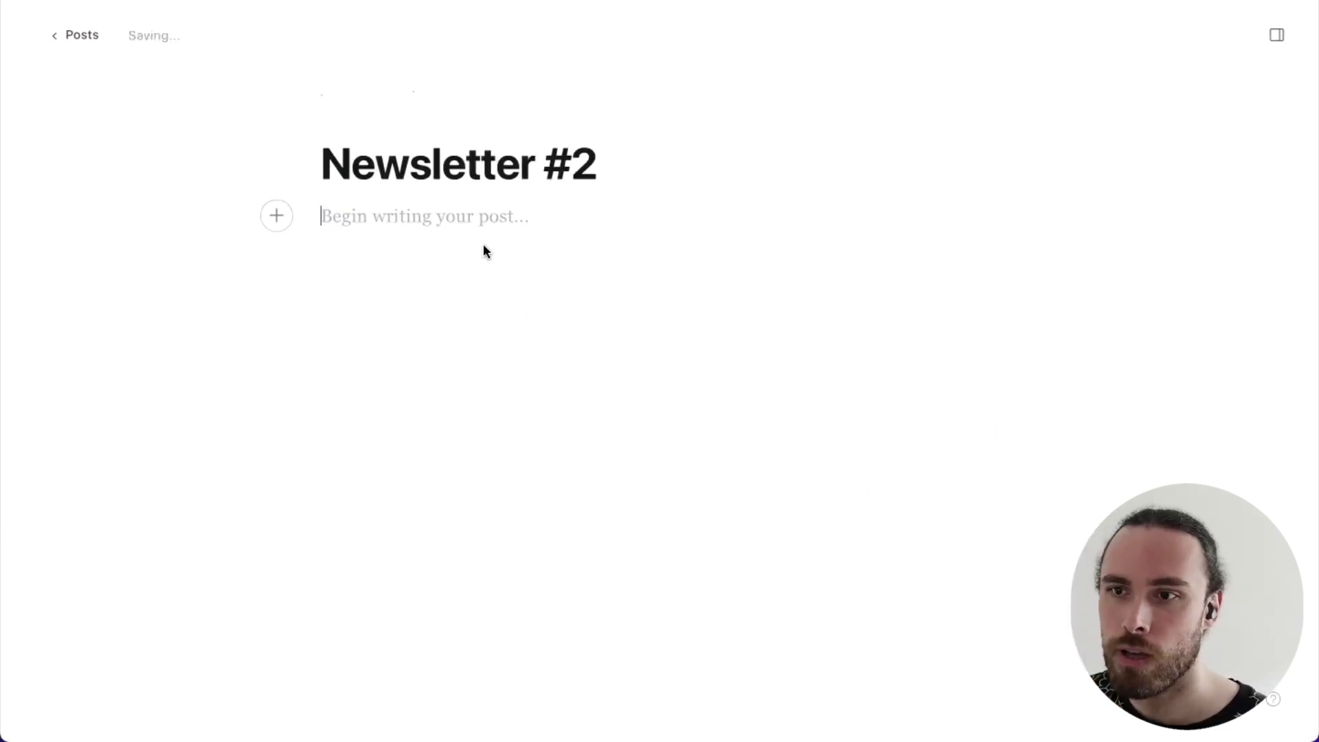
pyautogui.press('super+v')
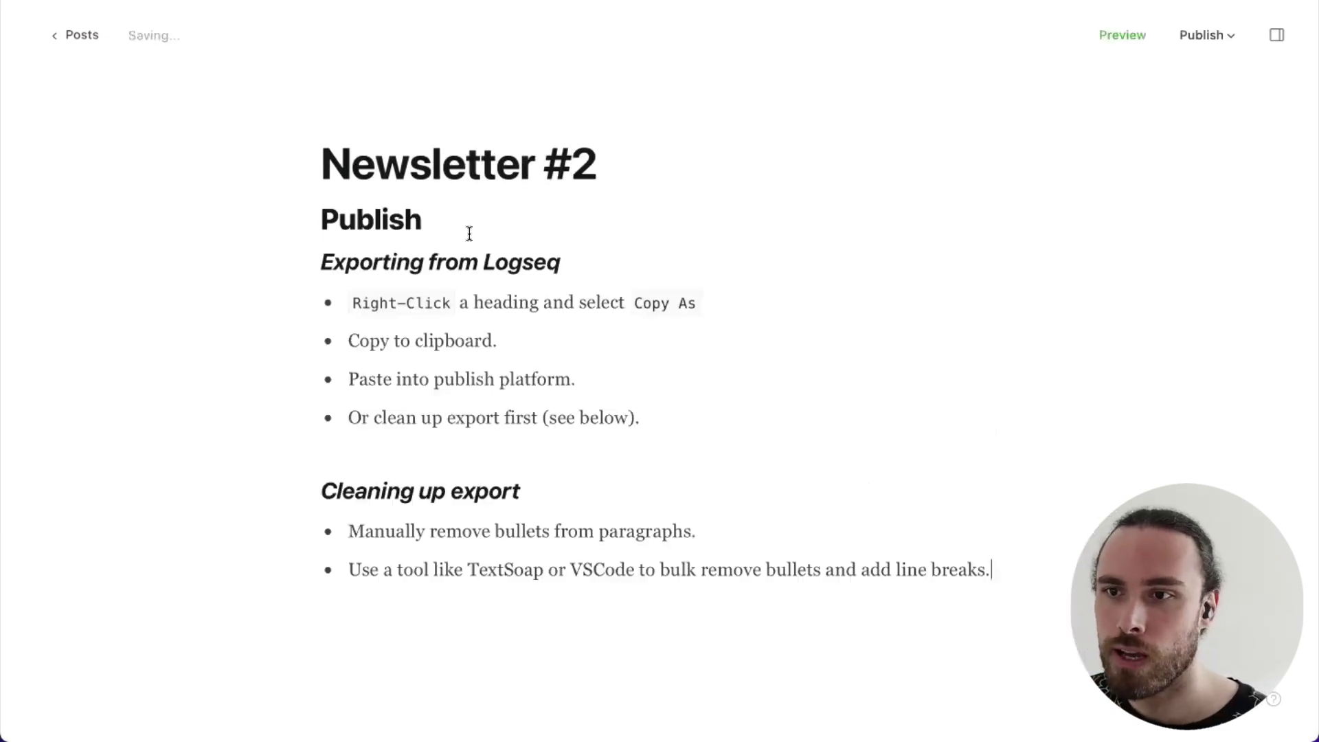
pyautogui.moveTo(705, 420); pyautogui.dragTo(307, 232)
pyautogui.click(340, 301)
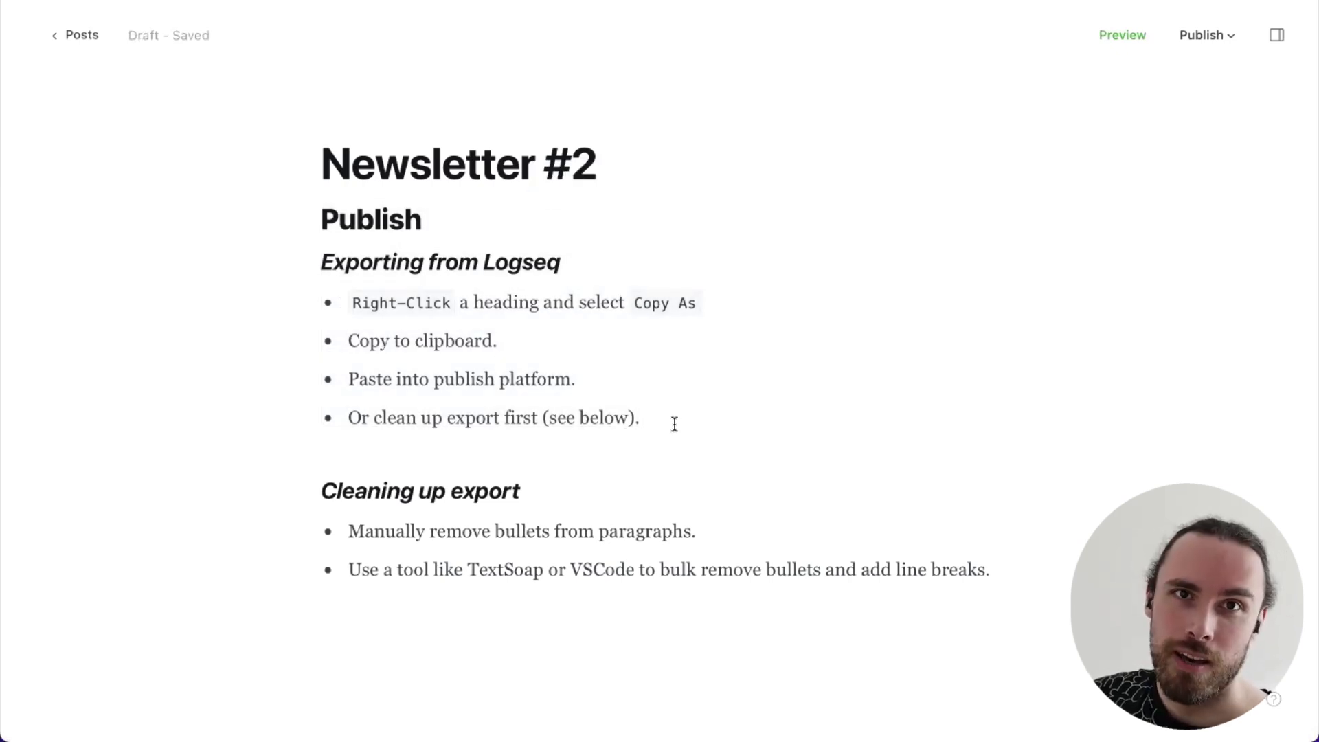
# Switch back to Logseq, zoom into the Publish block and set its text export to the no-indent indentation style
pyautogui.press('super+Tab')
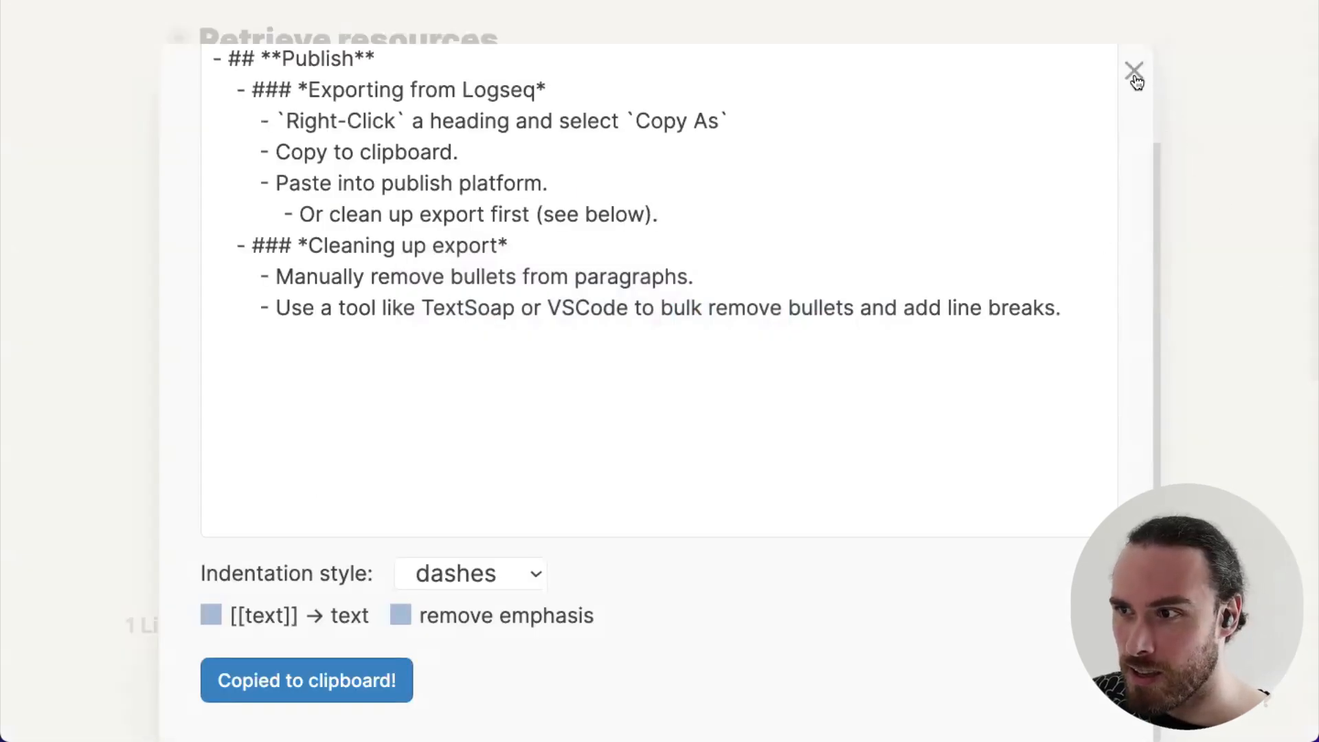
pyautogui.click(1134, 71)
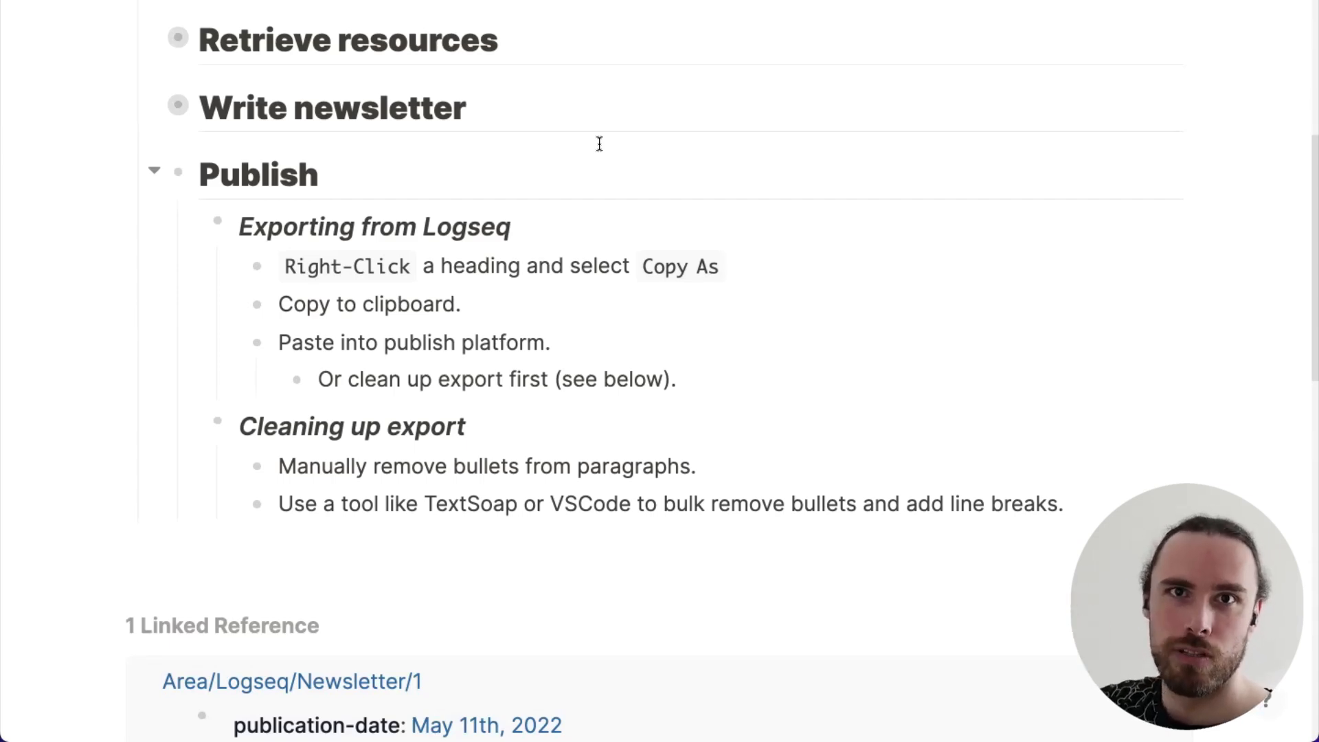
pyautogui.click(178, 173)
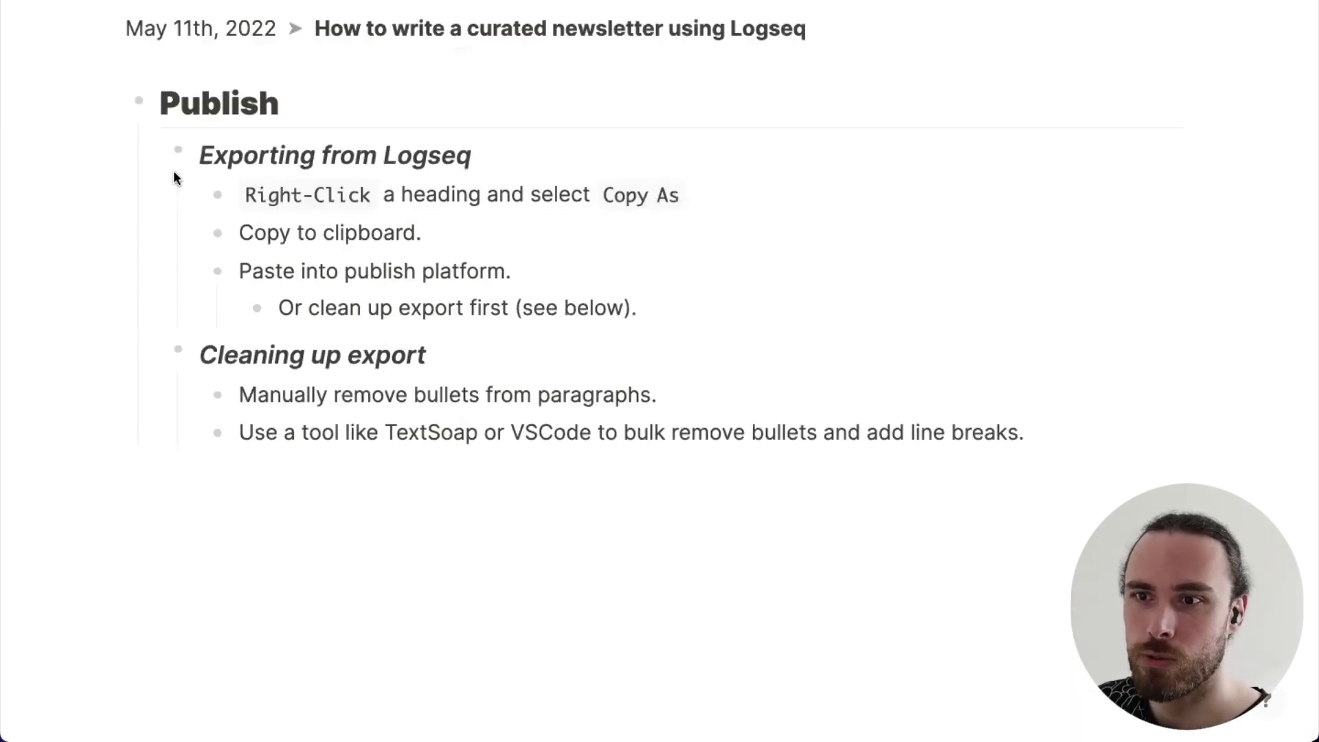
pyautogui.rightClick(139, 100)
pyautogui.click(235, 490)
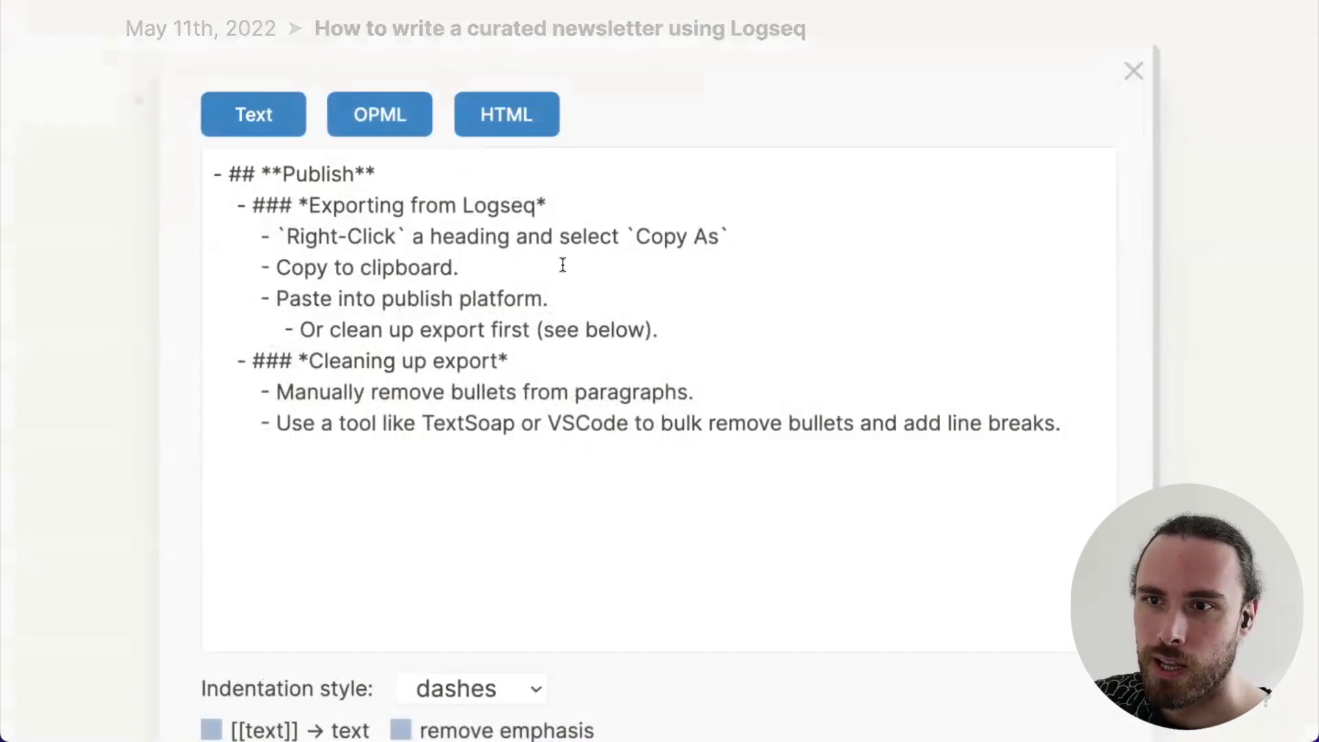
pyautogui.scroll(-2, 389, 621)
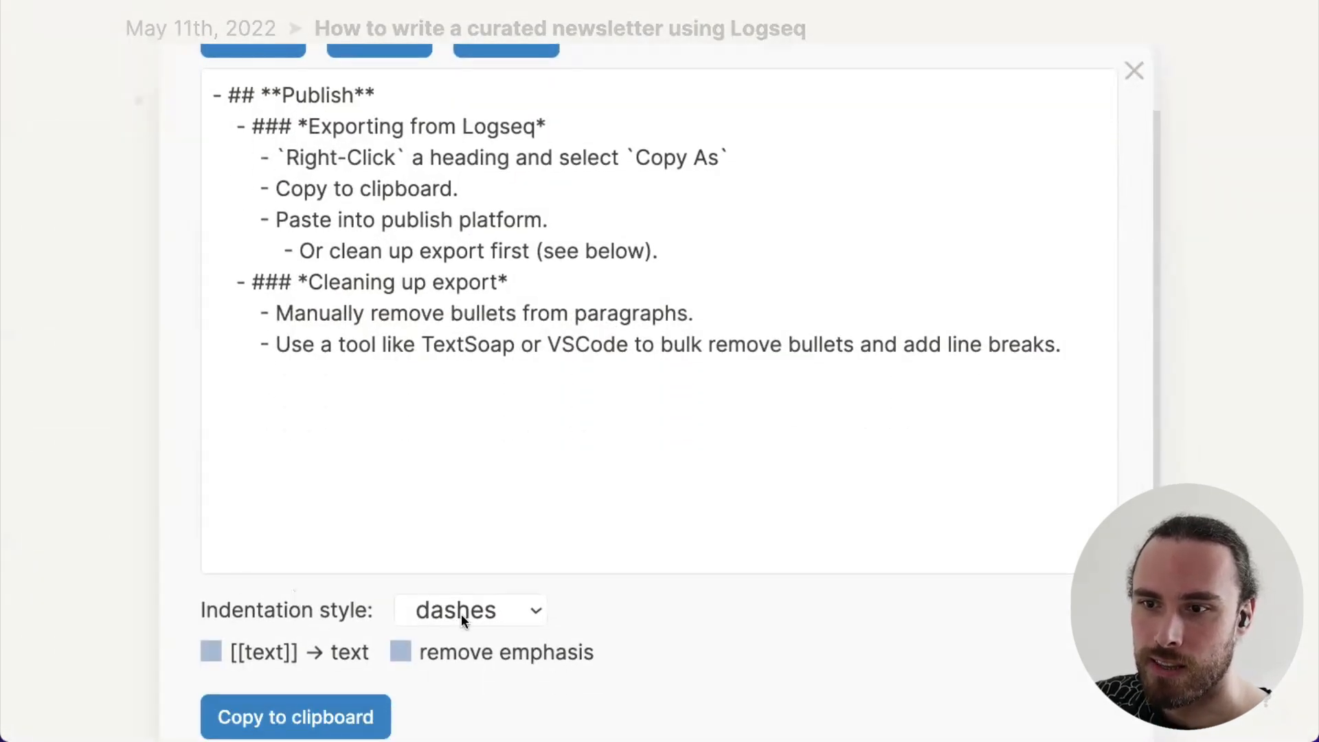
pyautogui.click(461, 615)
pyautogui.click(460, 680)
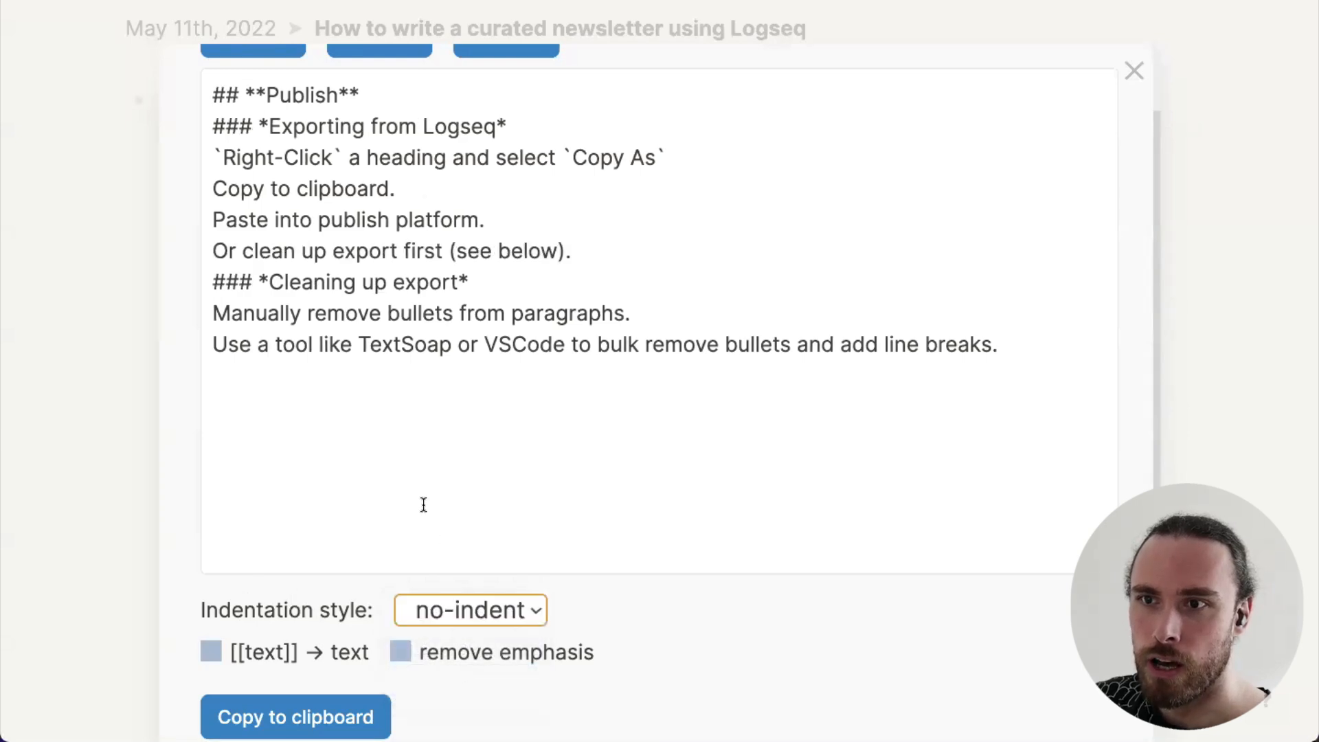
# Examine the line endings in the no-indent Publish export and close the export
pyautogui.click(743, 282)
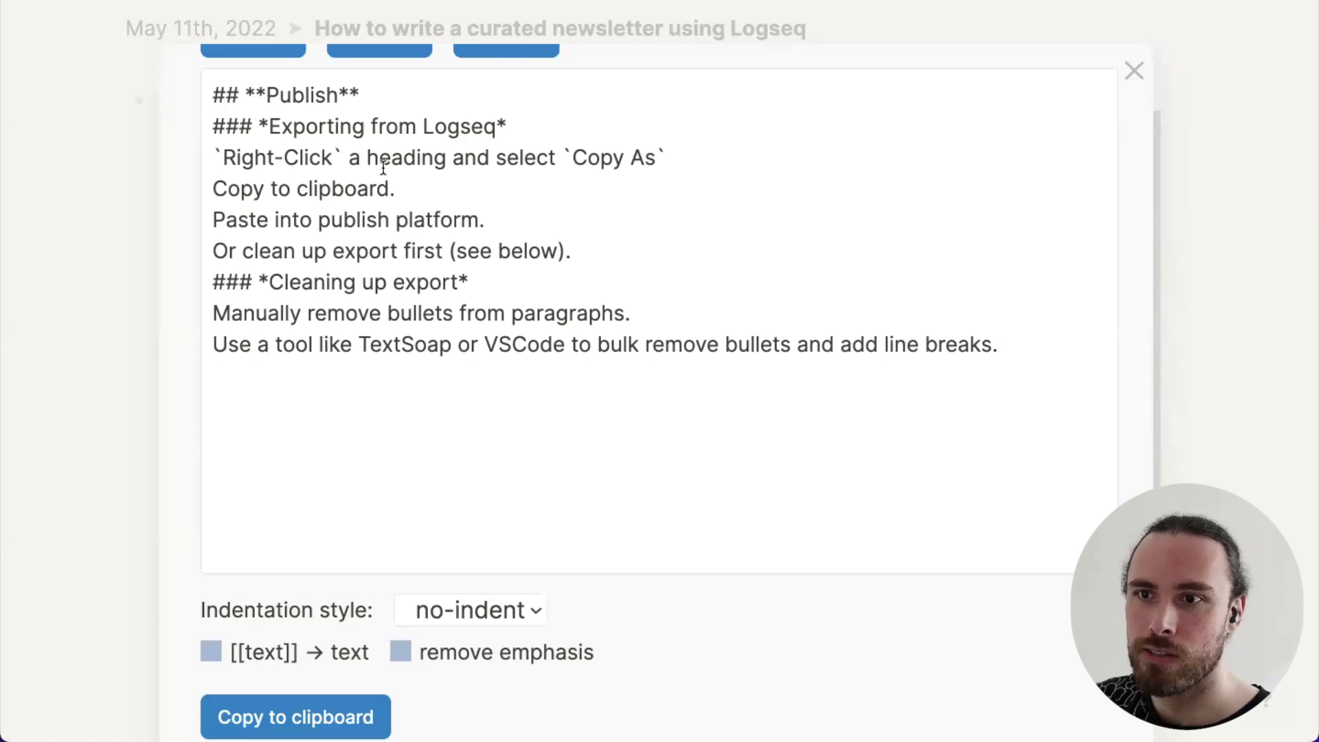
pyautogui.click(403, 180)
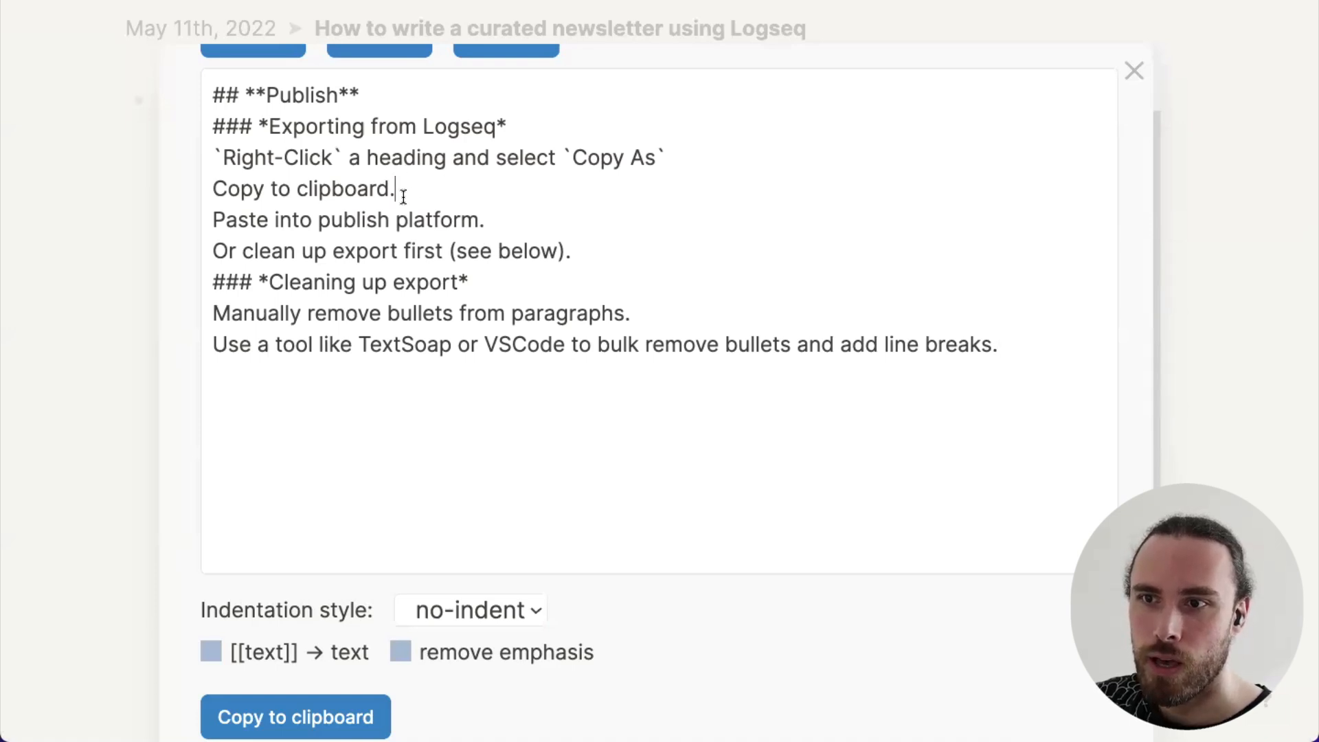
pyautogui.click(579, 218)
pyautogui.click(630, 249)
pyautogui.click(663, 272)
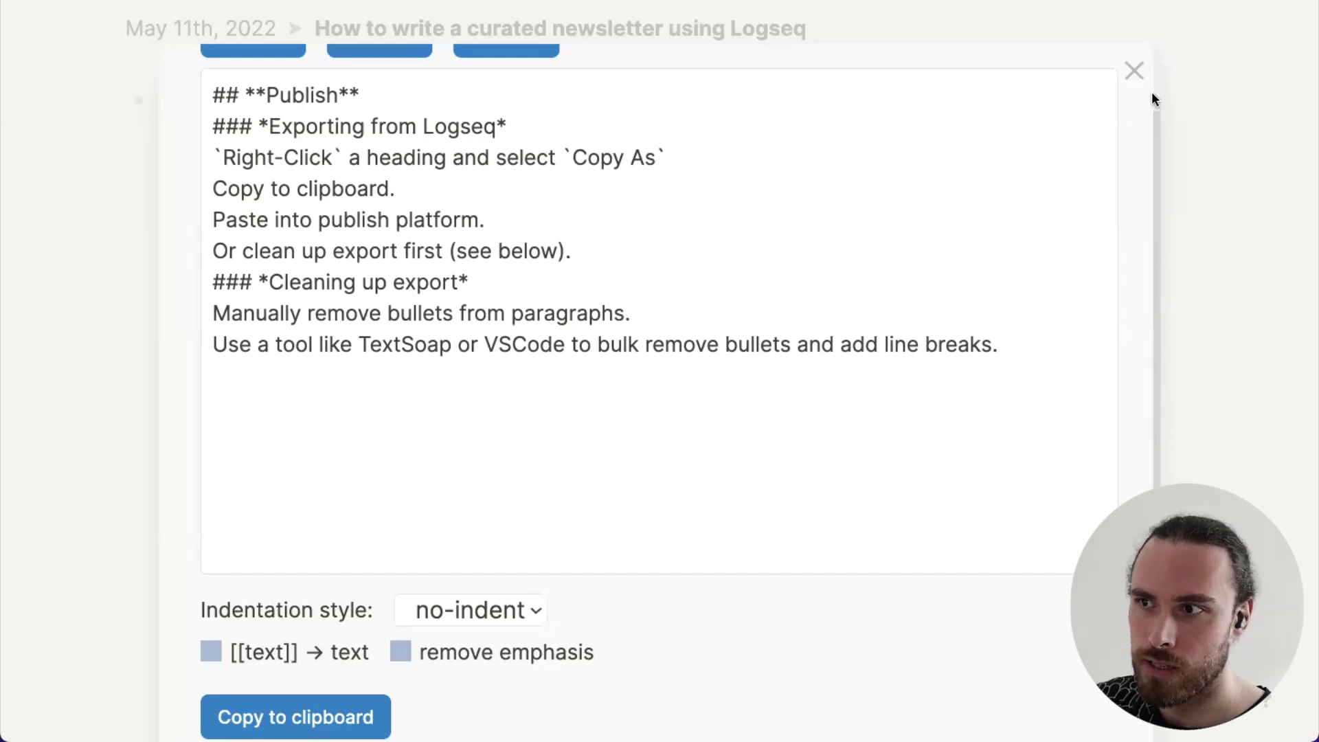
pyautogui.click(1134, 70)
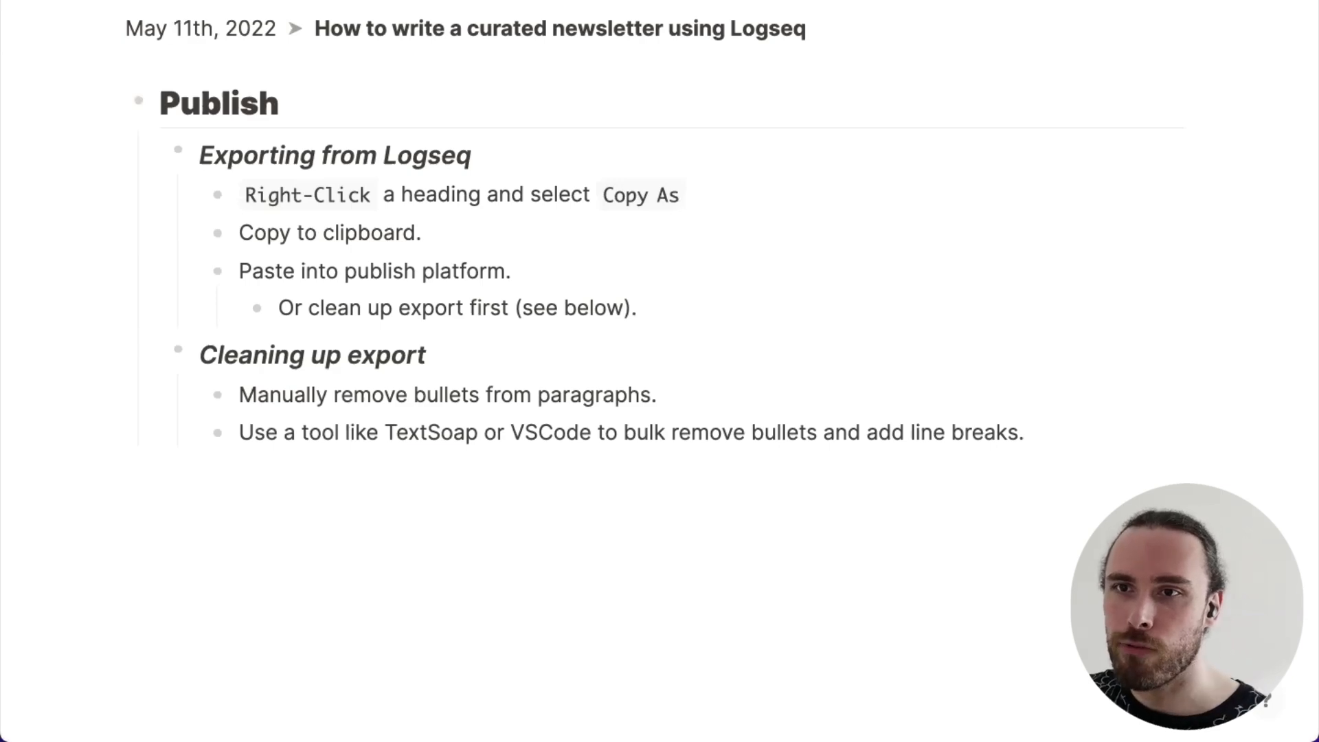
# Go to the Area/Logseq page, expand Editions and open Area/Logseq/Newsletter/1
pyautogui.click(118, 1)
pyautogui.click(63, 71)
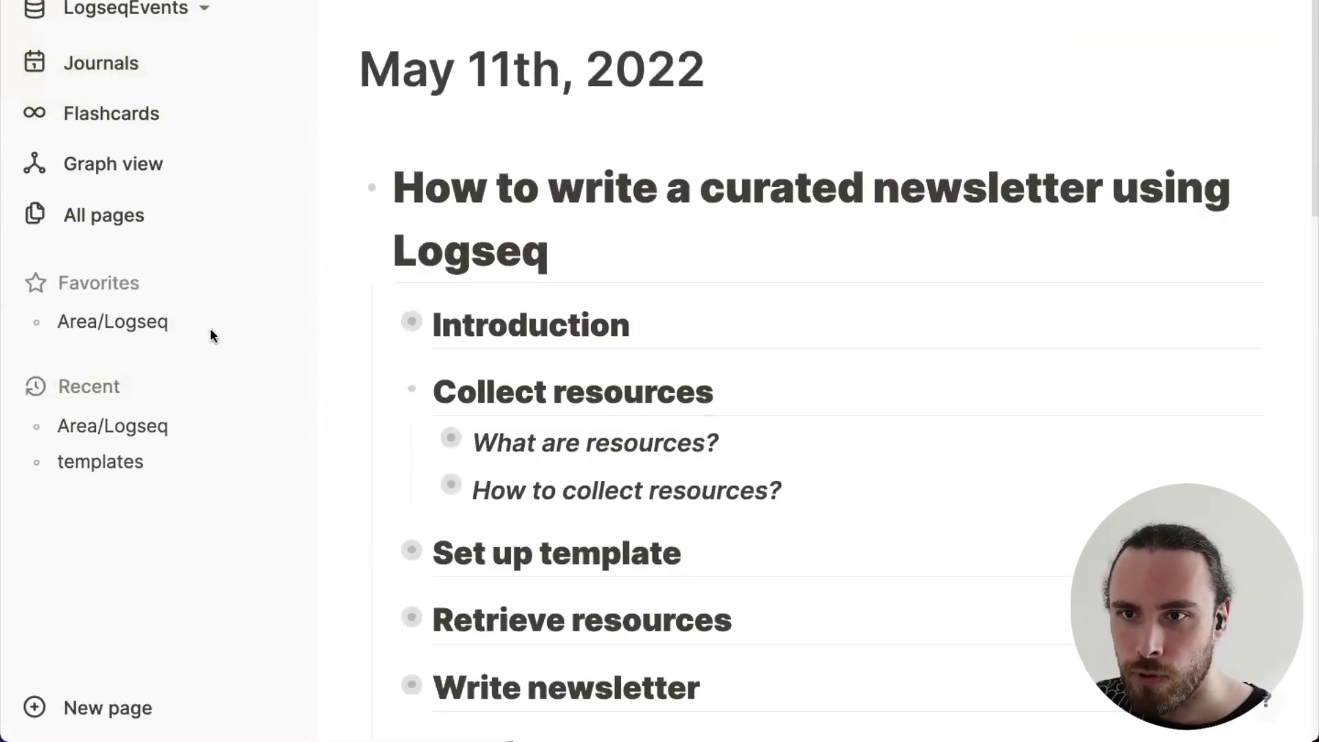
pyautogui.click(176, 324)
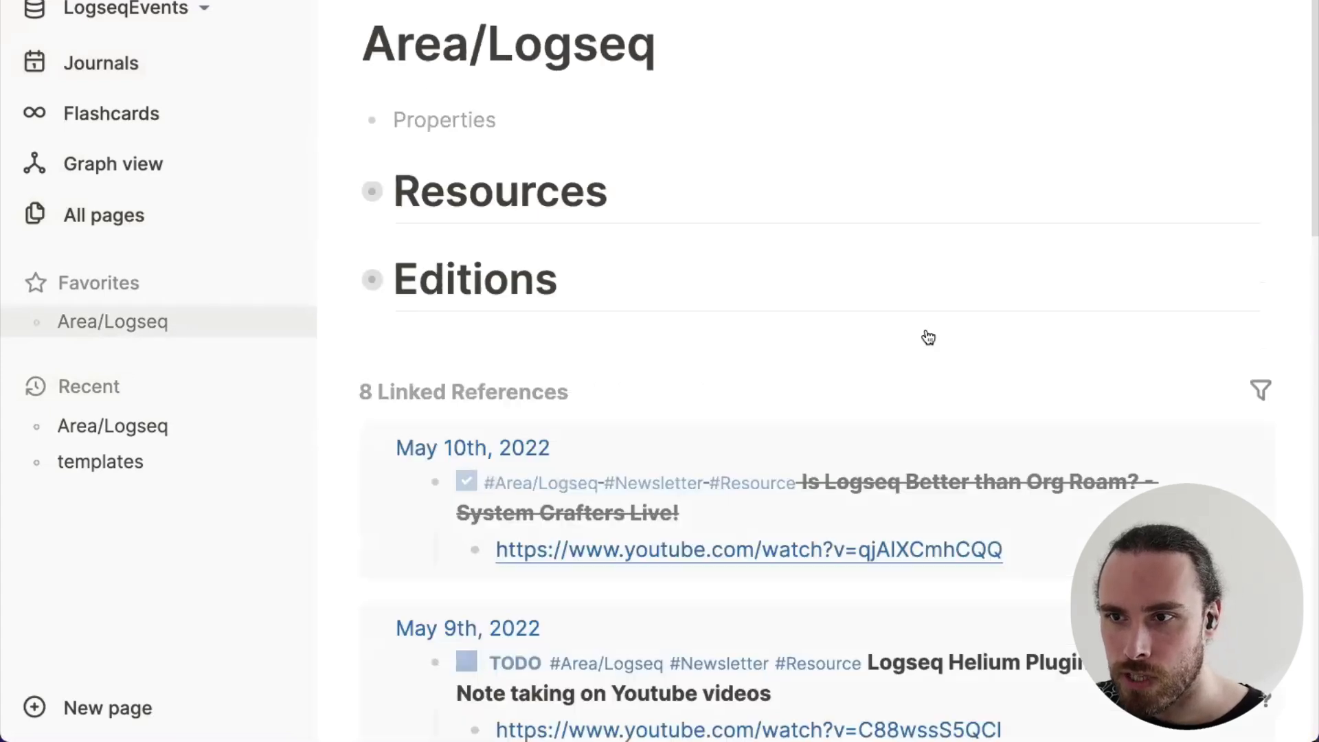
pyautogui.click(345, 282)
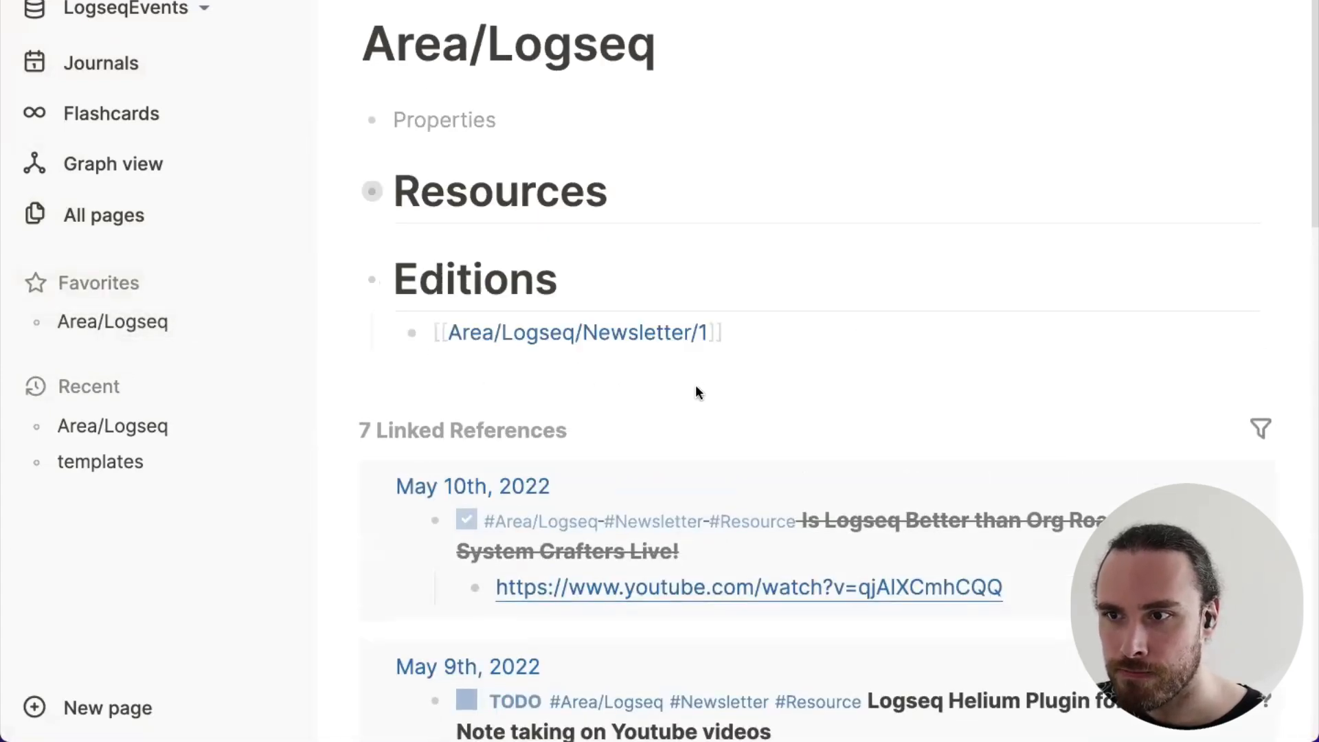
pyautogui.click(689, 342)
# Expand the New plugins and themes section of the newsletter and copy its no-indent text export to the clipboard
pyautogui.scroll(-1, 695, 337)
pyautogui.scroll(-3, 481, 374)
pyautogui.click(341, 309)
pyautogui.scroll(-6, 335, 320)
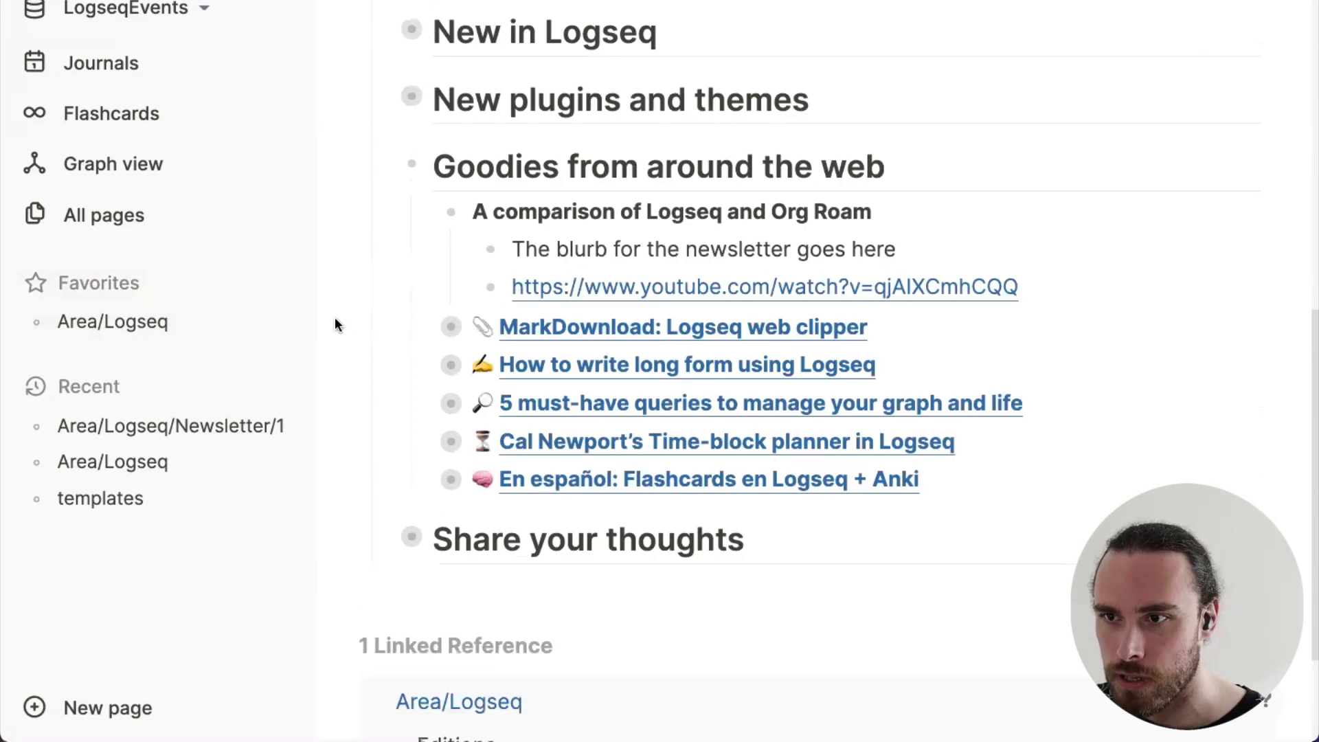
pyautogui.click(387, 88)
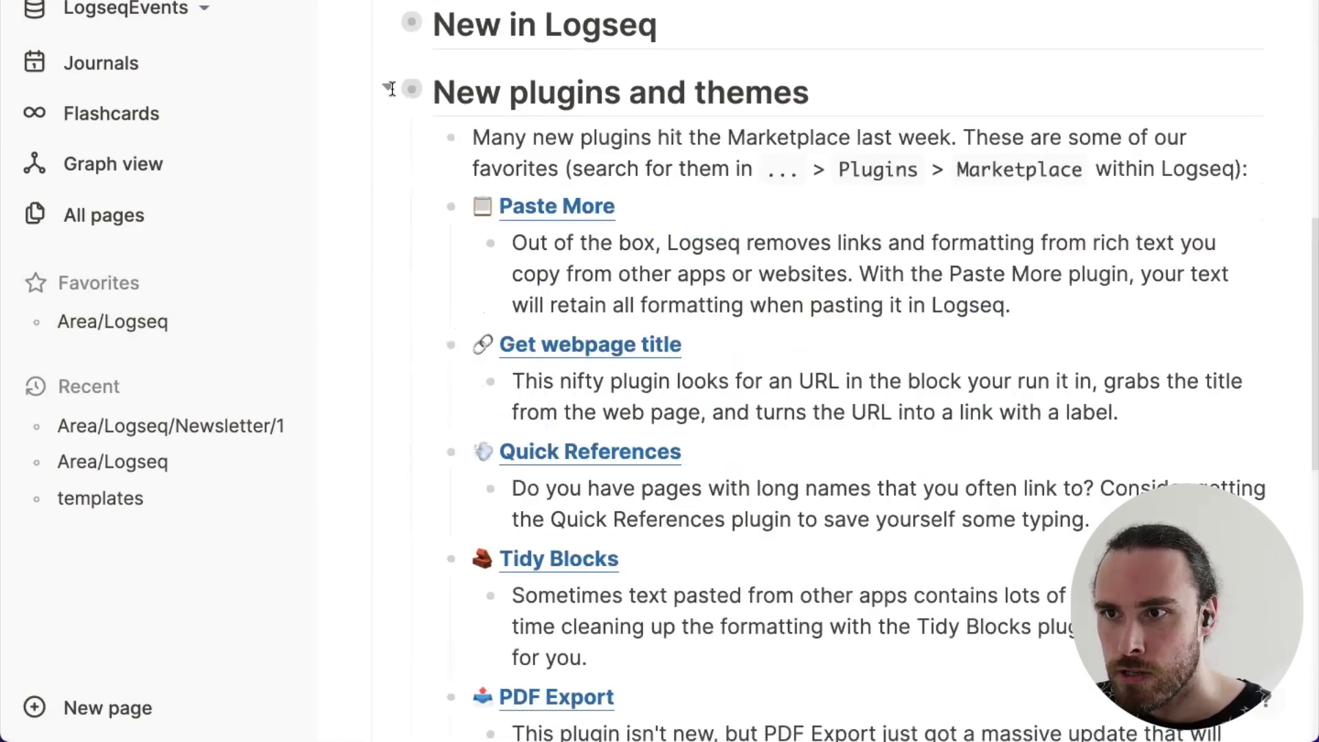
pyautogui.rightClick(410, 90)
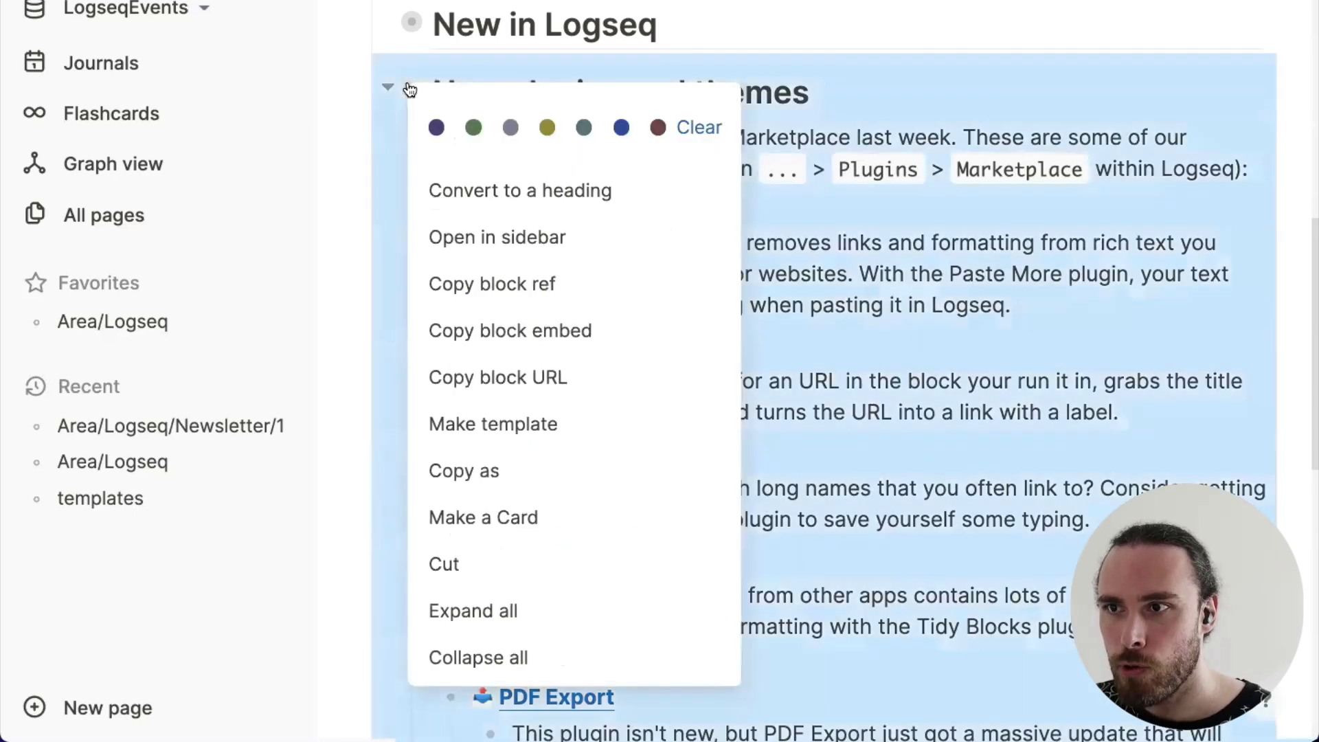
pyautogui.click(495, 474)
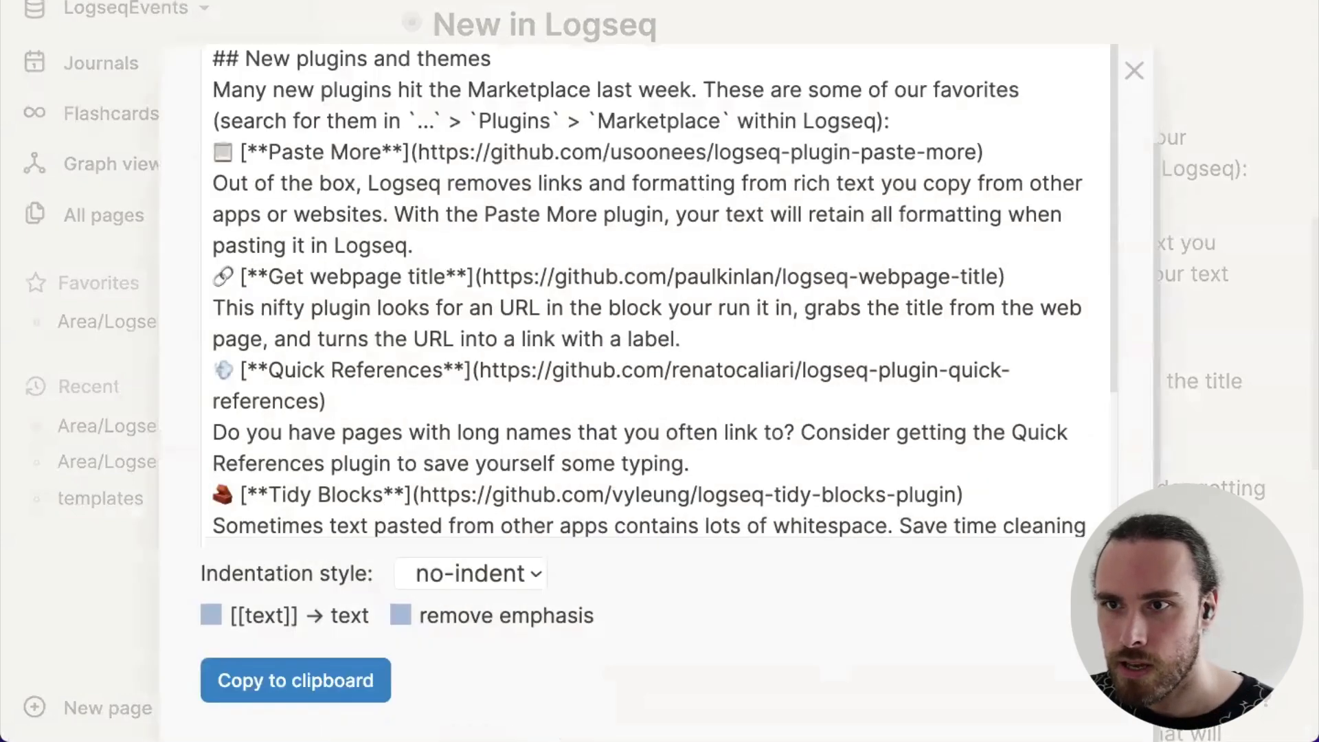
pyautogui.click(353, 694)
# Set the New plugins and themes export to the dashes indentation style and copy it to the clipboard
pyautogui.press('super+Tab')
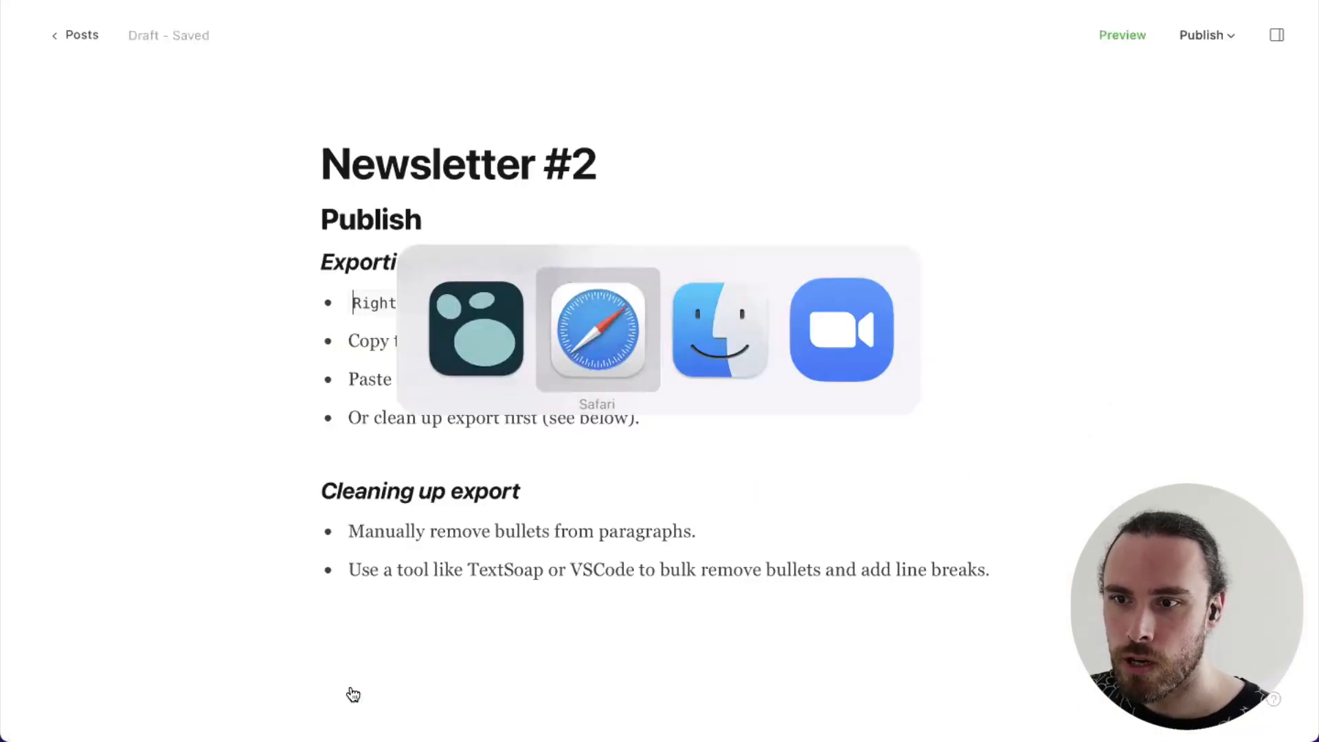
pyautogui.press('super+Tab')
pyautogui.click(463, 573)
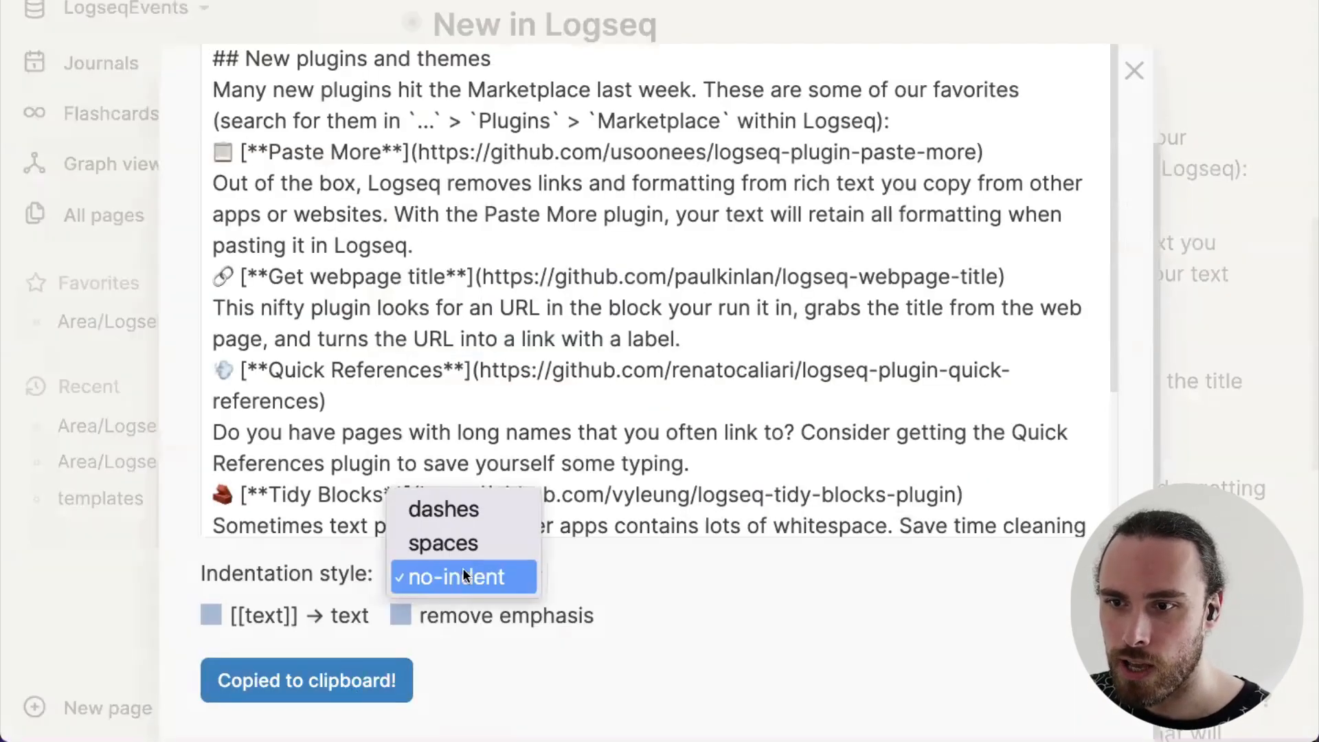
pyautogui.click(451, 522)
pyautogui.click(364, 693)
# Switch to Safari and replace the entire body of the Newsletter #2 post with the copied New plugins and themes export
pyautogui.press('super+Tab')
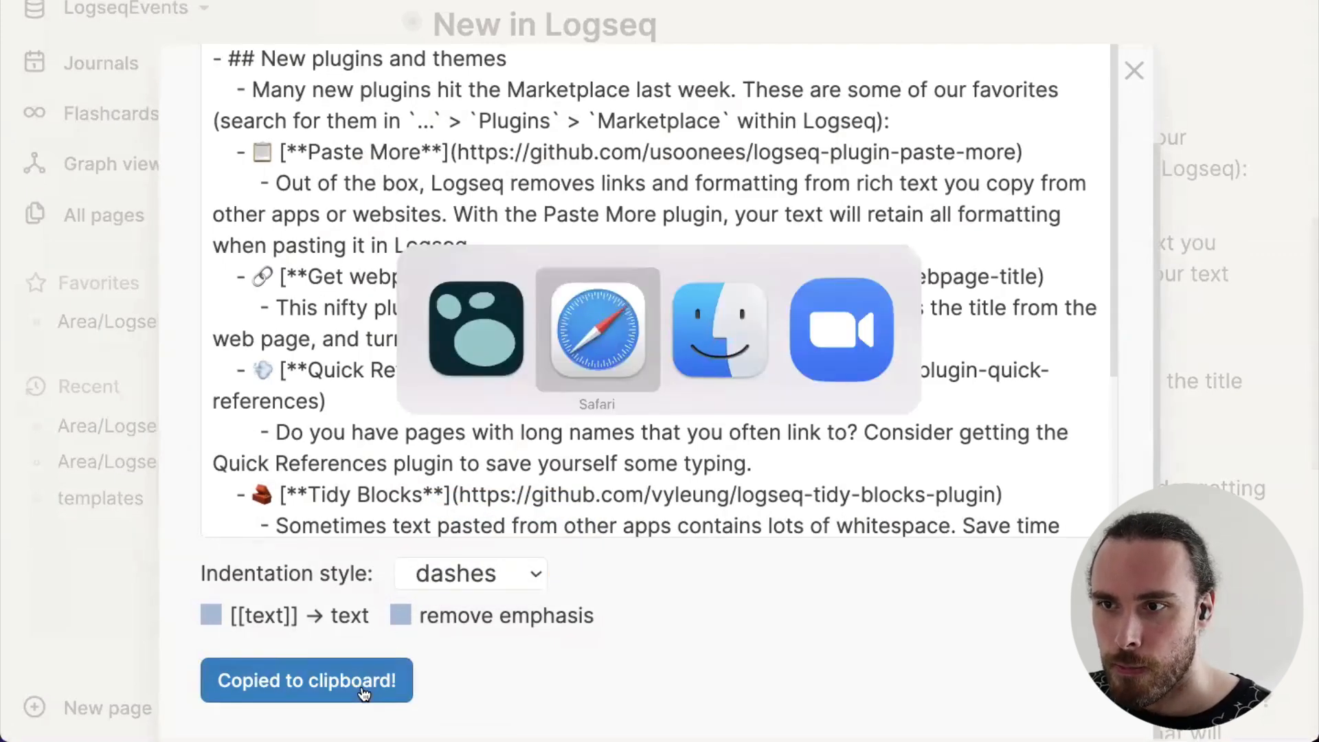
pyautogui.press('super+a')
pyautogui.press('BackSpace')
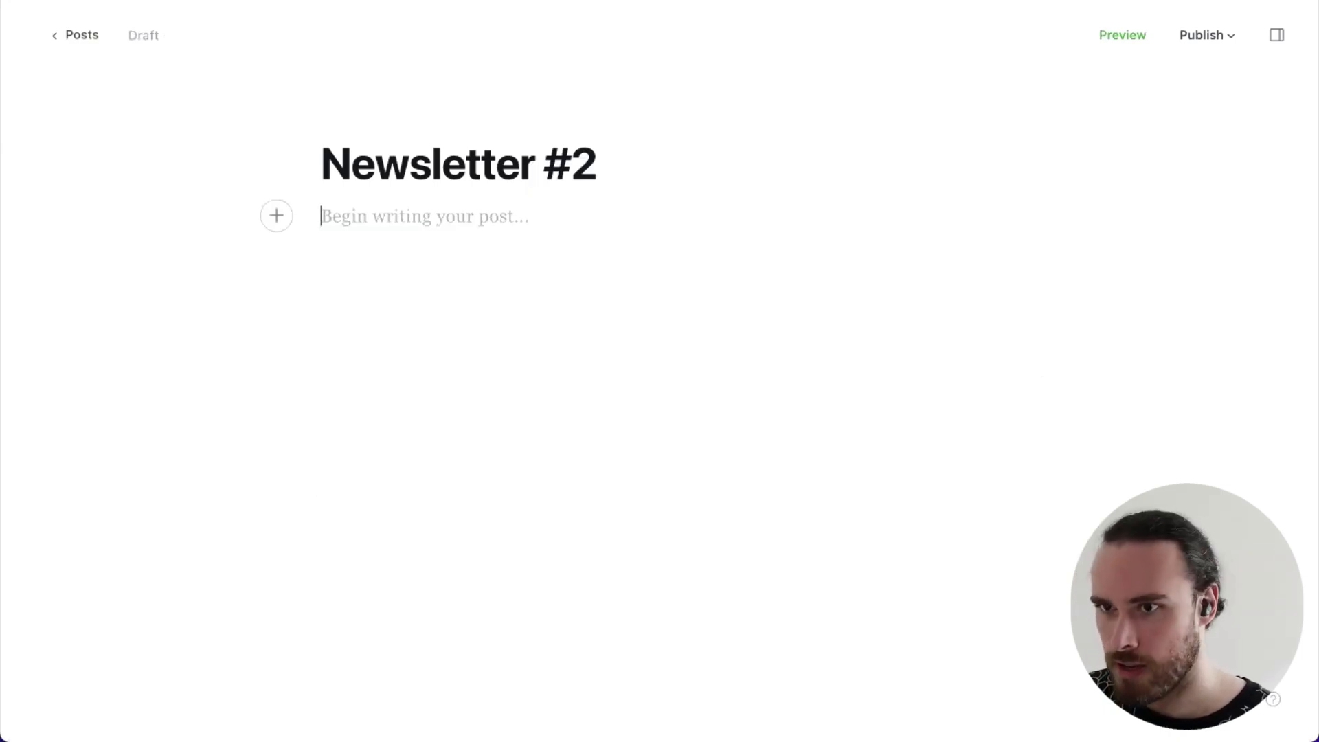
pyautogui.press('super+v')
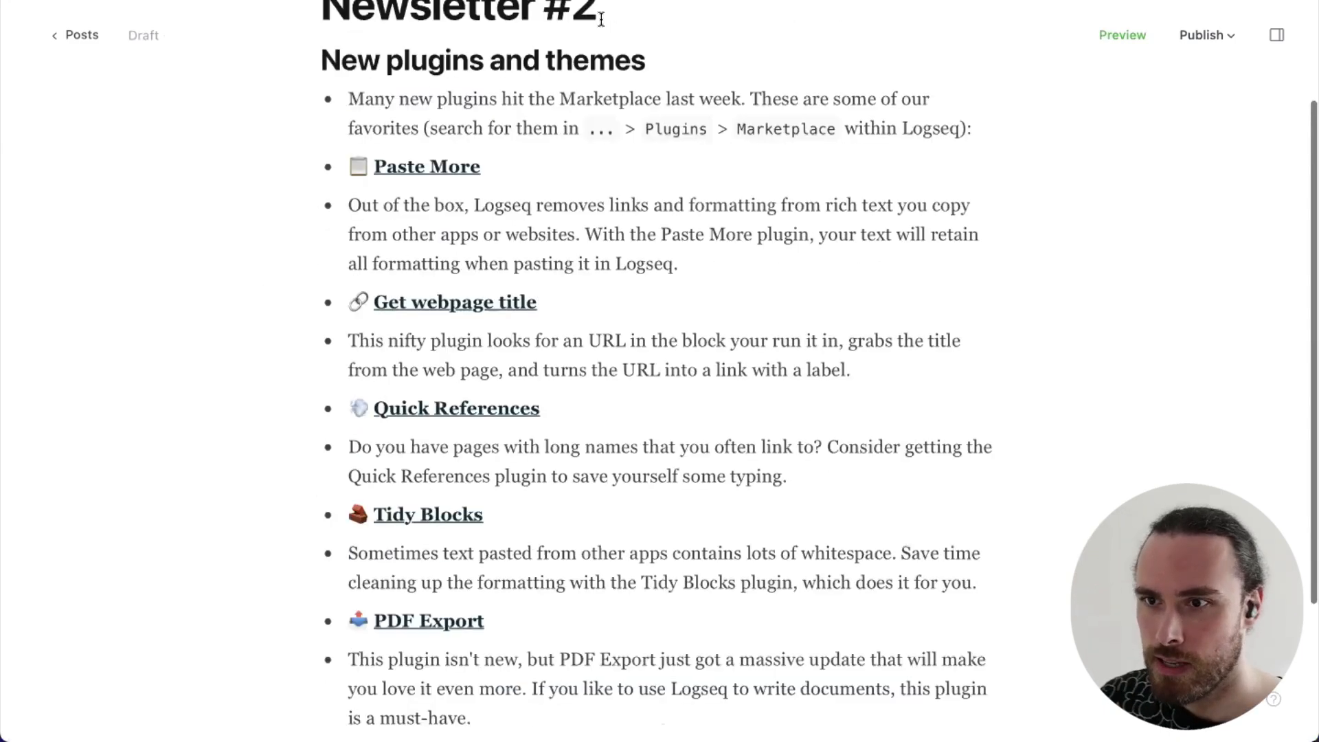
# Remove the bullets from the intro paragraph and the Paste More entry, placing its description on the line directly under its title
pyautogui.scroll(3, 280, 229)
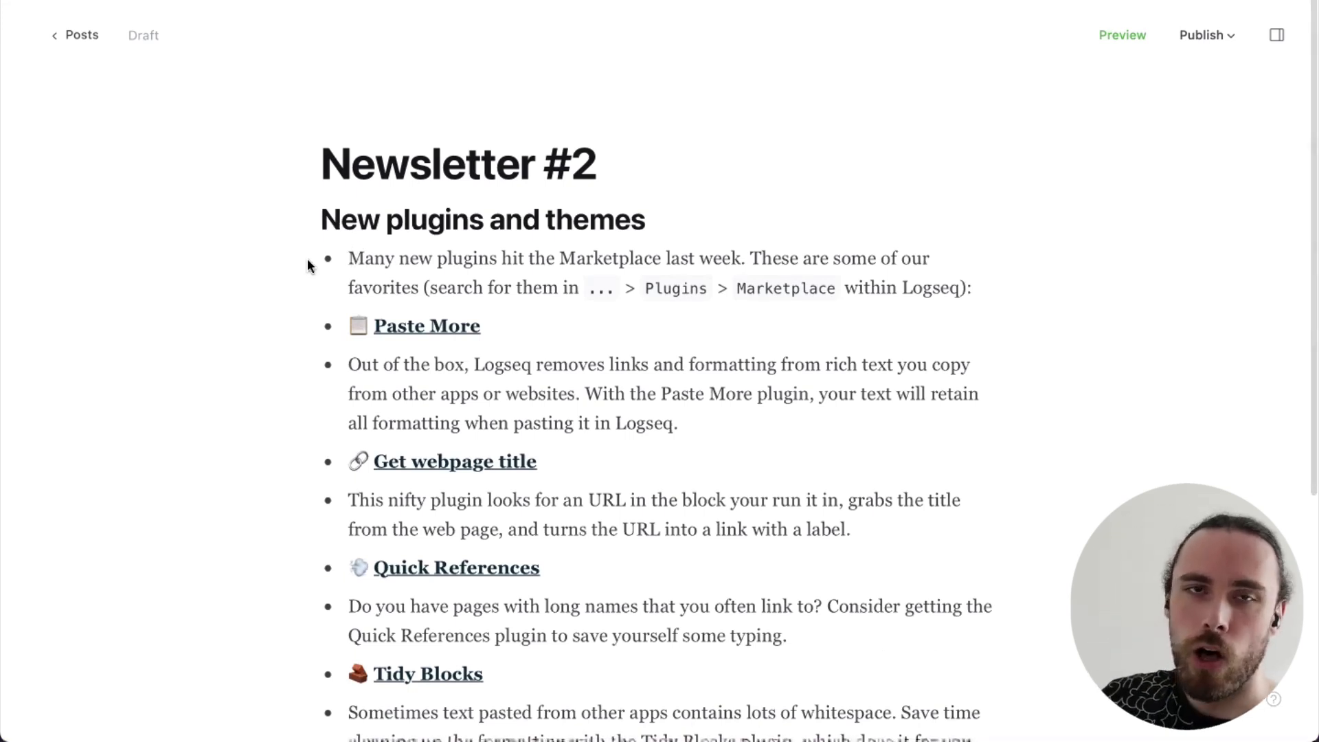
pyautogui.click(348, 258)
pyautogui.press('BackSpace')
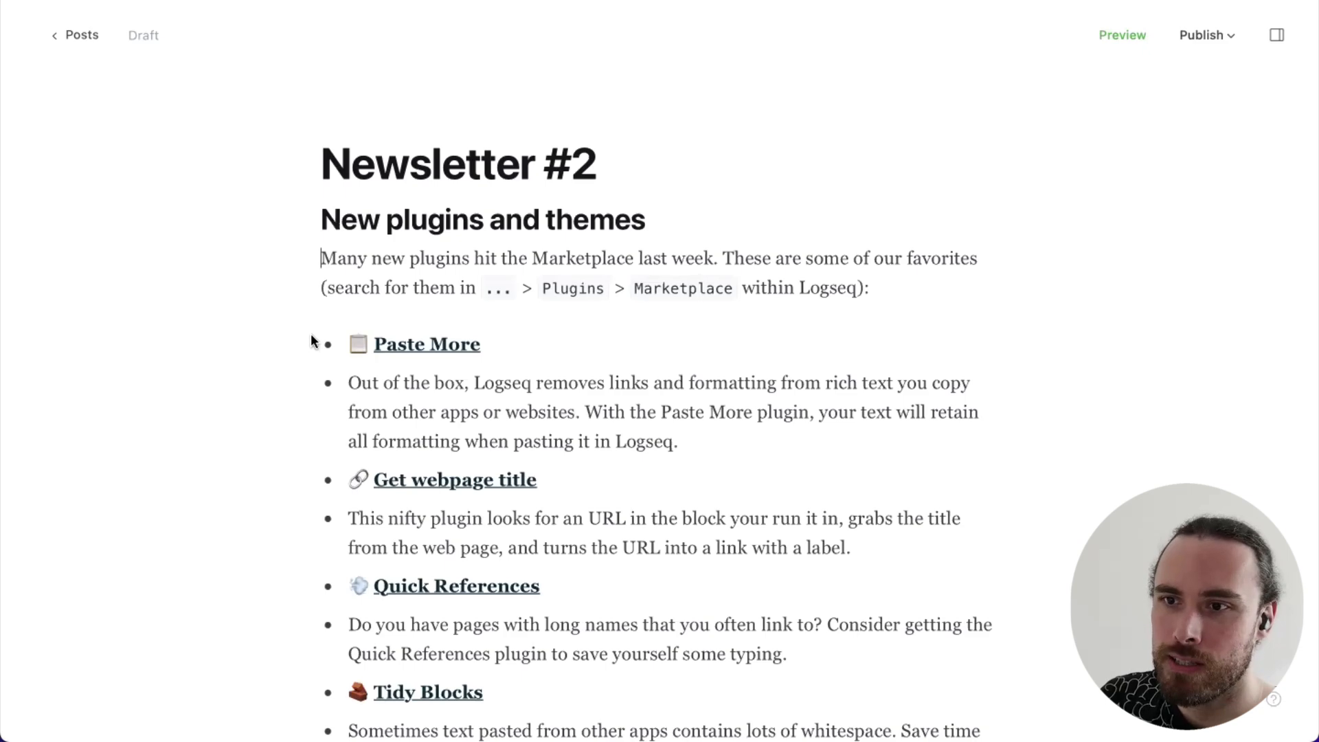
pyautogui.click(348, 344)
pyautogui.press('BackSpace')
pyautogui.click(347, 404)
pyautogui.press('BackSpace')
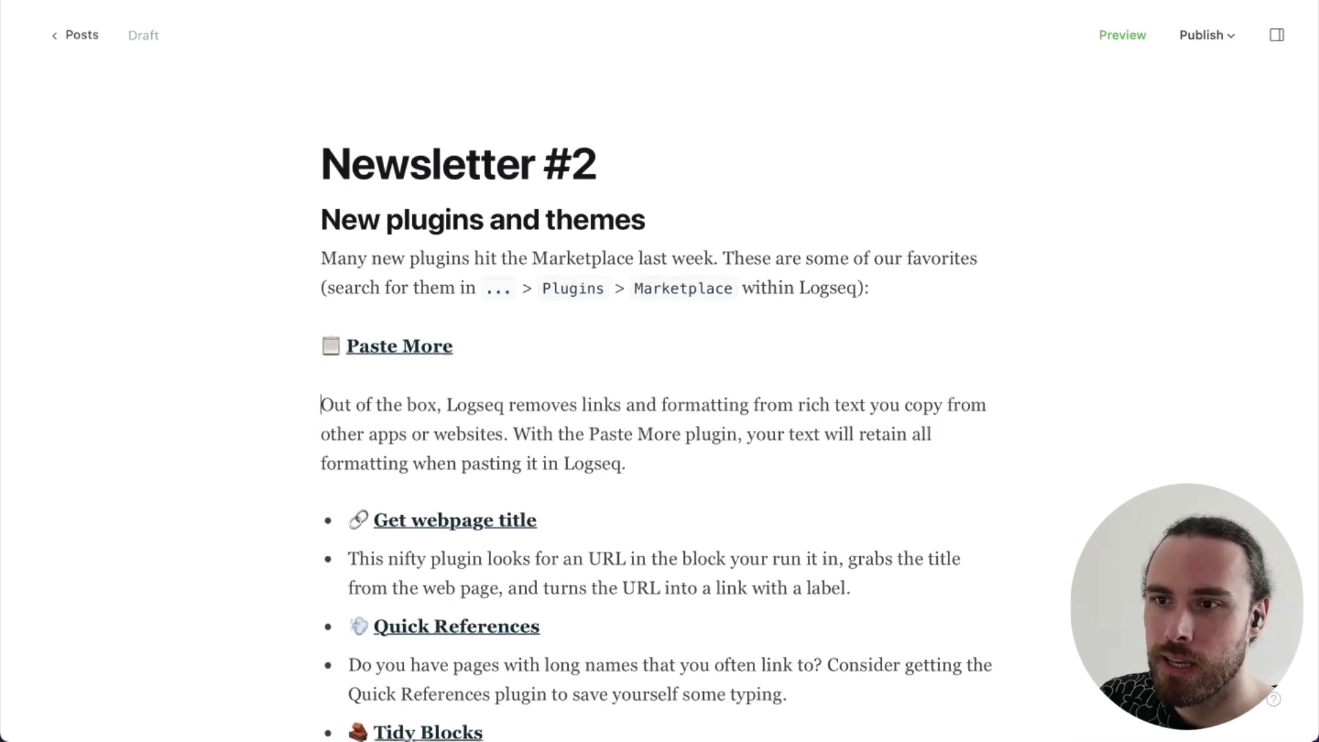
pyautogui.press('BackSpace')
pyautogui.hotkey('shift', 'Return')
# Remove the bullets from the Get webpage title entry and join its description to the title with a single line break
pyautogui.scroll(-3, 300, 399)
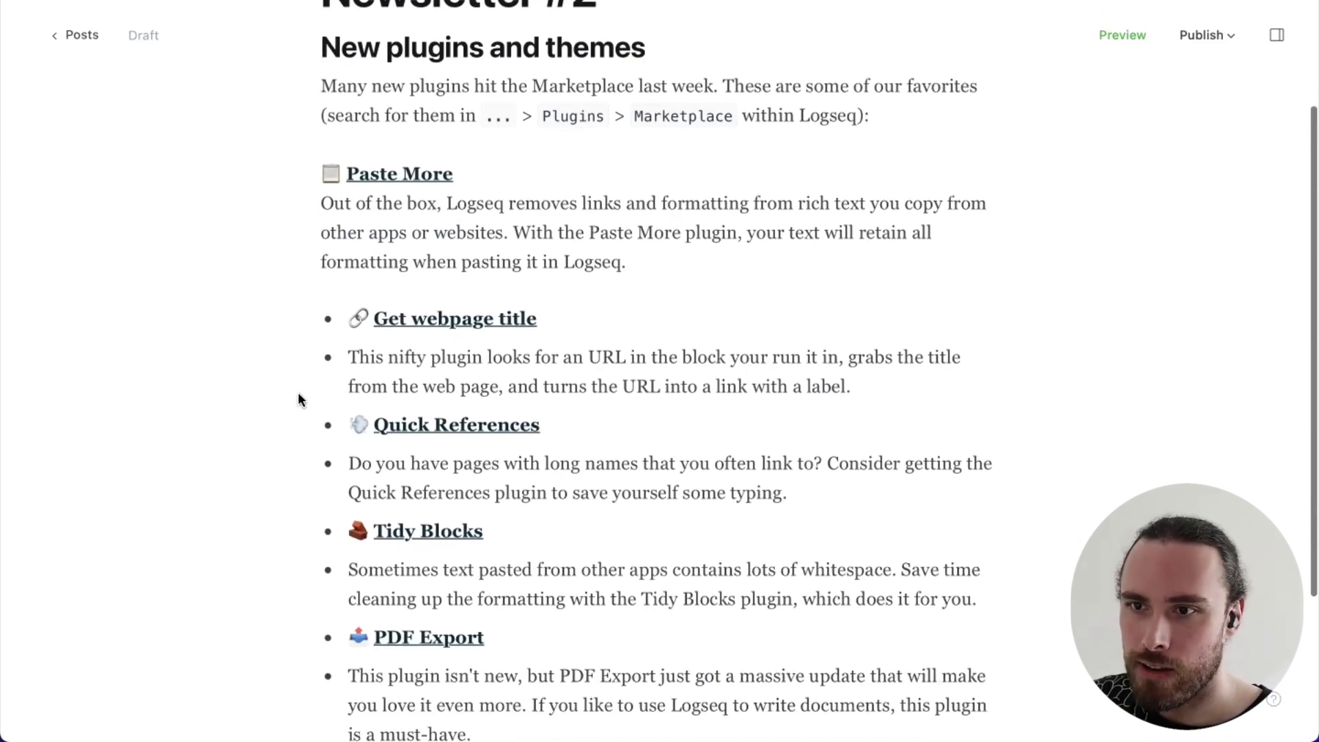
pyautogui.click(344, 315)
pyautogui.press('BackSpace')
pyautogui.click(347, 378)
pyautogui.press('BackSpace')
pyautogui.press('BackSpace')
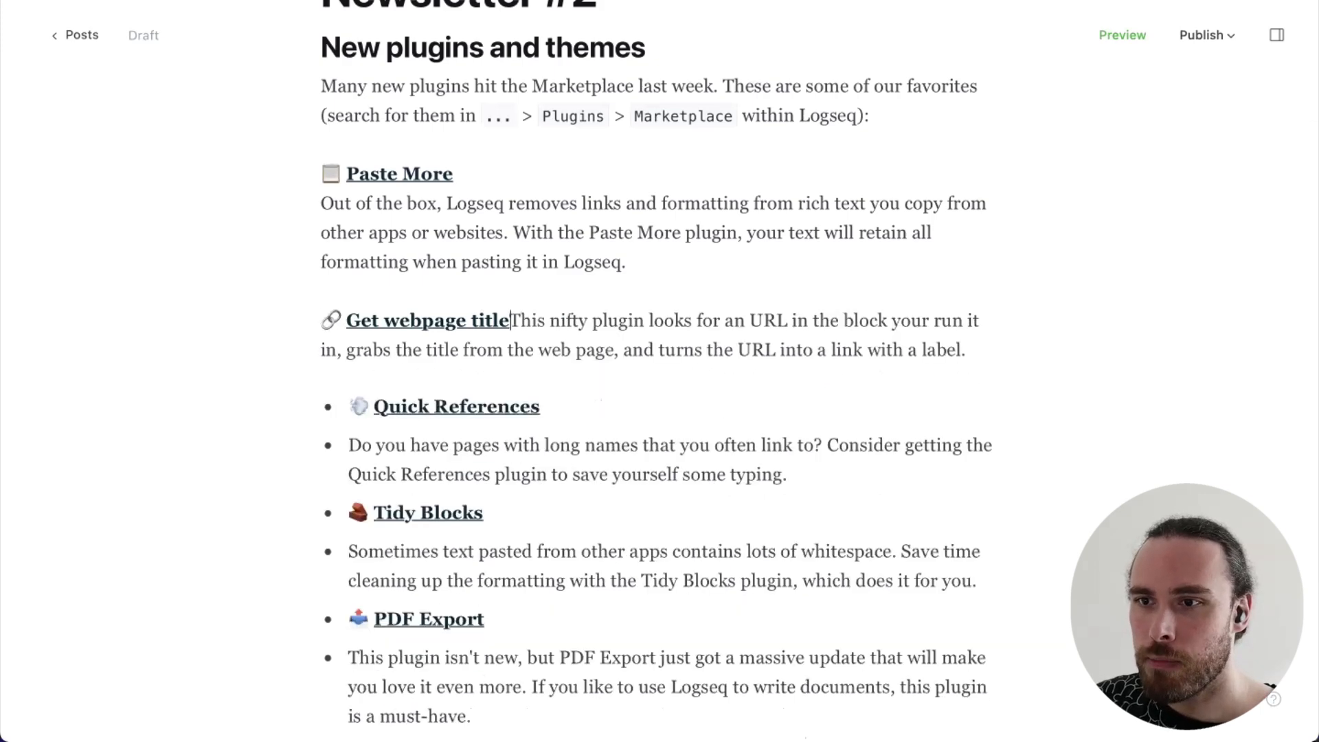
pyautogui.hotkey('shift', 'Return')
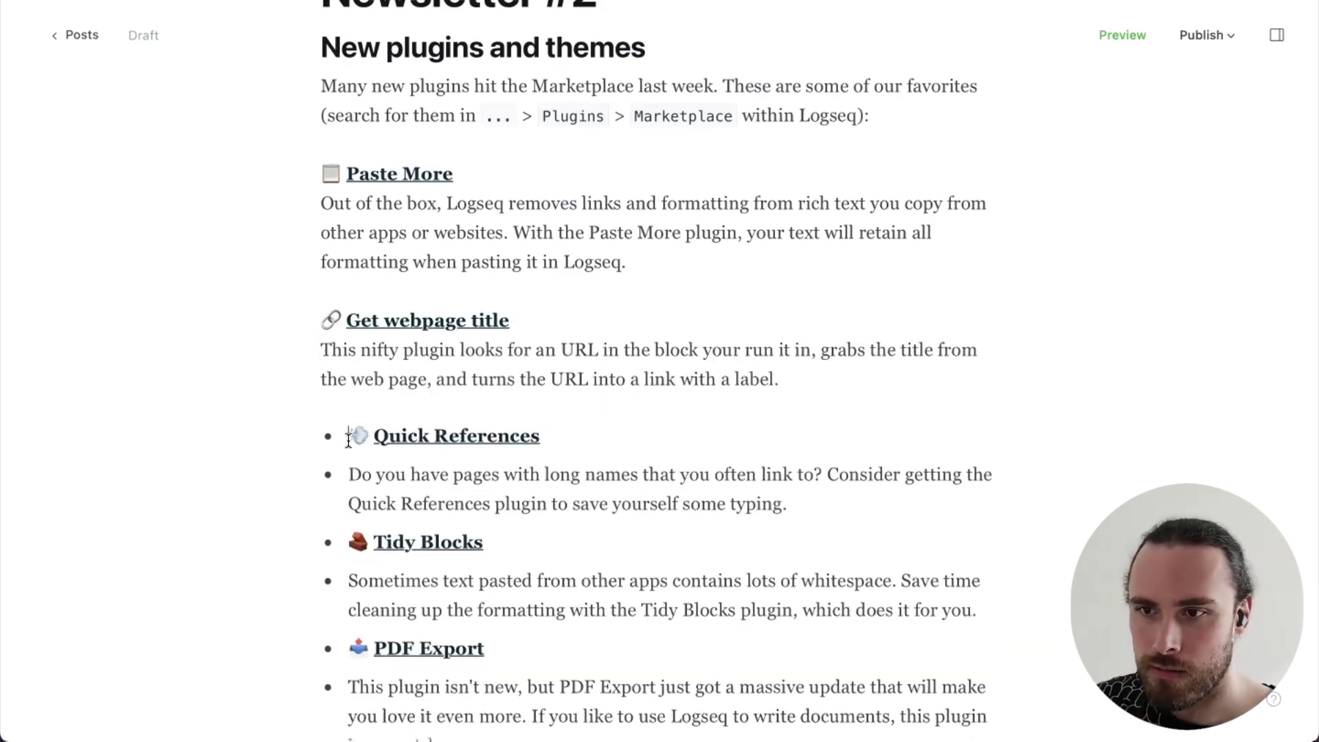
# Remove the bullets from the Quick References entry and join its description to the title with a single line break
pyautogui.click(348, 437)
pyautogui.press('BackSpace')
pyautogui.click(350, 489)
pyautogui.press('BackSpace')
pyautogui.press('BackSpace')
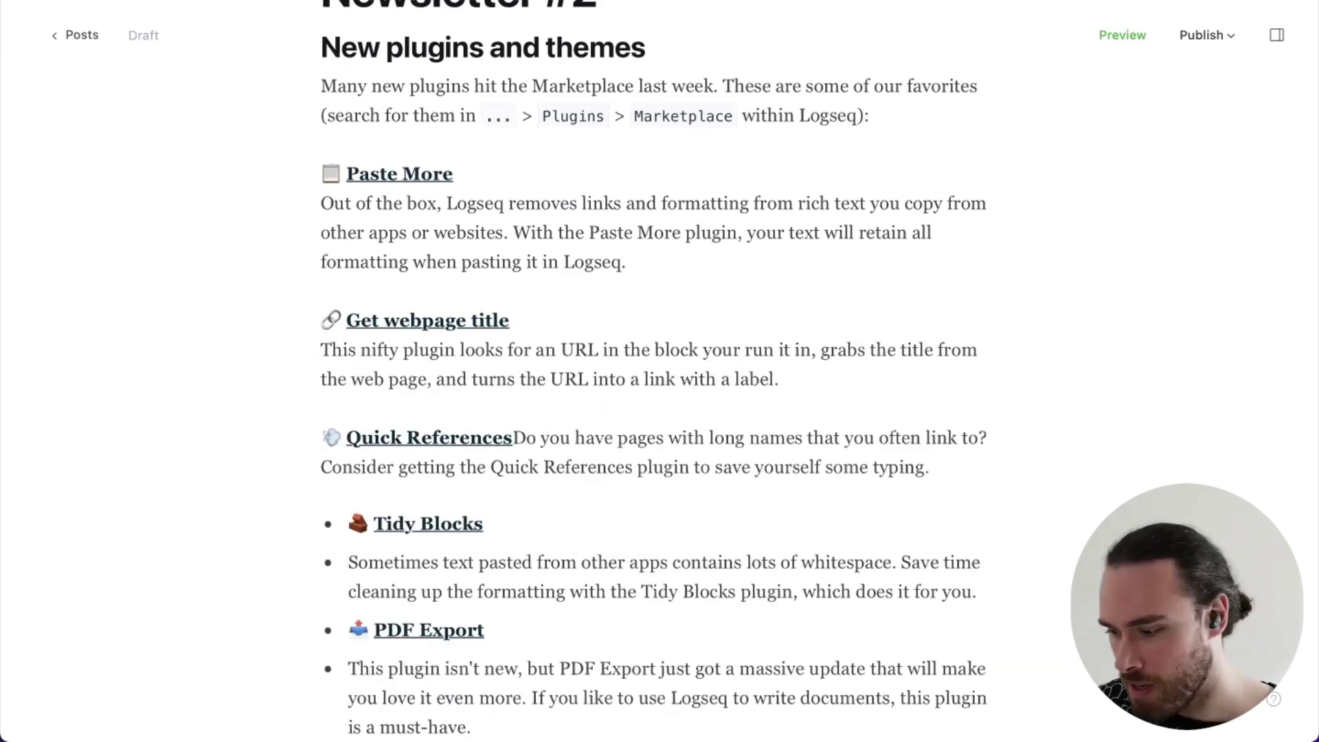
pyautogui.hotkey('shift', 'Return')
# Remove the bullets from the Tidy Blocks entry and join its description to the title with a single line break
pyautogui.scroll(-5, 303, 385)
pyautogui.click(348, 347)
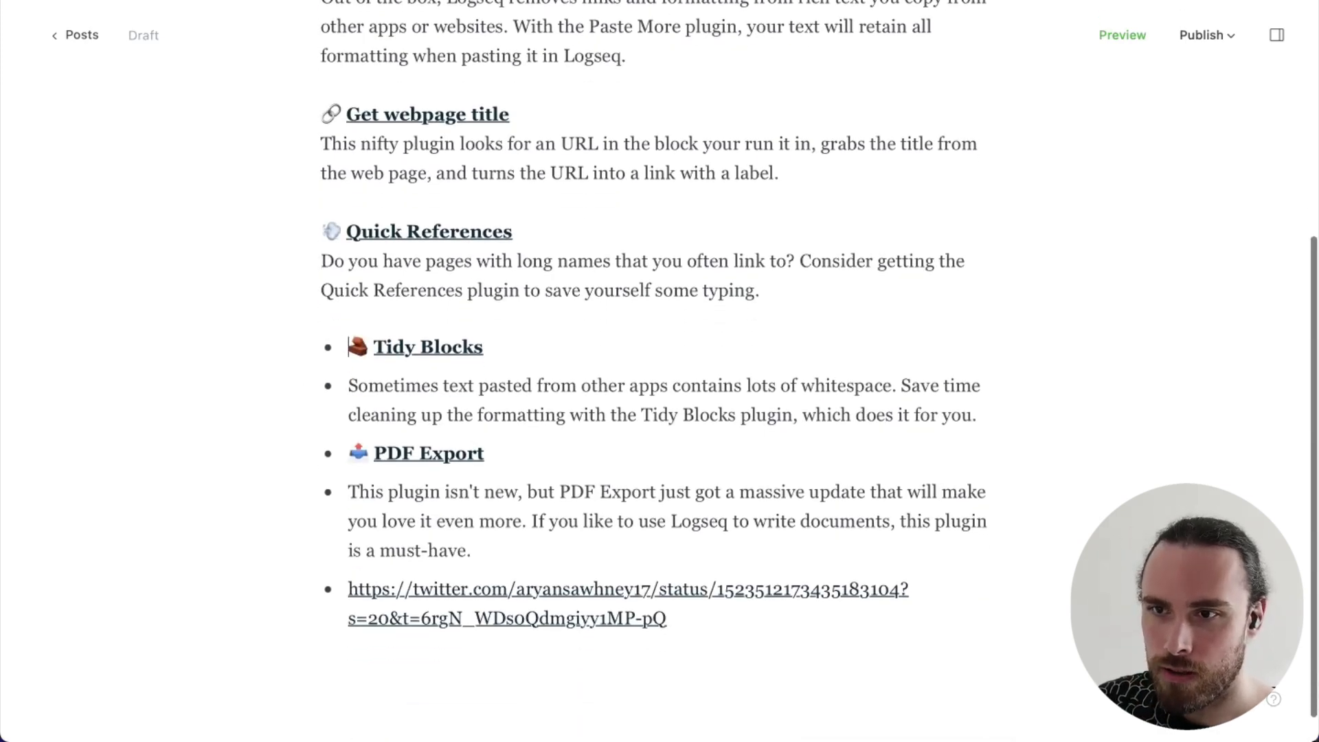
pyautogui.press('BackSpace')
pyautogui.click(349, 405)
pyautogui.press('BackSpace')
pyautogui.press('BackSpace')
pyautogui.hotkey('shift', 'Return')
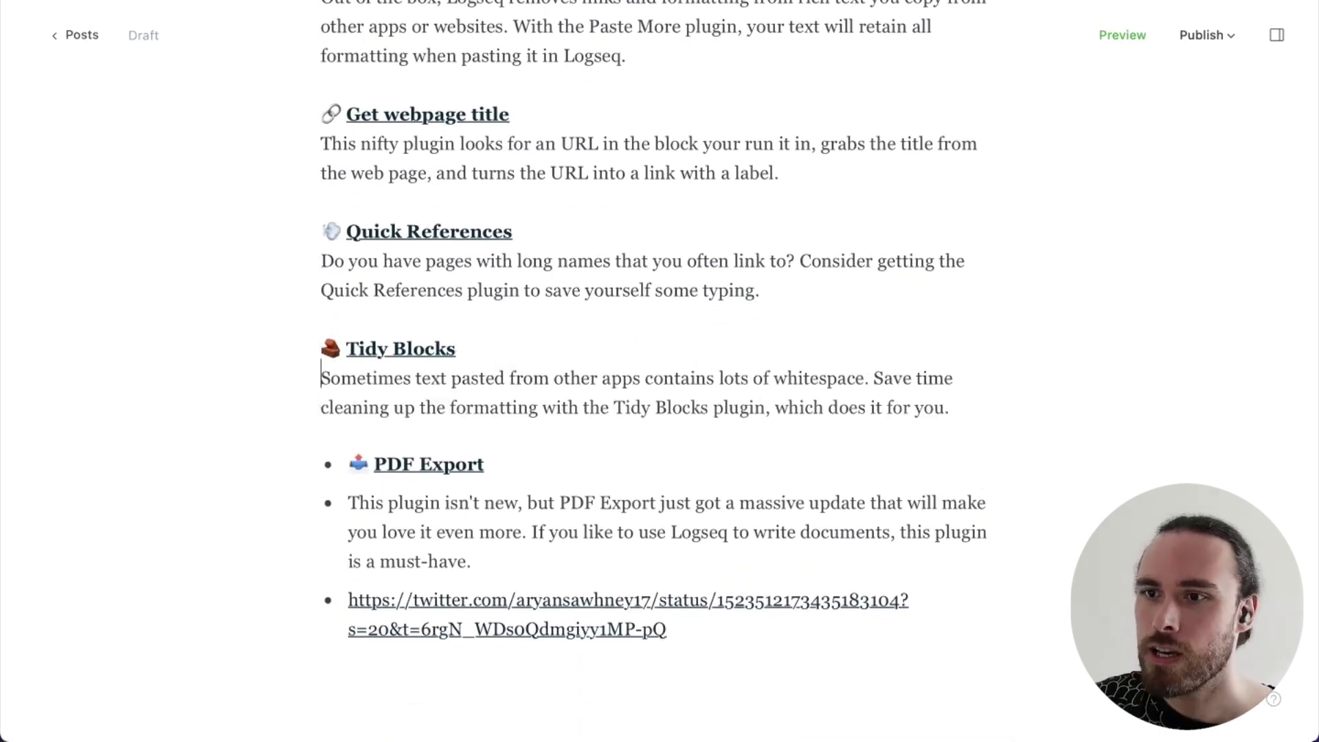
# Remove the bullets from the PDF Export entry and the Twitter link, keeping the description directly under the PDF Export title
pyautogui.press('BackSpace')
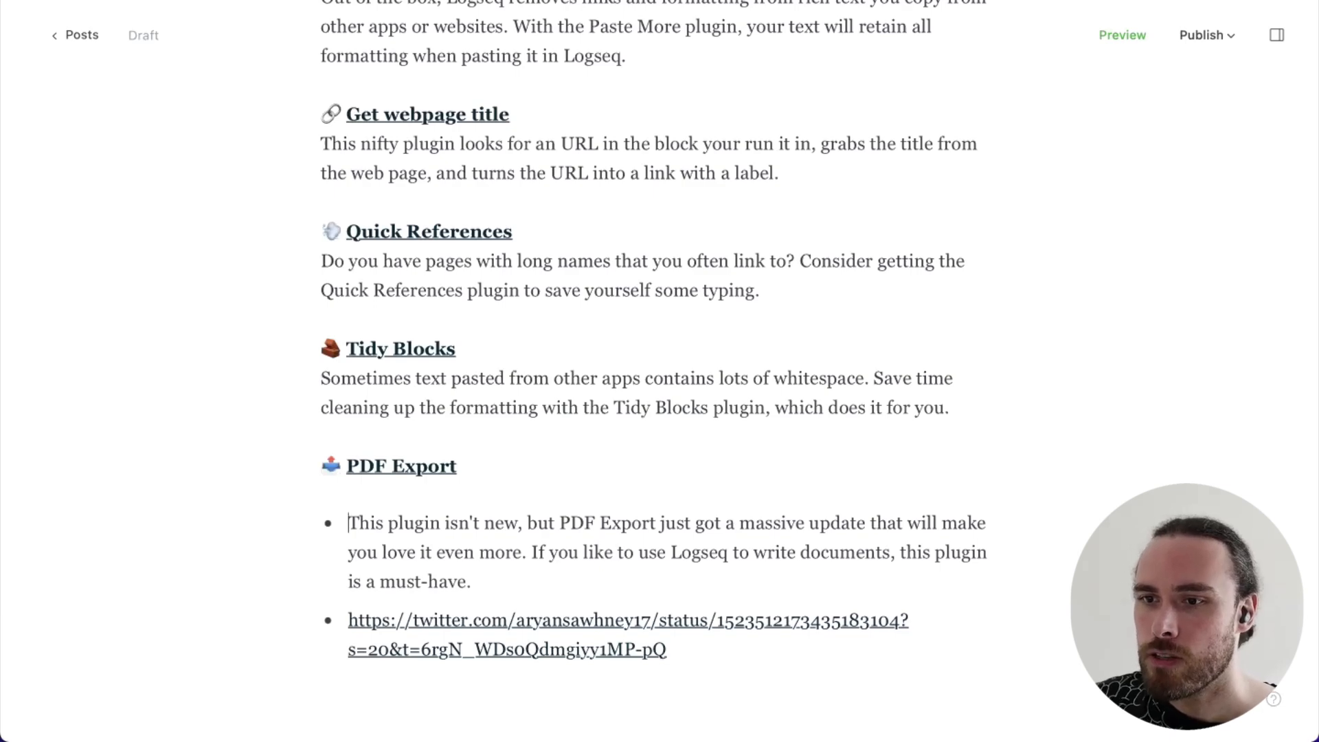
pyautogui.press('BackSpace')
pyautogui.press('BackSpace')
pyautogui.hotkey('shift', 'Return')
pyautogui.press('Down')
pyautogui.press('Down')
pyautogui.press('BackSpace')
pyautogui.scroll(5, 442, 285)
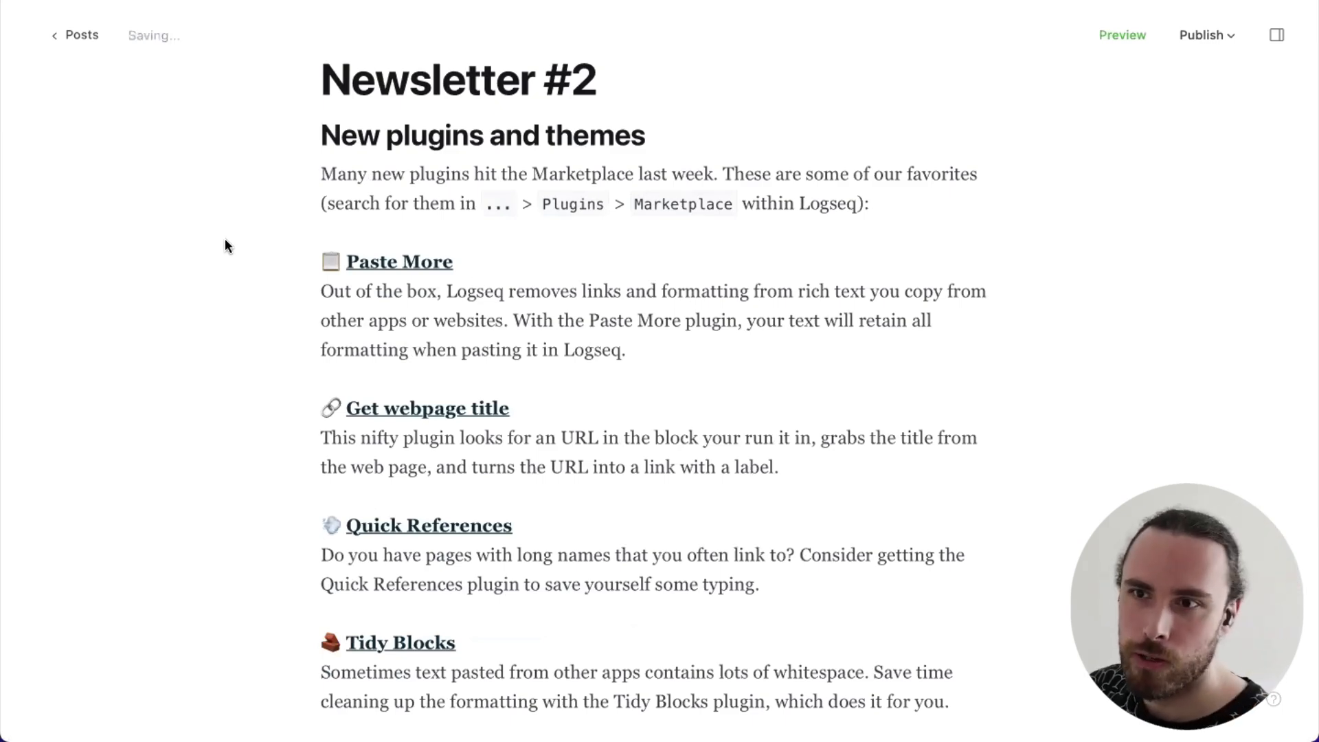
# Switch to Finder and open the pages folder of the LogseqEvents graph inside iCloud Drive's Logseq folder
pyautogui.moveTo(1309, 373)
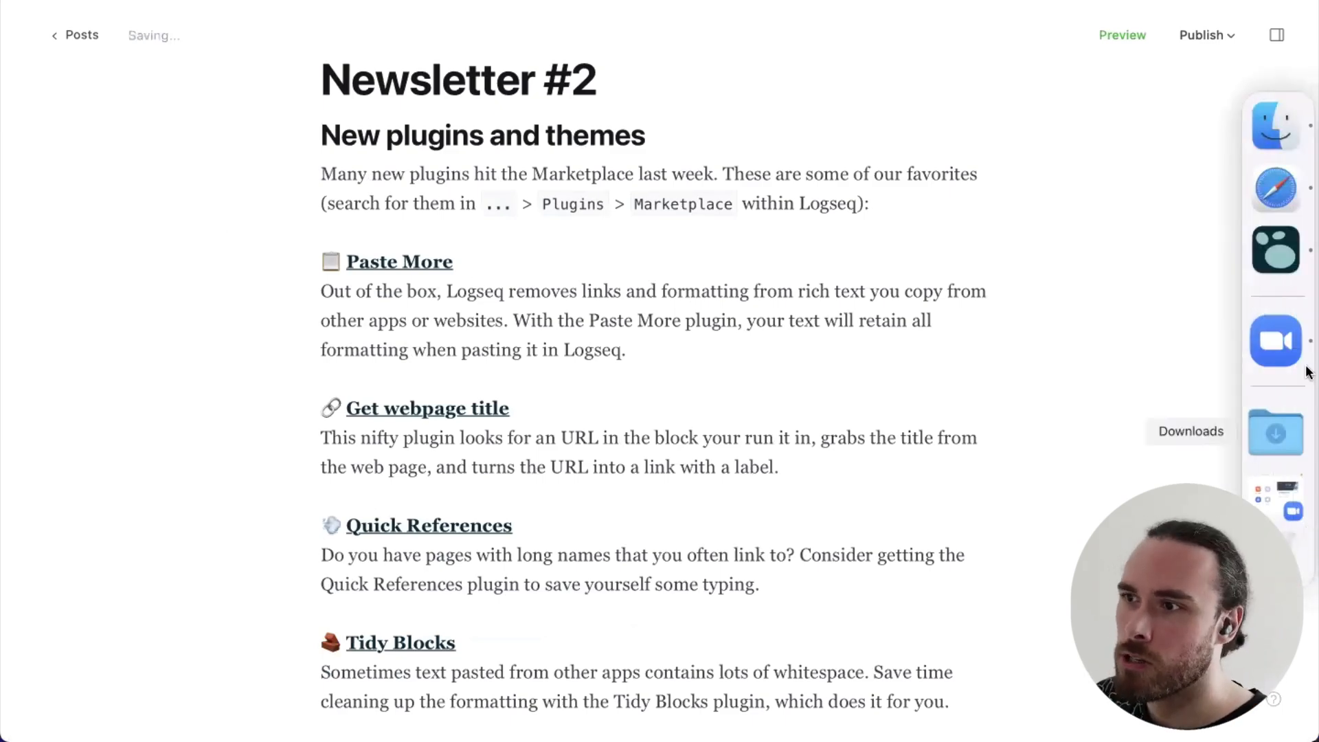
pyautogui.click(1270, 119)
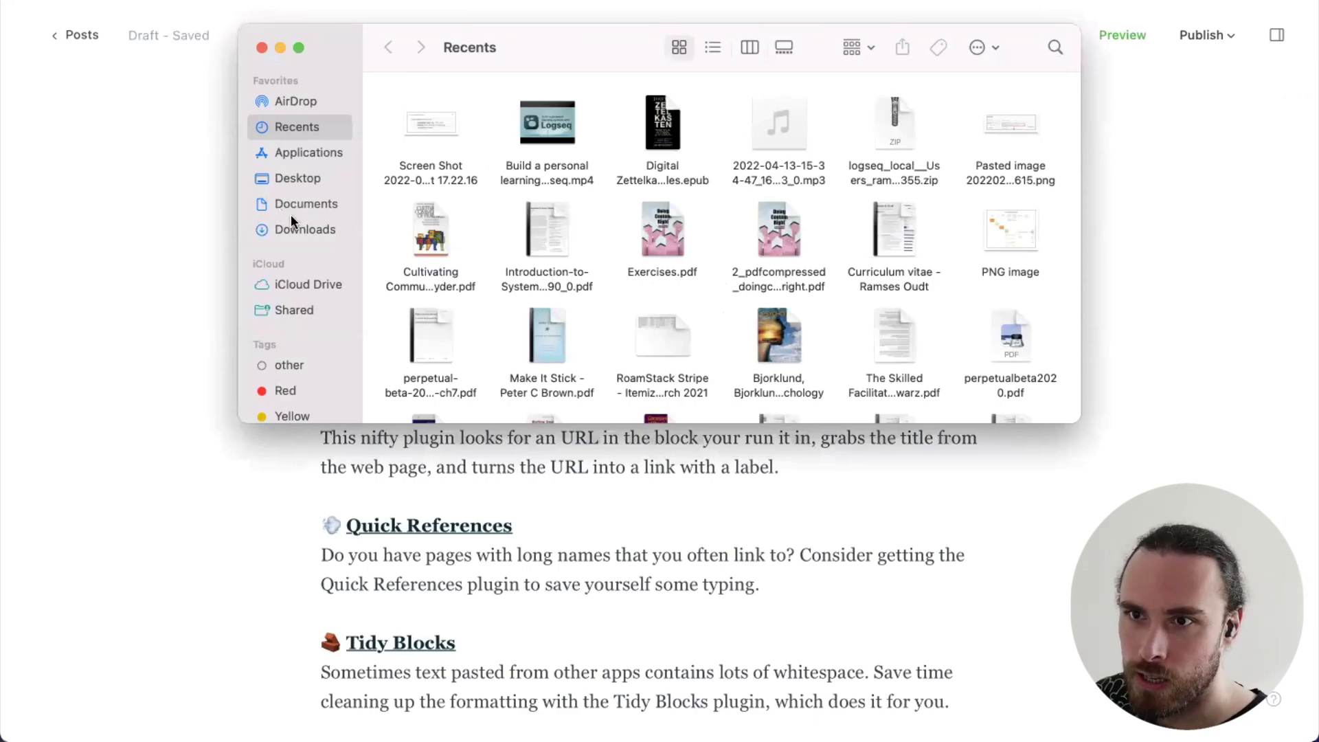
pyautogui.click(295, 280)
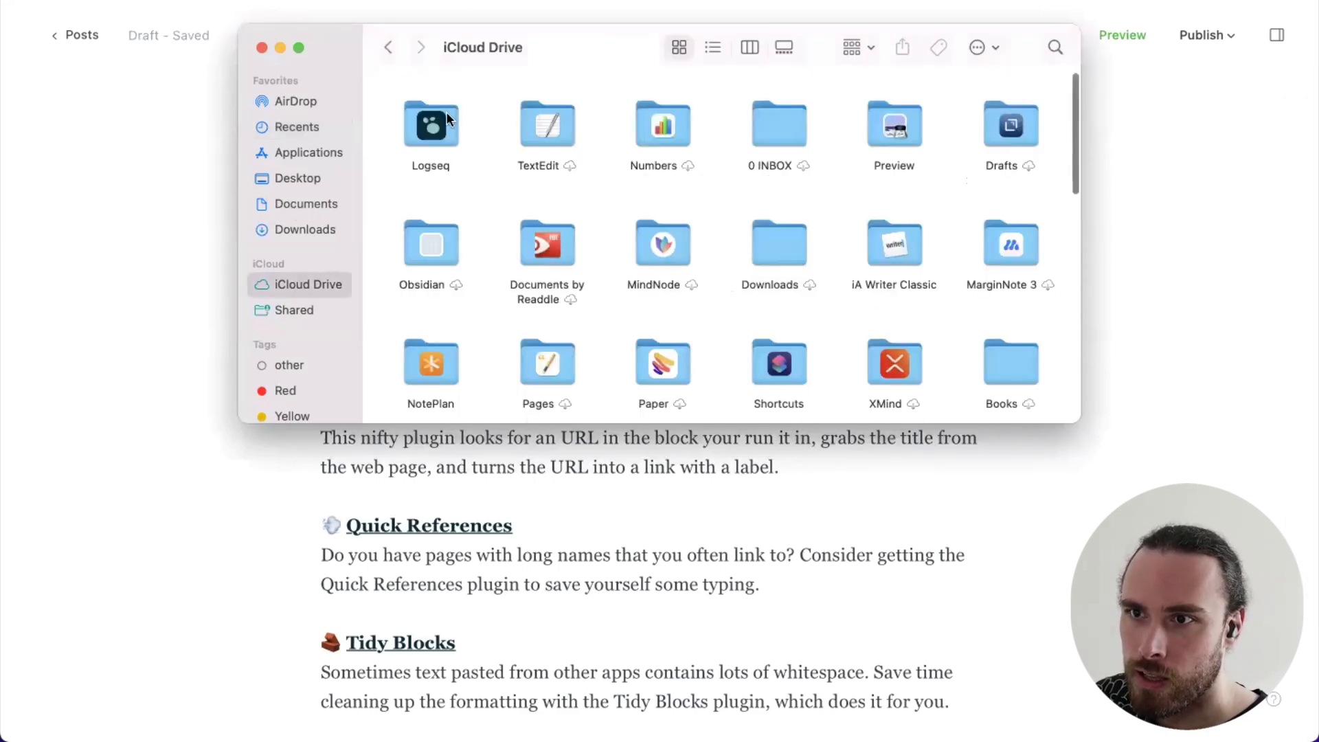
pyautogui.doubleClick(448, 119)
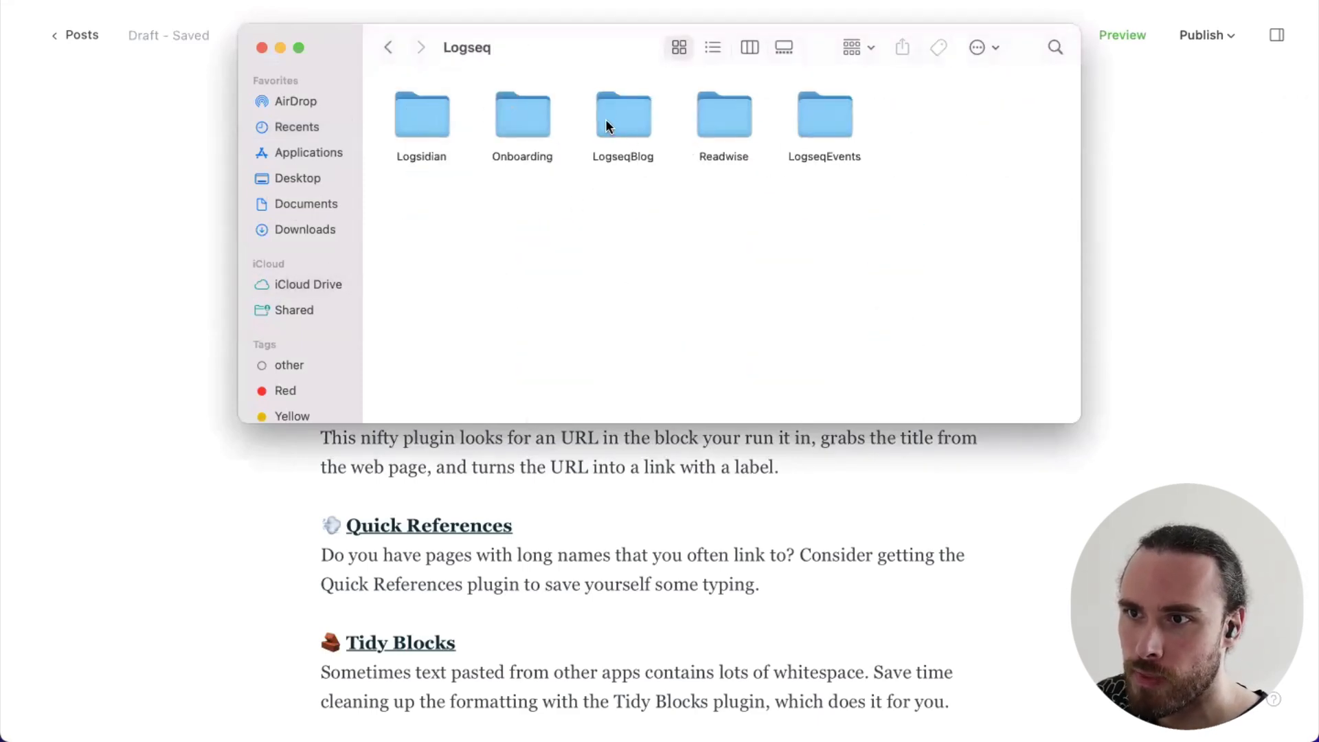
pyautogui.doubleClick(837, 109)
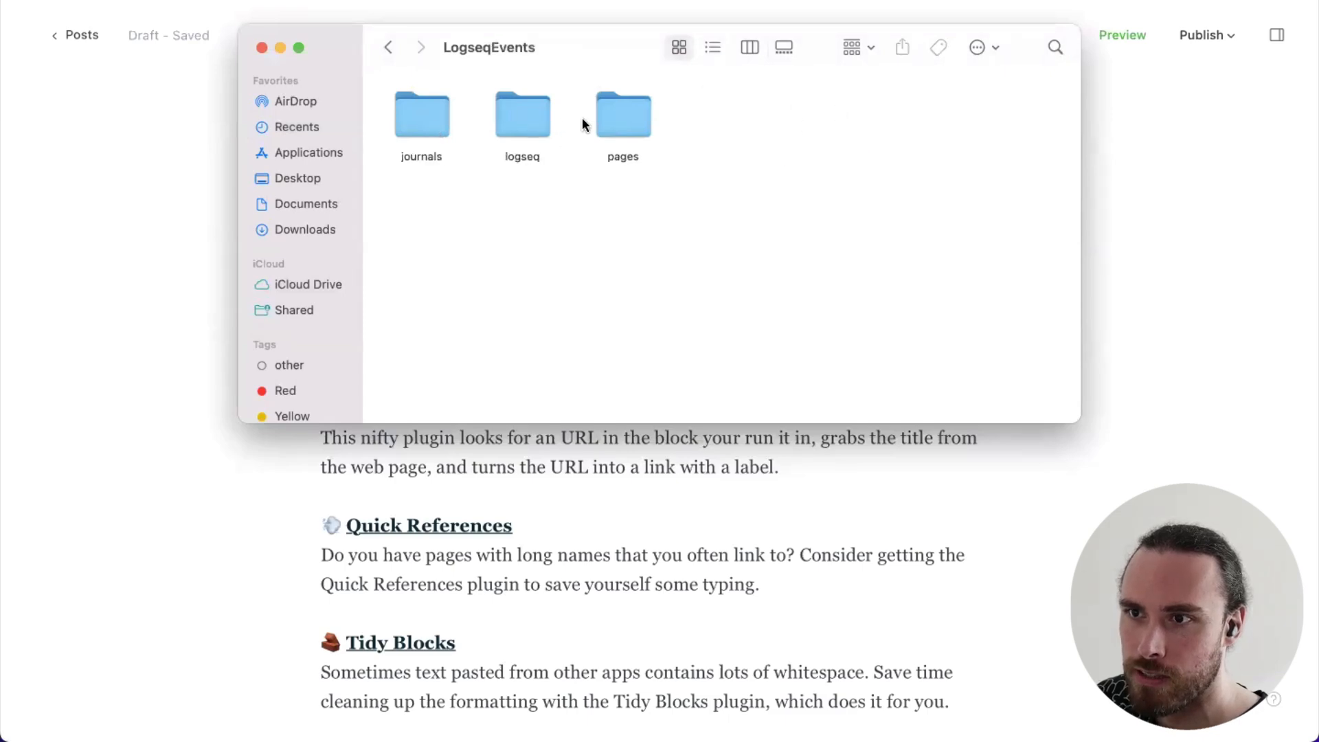
pyautogui.click(622, 130)
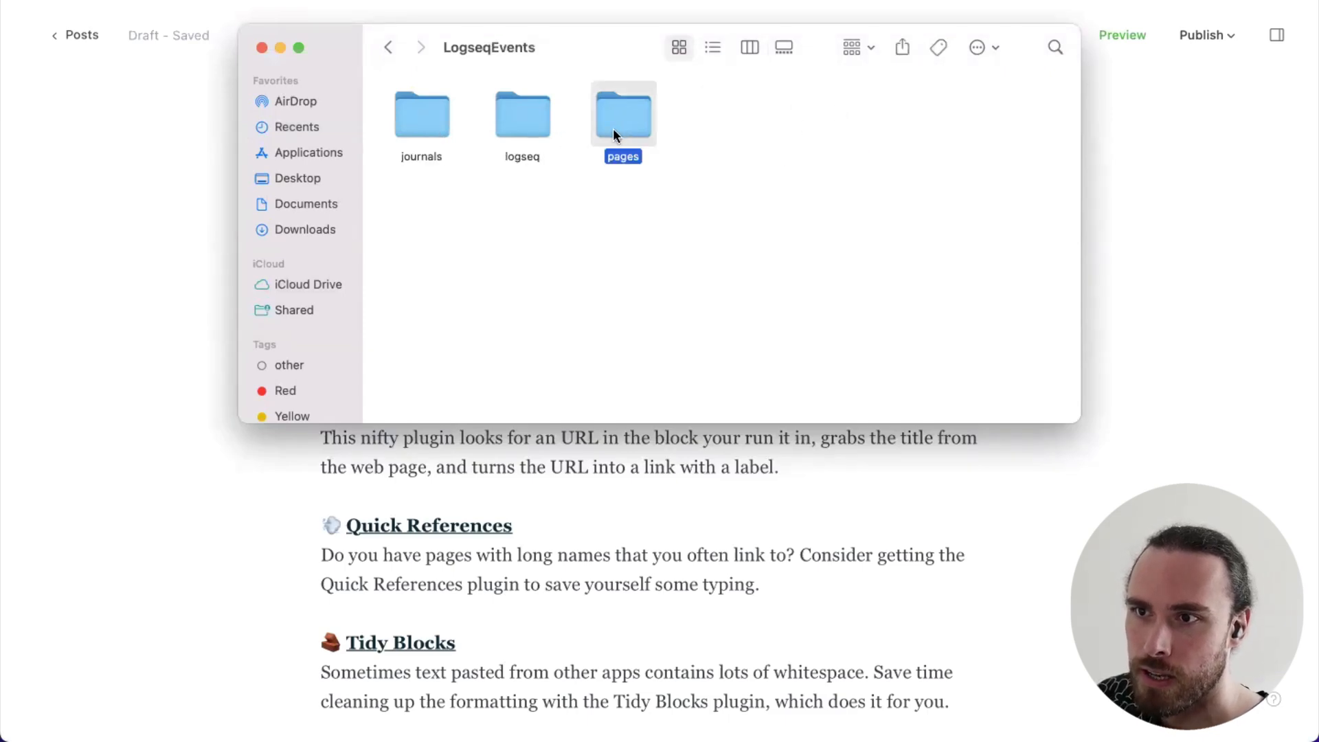
pyautogui.doubleClick(613, 128)
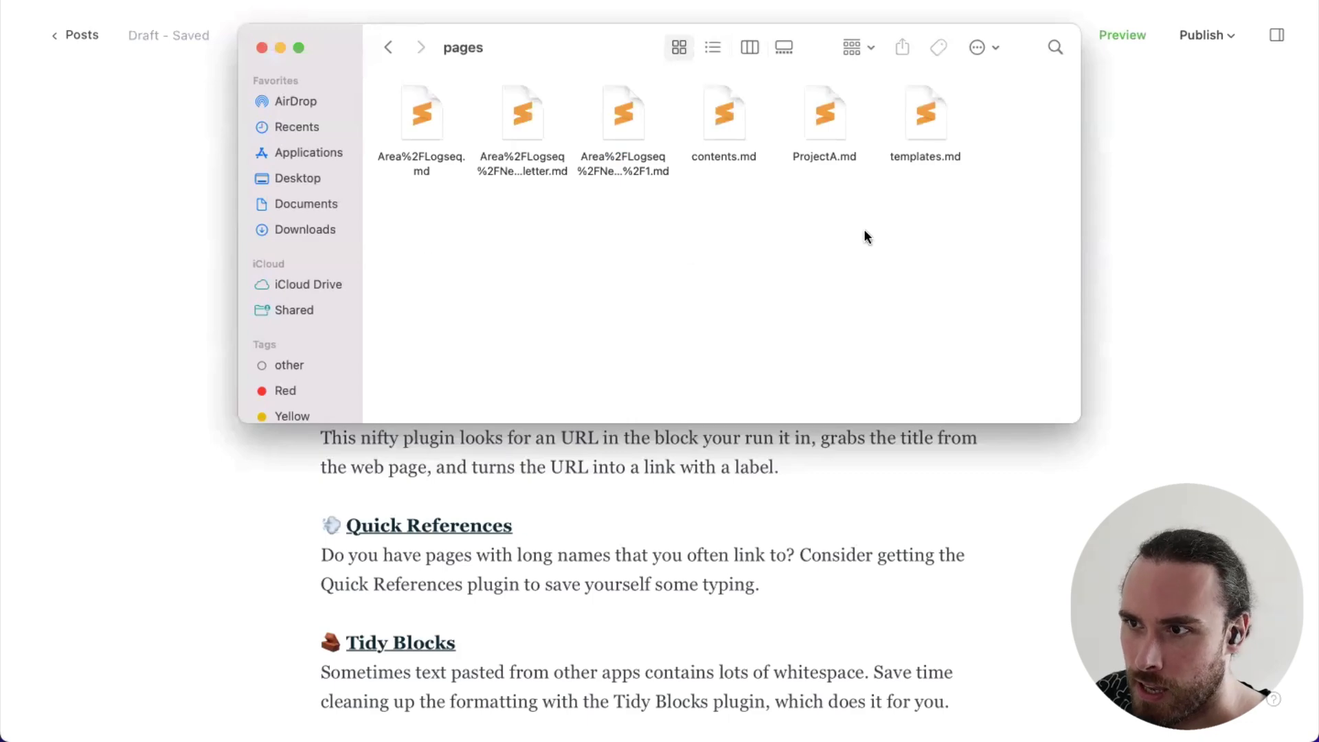
# Open the Area%2FLogseq%2FNewsletter%2F1.md file in Sublime Text and decline the update offer
pyautogui.click(653, 157)
pyautogui.click(526, 162)
pyautogui.click(635, 175)
pyautogui.doubleClick(635, 174)
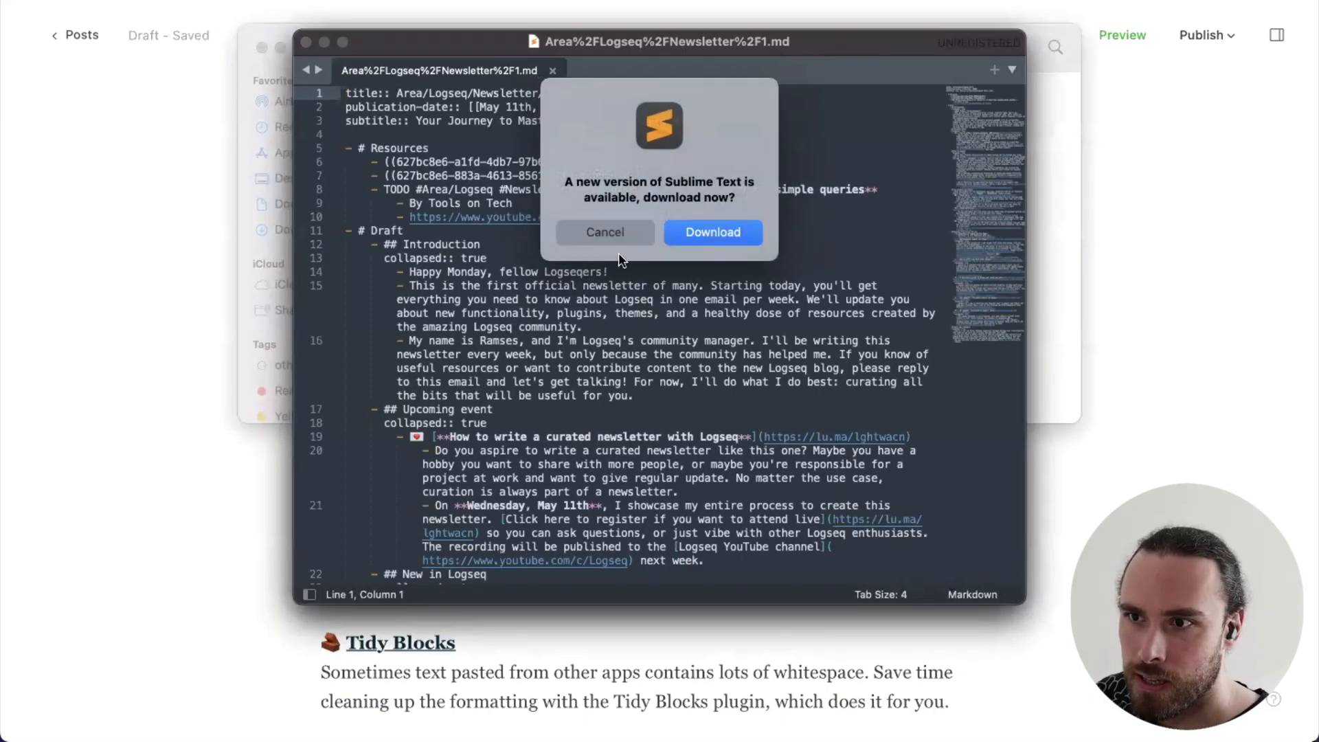
pyautogui.click(605, 234)
# Enlarge the Sublime Text window to fill the screen and increase the font size of the newsletter's Markdown
pyautogui.moveTo(294, 27); pyautogui.dragTo(0, 0)
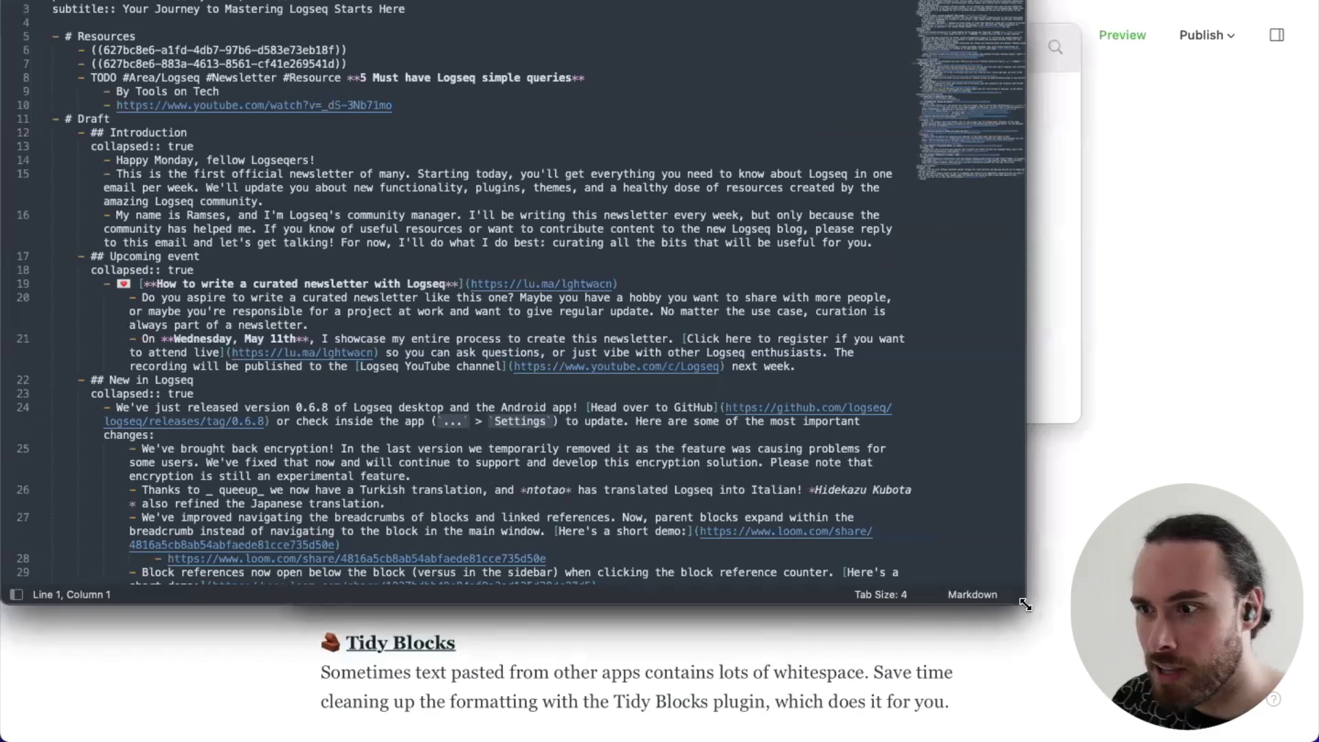
pyautogui.doubleClick(1025, 605)
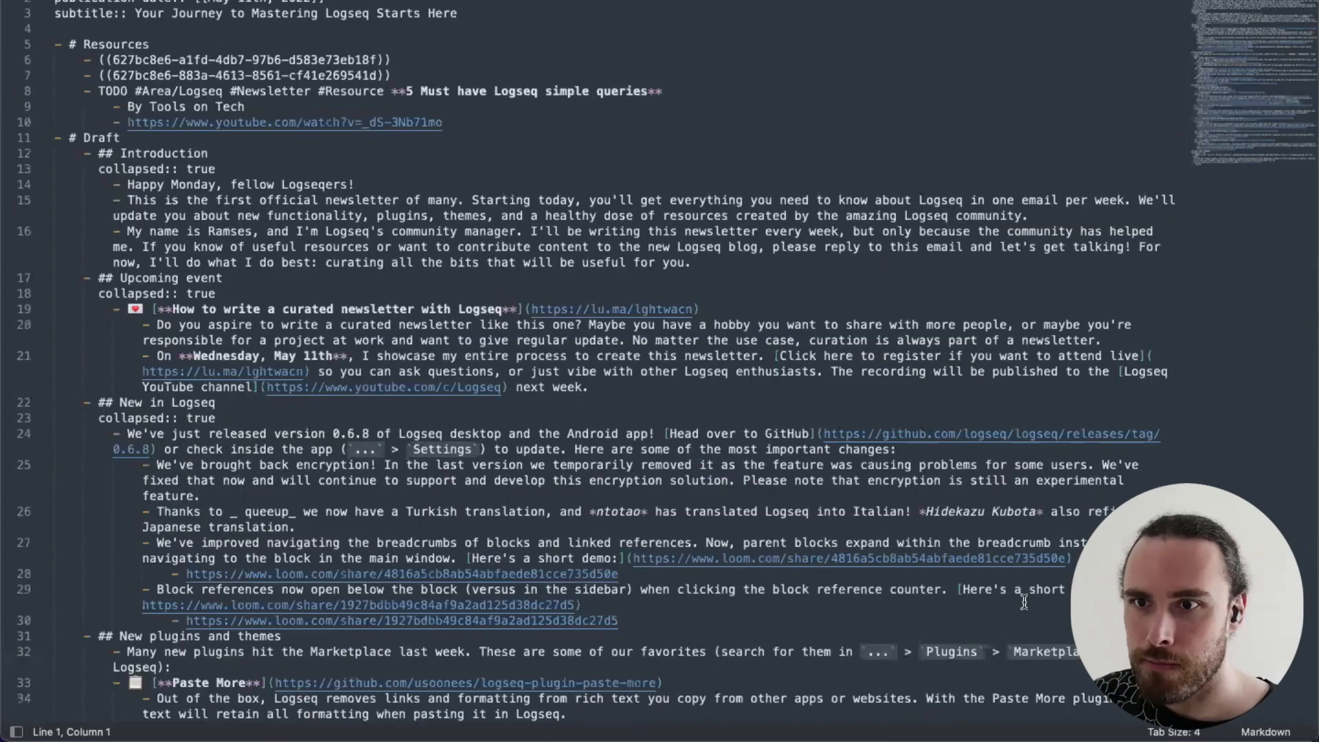
pyautogui.press('super+equal')
pyautogui.press('super+equal')
pyautogui.click(761, 237)
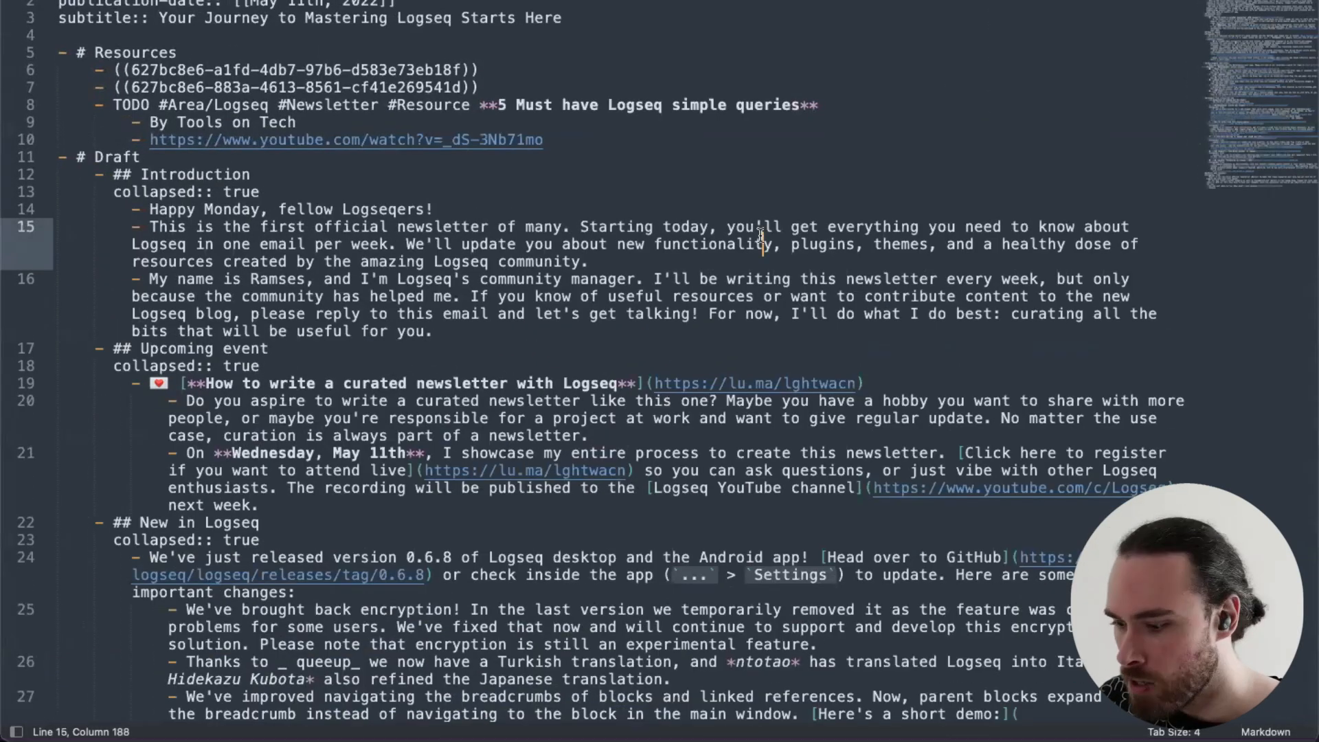
pyautogui.press('super+equal')
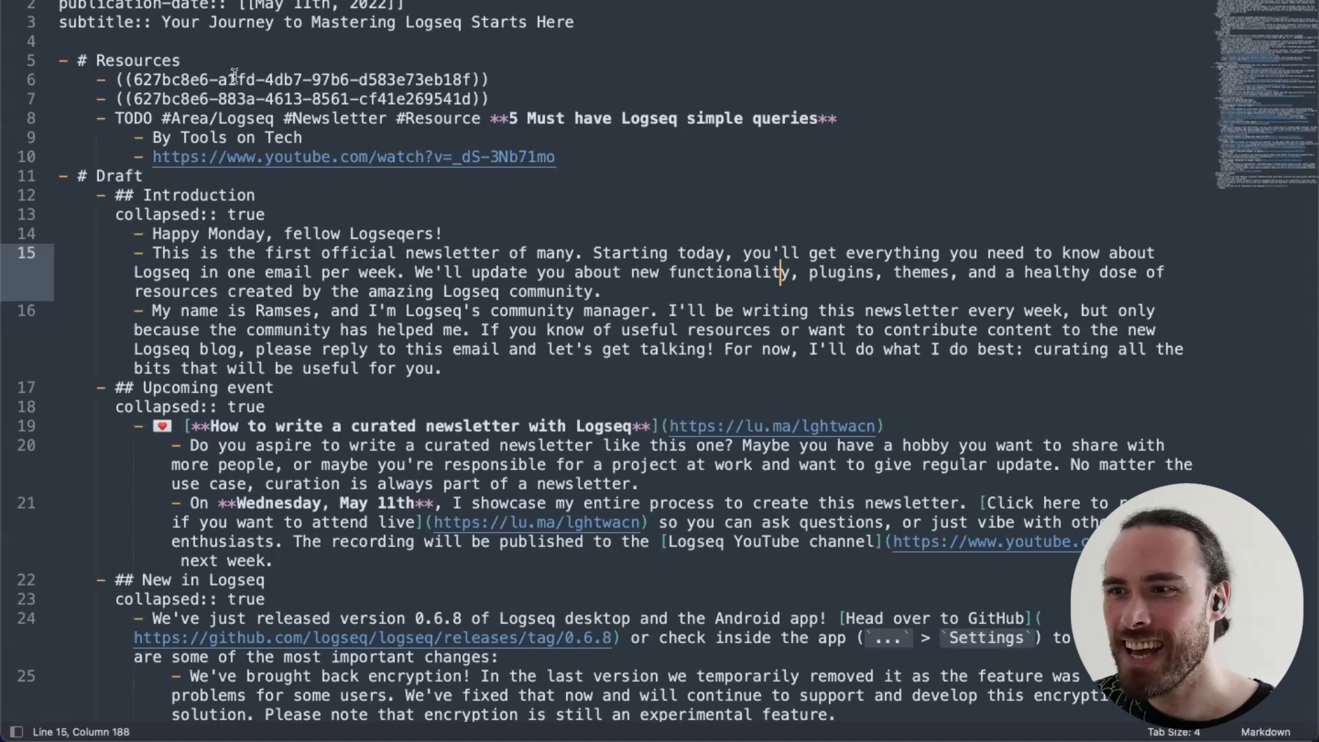
# Highlight the leading dash of the paragraph on line 15 to examine the Markdown bullet, and close the text editor
pyautogui.click(664, 291)
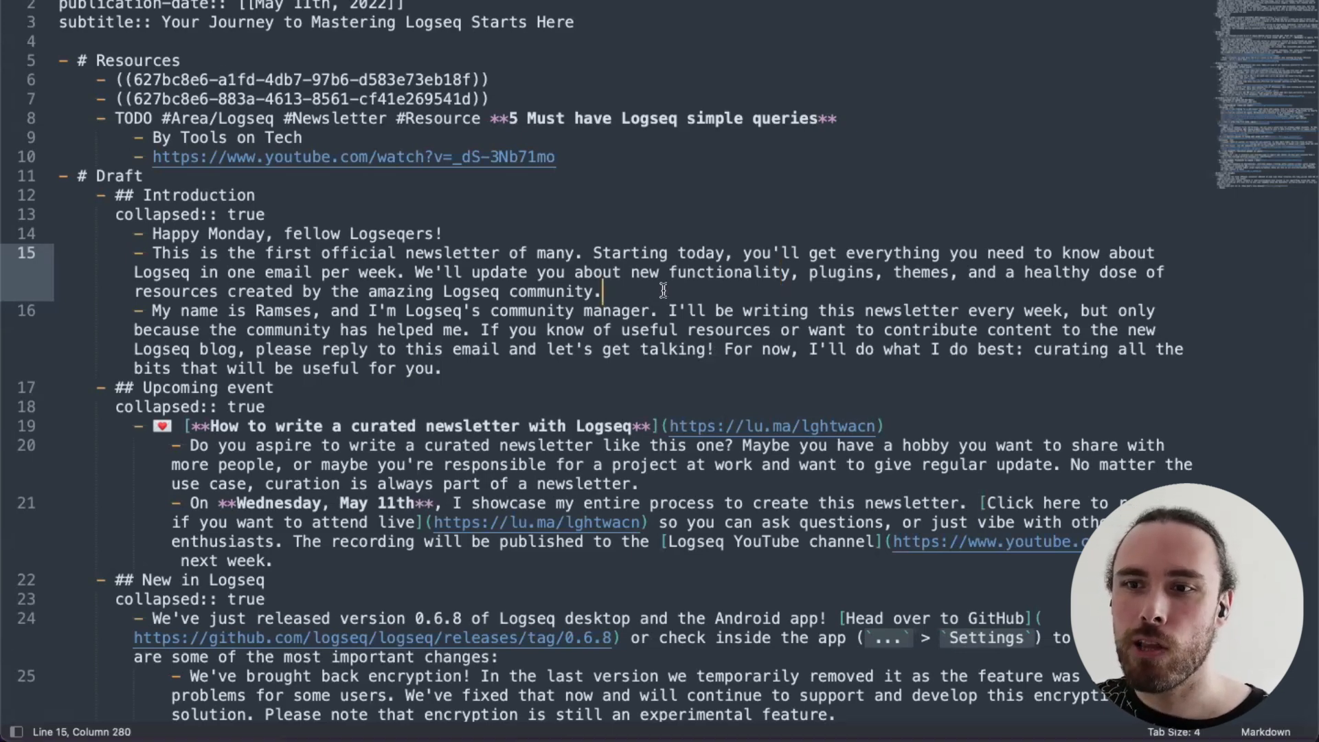
pyautogui.click(154, 257)
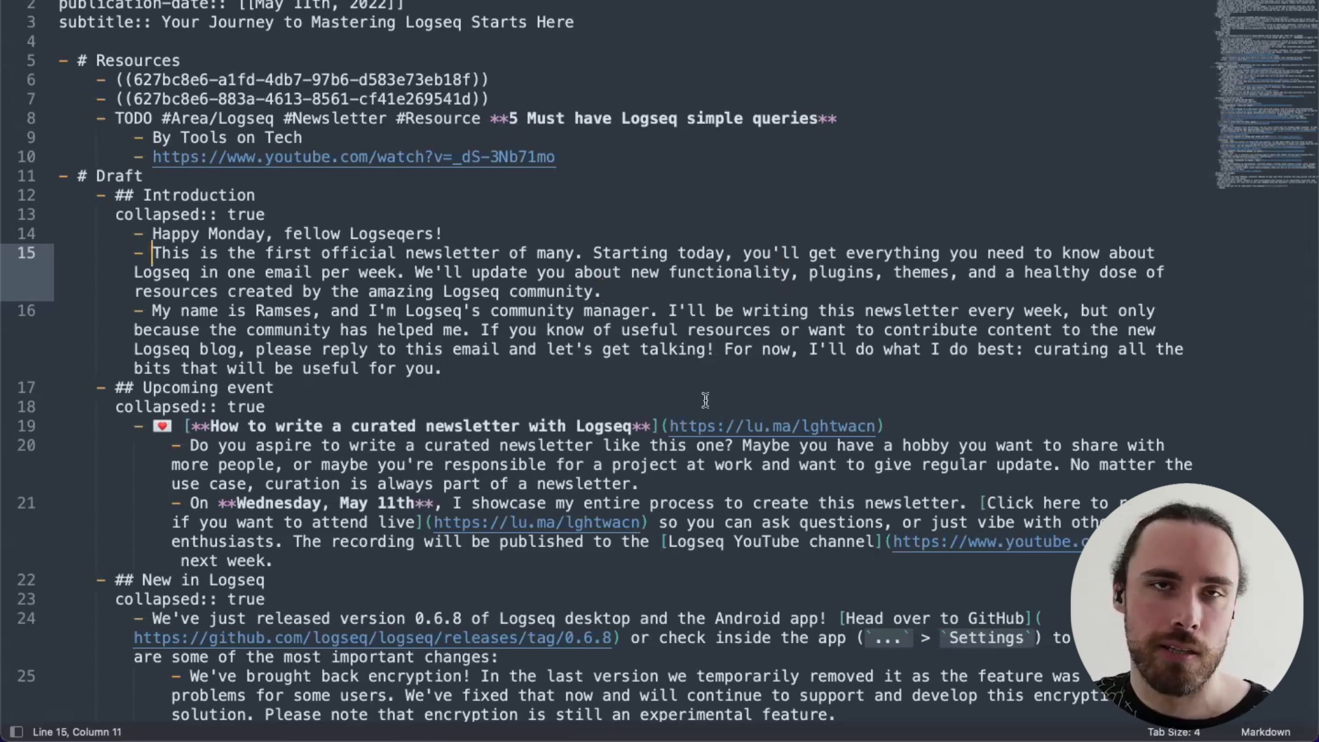
pyautogui.hotkey('shift', 'Left')
pyautogui.hotkey('shift', 'Left')
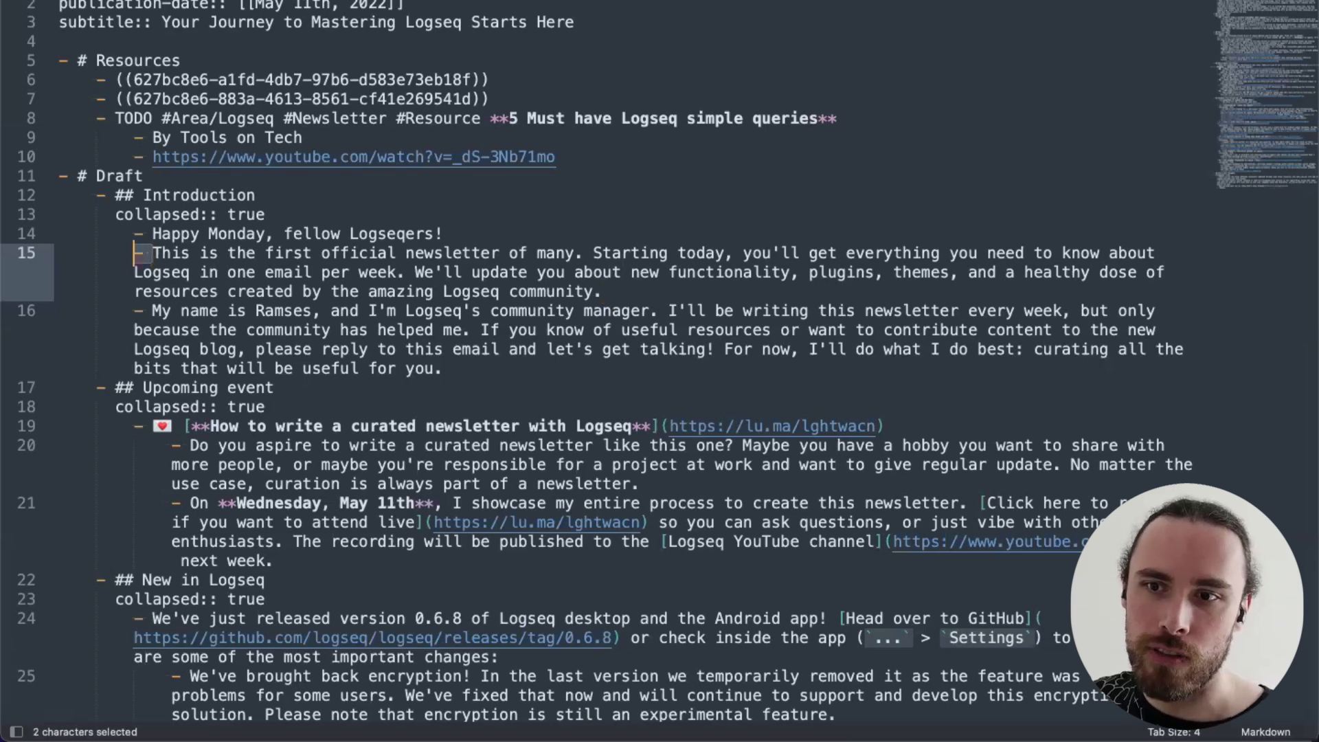
pyautogui.press('Right')
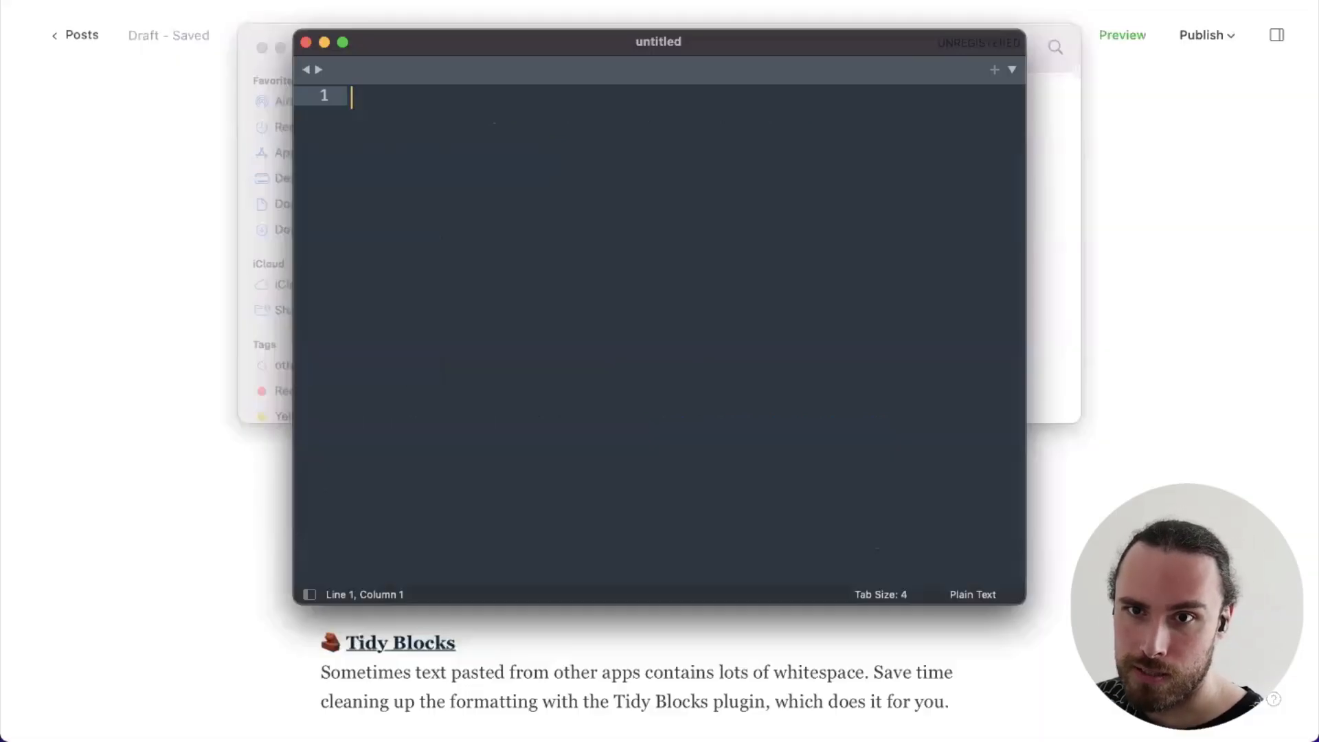
pyautogui.click(307, 40)
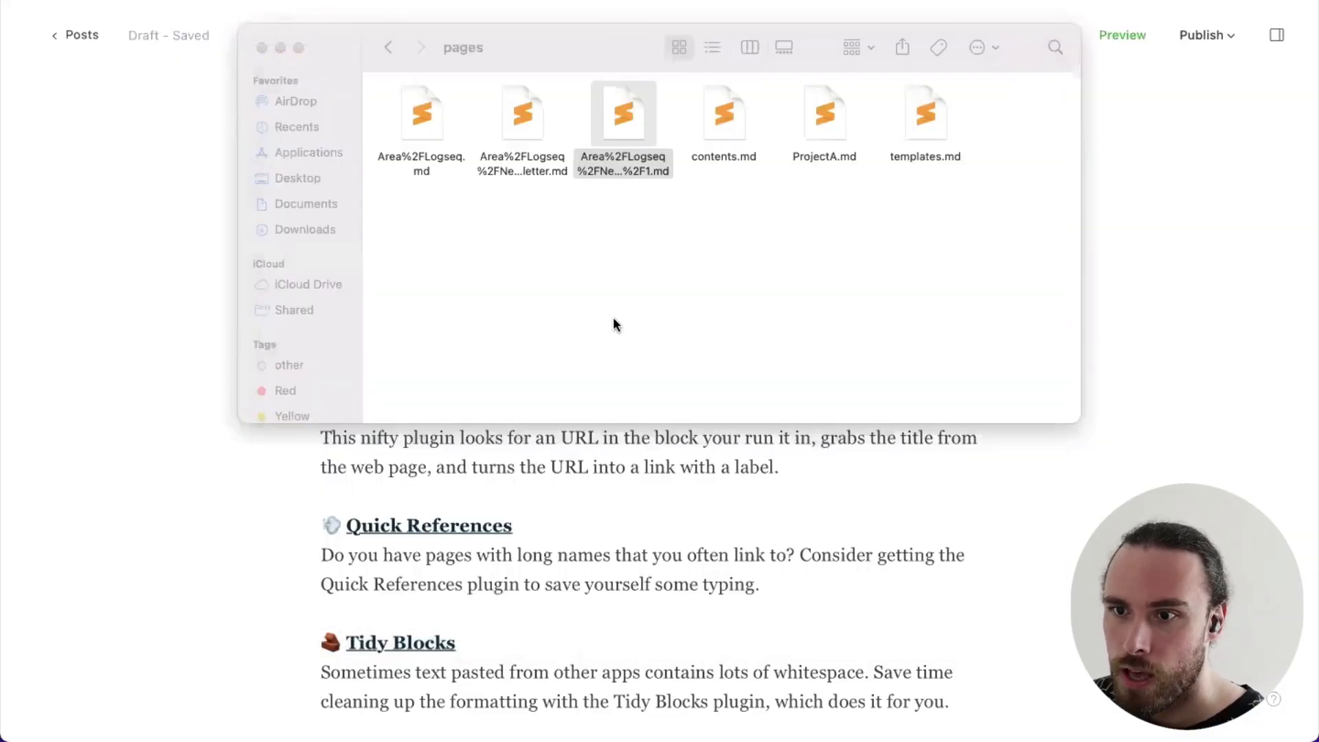
pyautogui.click(185, 243)
# Switch back to Logseq, close the text export and open the Journals page
pyautogui.moveTo(1302, 371)
pyautogui.click(1275, 219)
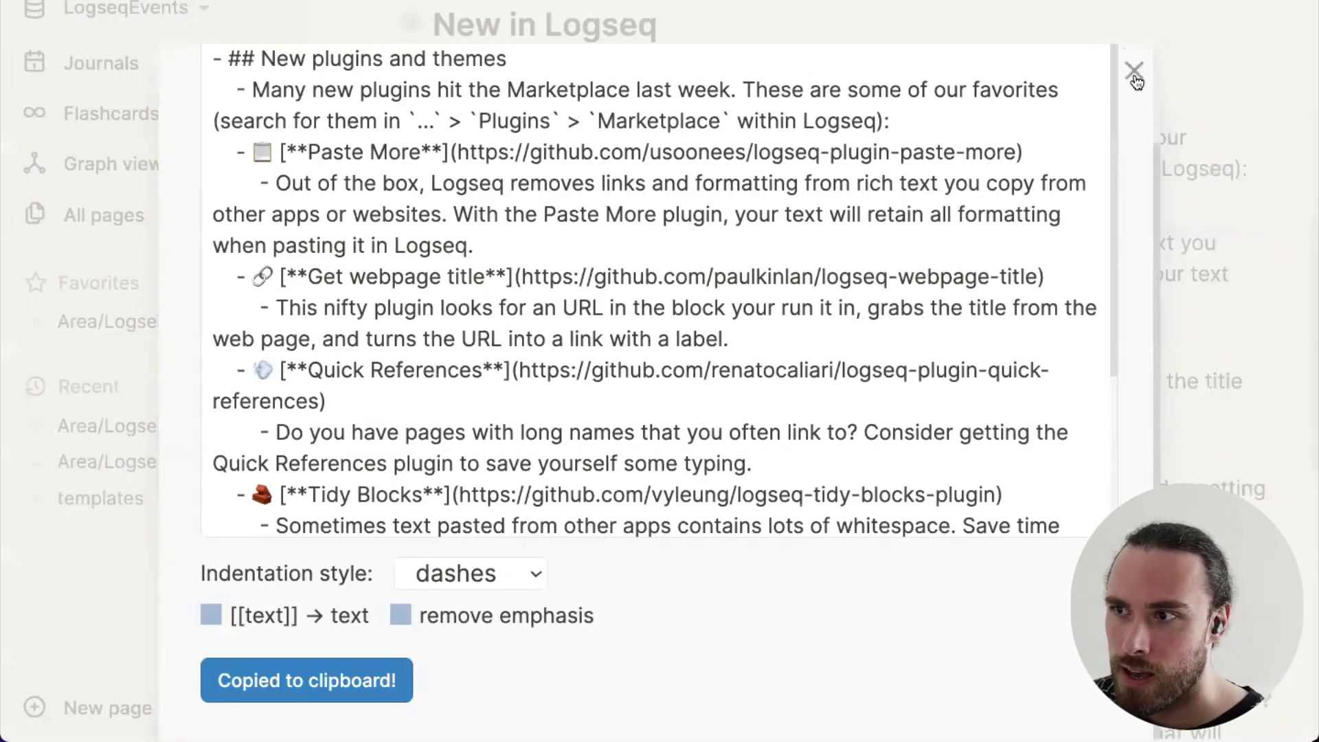
pyautogui.click(1134, 71)
pyautogui.click(130, 59)
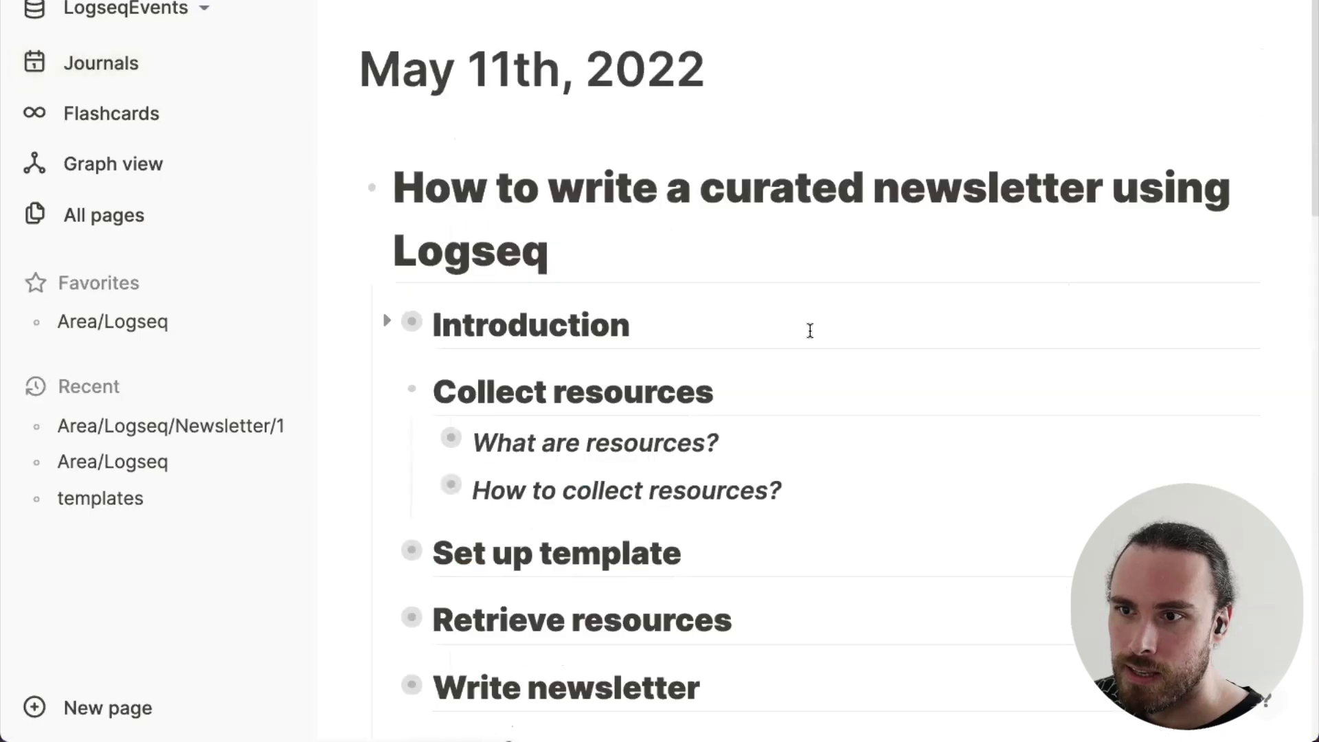
# Review the notes on exporting from Logseq and cleaning up the export in the Publish section of the May 11th journal
pyautogui.scroll(-5, 810, 330)
pyautogui.scroll(-5, 847, 508)
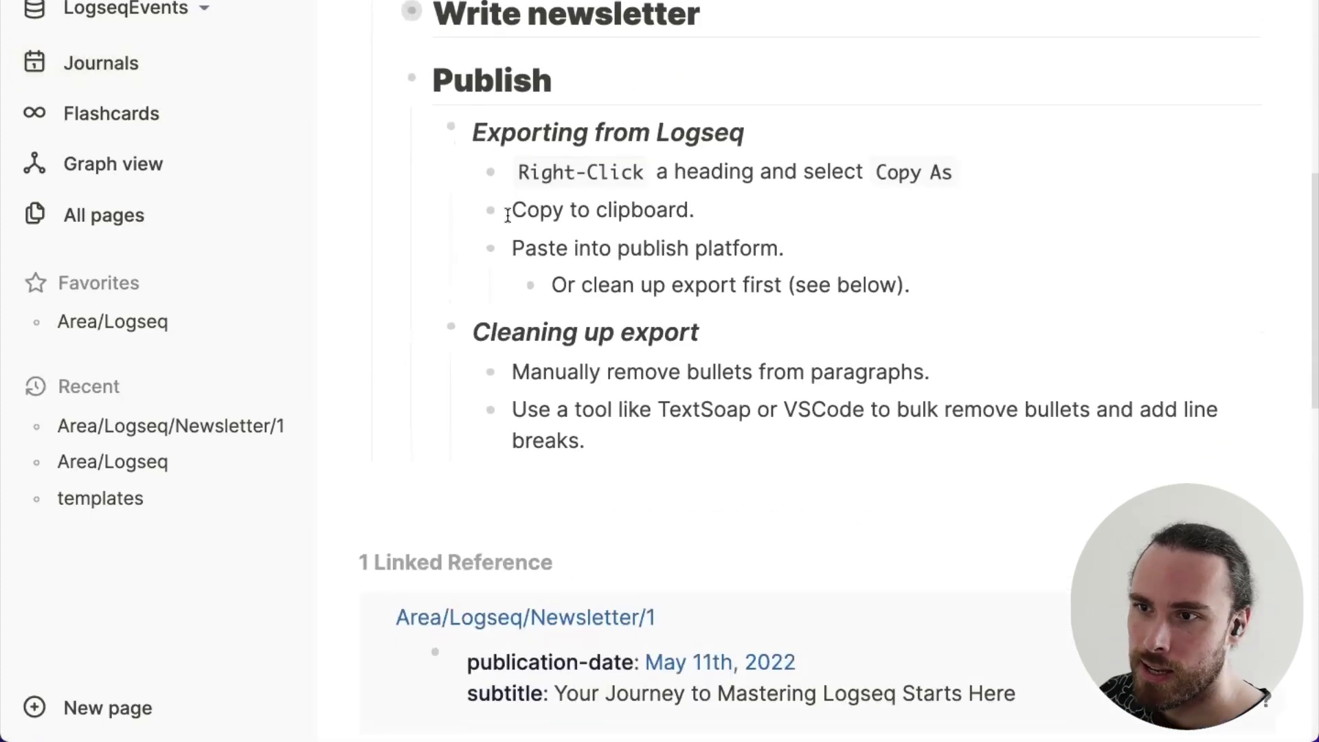
pyautogui.scroll(3, 922, 177)
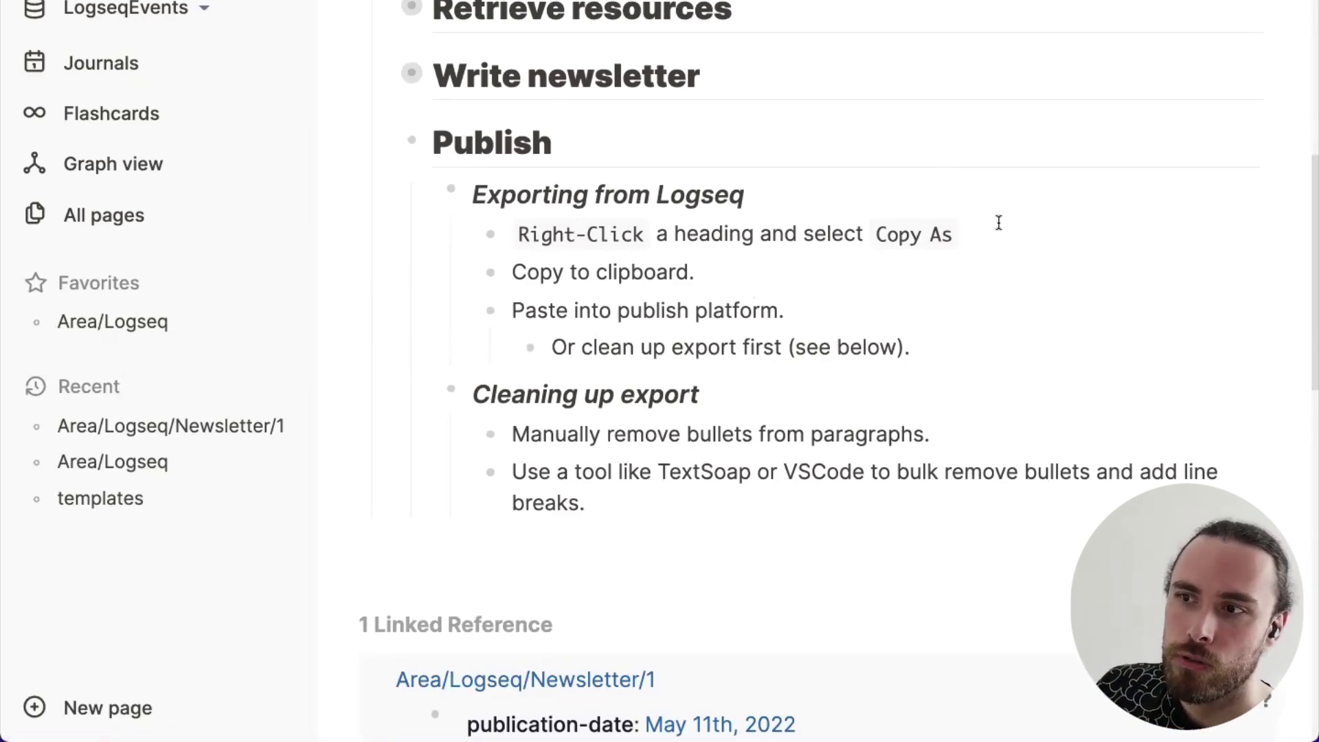
pyautogui.rightClick(411, 142)
pyautogui.click(323, 278)
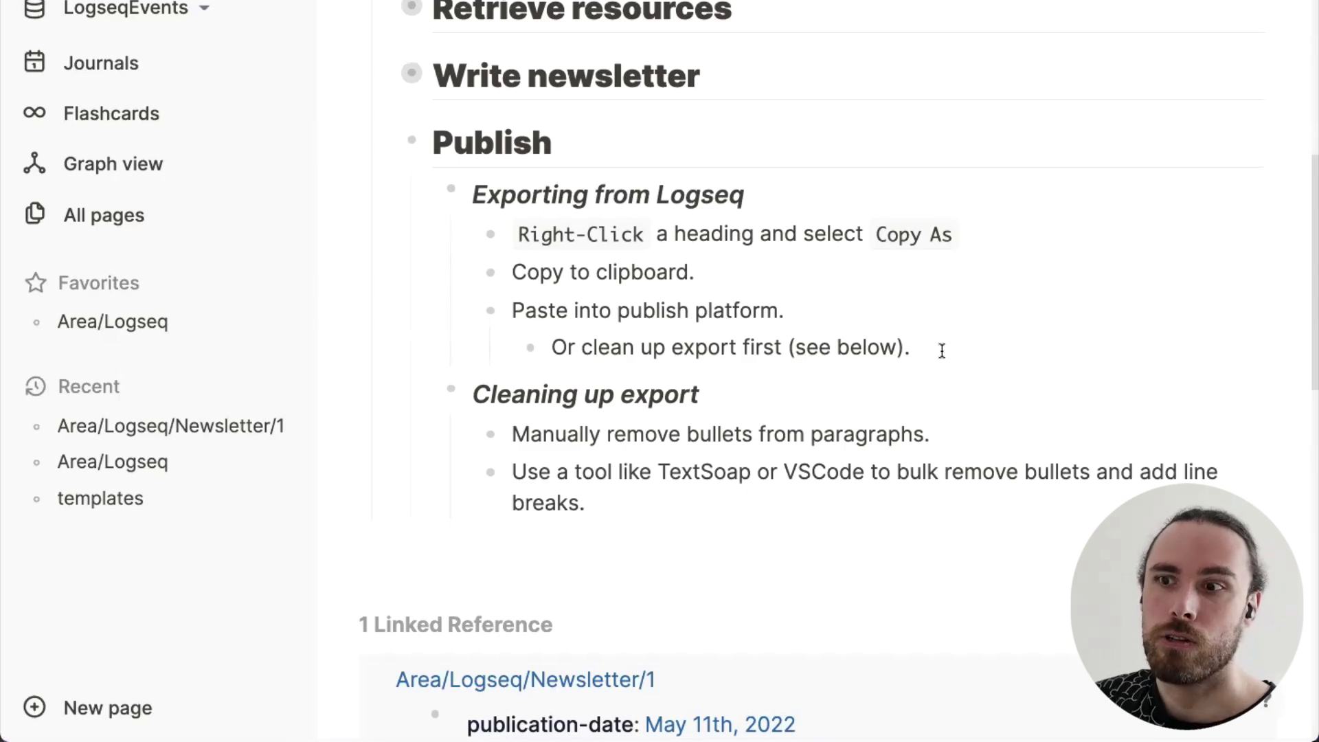
# Switch to the Newsletter #2 draft in Safari and add the bold line "This is bolded" in Markdown below the Twitter link
pyautogui.press('super+Tab')
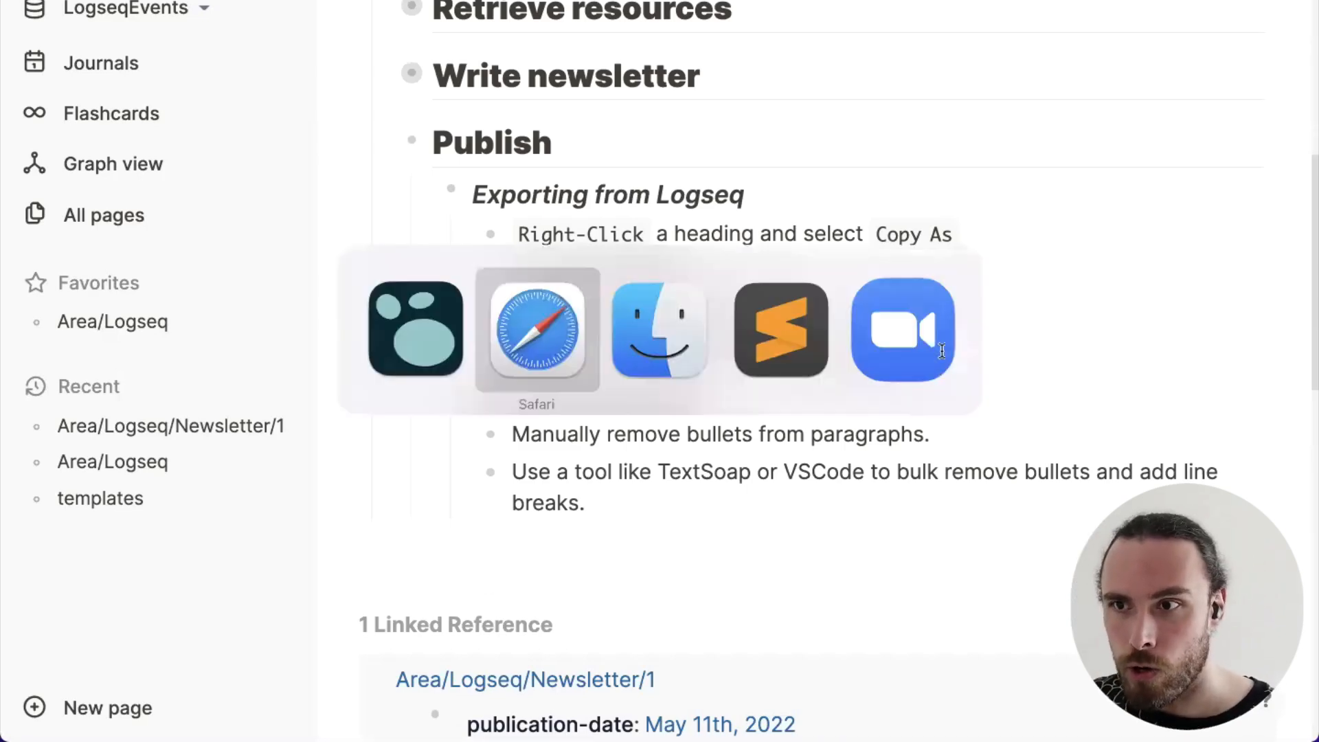
pyautogui.scroll(-5, 734, 361)
pyautogui.scroll(-2, 675, 610)
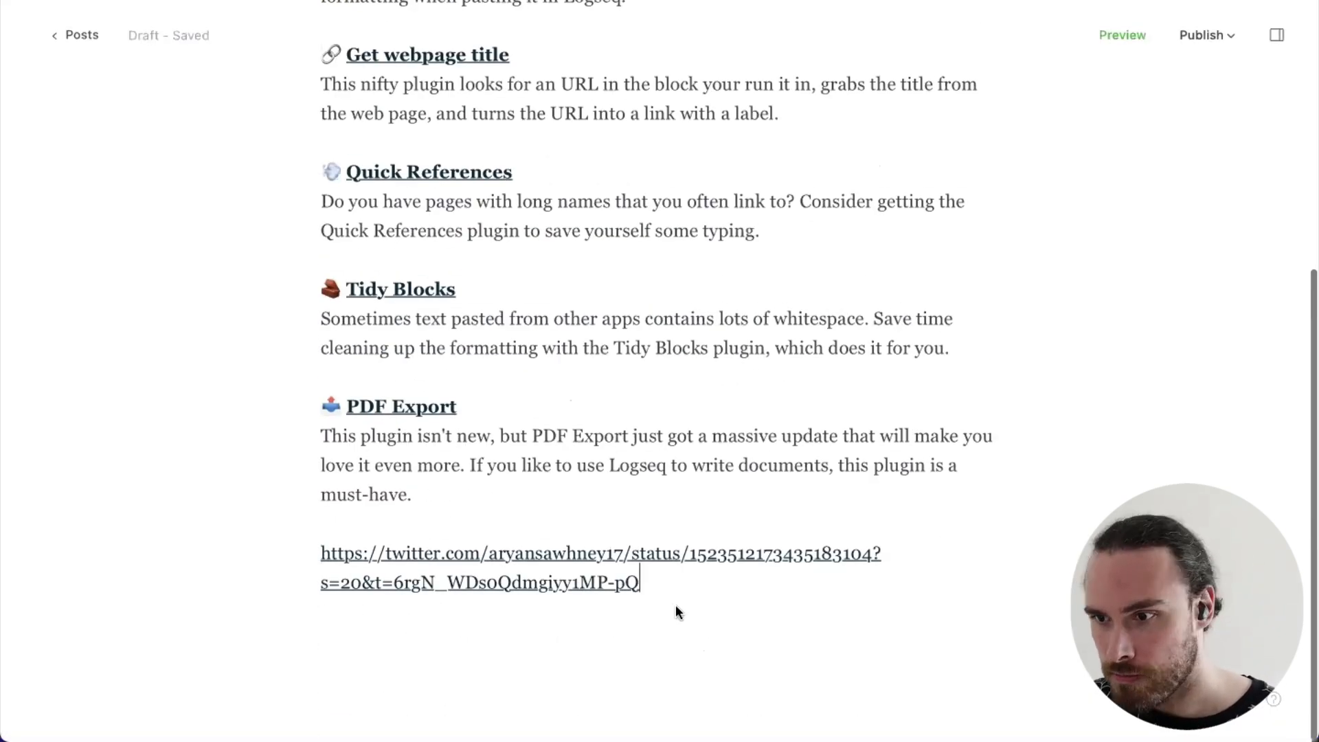
pyautogui.press('Return')
pyautogui.press('Return')
pyautogui.write('**')
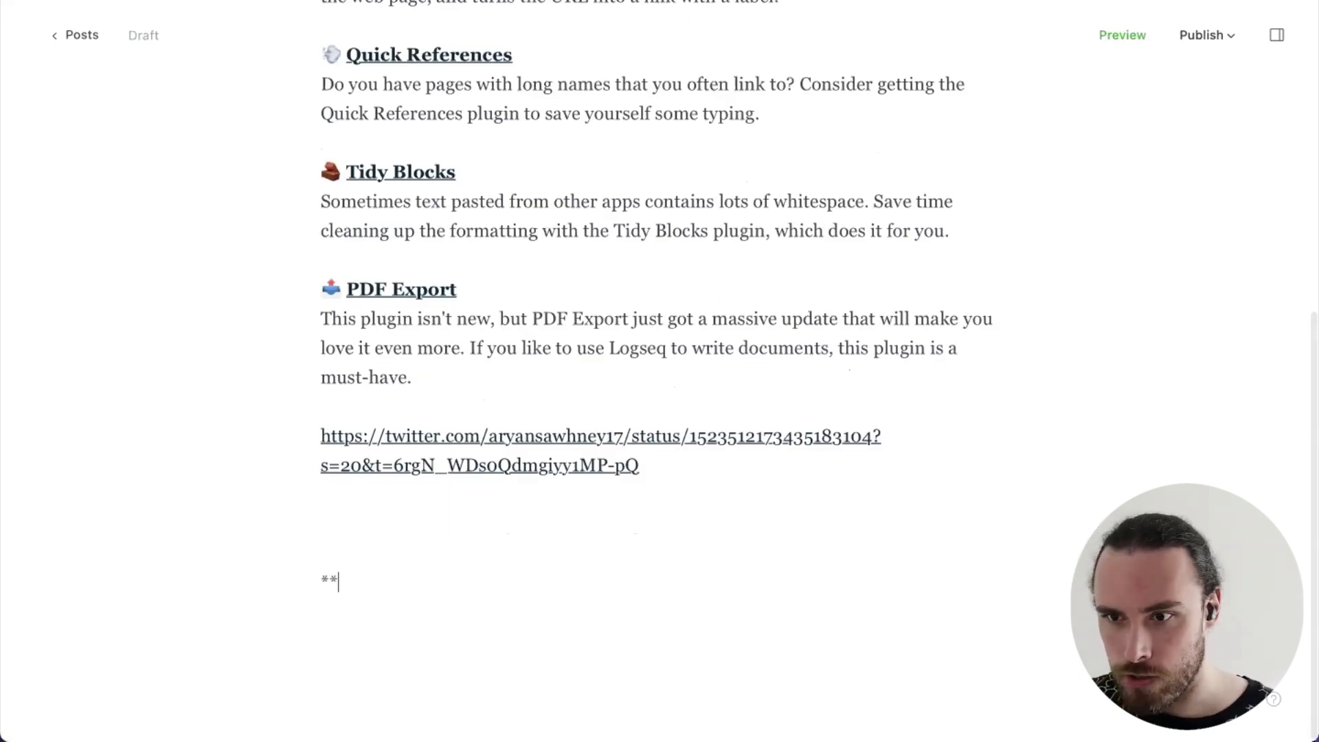
pyautogui.write('This is bolded**')
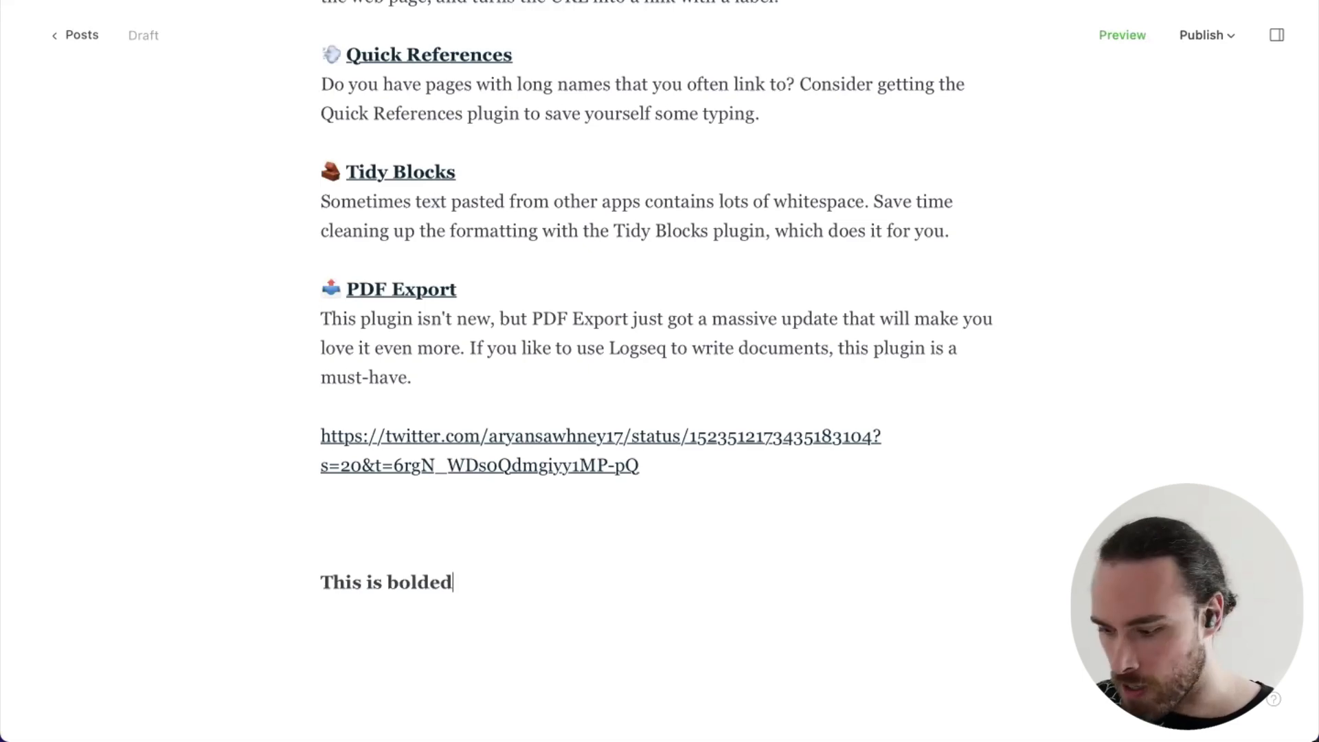
# Add the Markdown level-two heading "This is a second level heading" below the bold line
pyautogui.press('Return')
pyautogui.write('##')
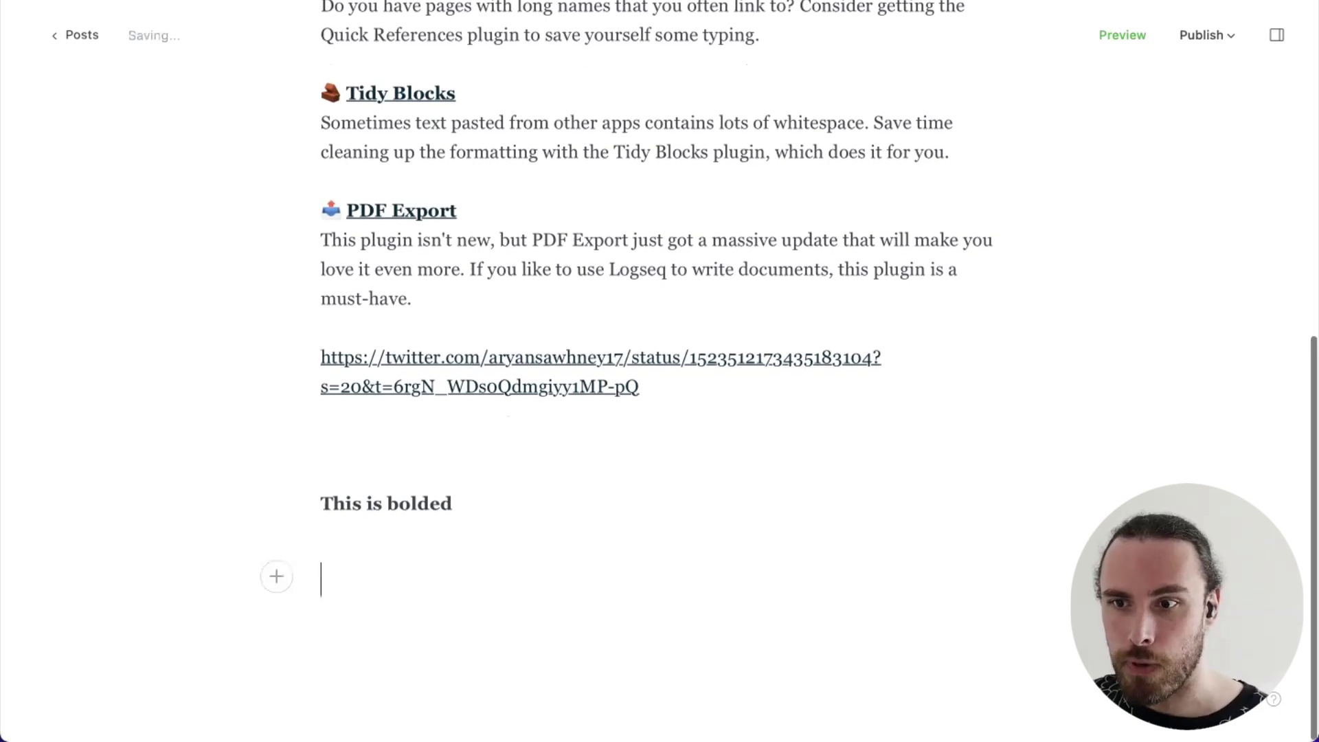
pyautogui.write(' This is a s')
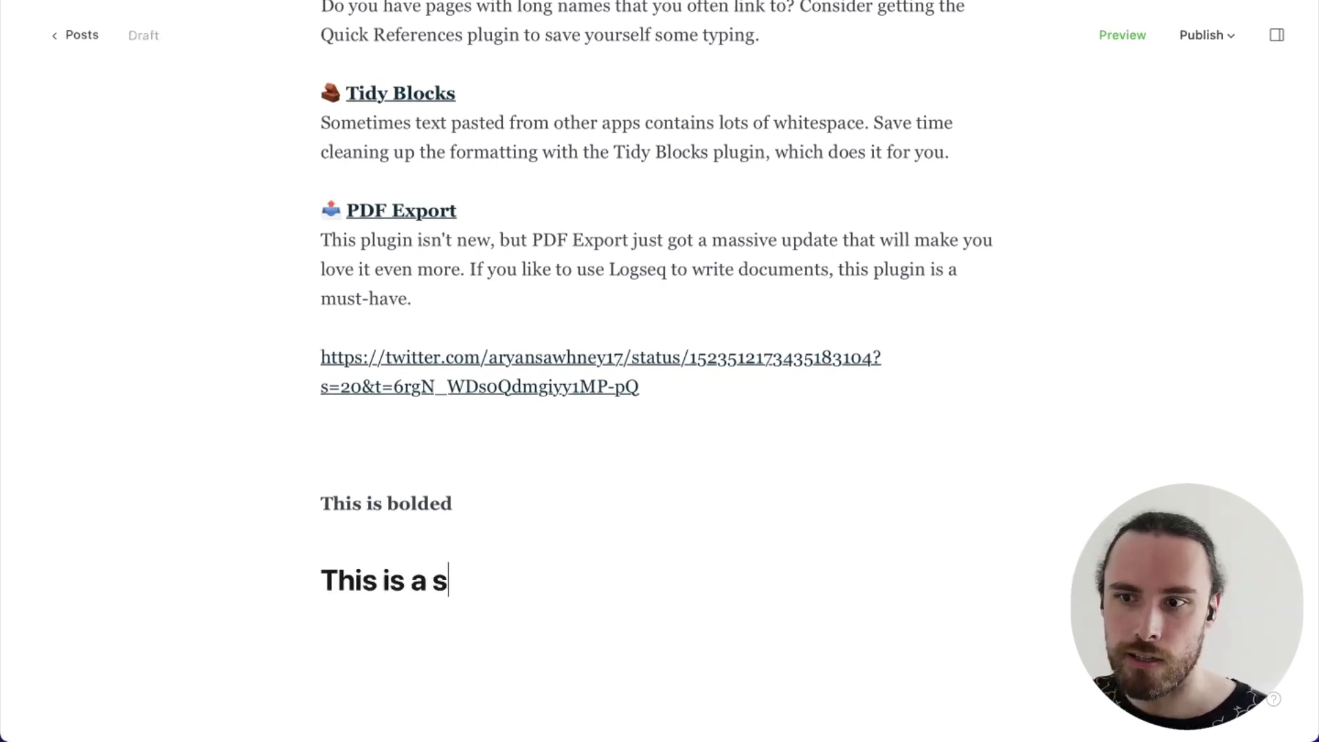
pyautogui.write('econd level heading')
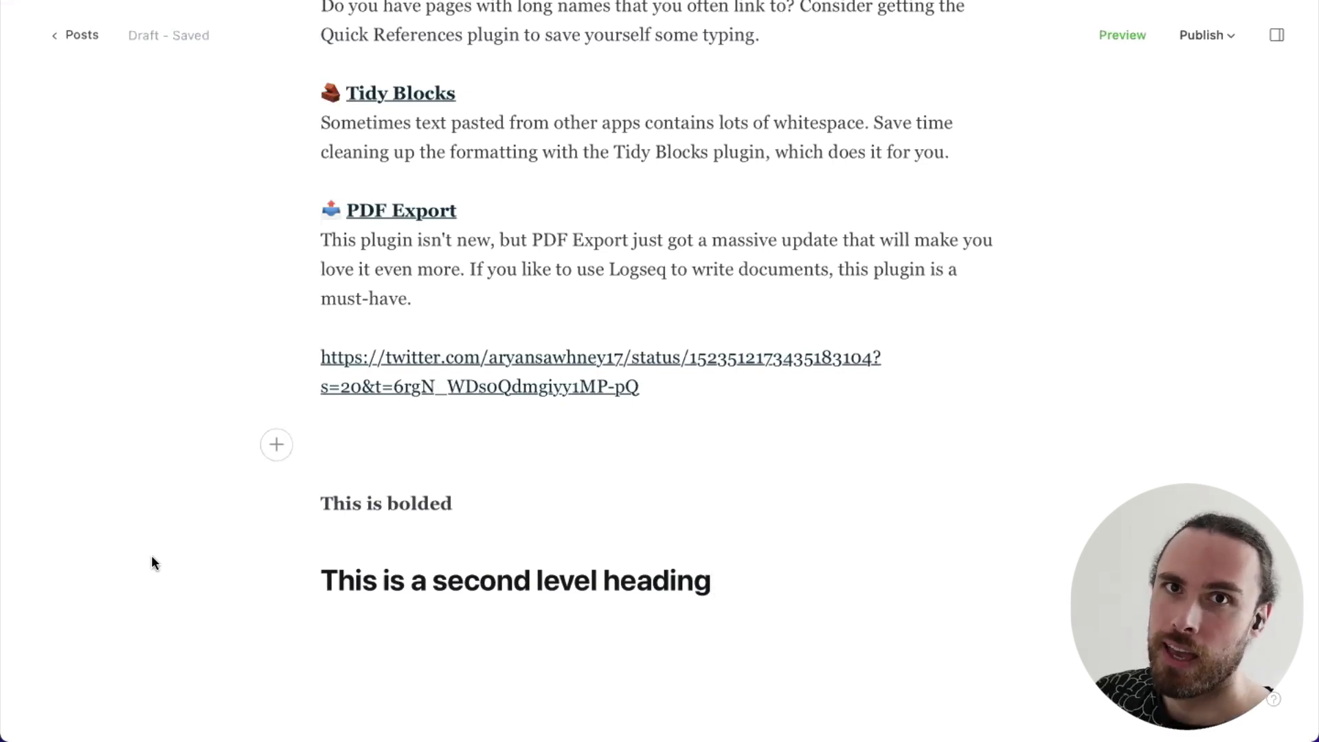
# Switch back to Logseq and open the Copy as export of the Publish block in HTML format
pyautogui.press('super+Tab')
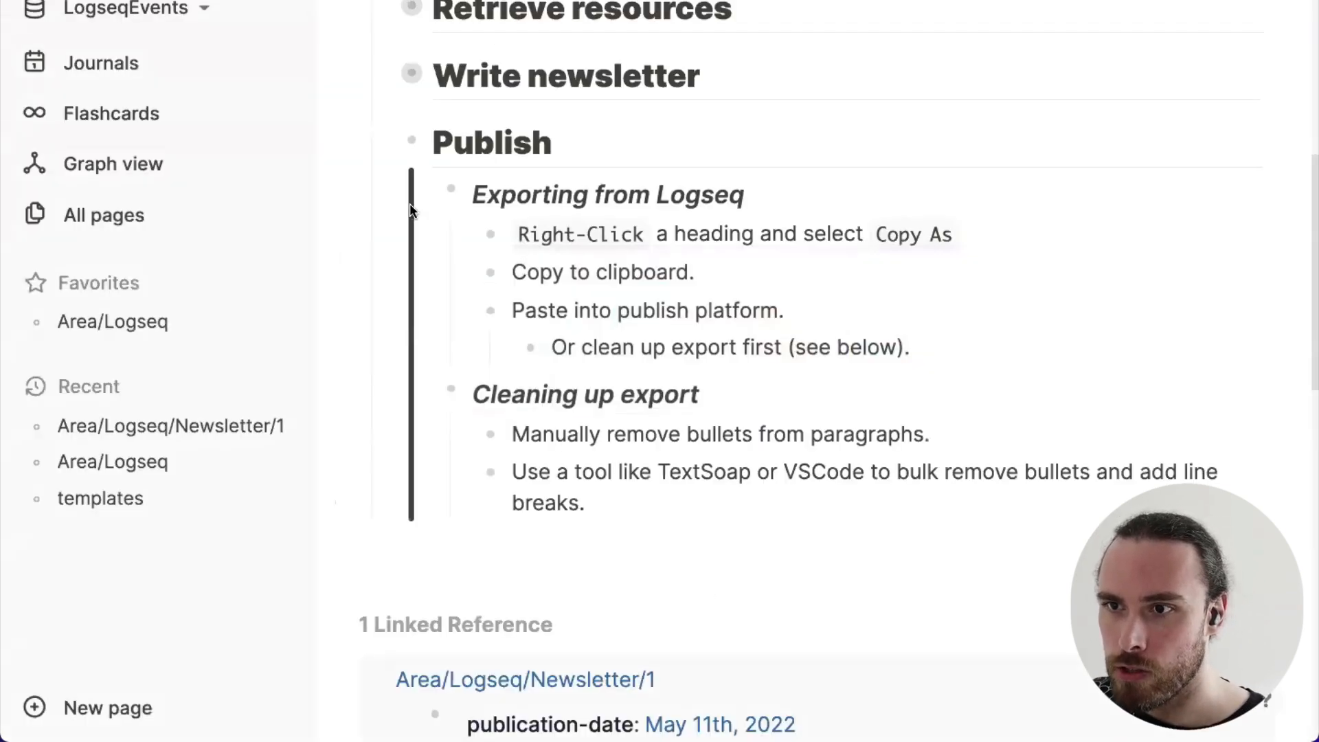
pyautogui.rightClick(412, 148)
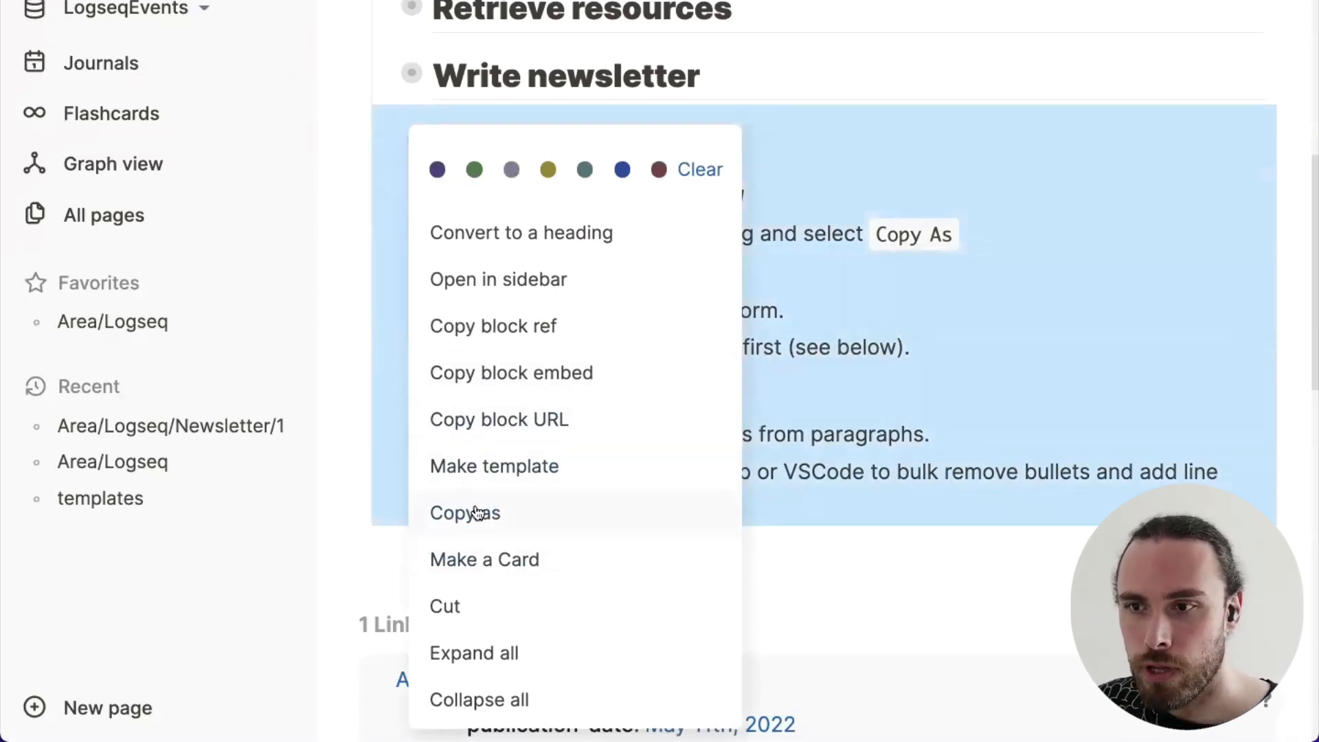
pyautogui.click(541, 512)
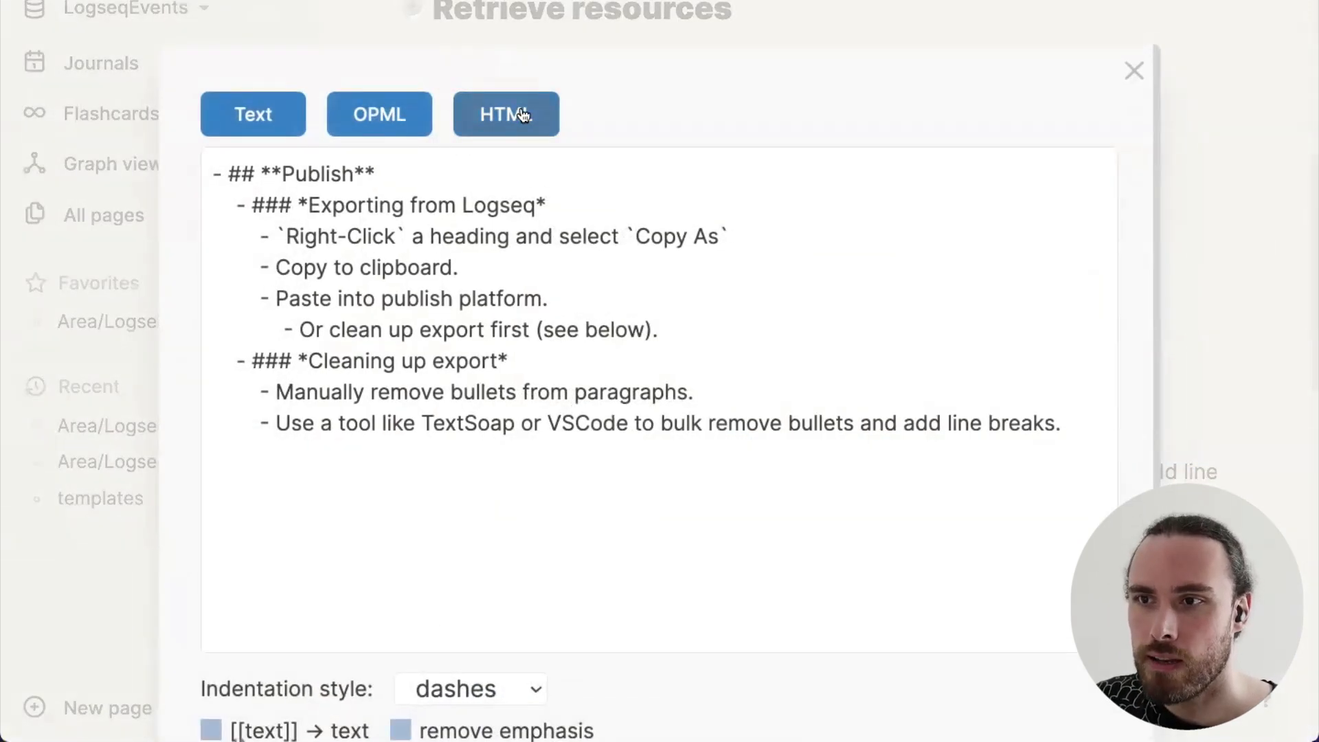
pyautogui.click(546, 120)
pyautogui.click(744, 297)
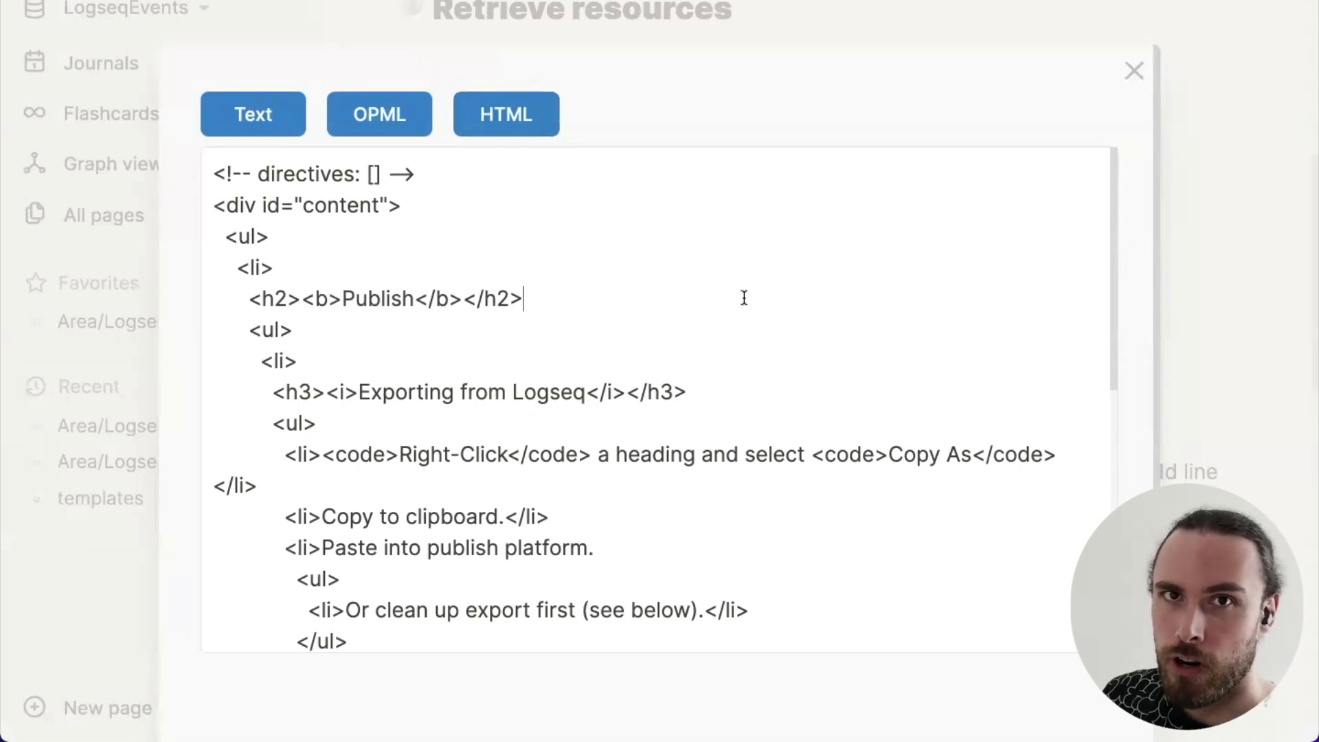
# Look through the HTML code of the Publish export and copy it to the clipboard
pyautogui.scroll(-2, 744, 297)
pyautogui.scroll(-2, 744, 297)
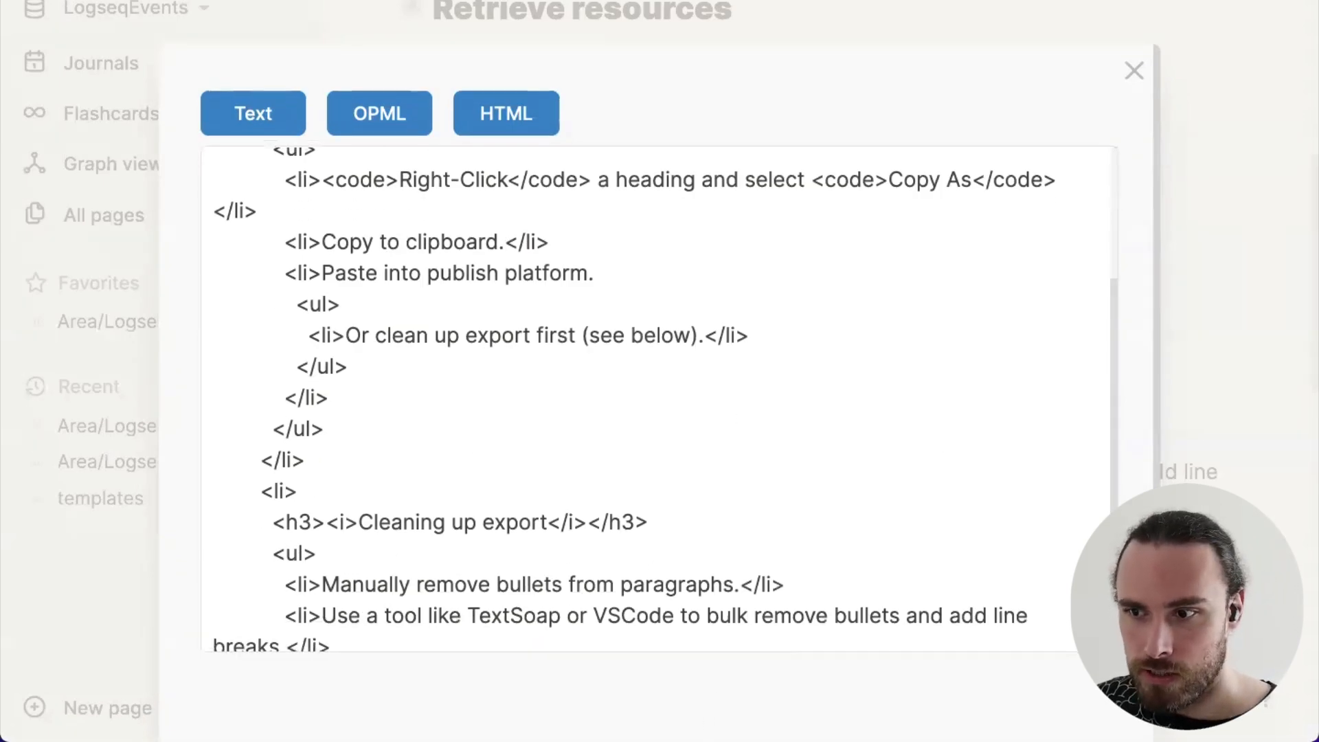
pyautogui.scroll(-2, 708, 690)
pyautogui.click(317, 698)
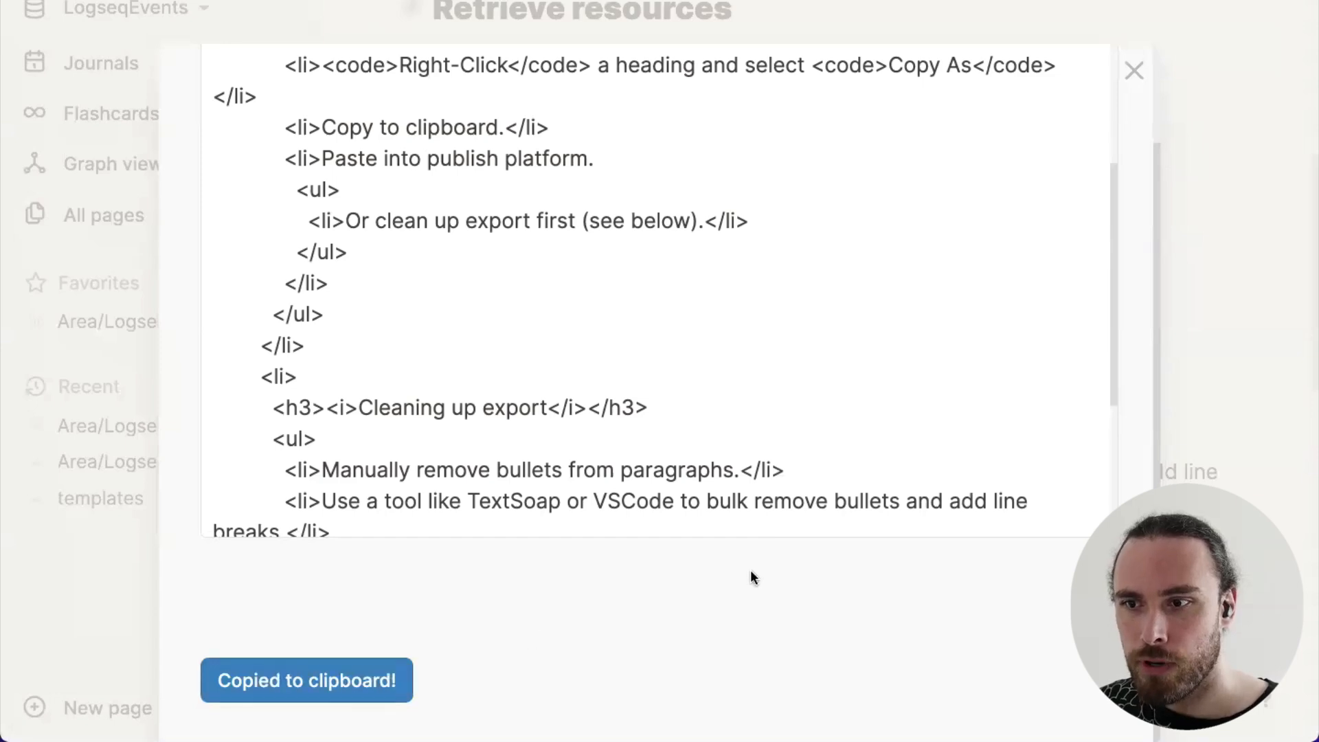
pyautogui.scroll(2, 750, 576)
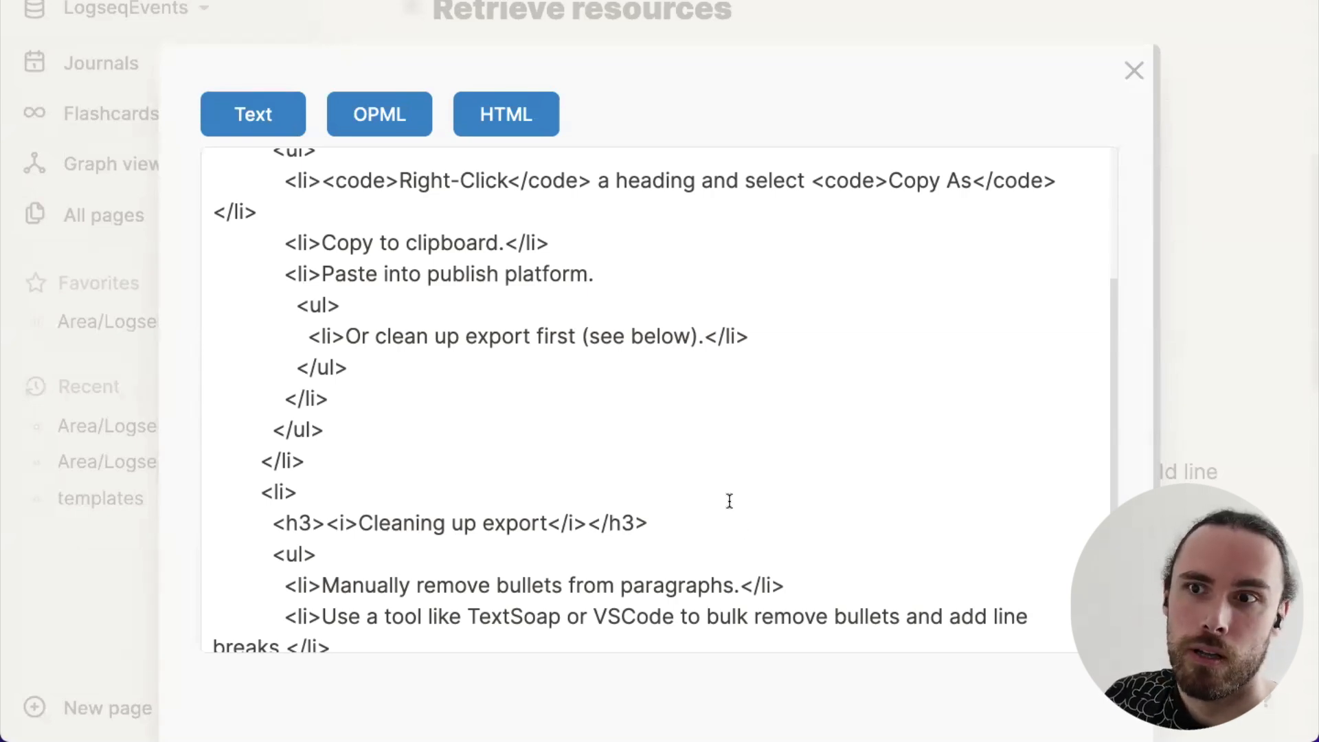
# Compare the Publish export in Text and HTML formats, copy the HTML version again and close the export
pyautogui.click(237, 115)
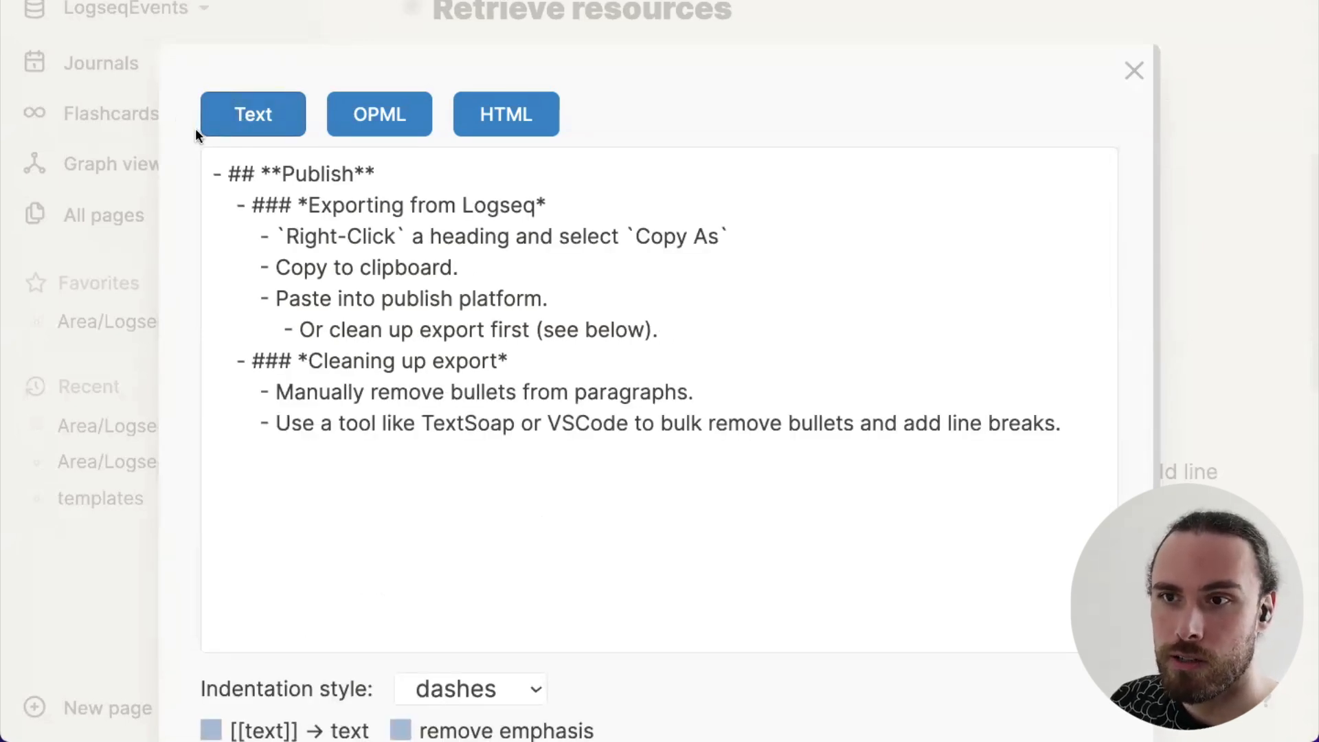
pyautogui.click(507, 128)
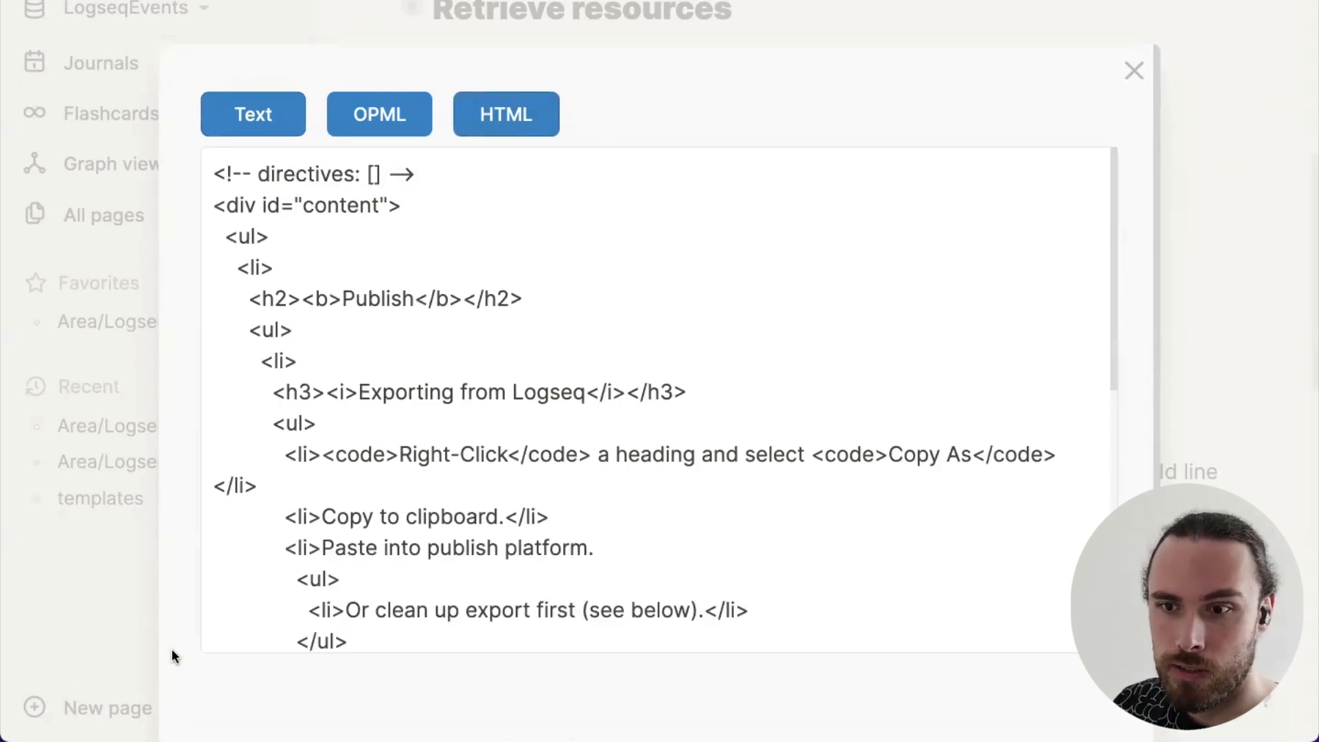
pyautogui.scroll(-2, 171, 649)
pyautogui.click(410, 689)
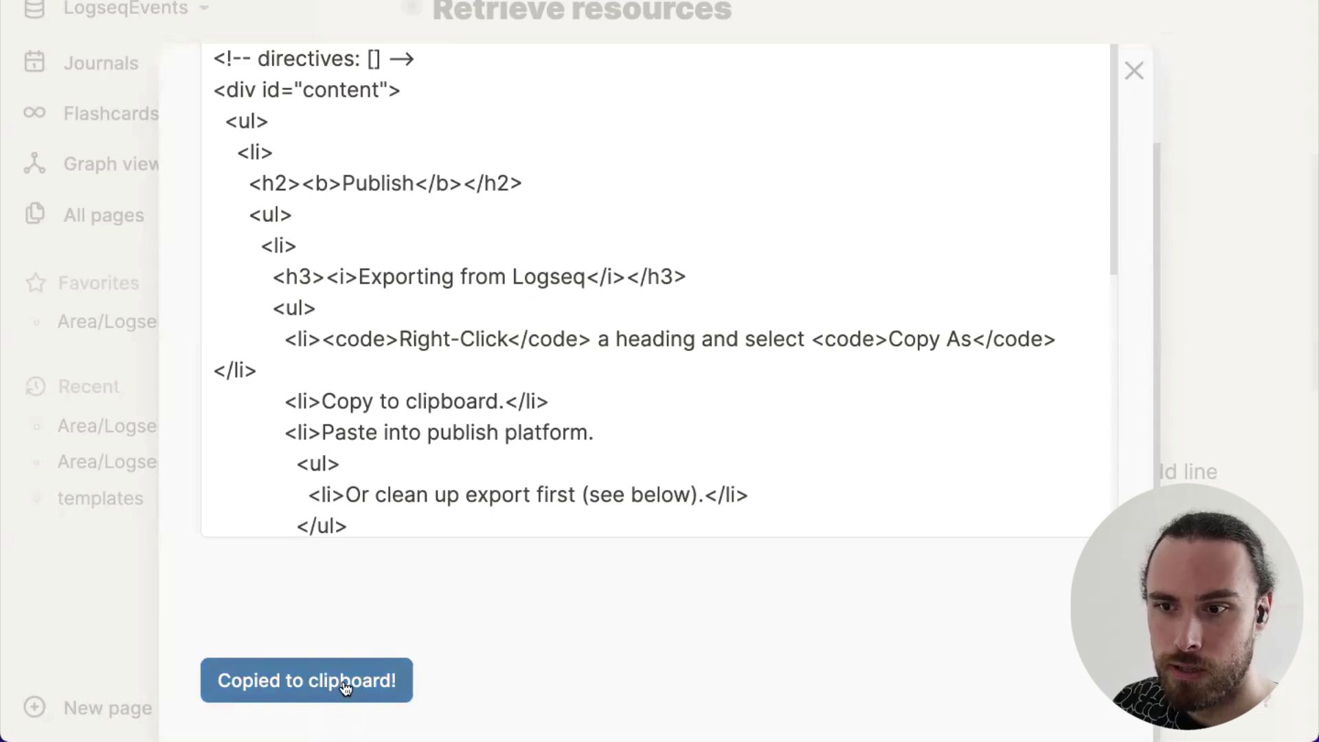
pyautogui.scroll(1, 464, 619)
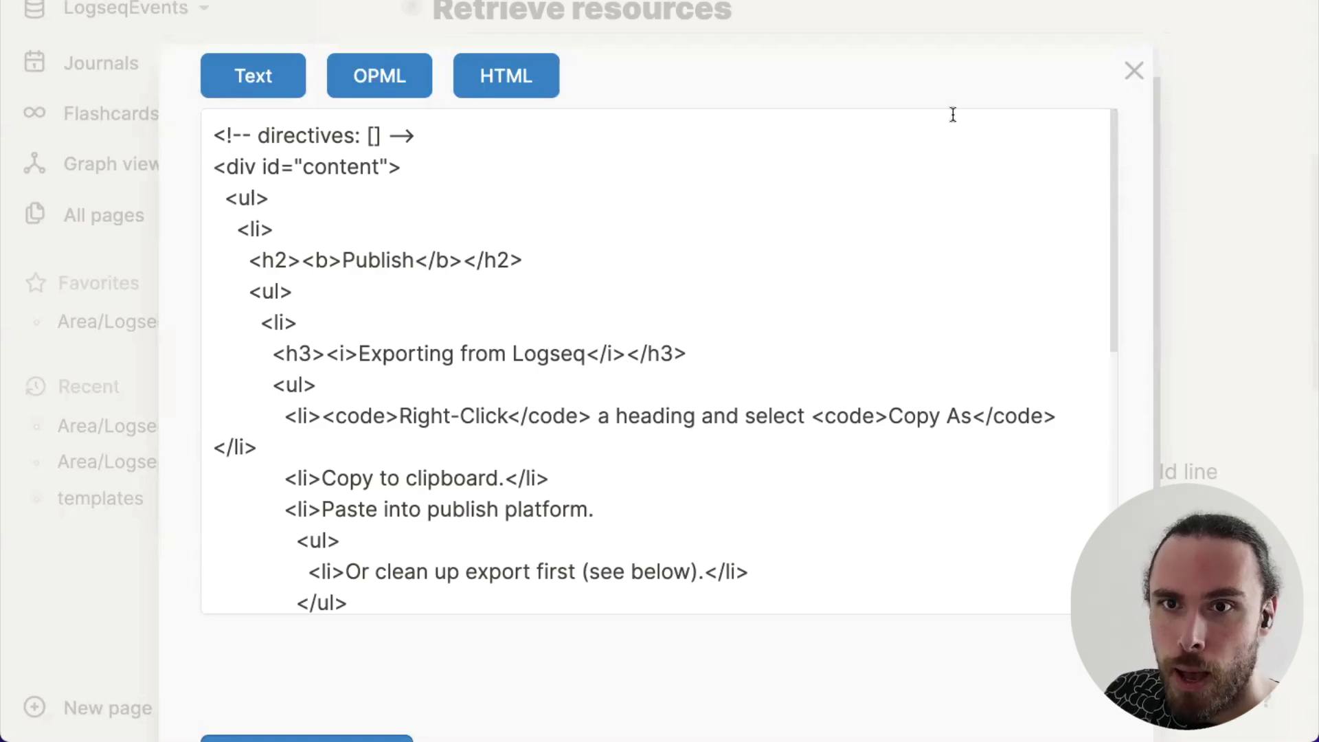
pyautogui.click(1133, 68)
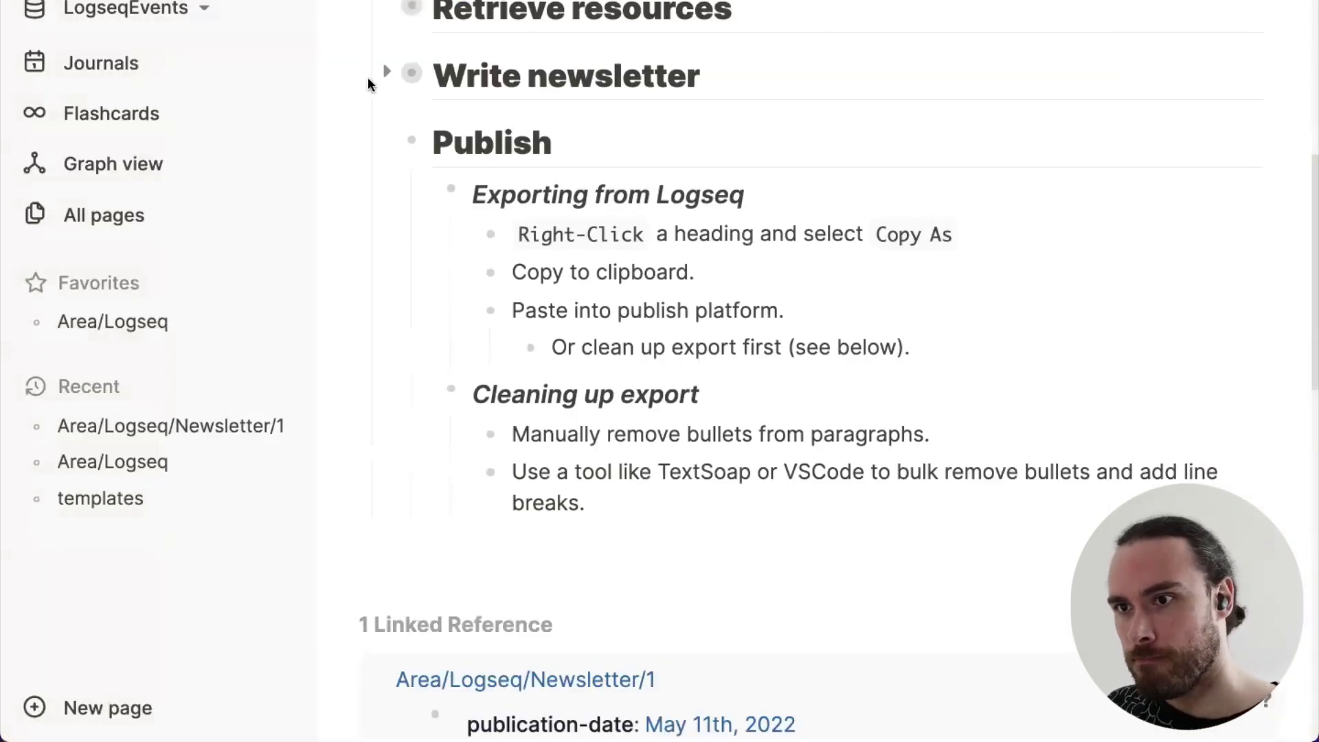
# Collapse the Publish section and open the plugin Marketplace
pyautogui.click(382, 142)
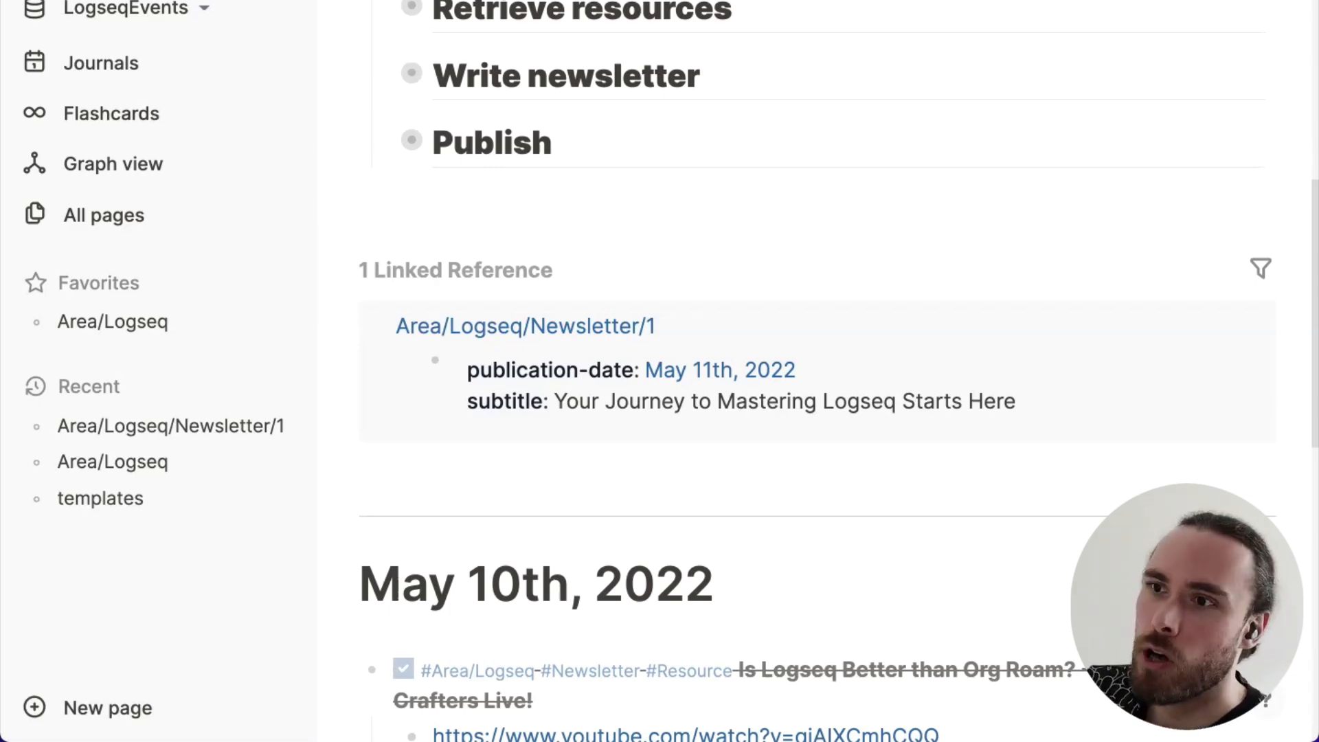
pyautogui.click(1239, 1)
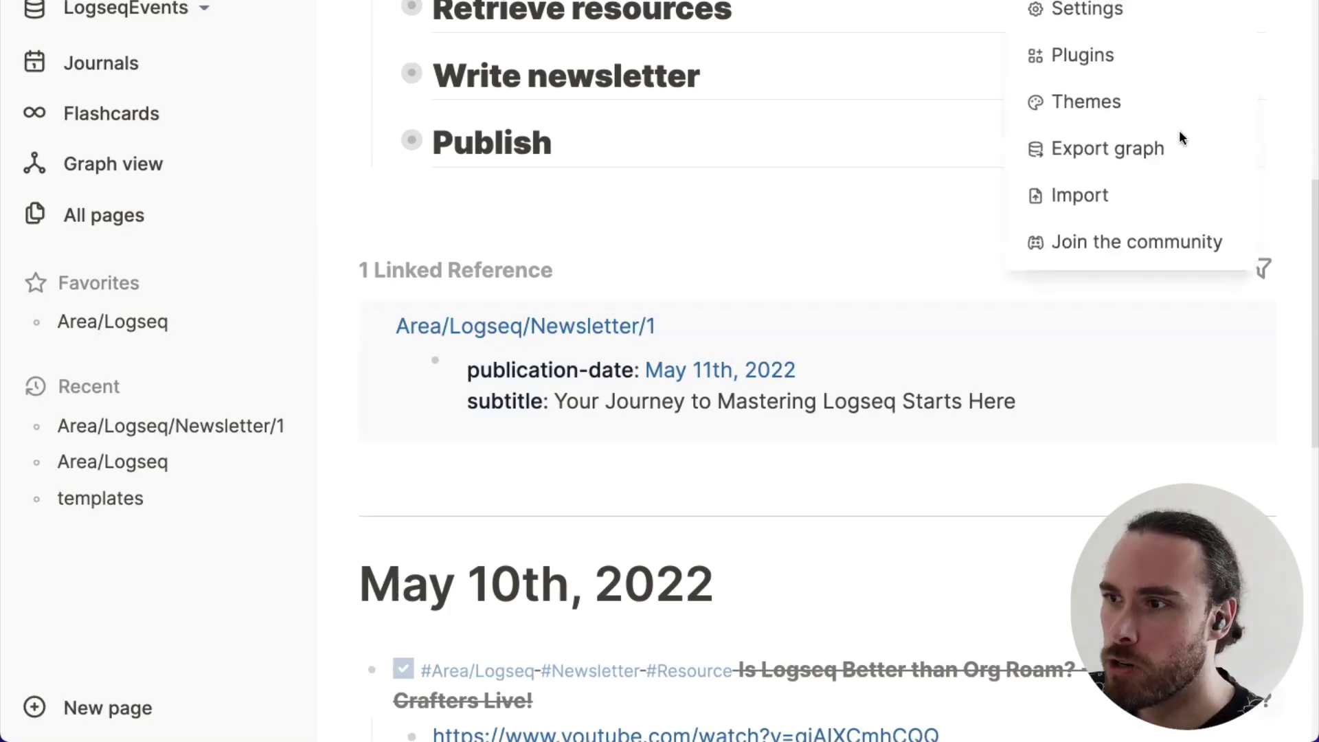
pyautogui.click(1079, 58)
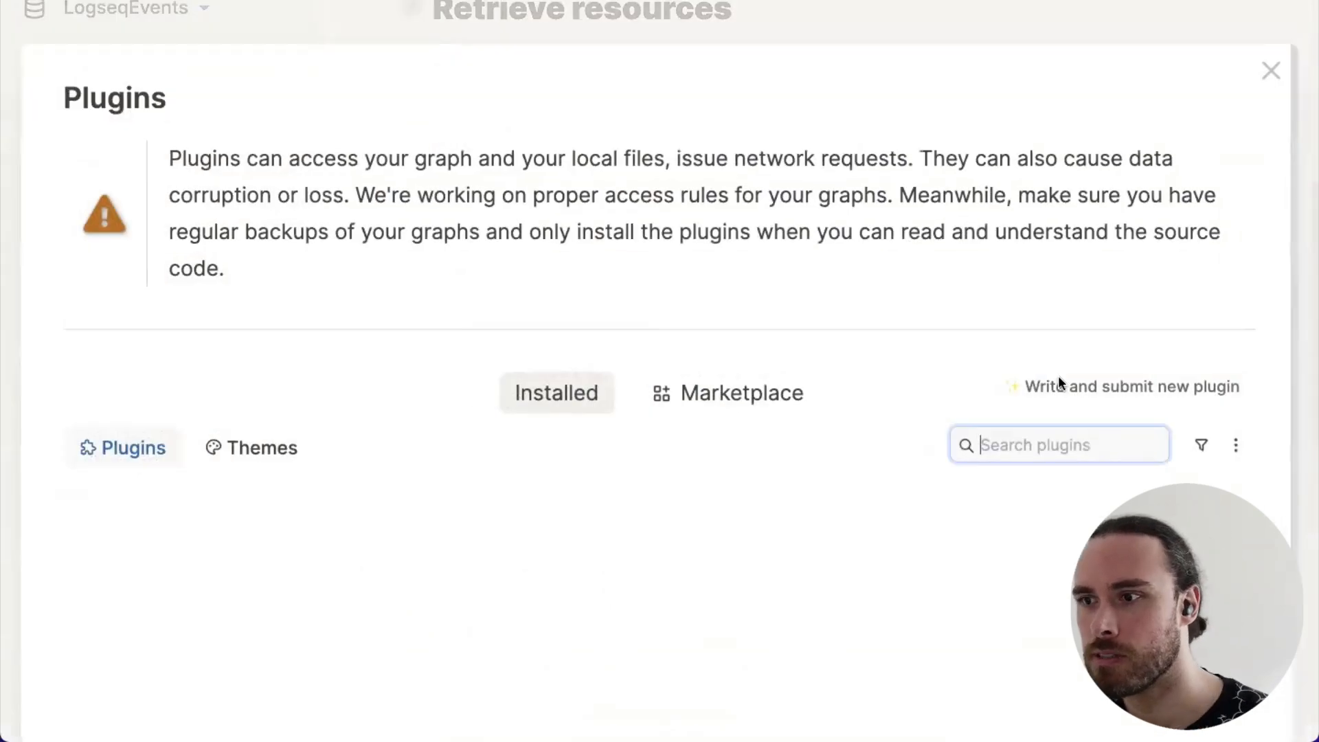
pyautogui.click(760, 389)
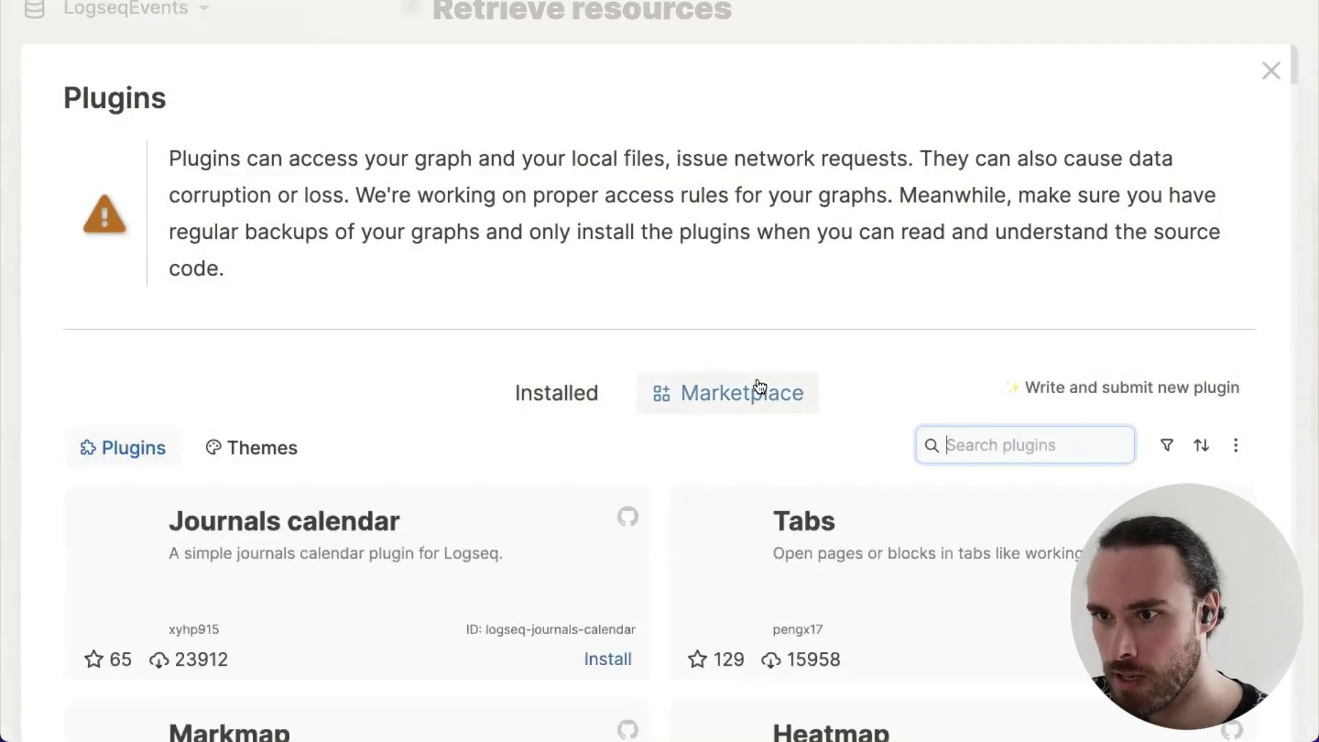
# Reduce the interface size and search the Marketplace plugins for "schro"
pyautogui.press('super+minus')
pyautogui.press('super+minus')
pyautogui.click(1066, 324)
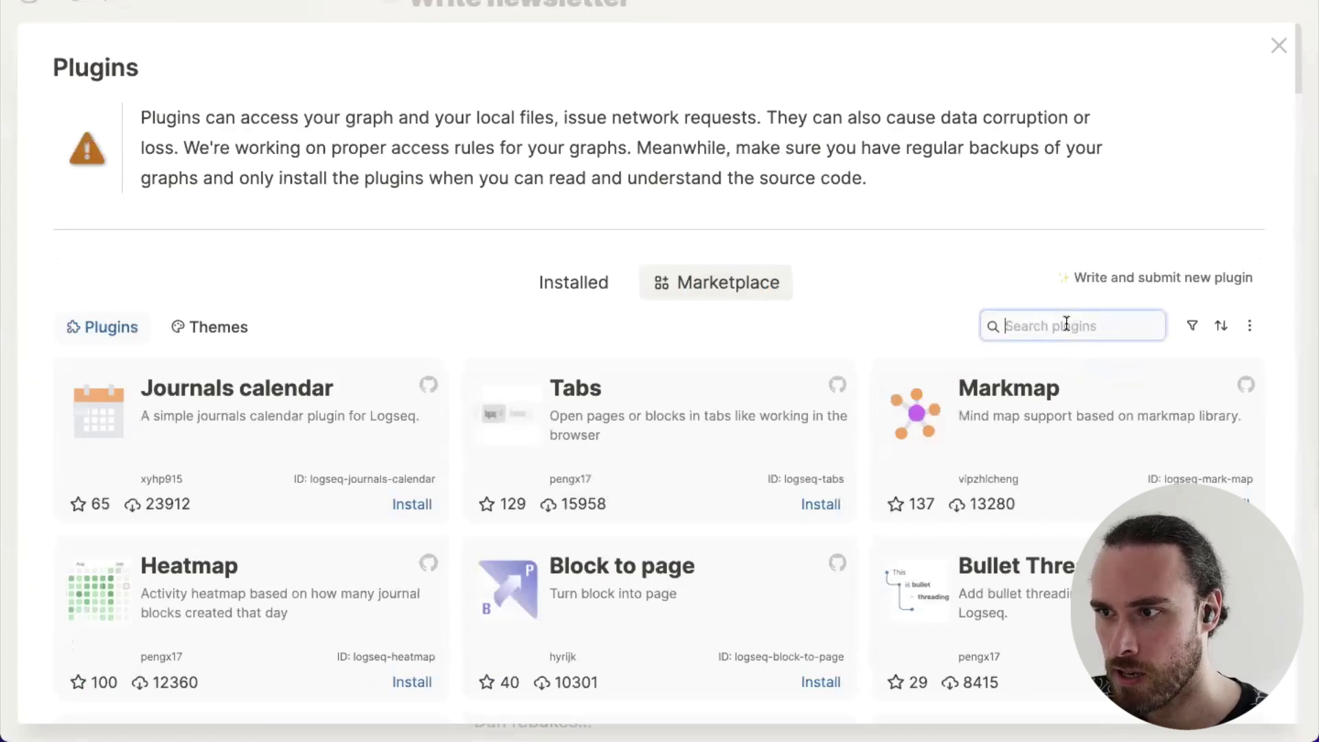
pyautogui.write('schro')
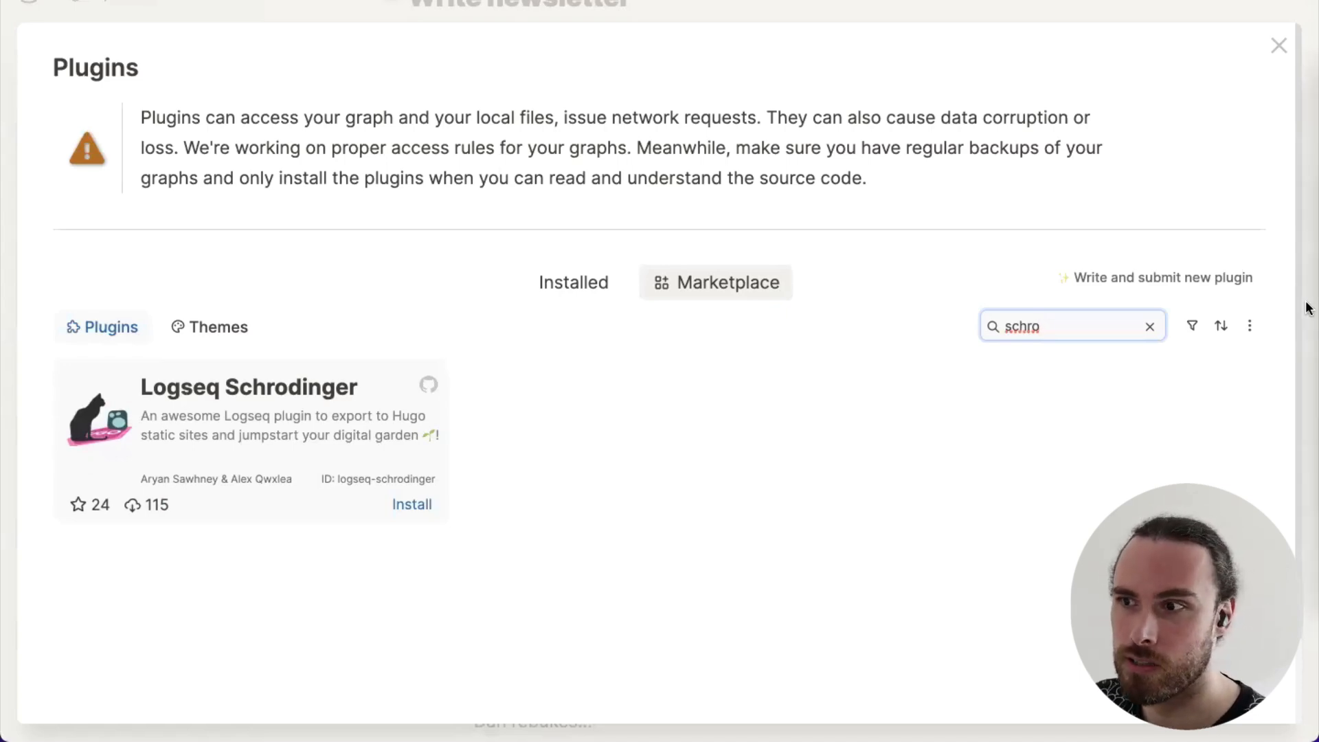
# Switch to the Newsletter #2 draft in Safari, inspect its publish options, highlight the free-member count and dismiss the options
pyautogui.moveTo(1272, 243)
pyautogui.click(1270, 167)
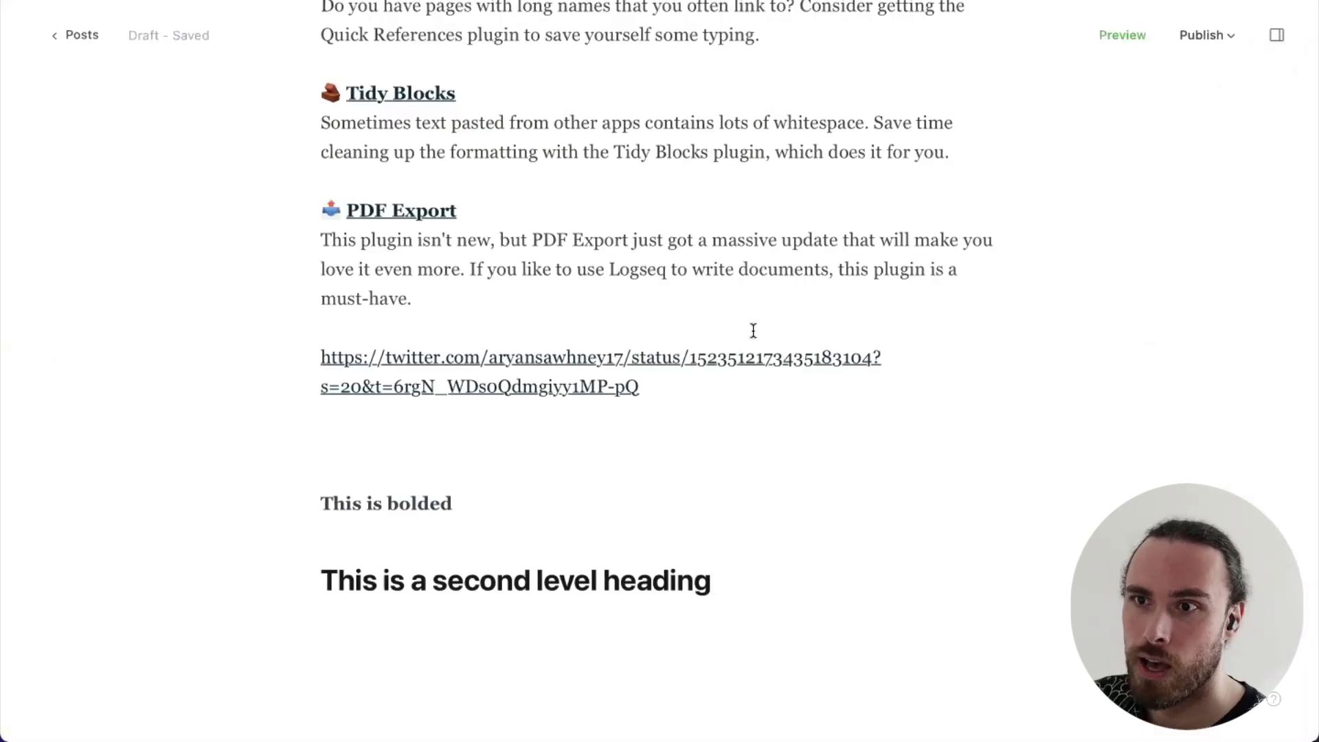
pyautogui.scroll(10, 784, 288)
pyautogui.click(1236, 32)
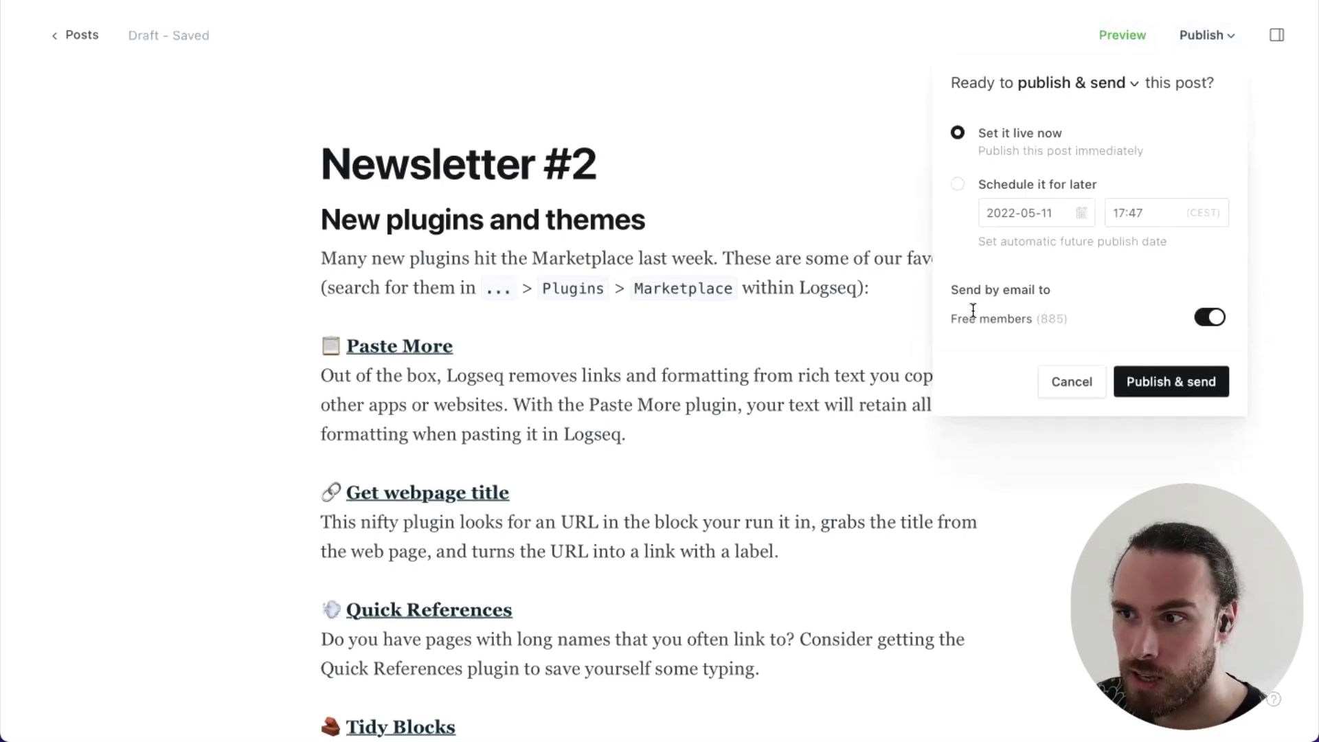
pyautogui.doubleClick(1053, 319)
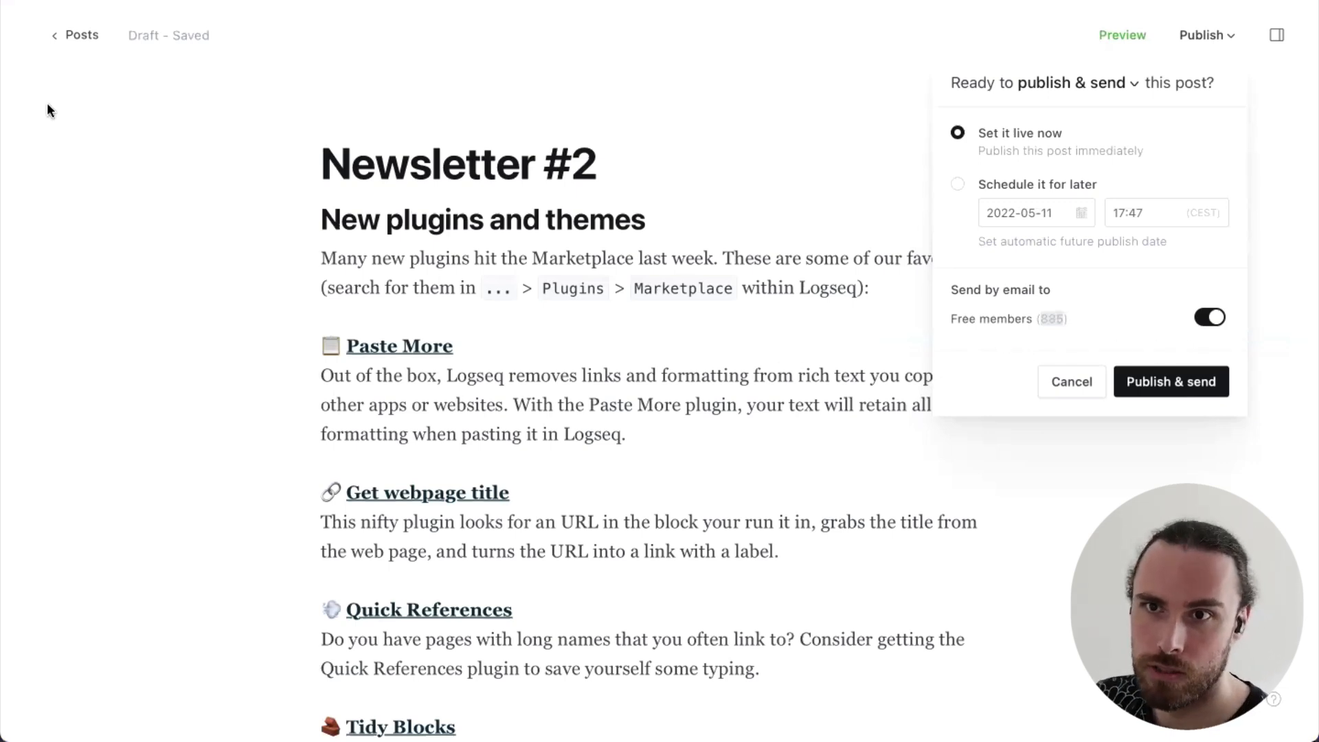
pyautogui.click(181, 125)
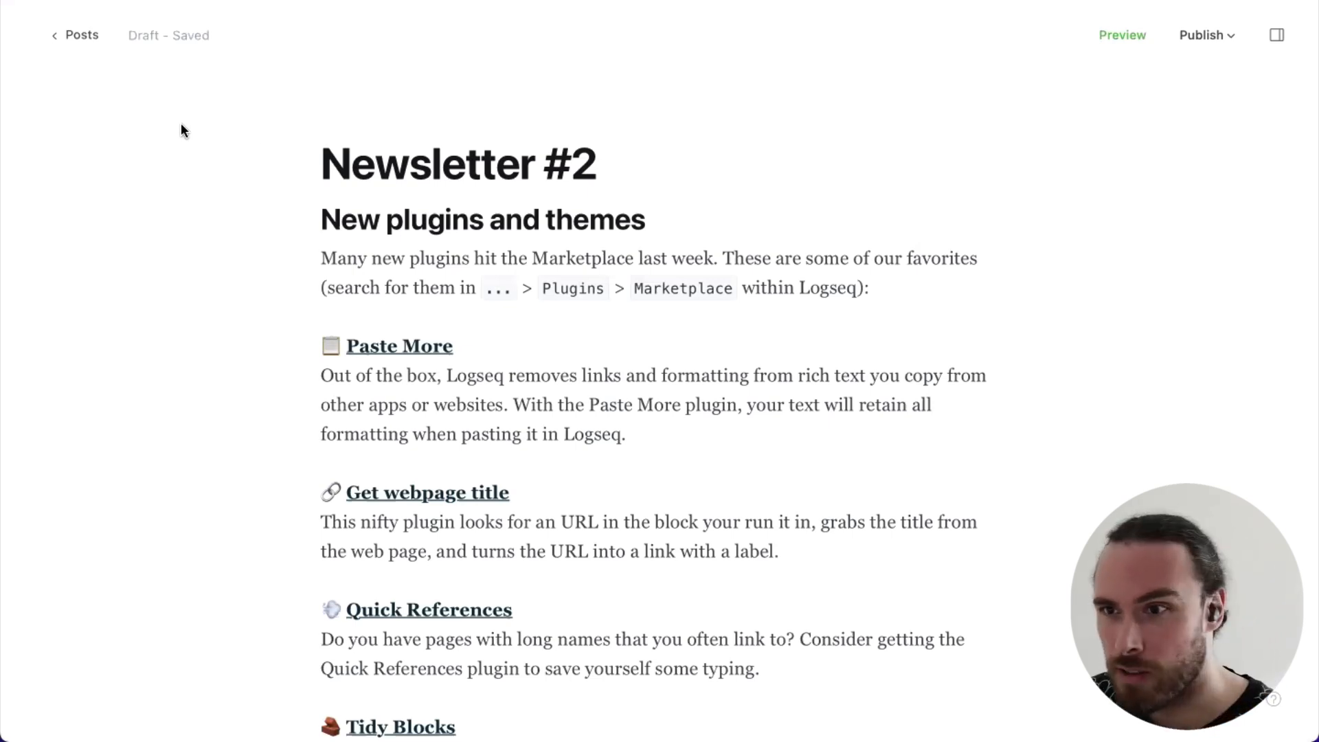
# Read the blog article "Page Links vs Tags in Logseq" down to the section on customizing the appearance
pyautogui.click(918, 285)
pyautogui.scroll(-1, 537, 307)
pyautogui.scroll(-1, 536, 307)
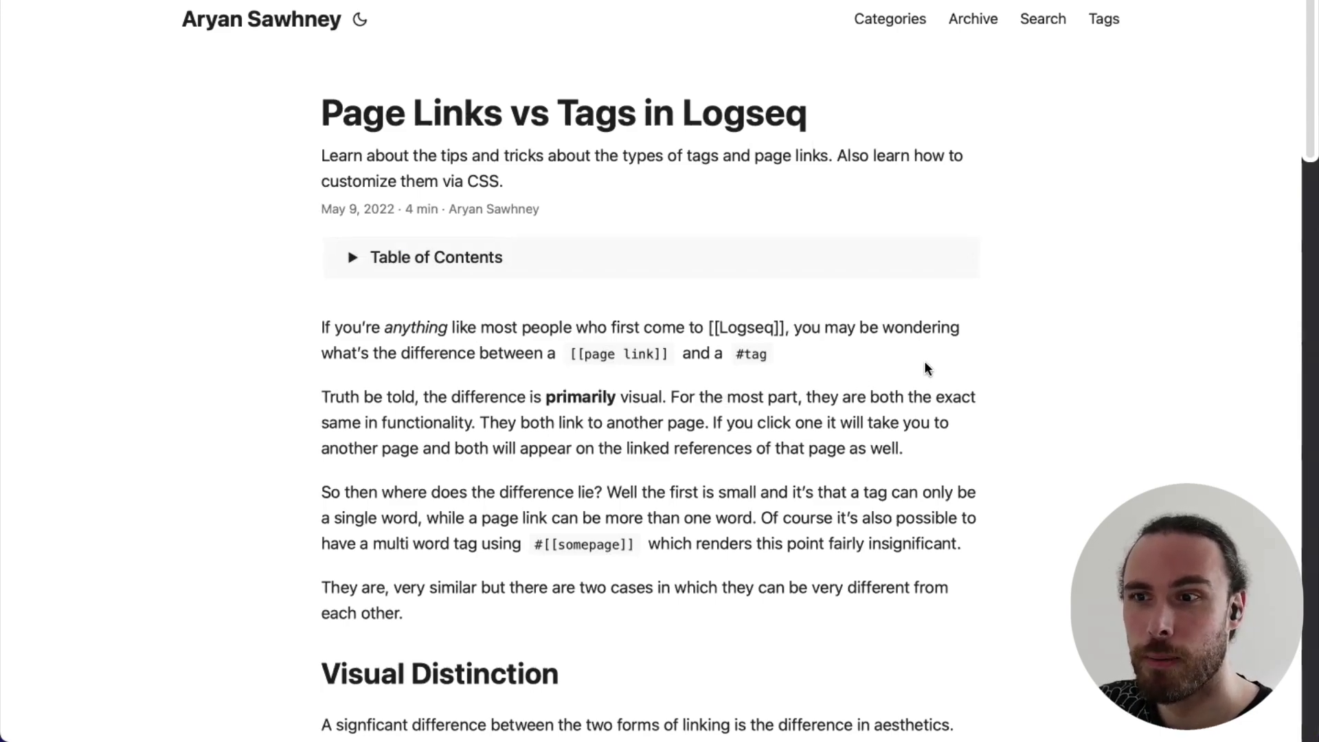
pyautogui.moveTo(925, 361); pyautogui.dragTo(249, 268)
pyautogui.click(275, 297)
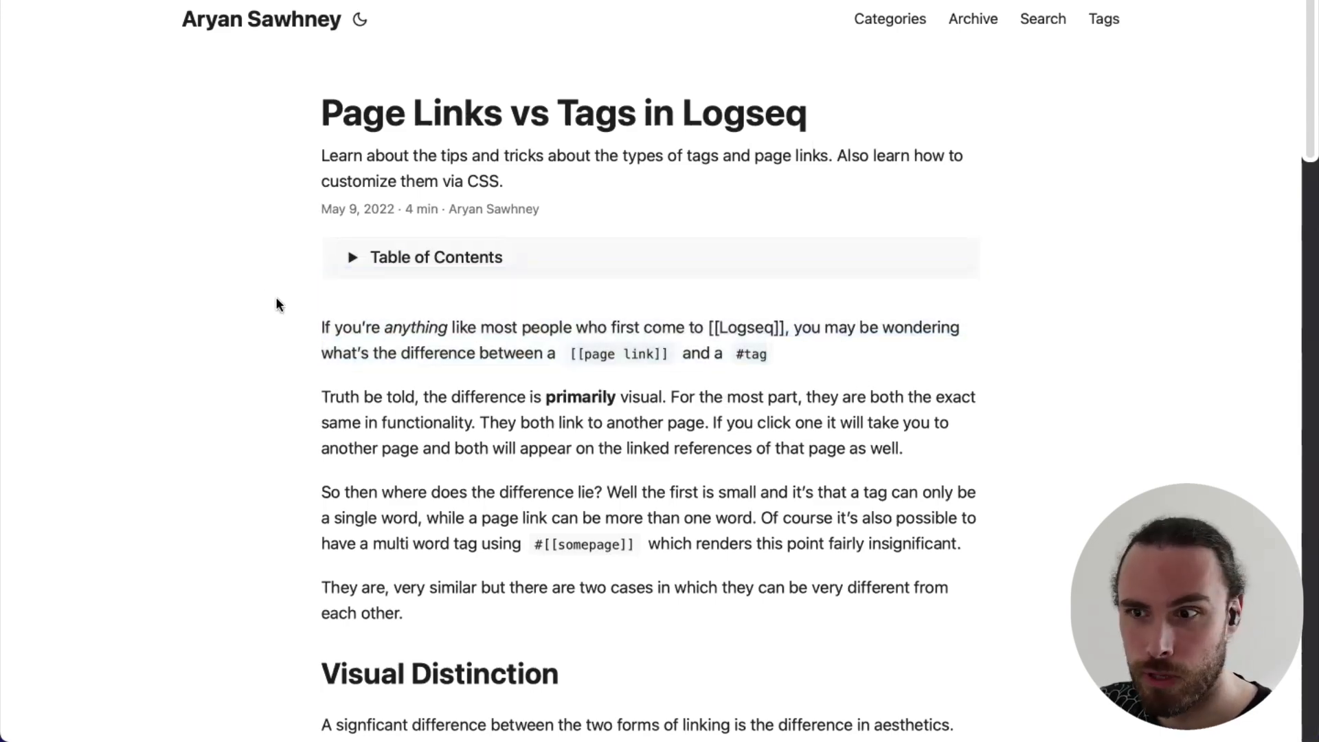
pyautogui.scroll(-3, 275, 296)
pyautogui.scroll(-10, 276, 297)
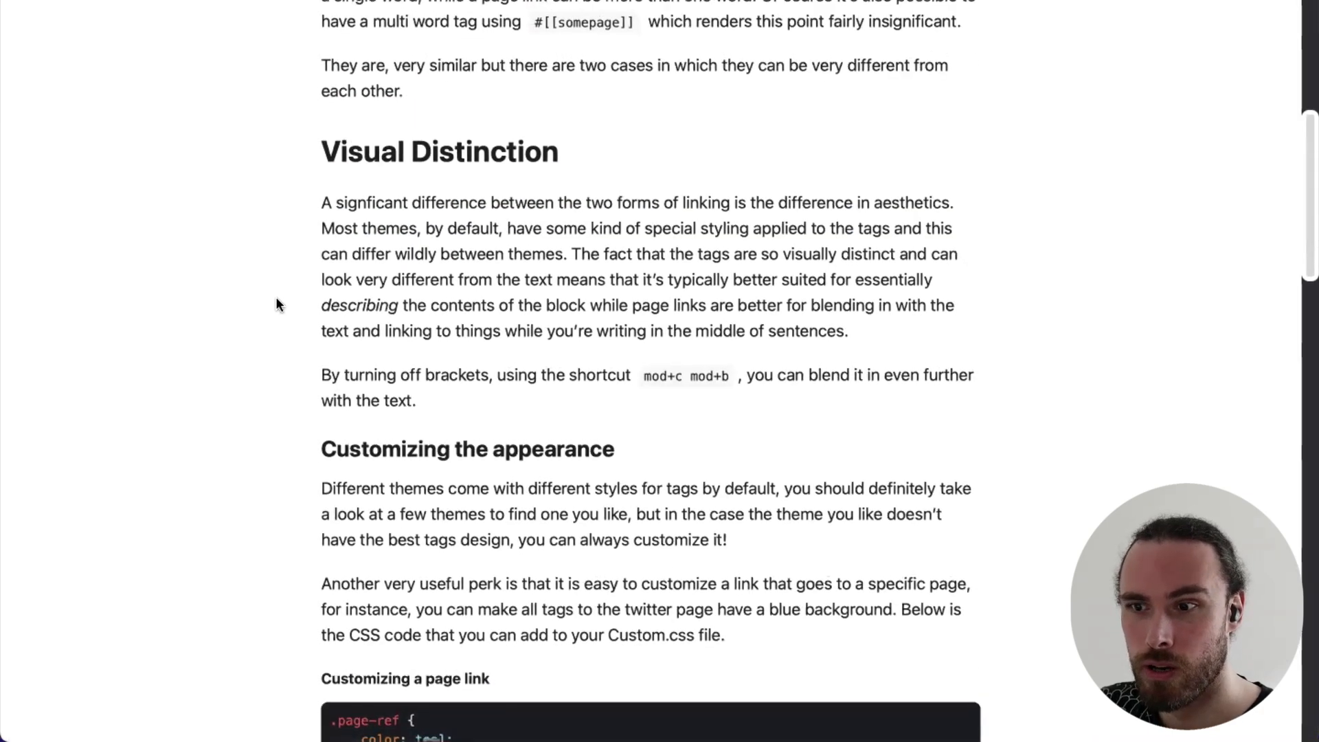
# Review the CSS examples for customizing page links and tags, and return to the beginning of the blog article
pyautogui.scroll(-3, 276, 304)
pyautogui.scroll(7, 277, 304)
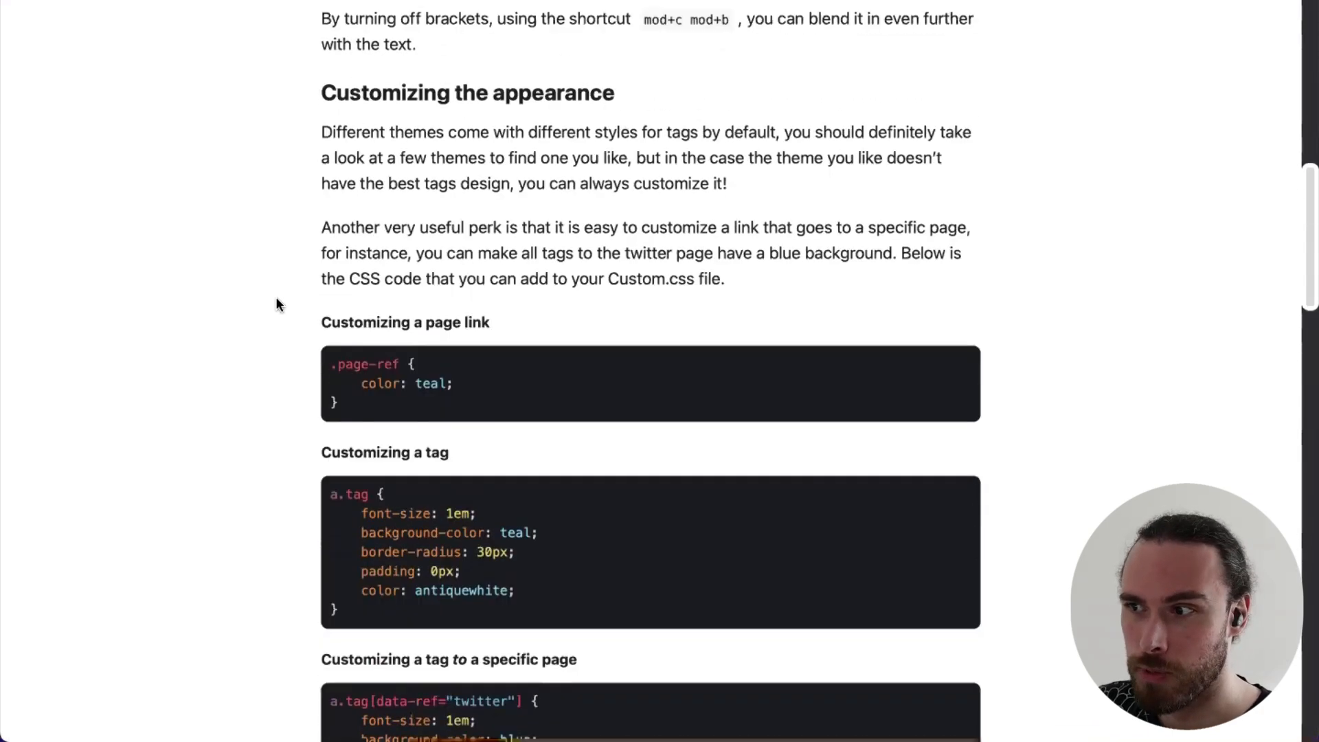
pyautogui.scroll(7, 276, 303)
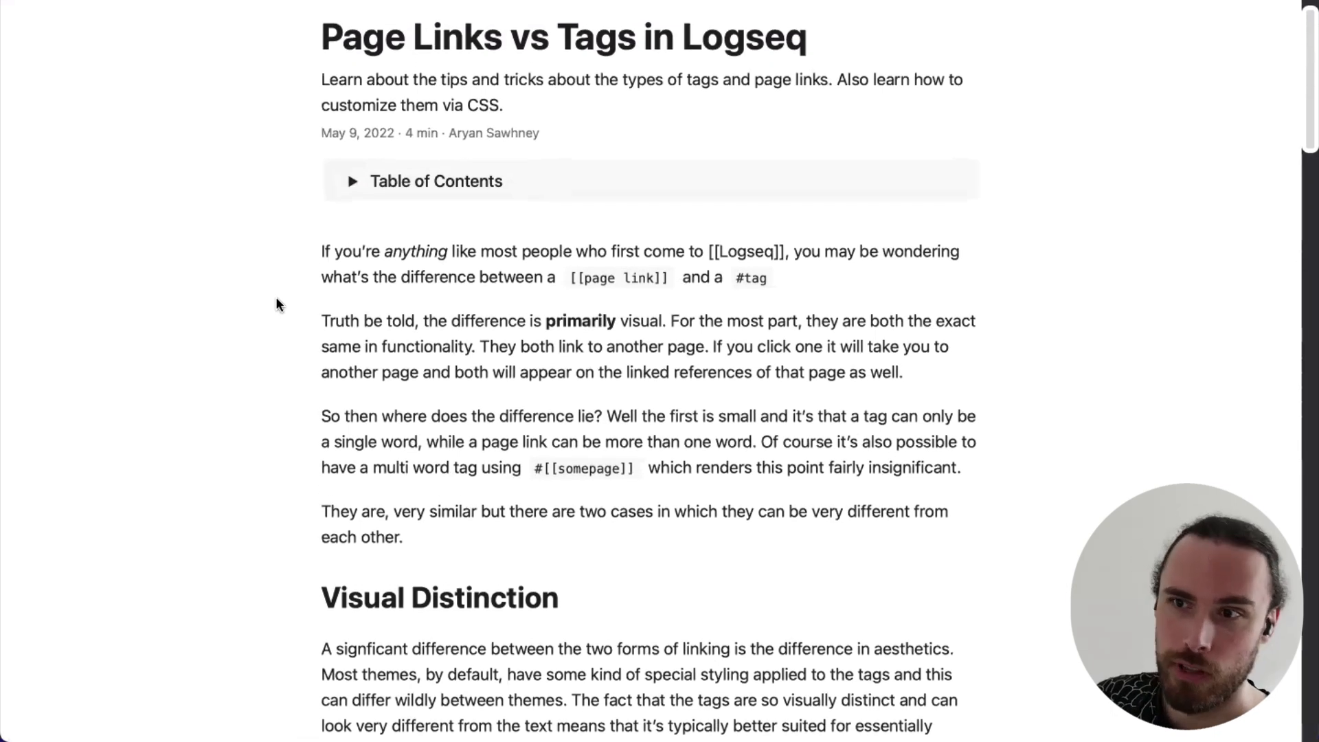
pyautogui.scroll(1, 277, 303)
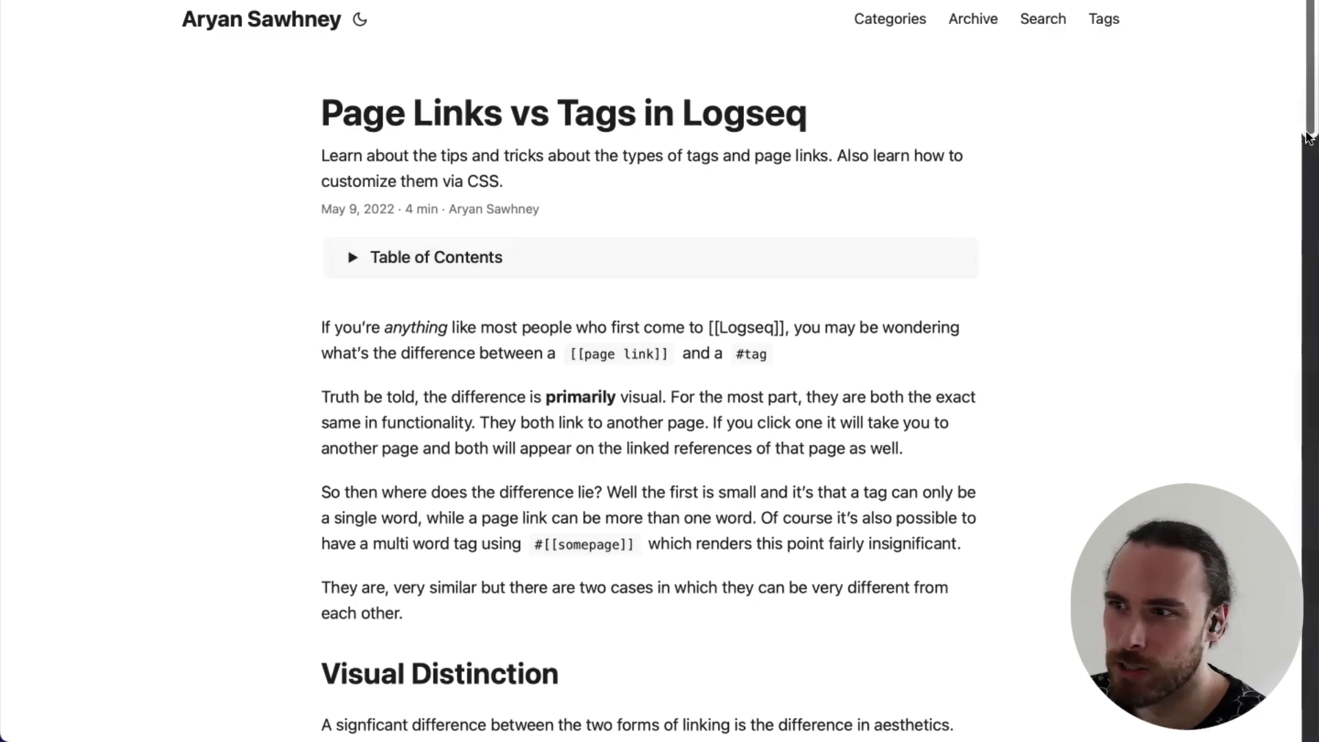
# Switch back to Logseq, install the Logseq Schrodinger plugin and check it for updates among the installed plugins
pyautogui.click(1272, 221)
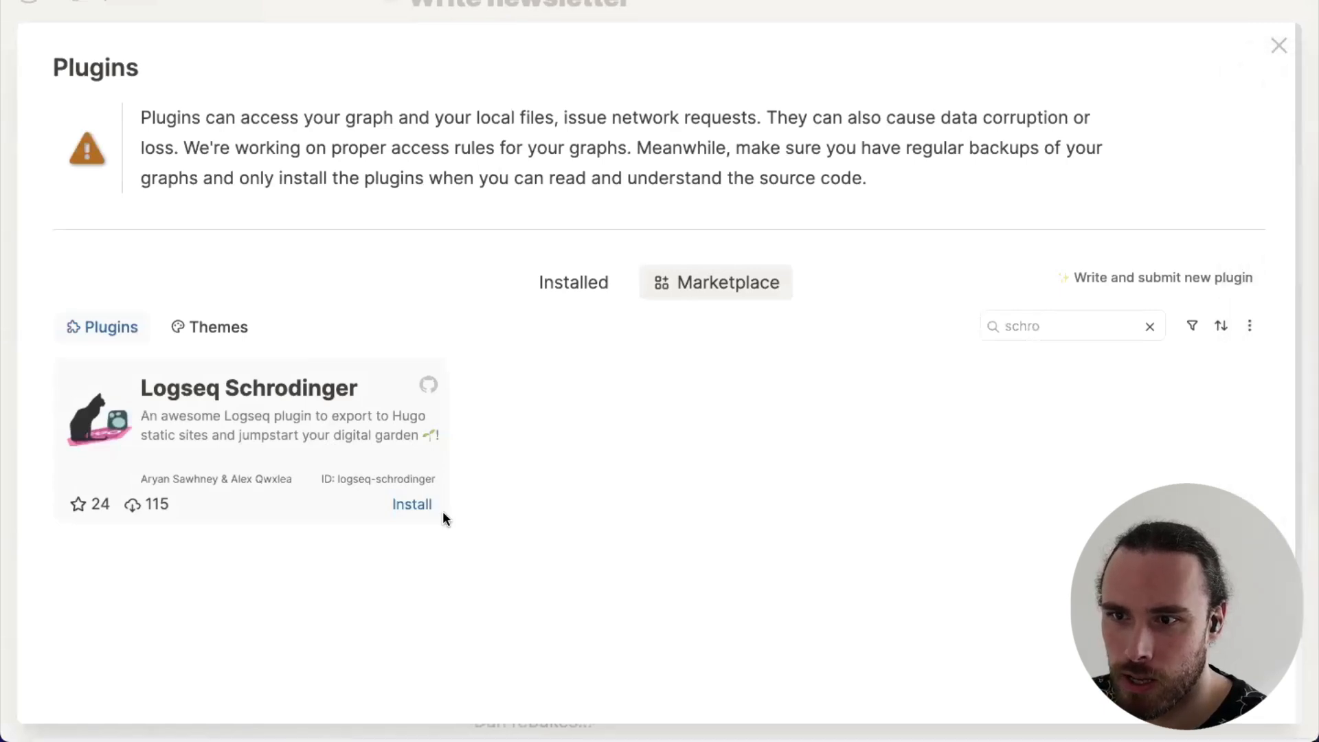
pyautogui.click(562, 290)
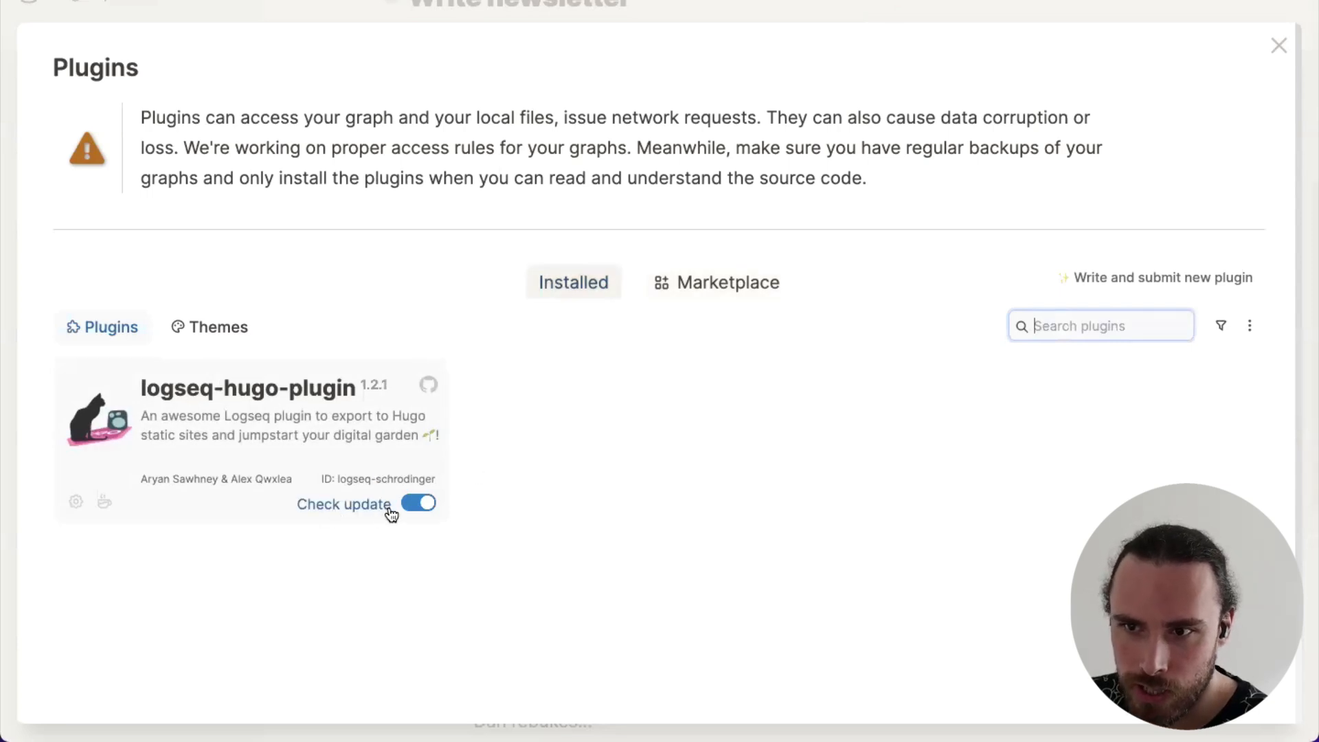
pyautogui.click(350, 506)
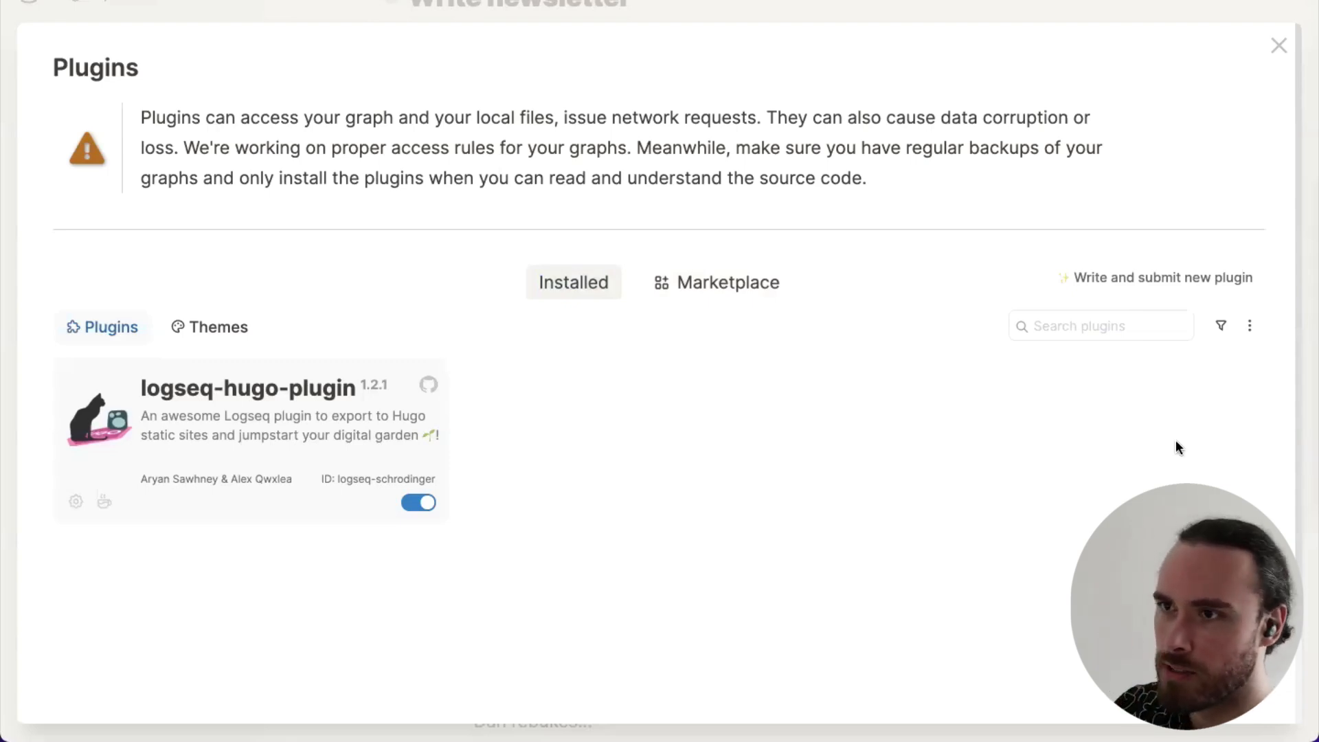
# Search the Marketplace plugins for "docvi"
pyautogui.moveTo(1313, 288)
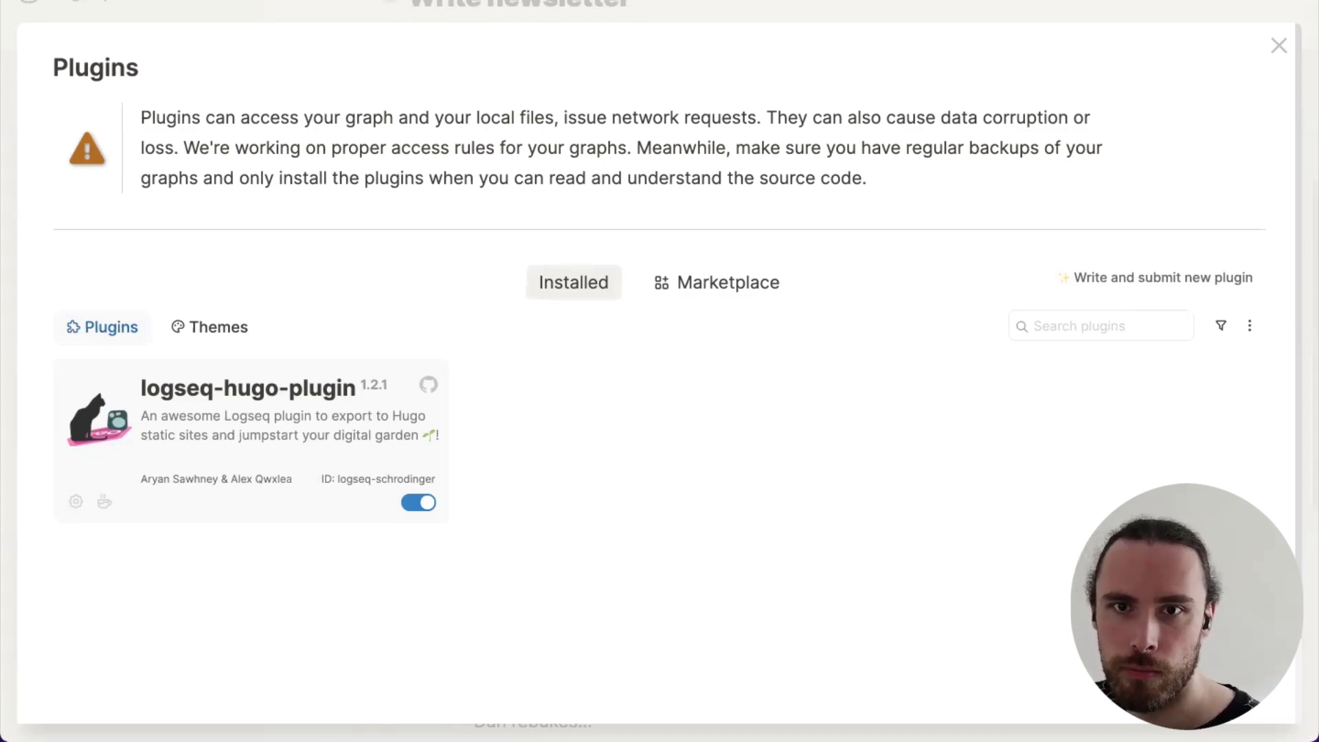
pyautogui.click(769, 292)
pyautogui.click(1131, 323)
pyautogui.write('docvi')
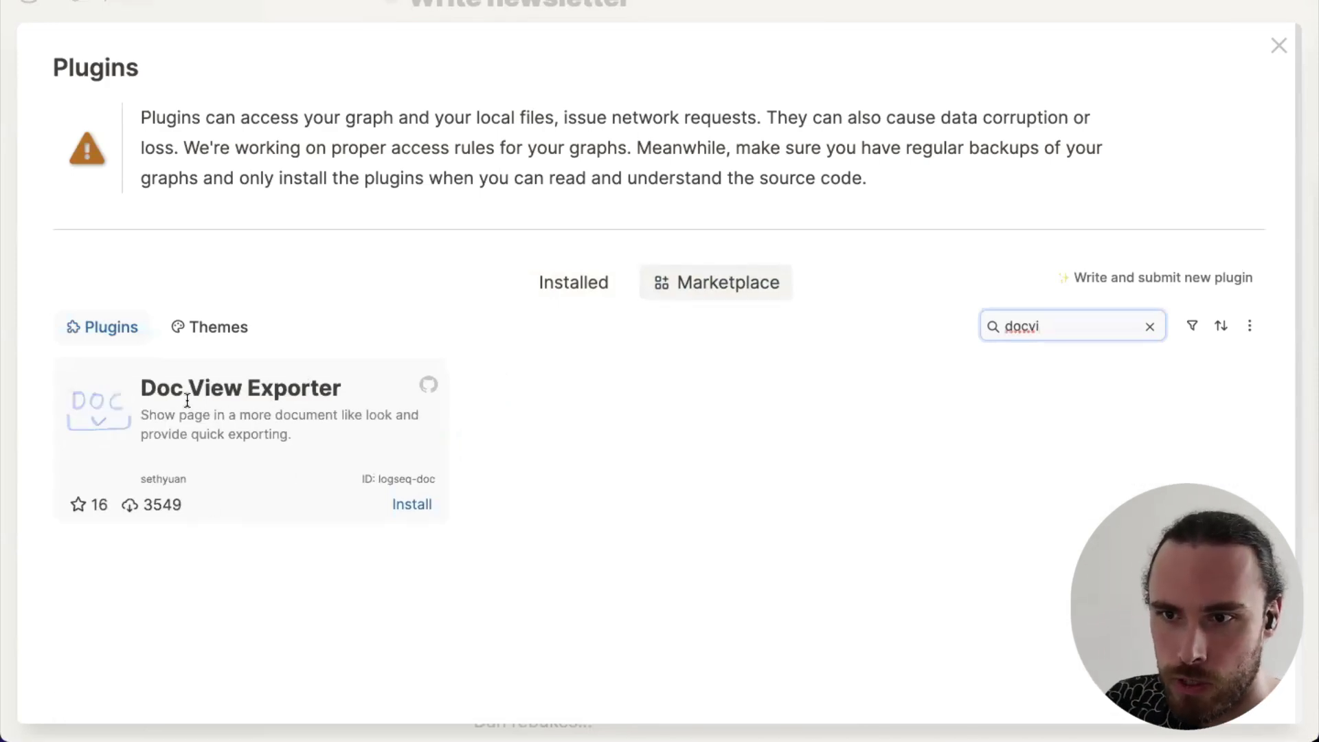
# Read the Doc View Exporter plugin's description, covering usage, shortcuts, bullet lists and user configs, and close it
pyautogui.click(112, 404)
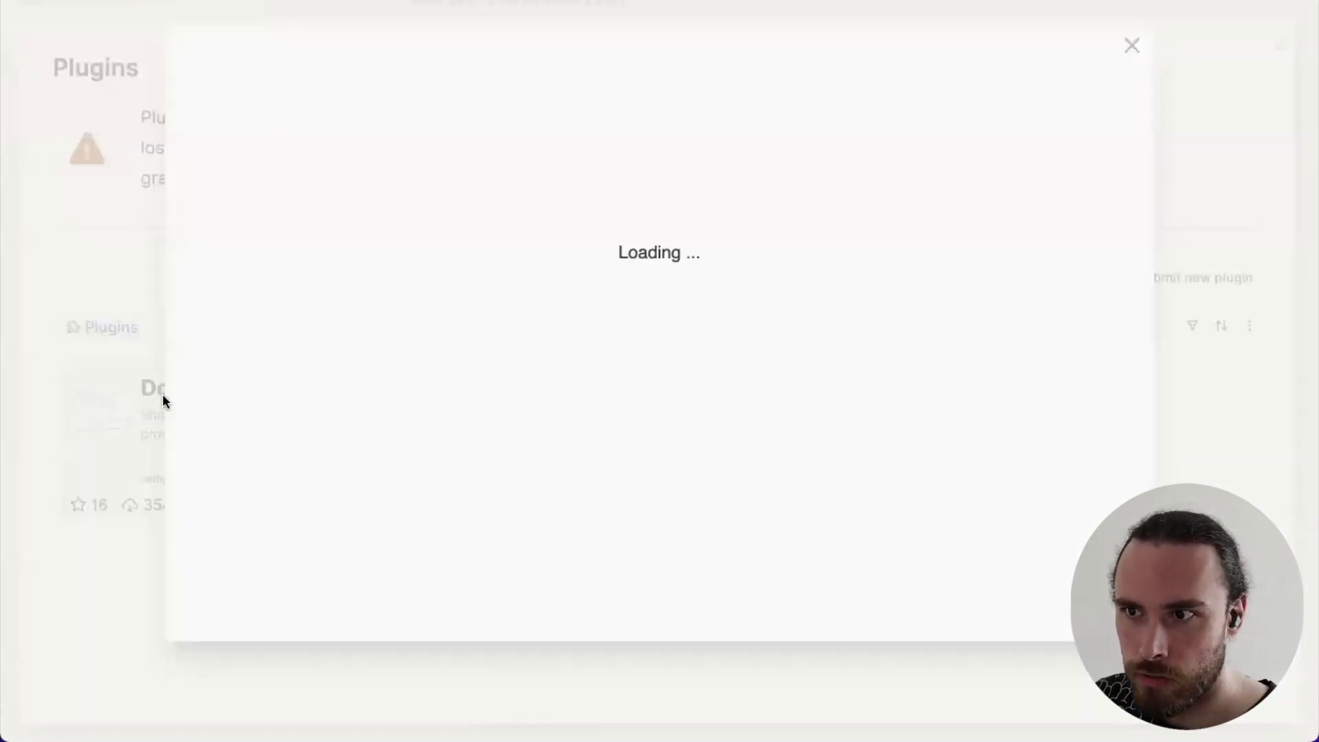
pyautogui.scroll(-10, 787, 389)
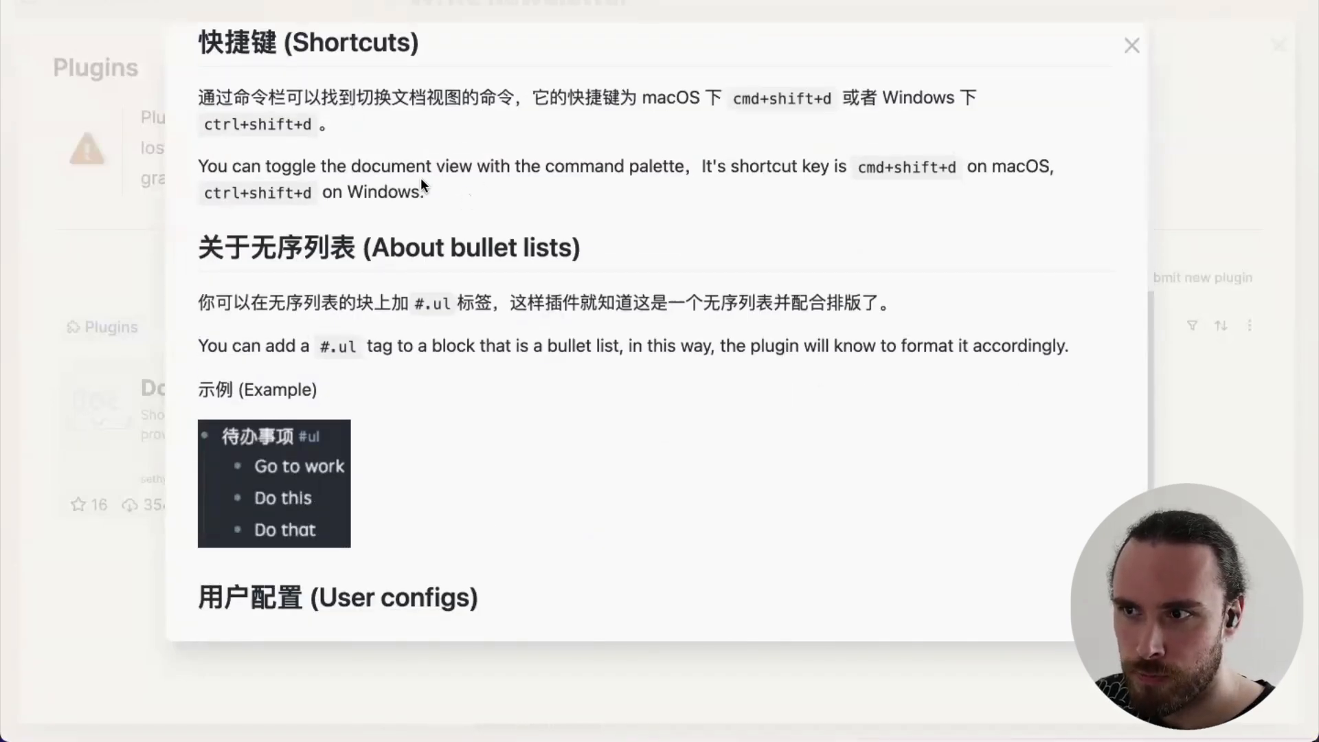
pyautogui.scroll(-7, 484, 395)
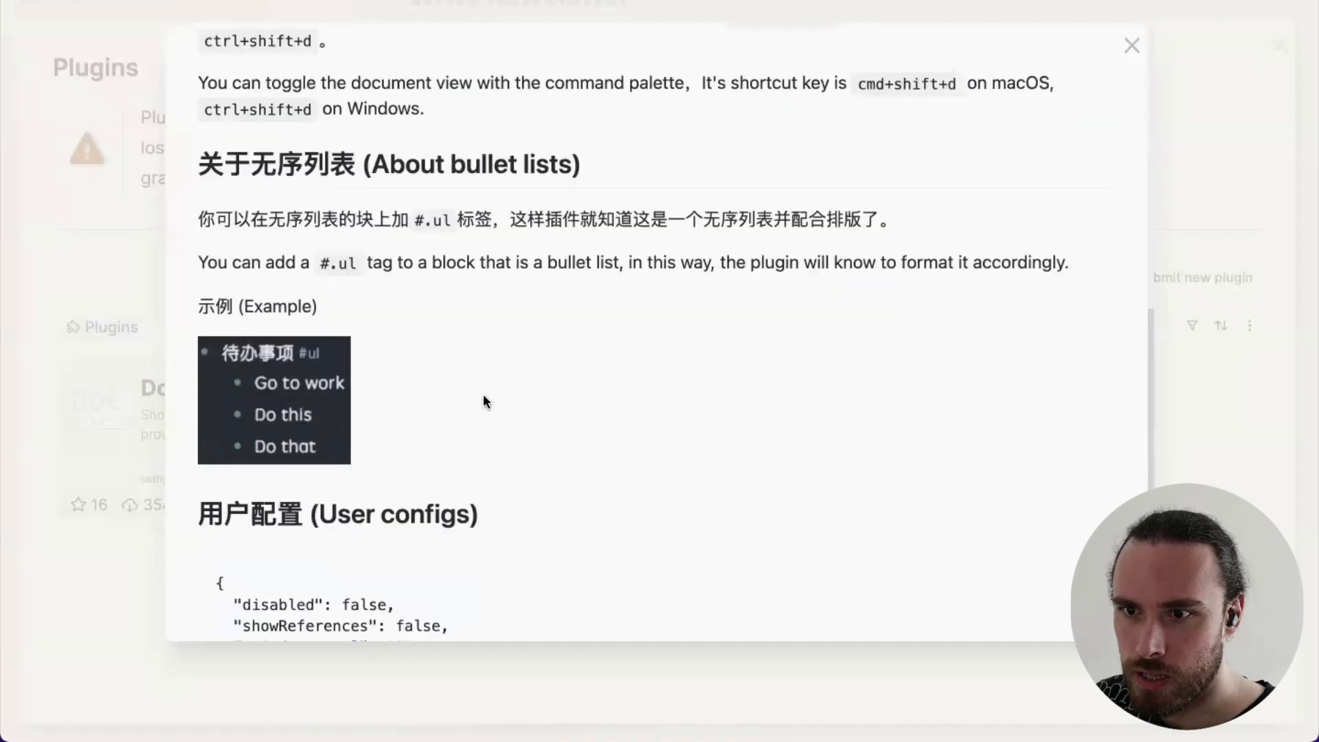
pyautogui.scroll(15, 483, 401)
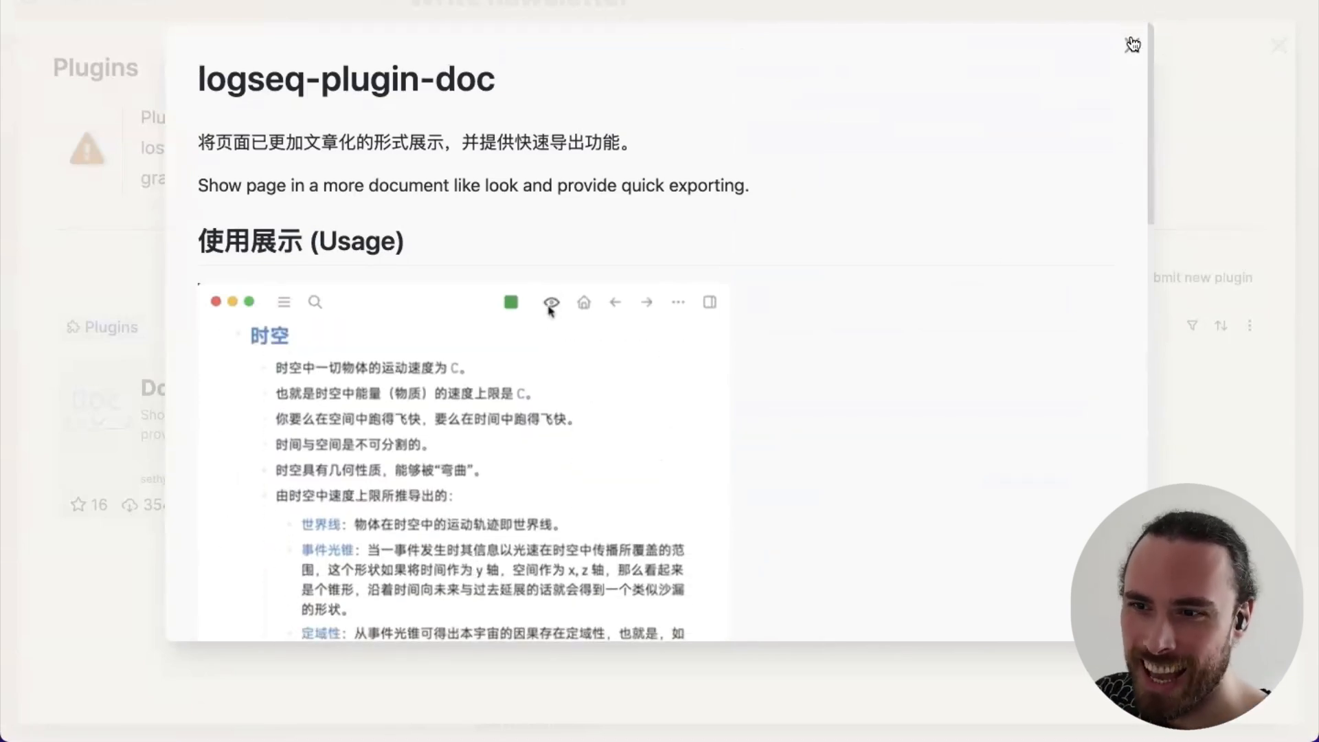
pyautogui.scroll(-3, 761, 368)
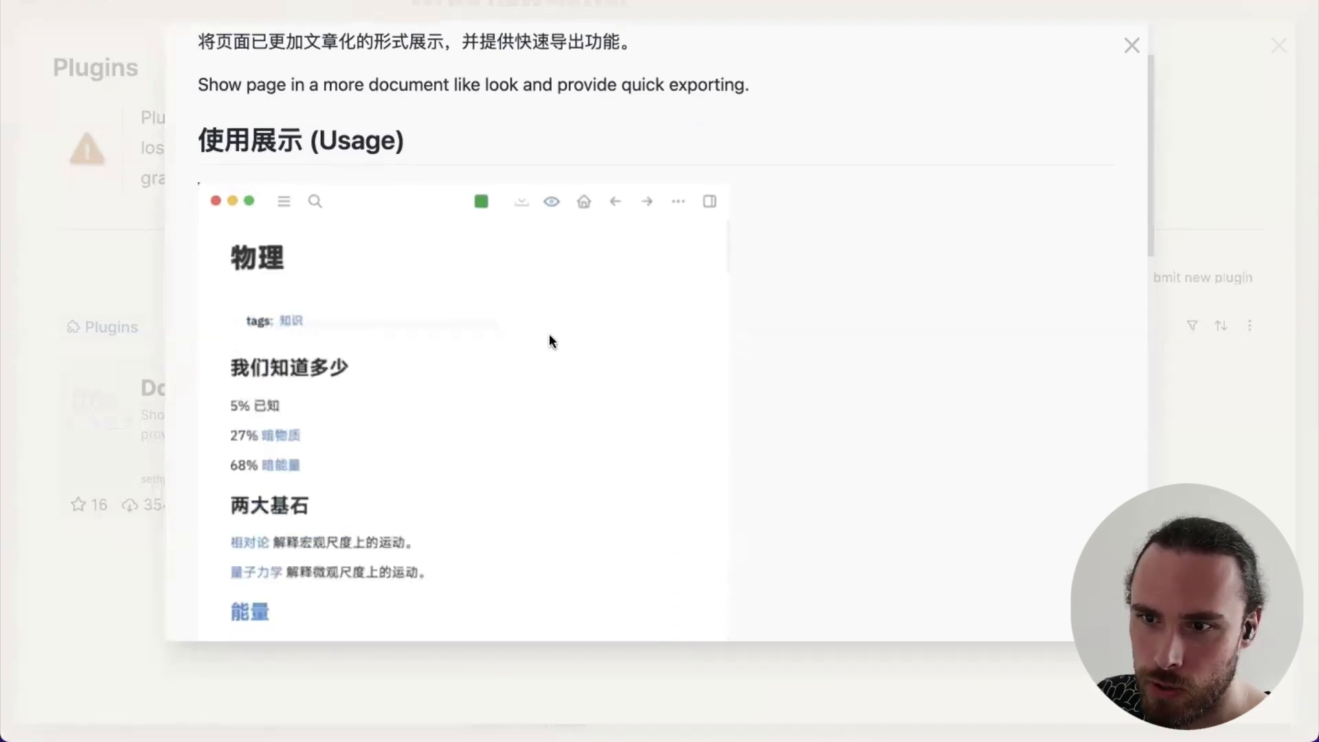
pyautogui.scroll(-2, 552, 340)
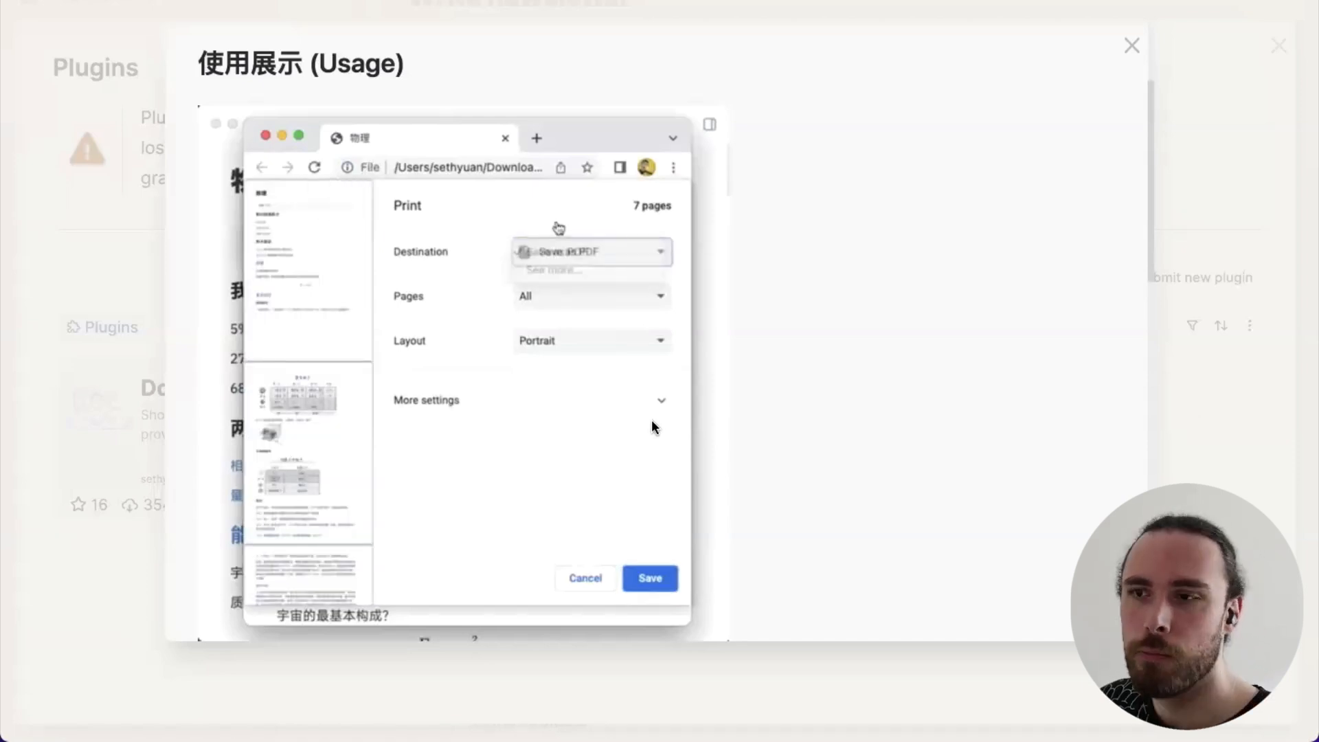
pyautogui.click(1132, 45)
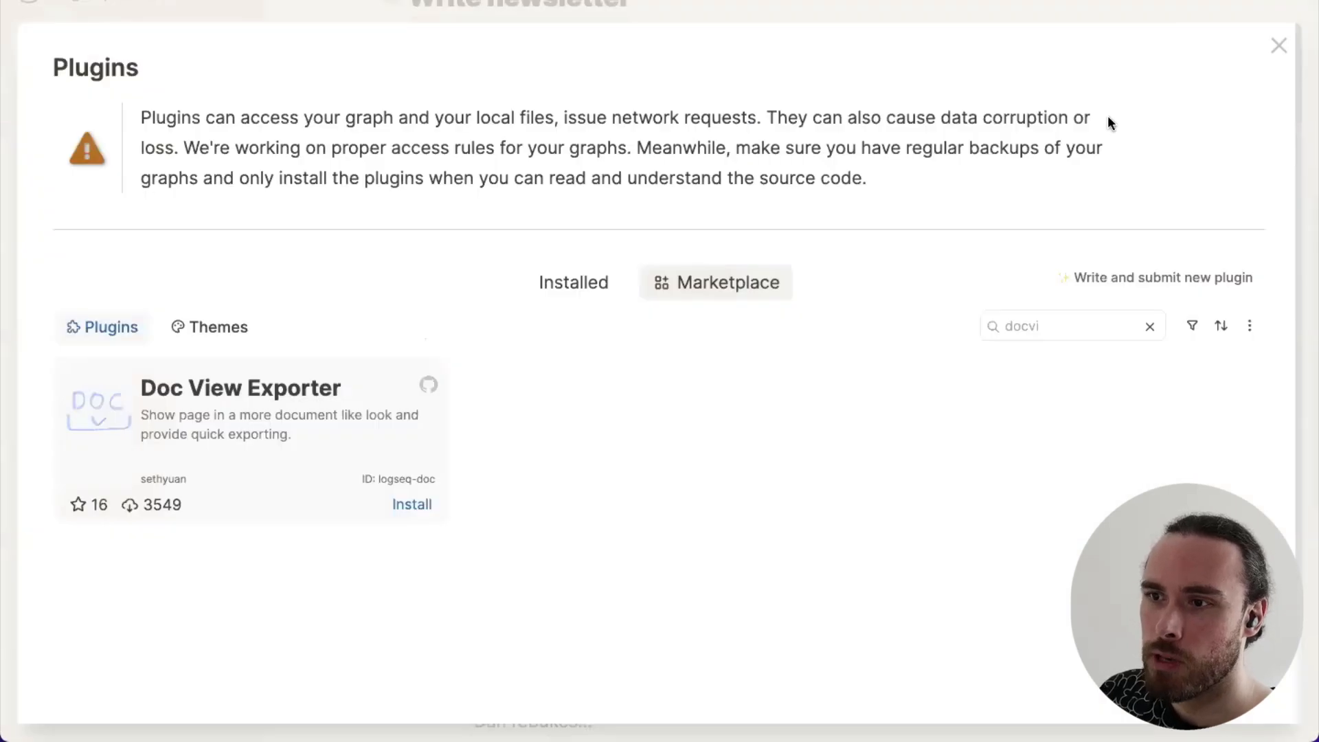
# Replace the Marketplace plugin search with "pdf"
pyautogui.click(1099, 328)
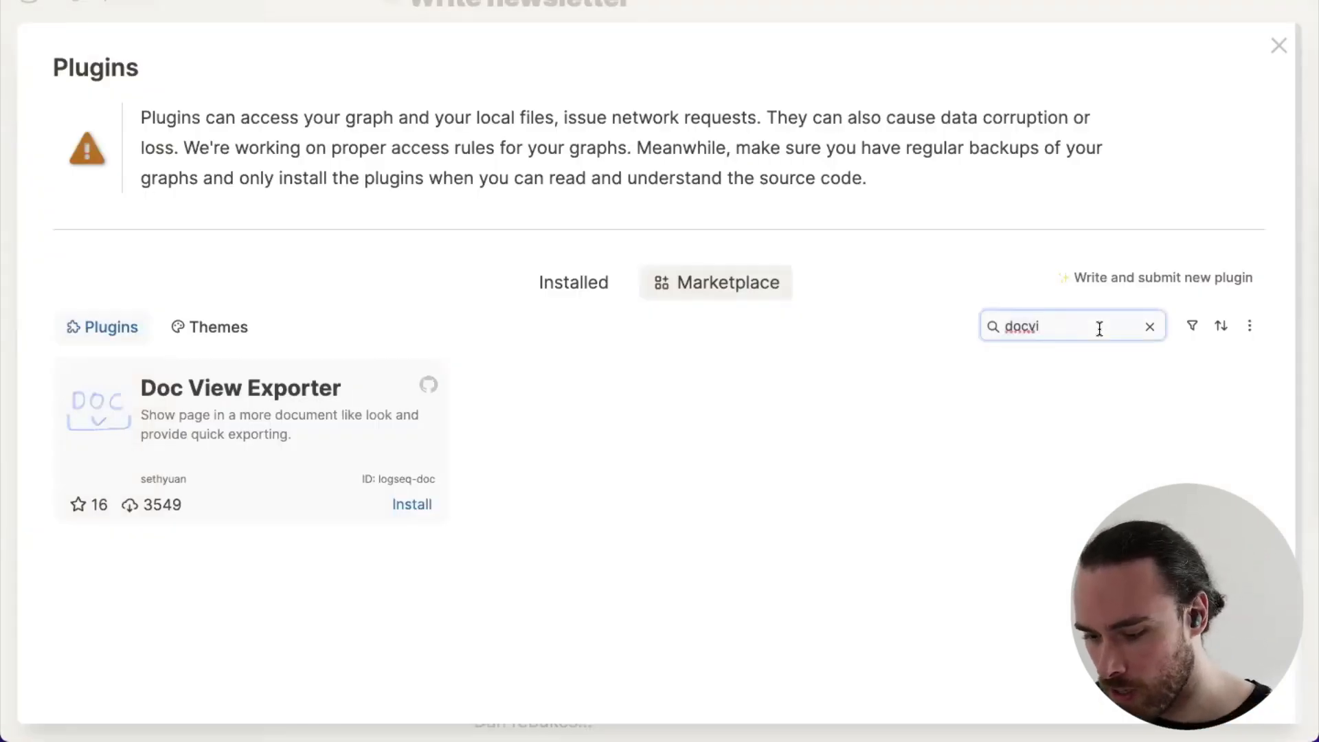
pyautogui.press('BackSpace')
pyautogui.press('BackSpace')
pyautogui.press('BackSpace')
pyautogui.press('BackSpace')
pyautogui.press('BackSpace')
pyautogui.write('pdf')
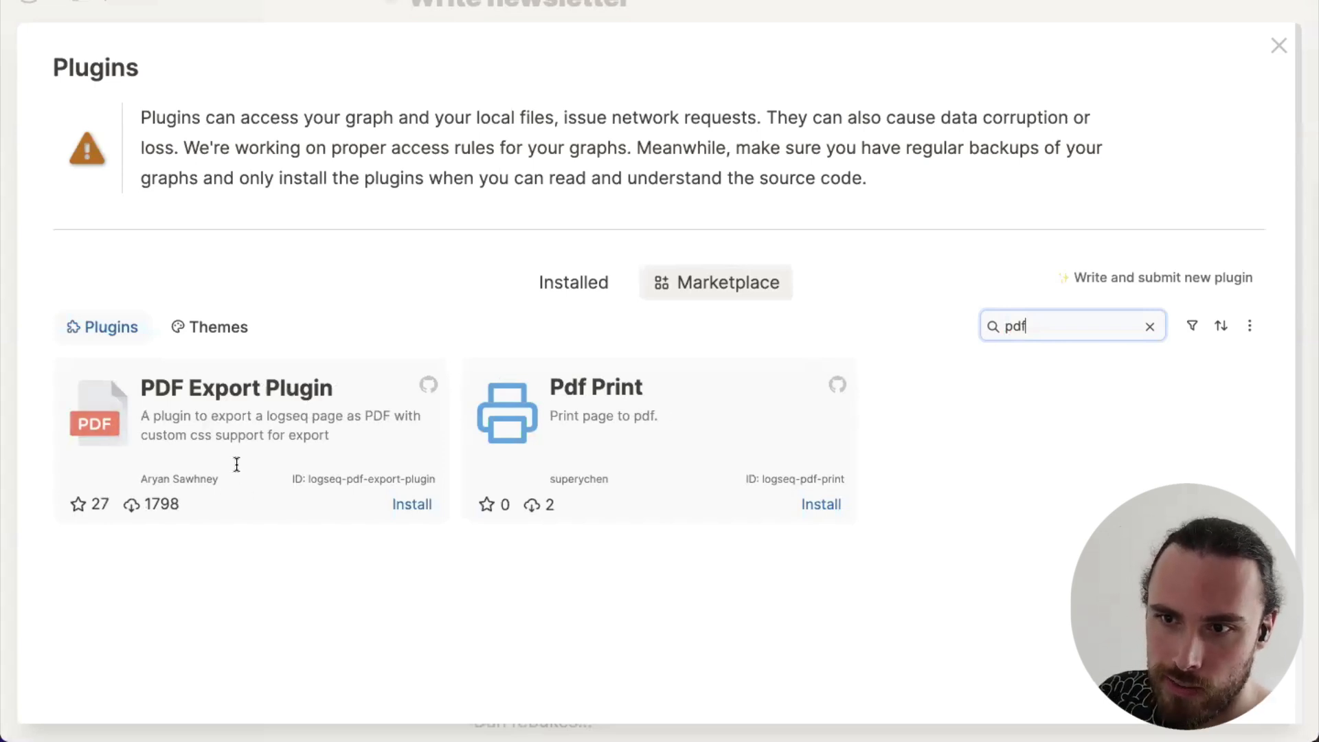
# Read the PDF Export Plugin's instructions, recommended template settings and supported features, and close its description
pyautogui.click(122, 416)
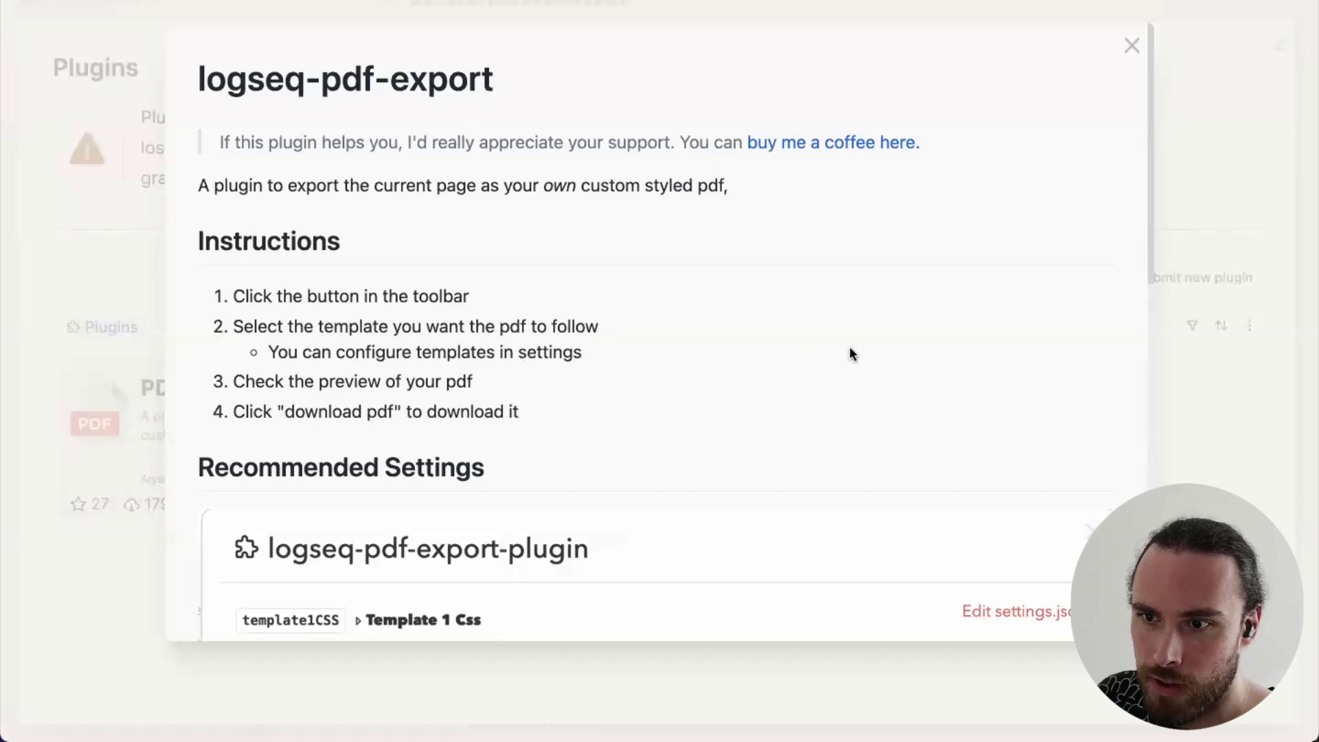
pyautogui.scroll(-6, 850, 353)
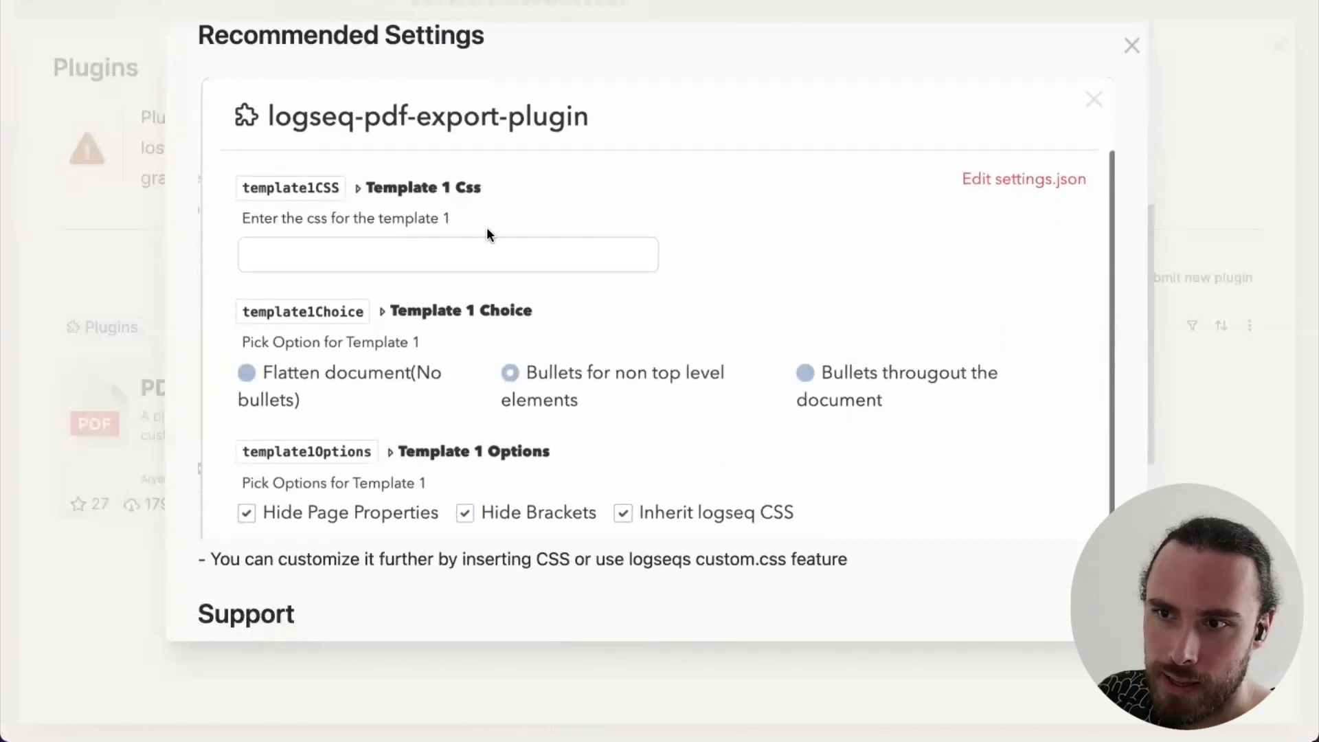
pyautogui.scroll(-1, 634, 304)
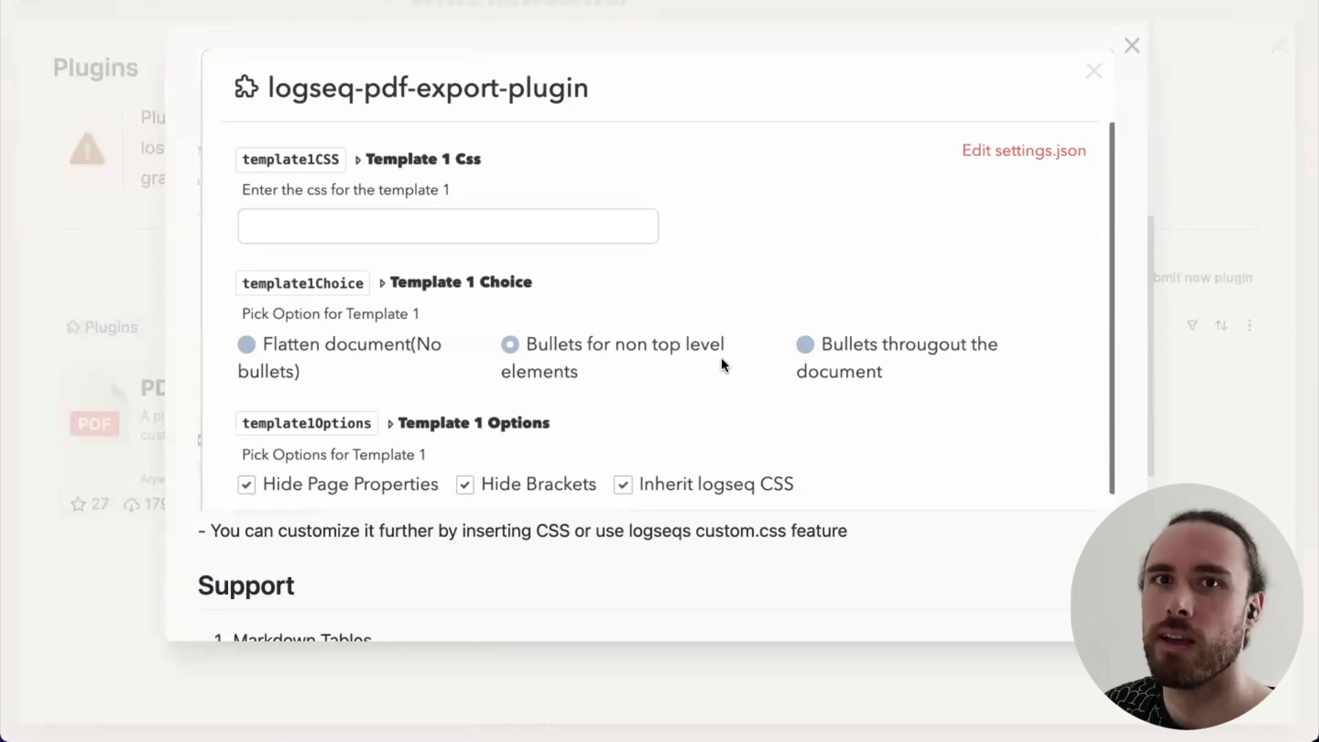
pyautogui.scroll(-3, 774, 304)
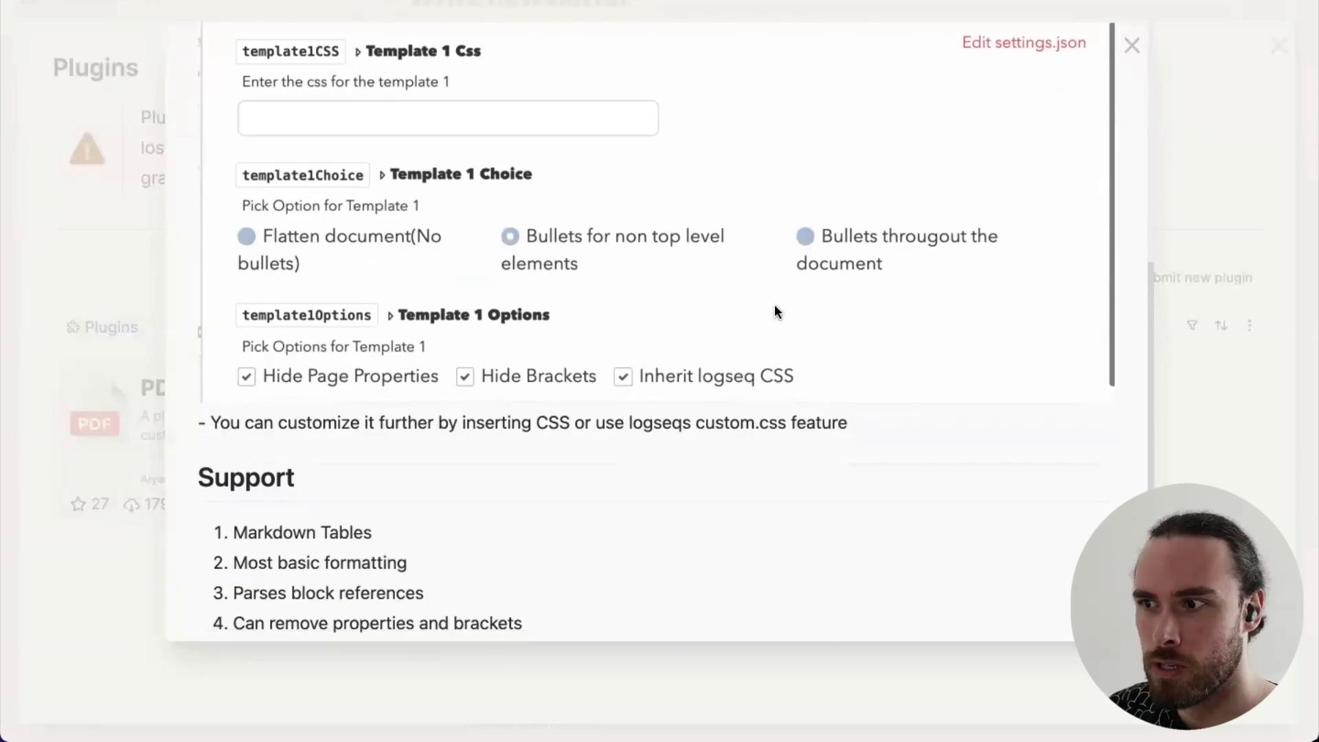
pyautogui.scroll(-3, 774, 304)
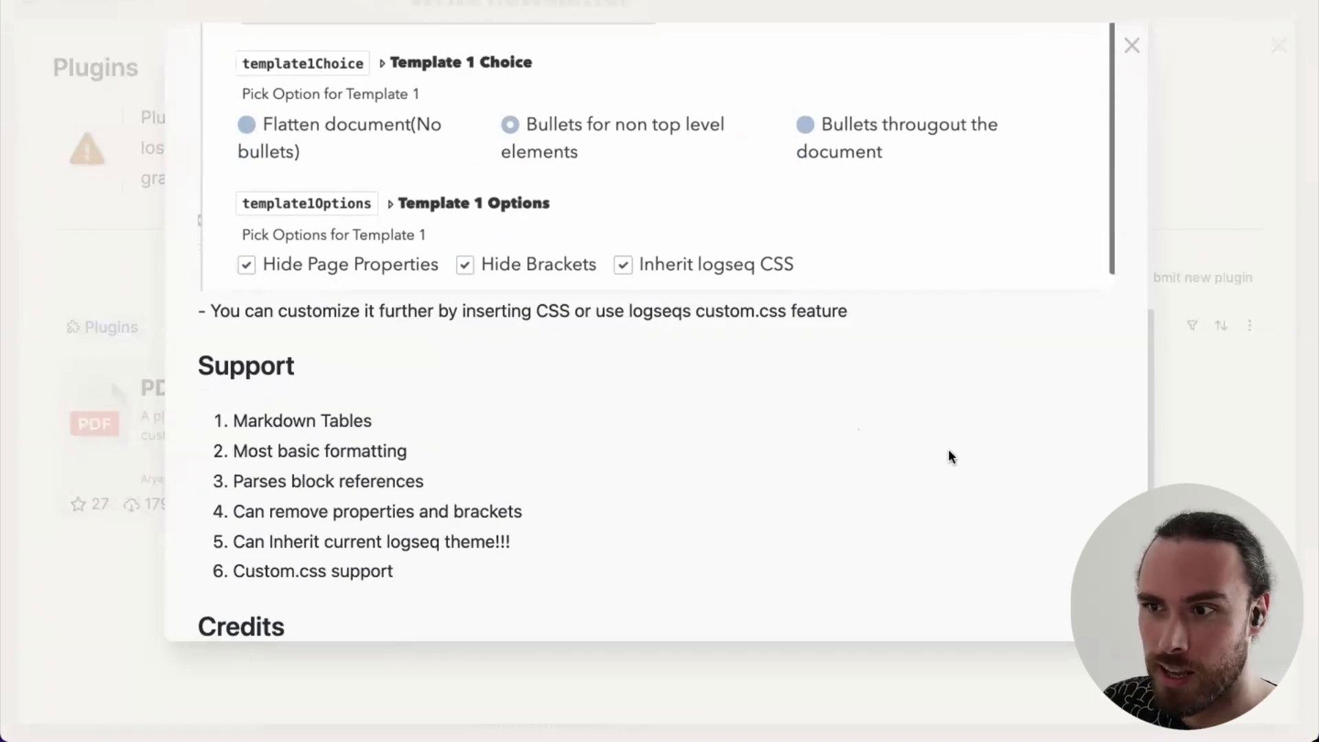
pyautogui.scroll(2, 949, 454)
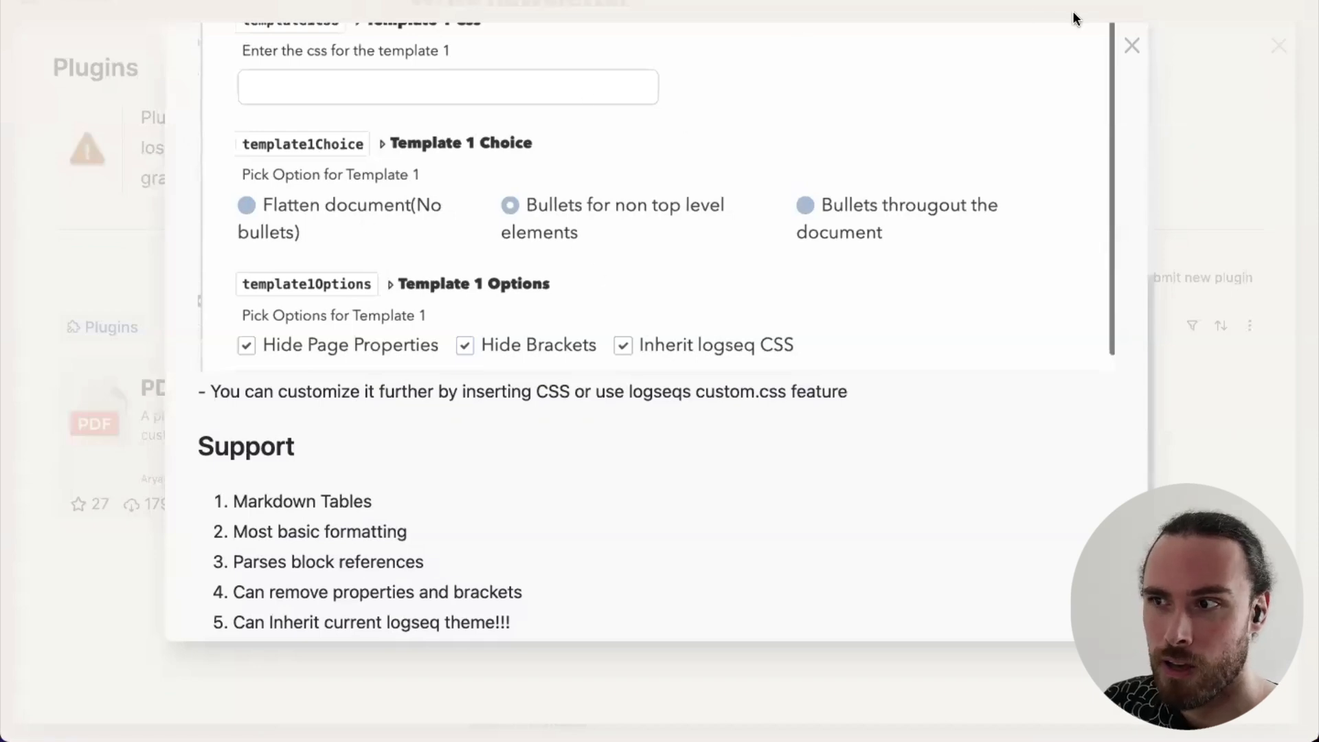
pyautogui.scroll(3, 1055, 177)
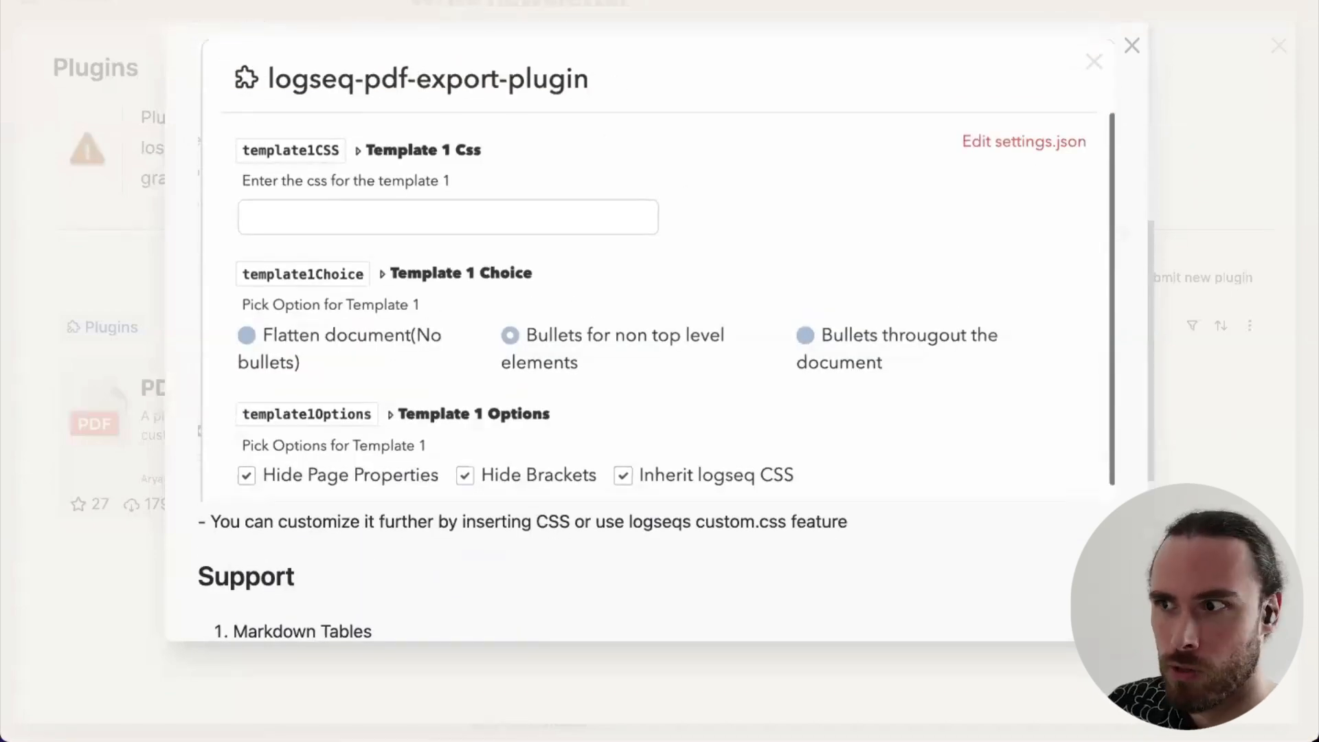
pyautogui.click(1133, 46)
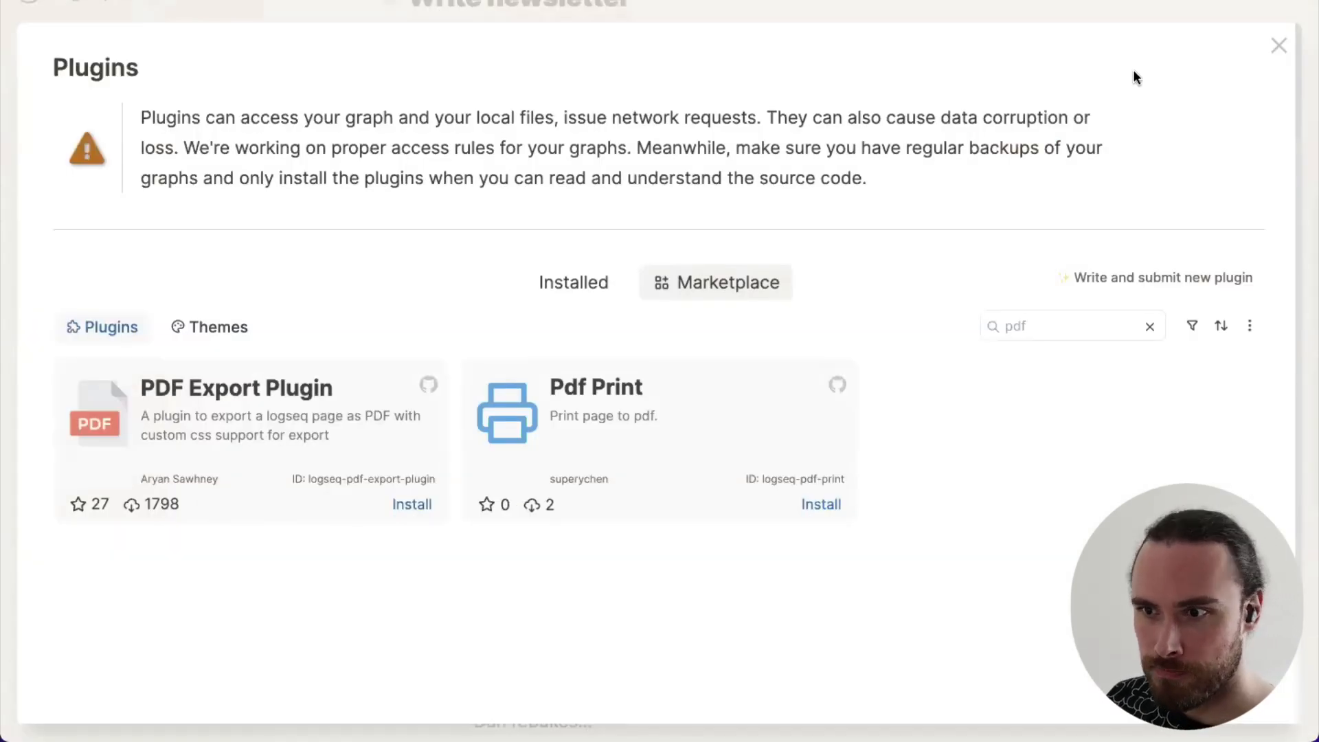